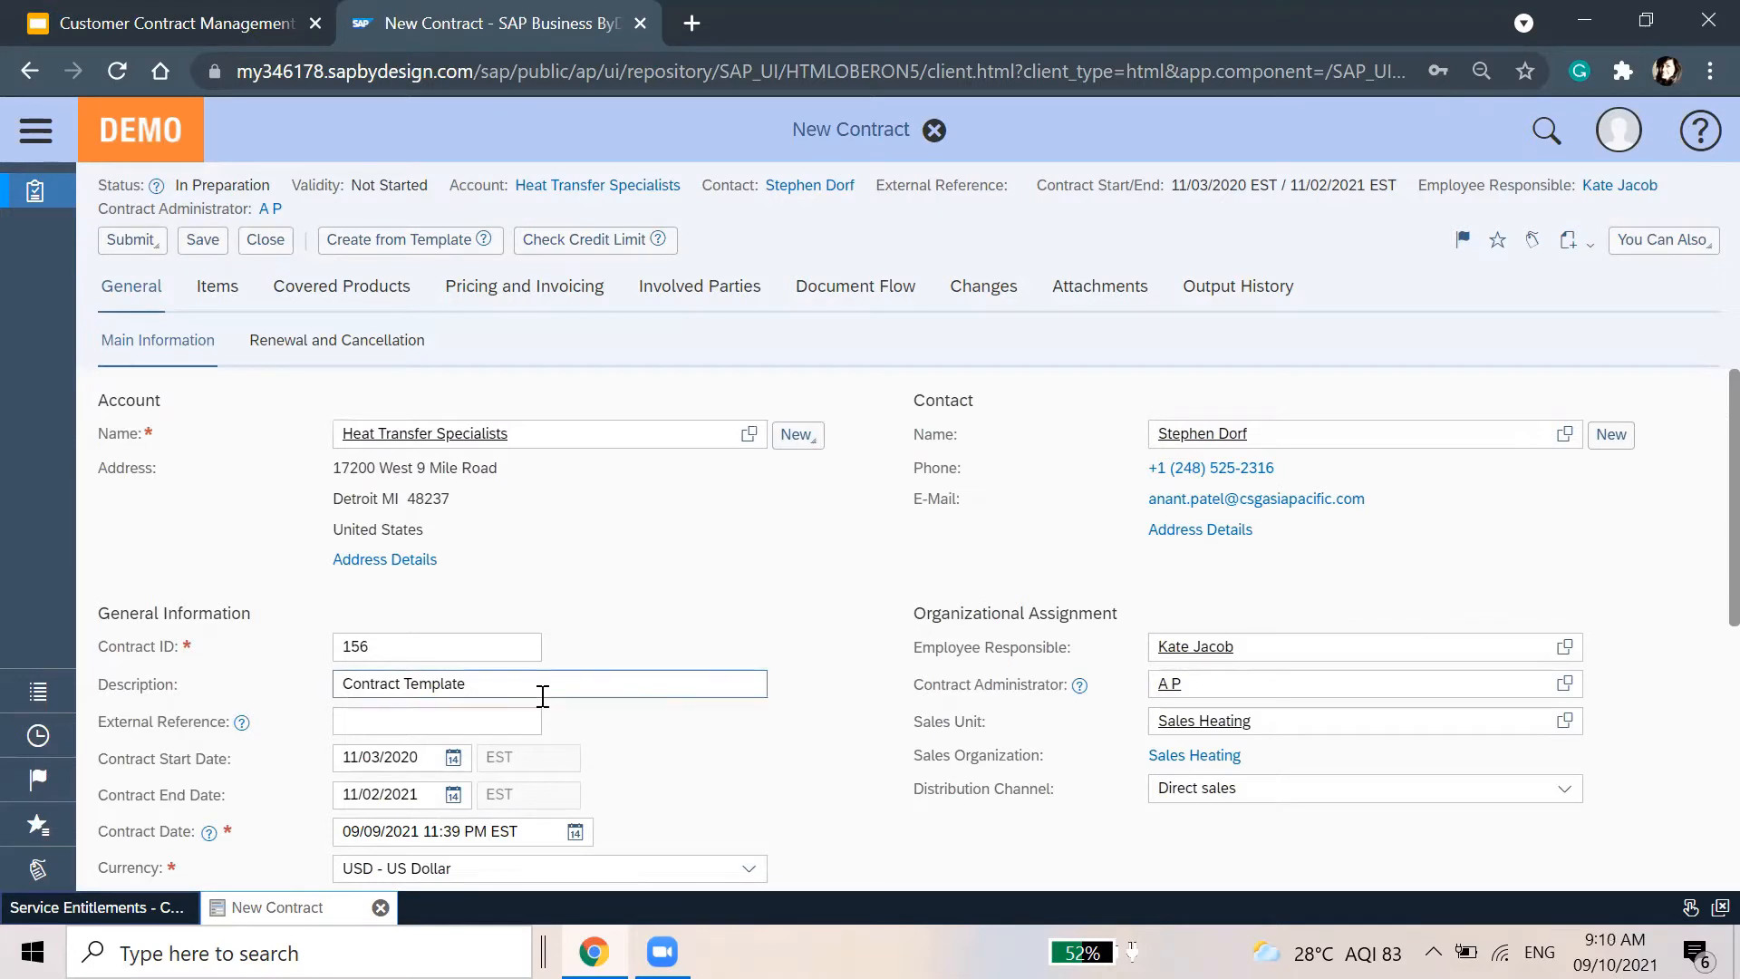
Try contract ID 160, then revert the contract ID to 156
left_click(452, 655)
key("BackSpace")
key("BackSpace")
type("60")
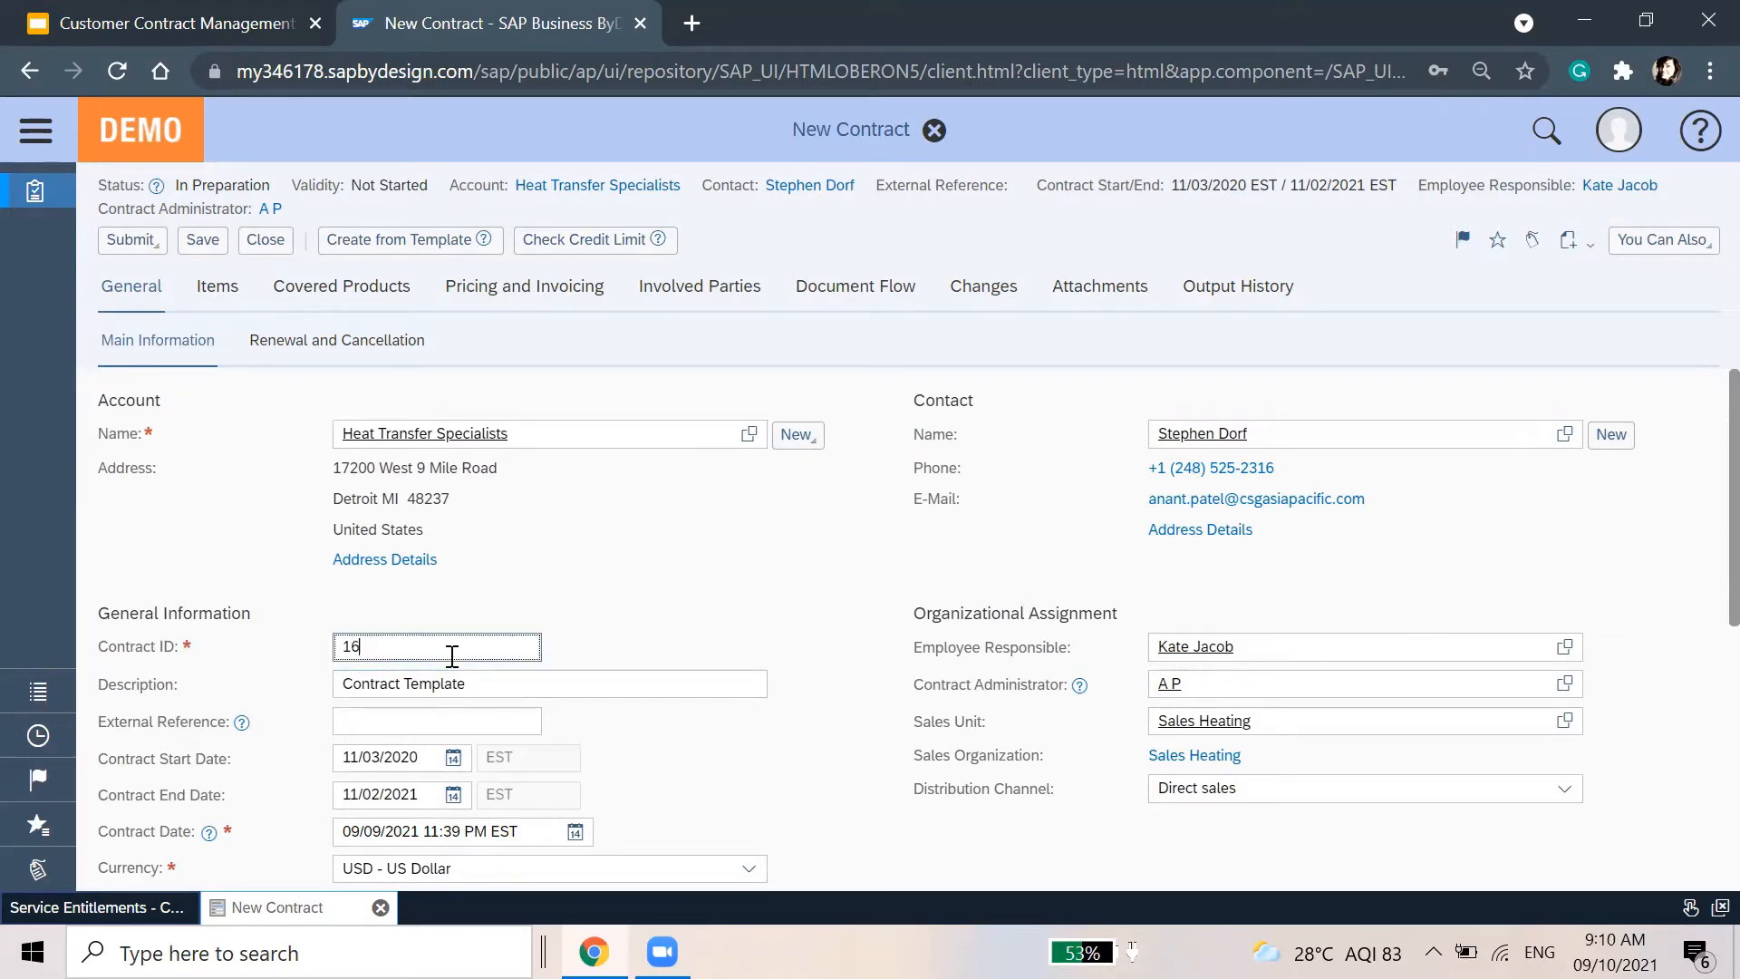
key("Return")
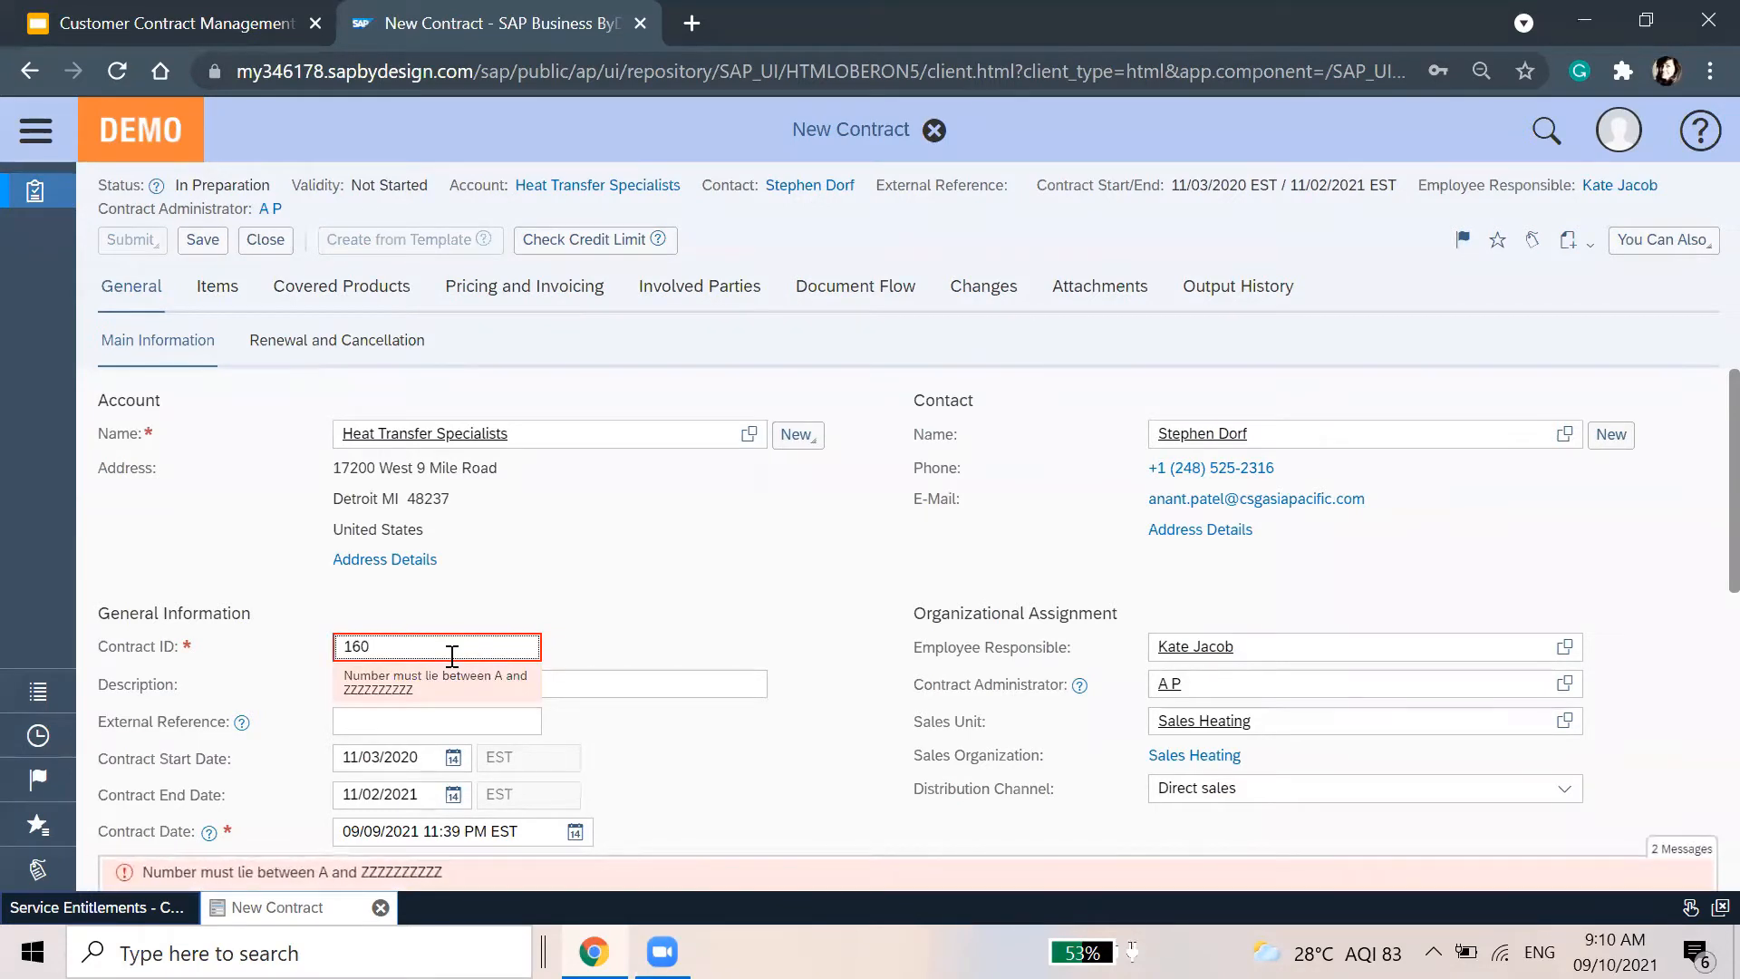
key("BackSpace")
key("BackSpace")
key("BackSpace")
type("156")
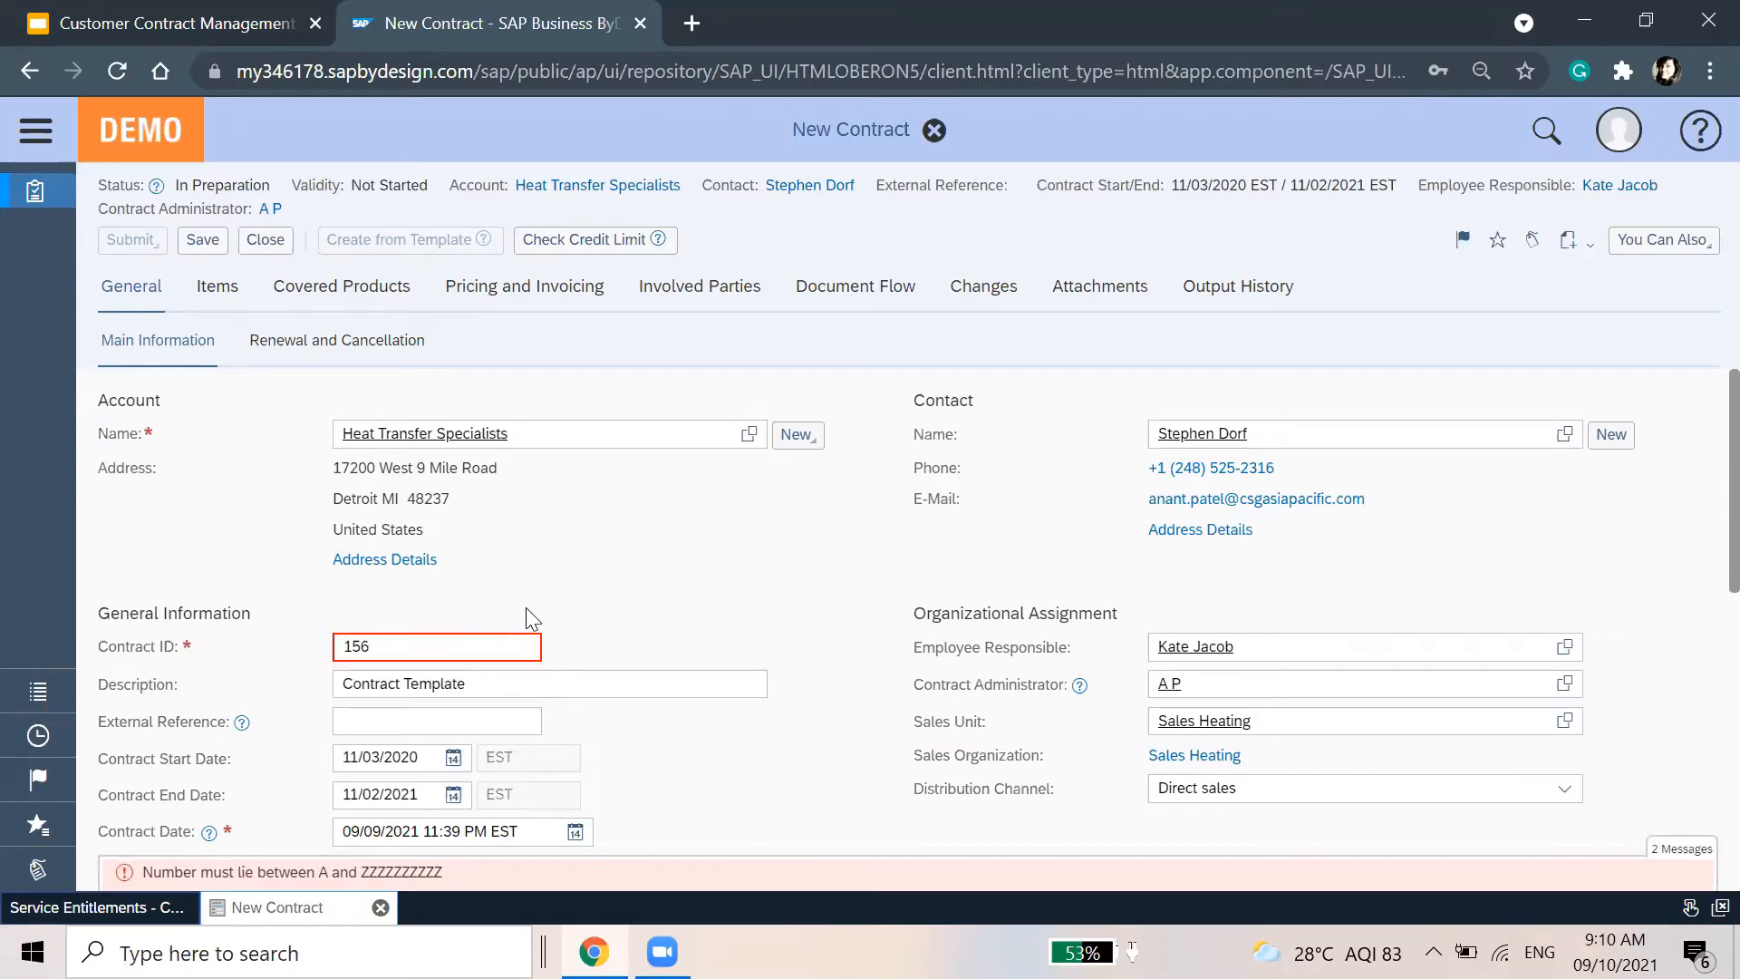
Discard the unsaved draft and create a follow-up contract from contract 111
left_click(266, 240)
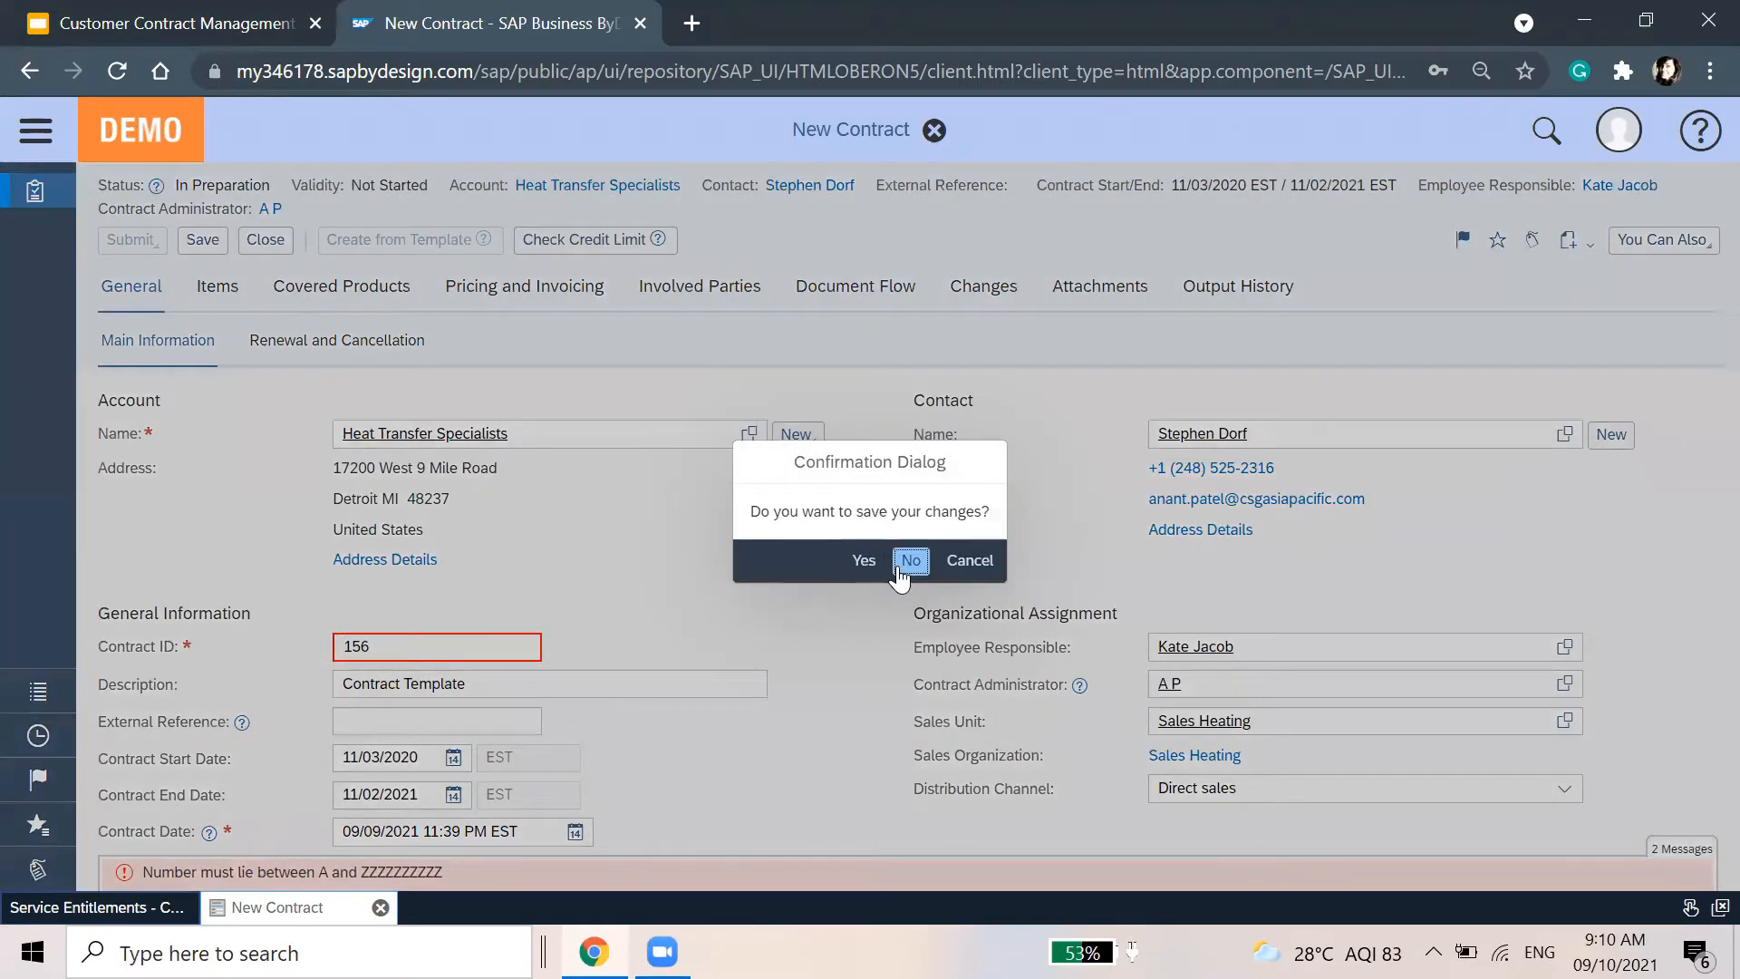
left_click(906, 560)
left_click(580, 275)
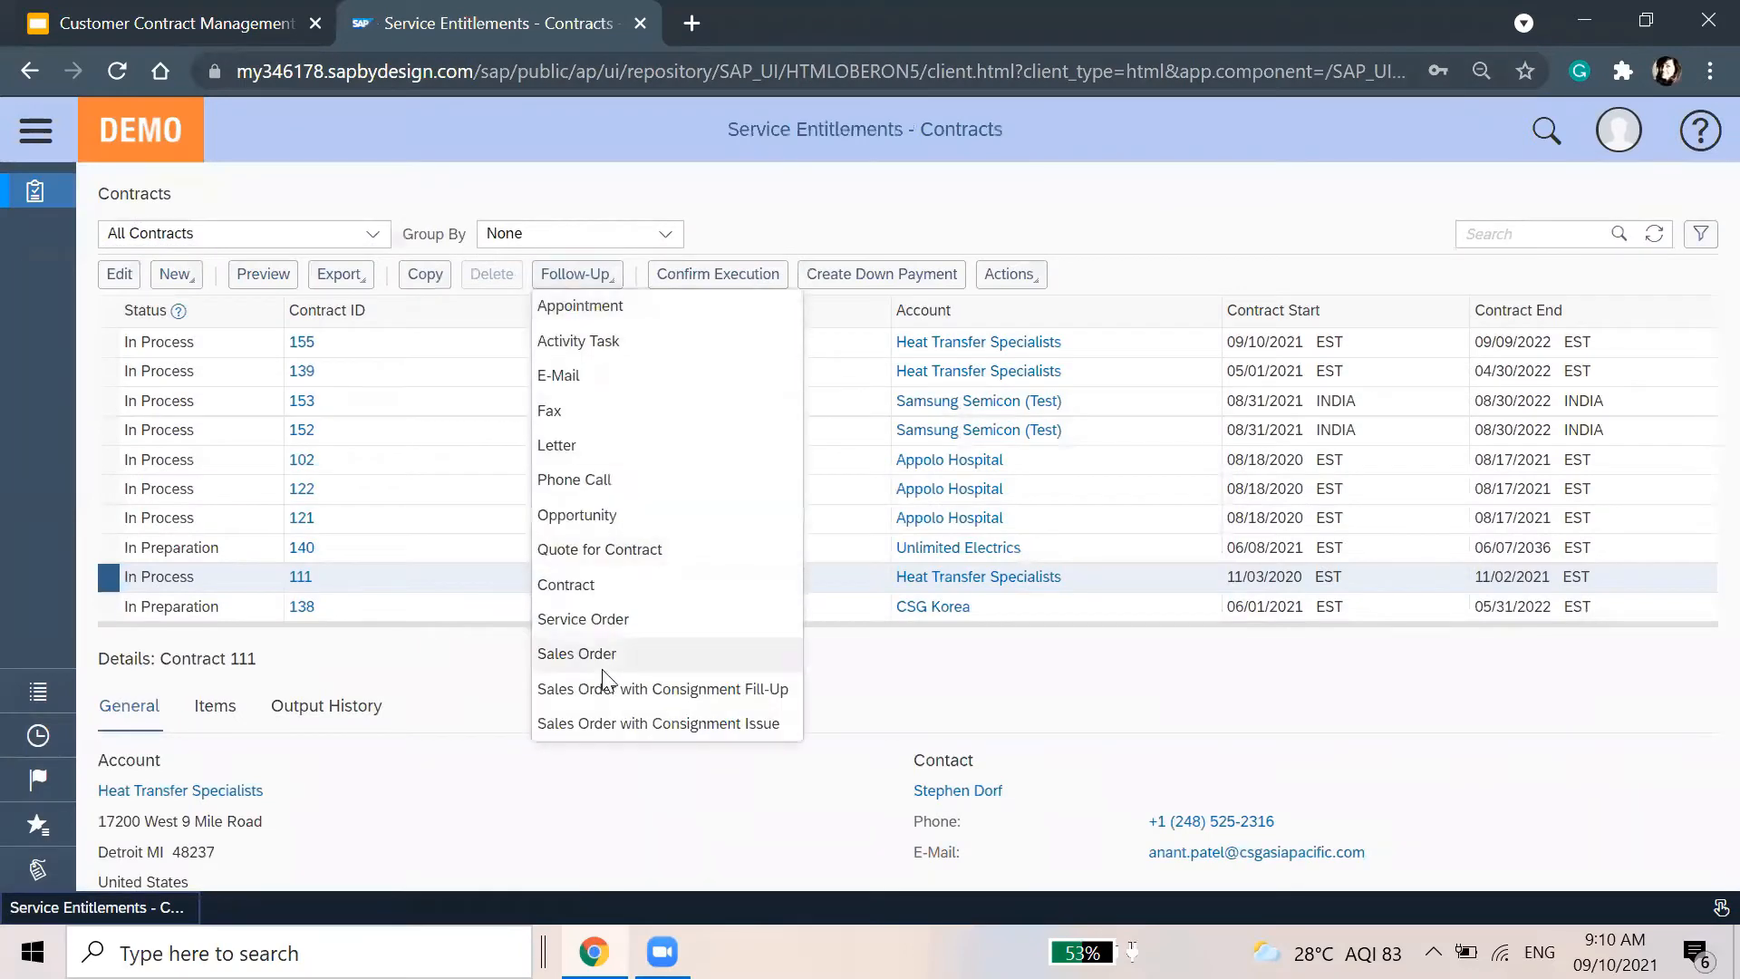
left_click(647, 586)
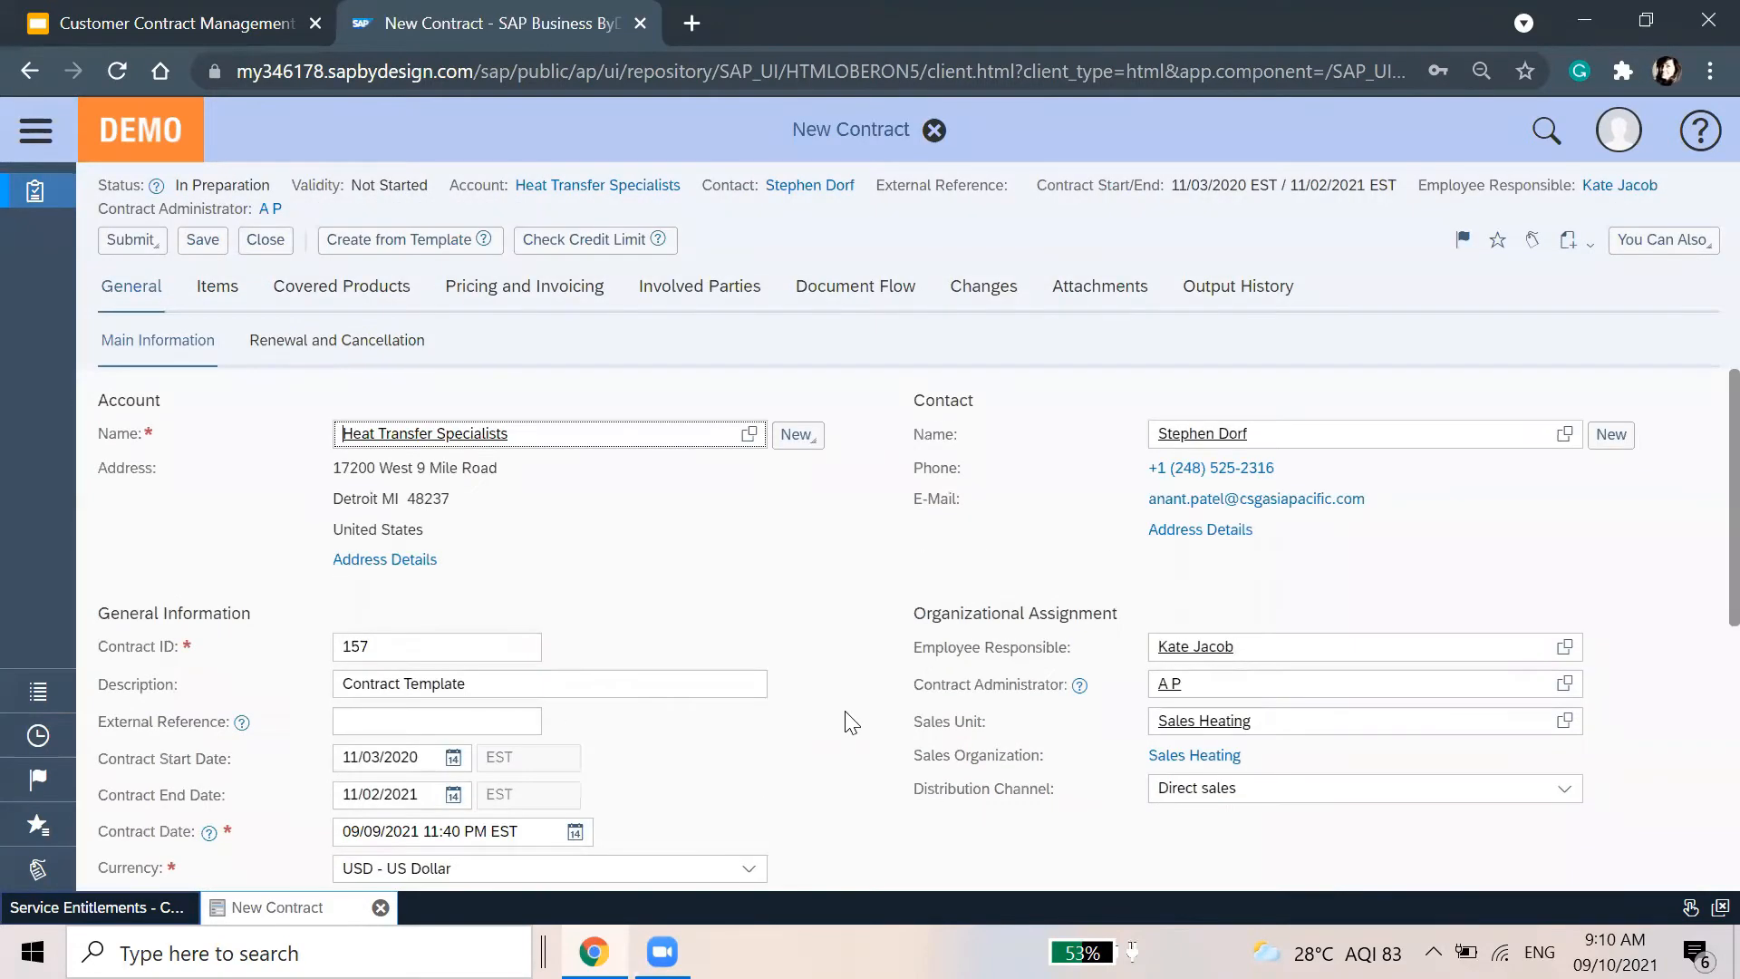
Append 'for service 01' to the description and set external reference 1234
left_click(563, 689)
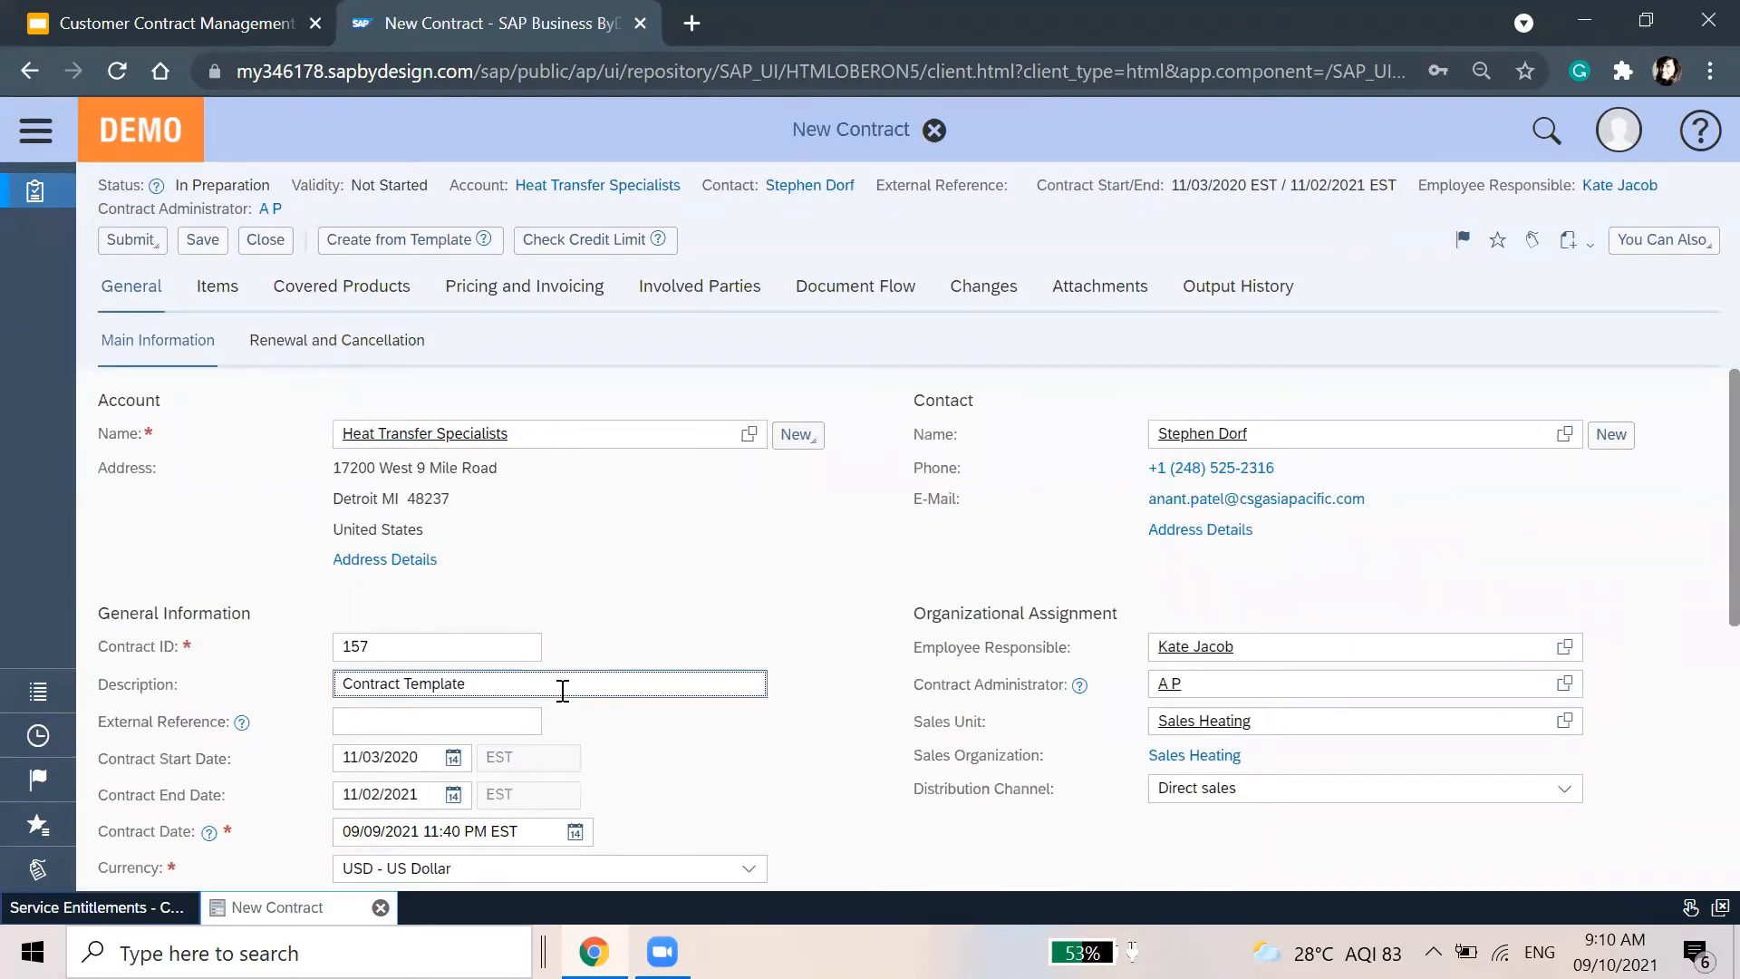
type("for service 01")
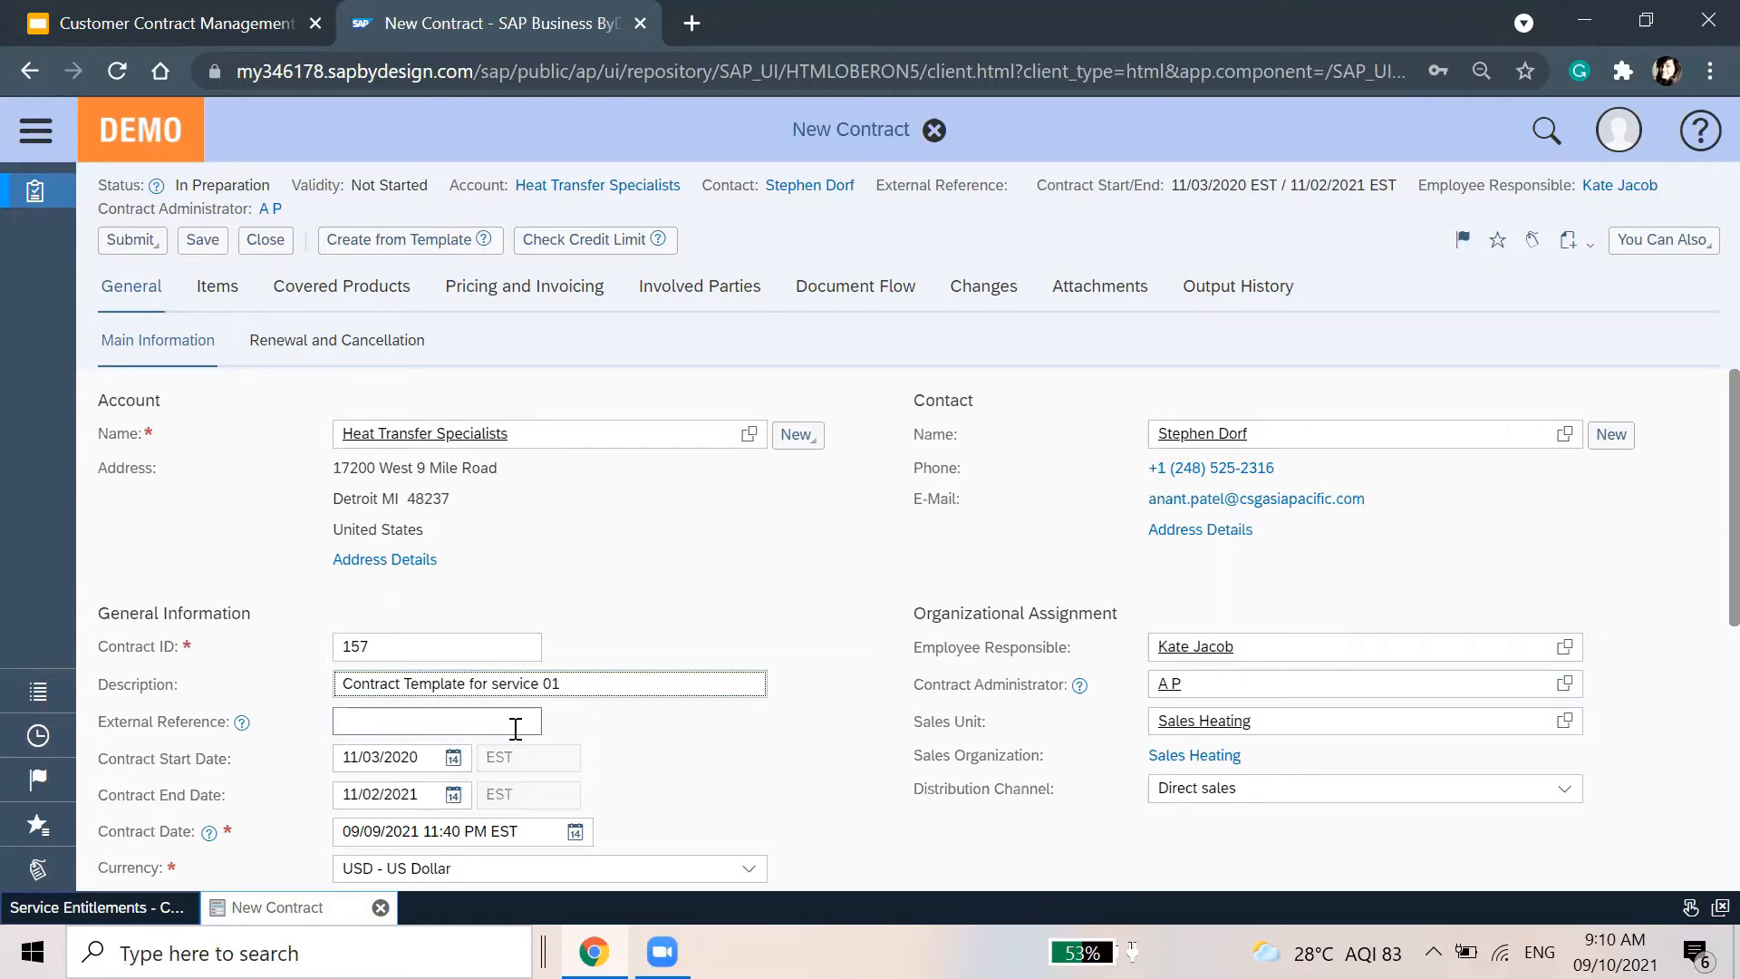
scroll(528, 571, "down", 3)
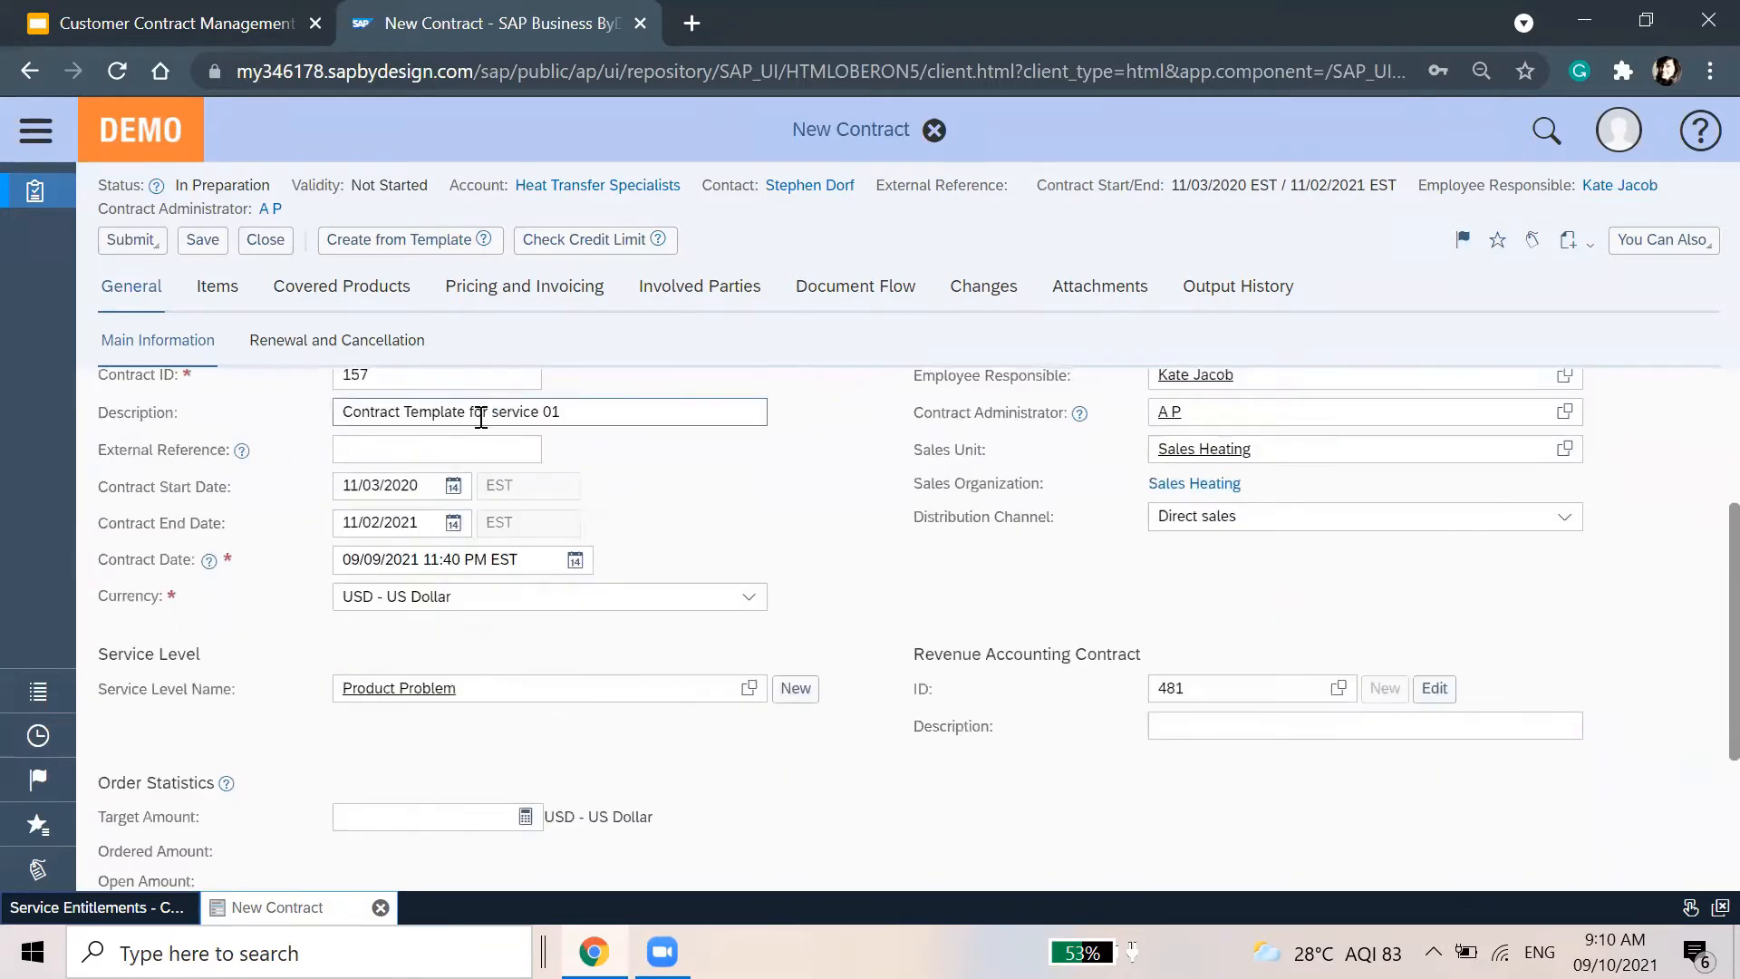
left_click(466, 411)
key("ctrl+a")
left_click(466, 458)
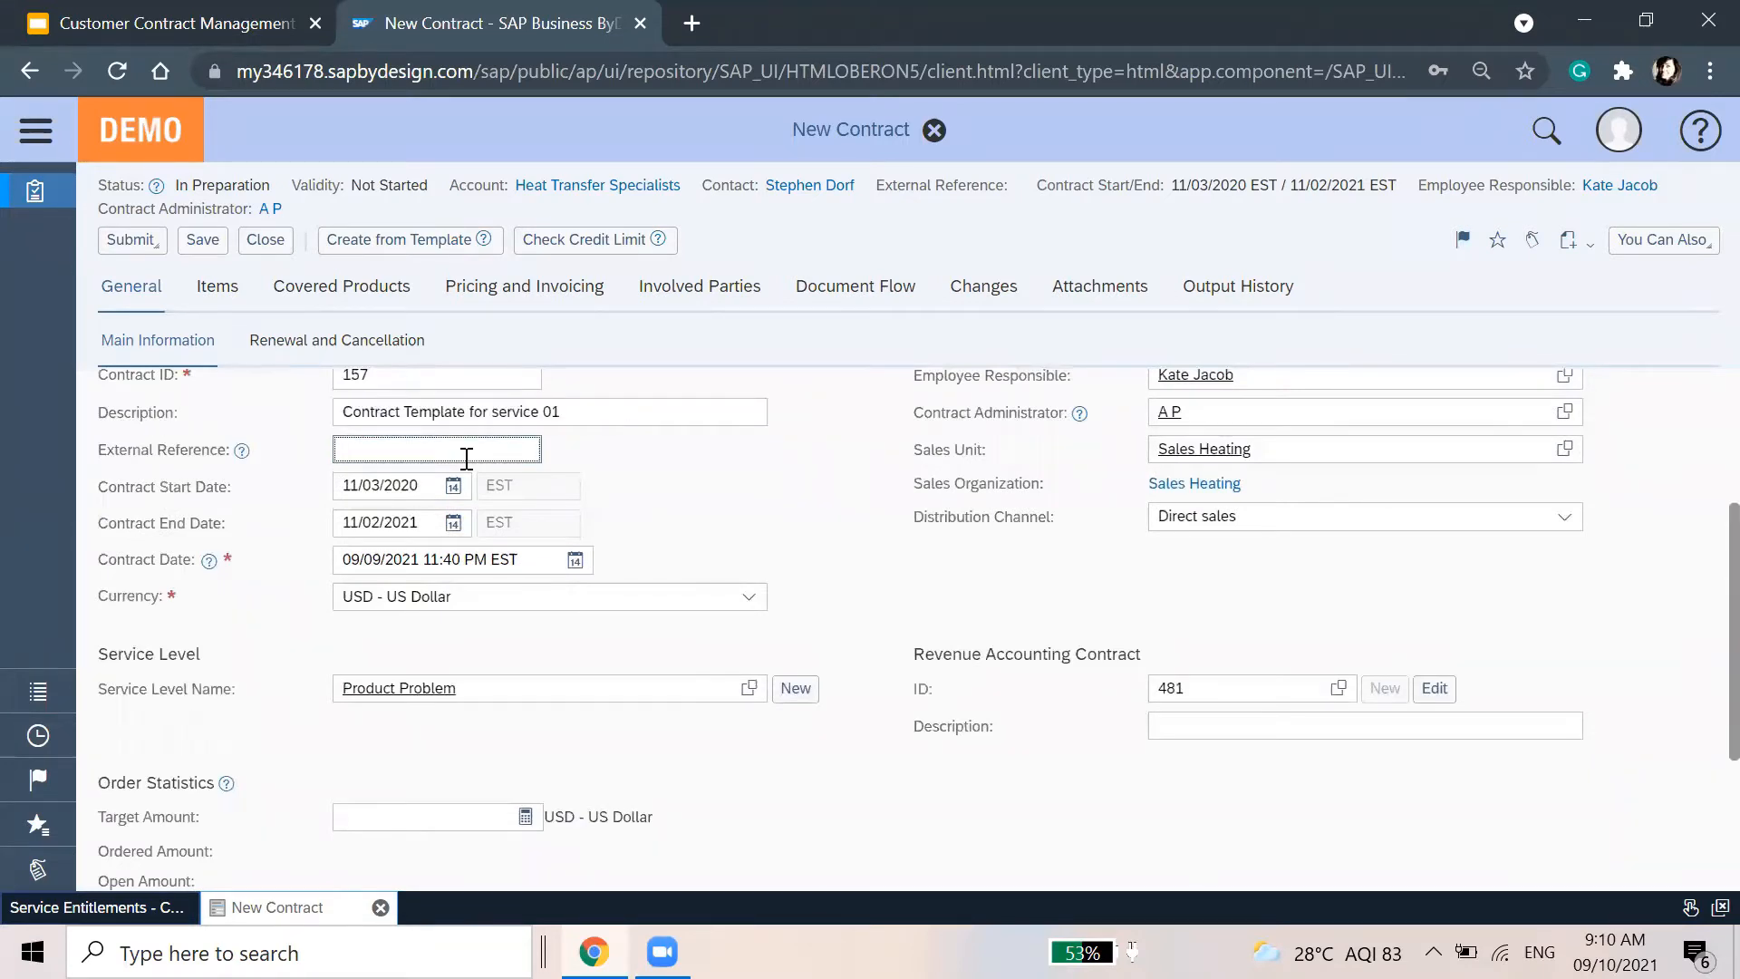
type("1234")
key("Return")
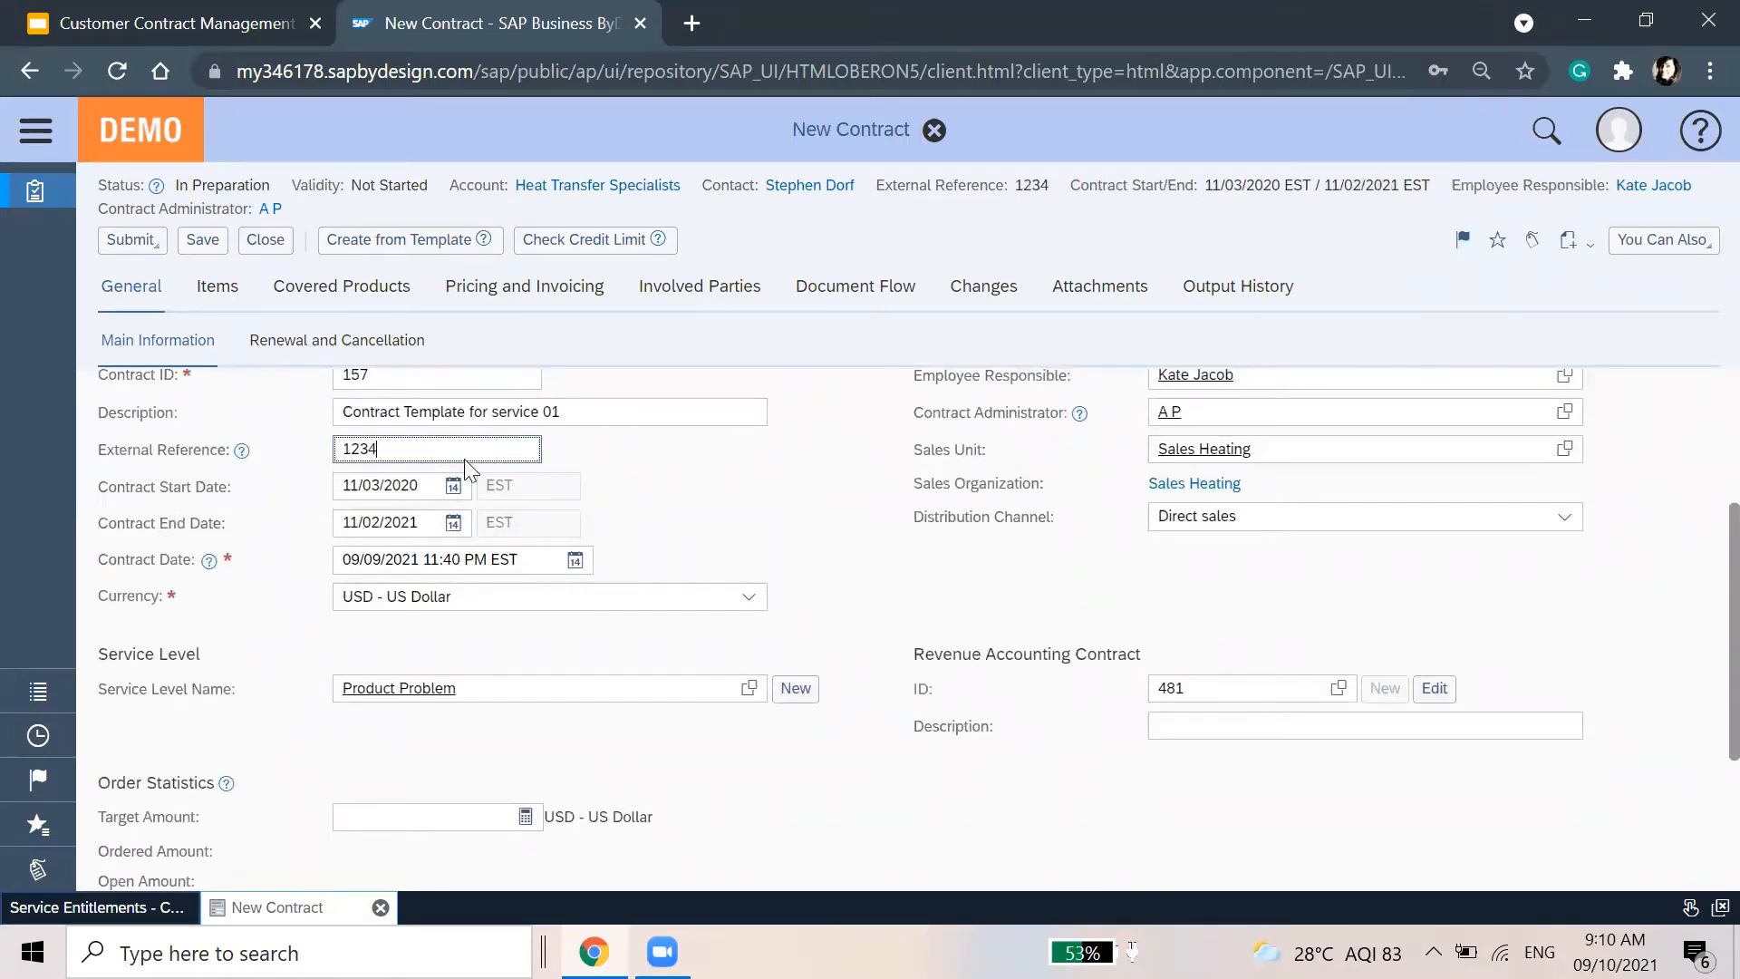
left_click(728, 488)
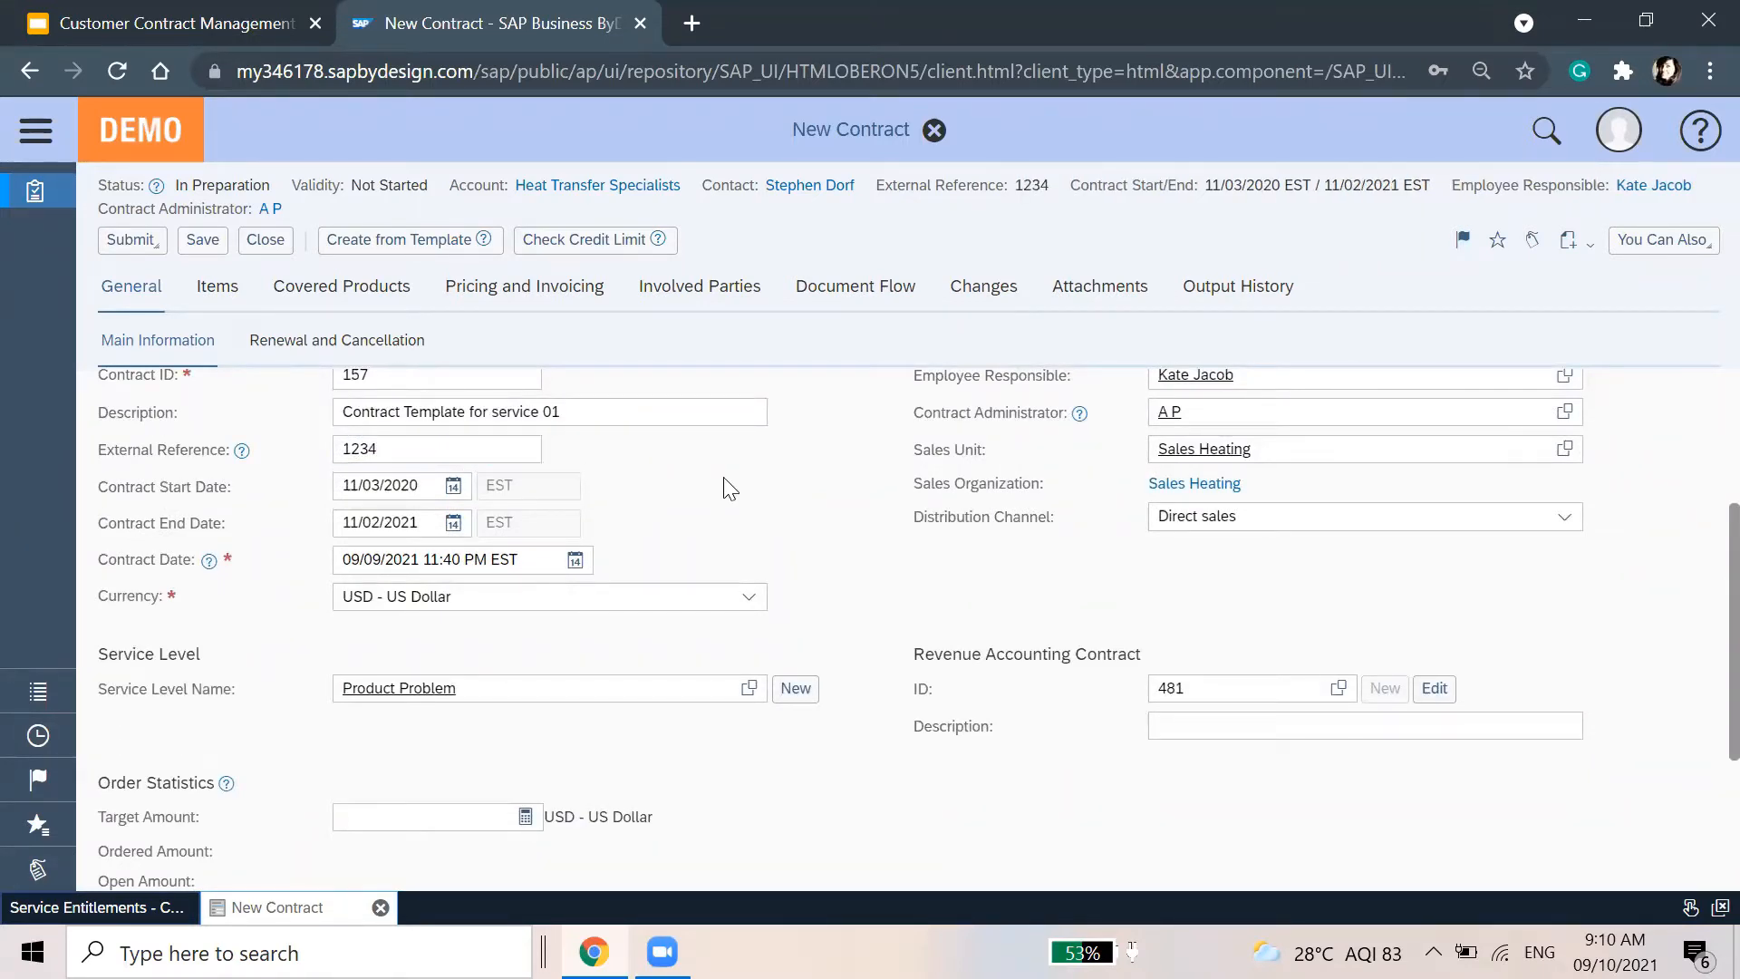
Set the contract start date to 09/13/2021 using the calendar
left_click(453, 488)
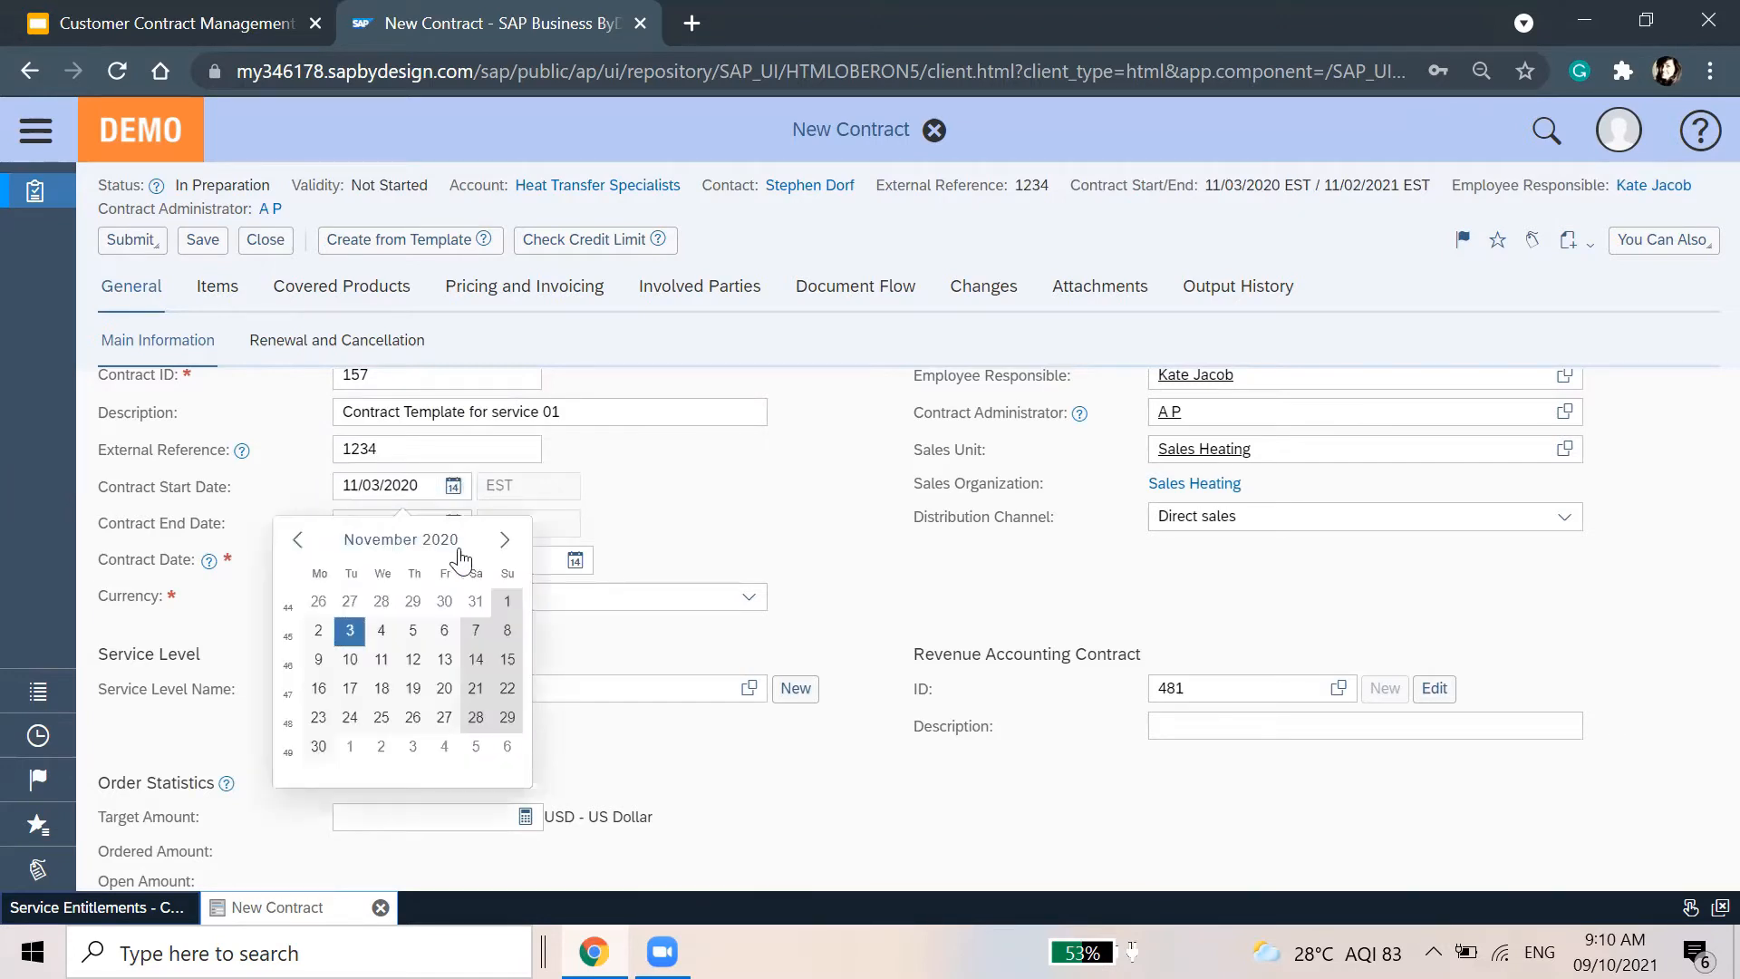
left_click(505, 540)
left_click(505, 540)
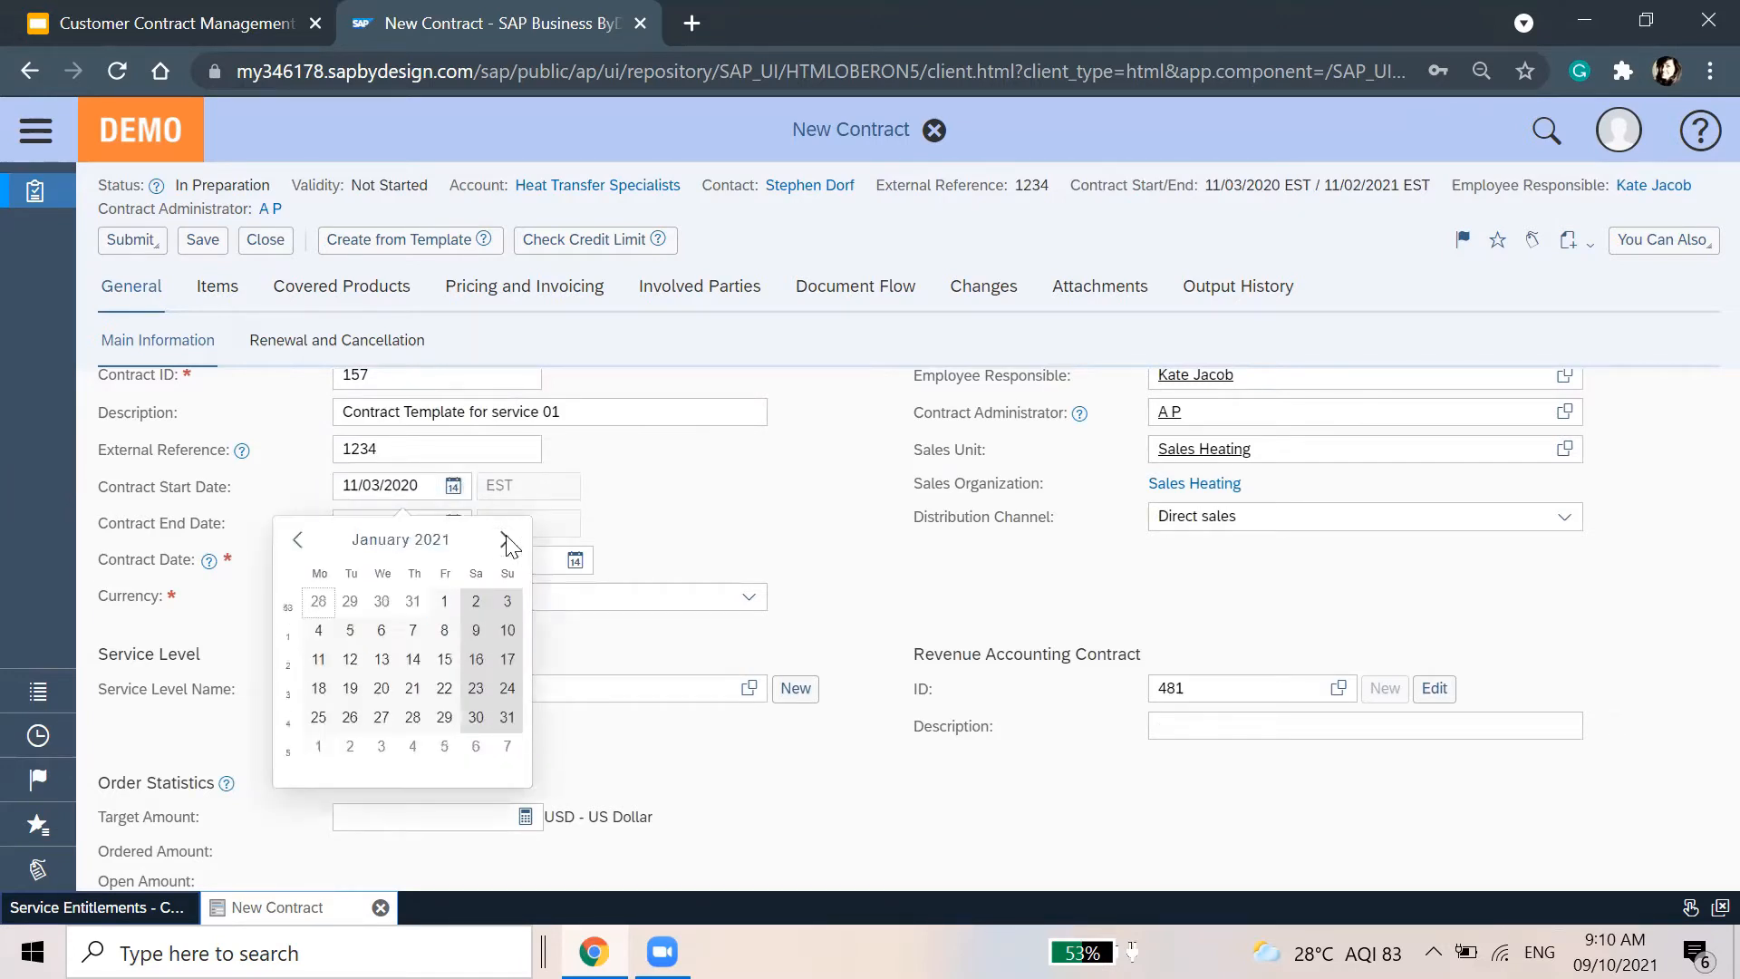
left_click(504, 541)
left_click(505, 541)
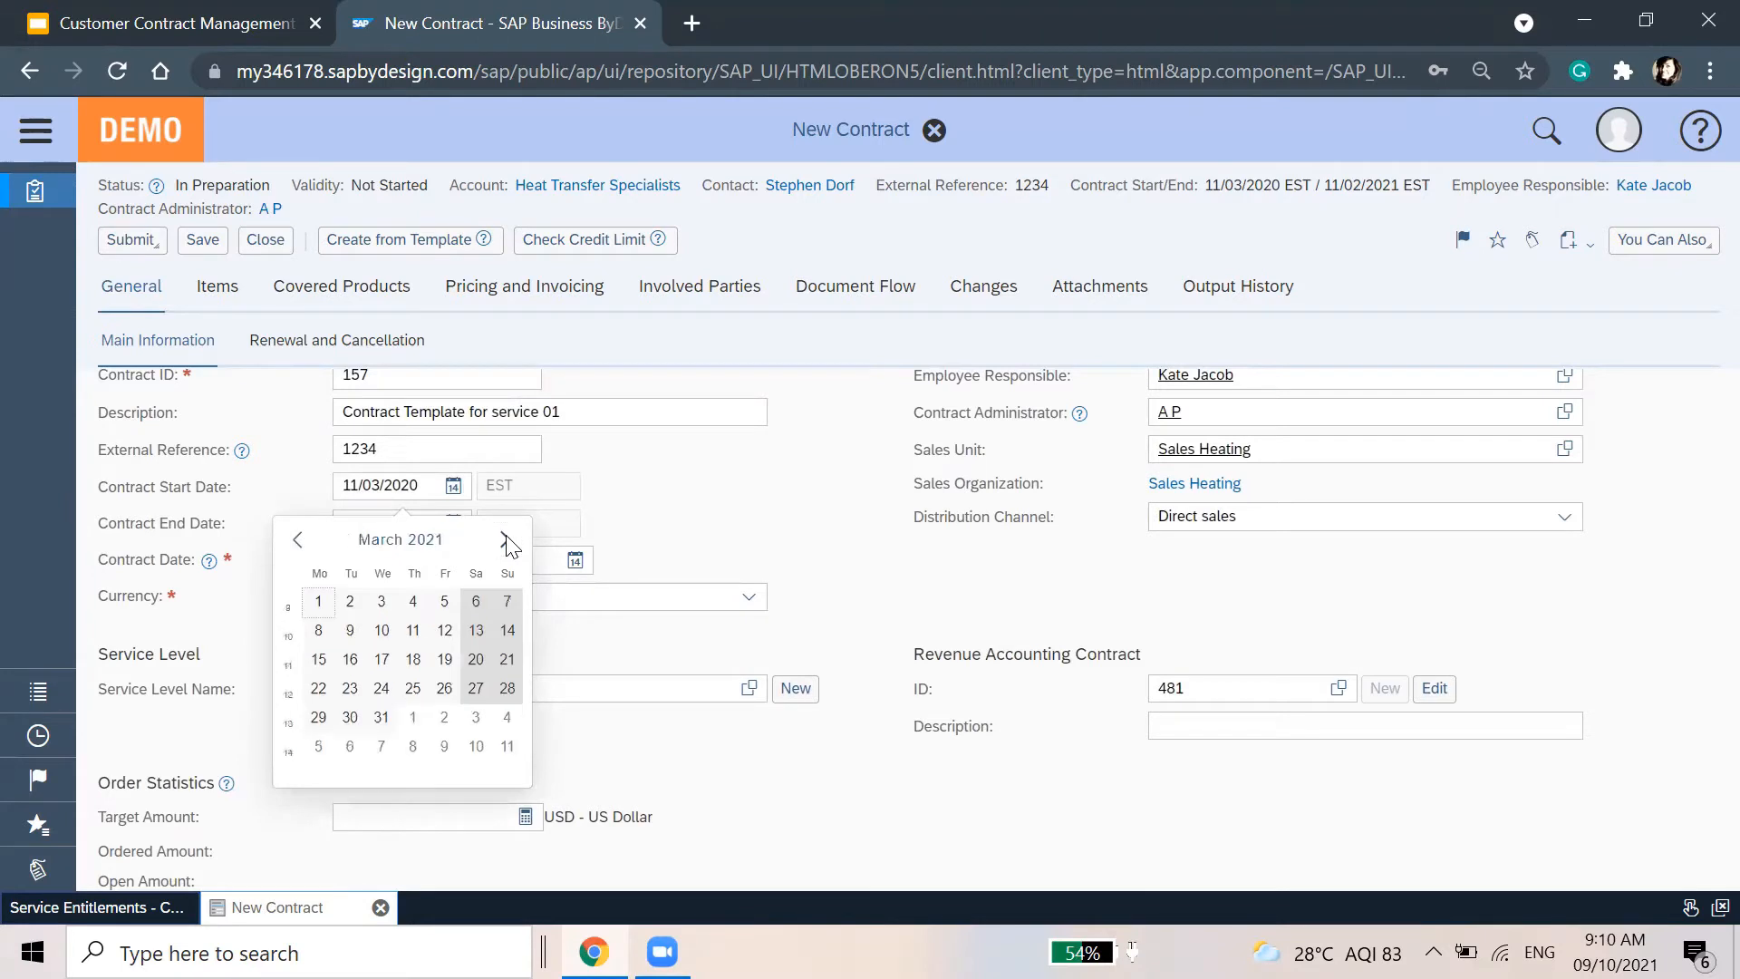
left_click(505, 541)
left_click(505, 541)
left_click(505, 541)
left_click(504, 541)
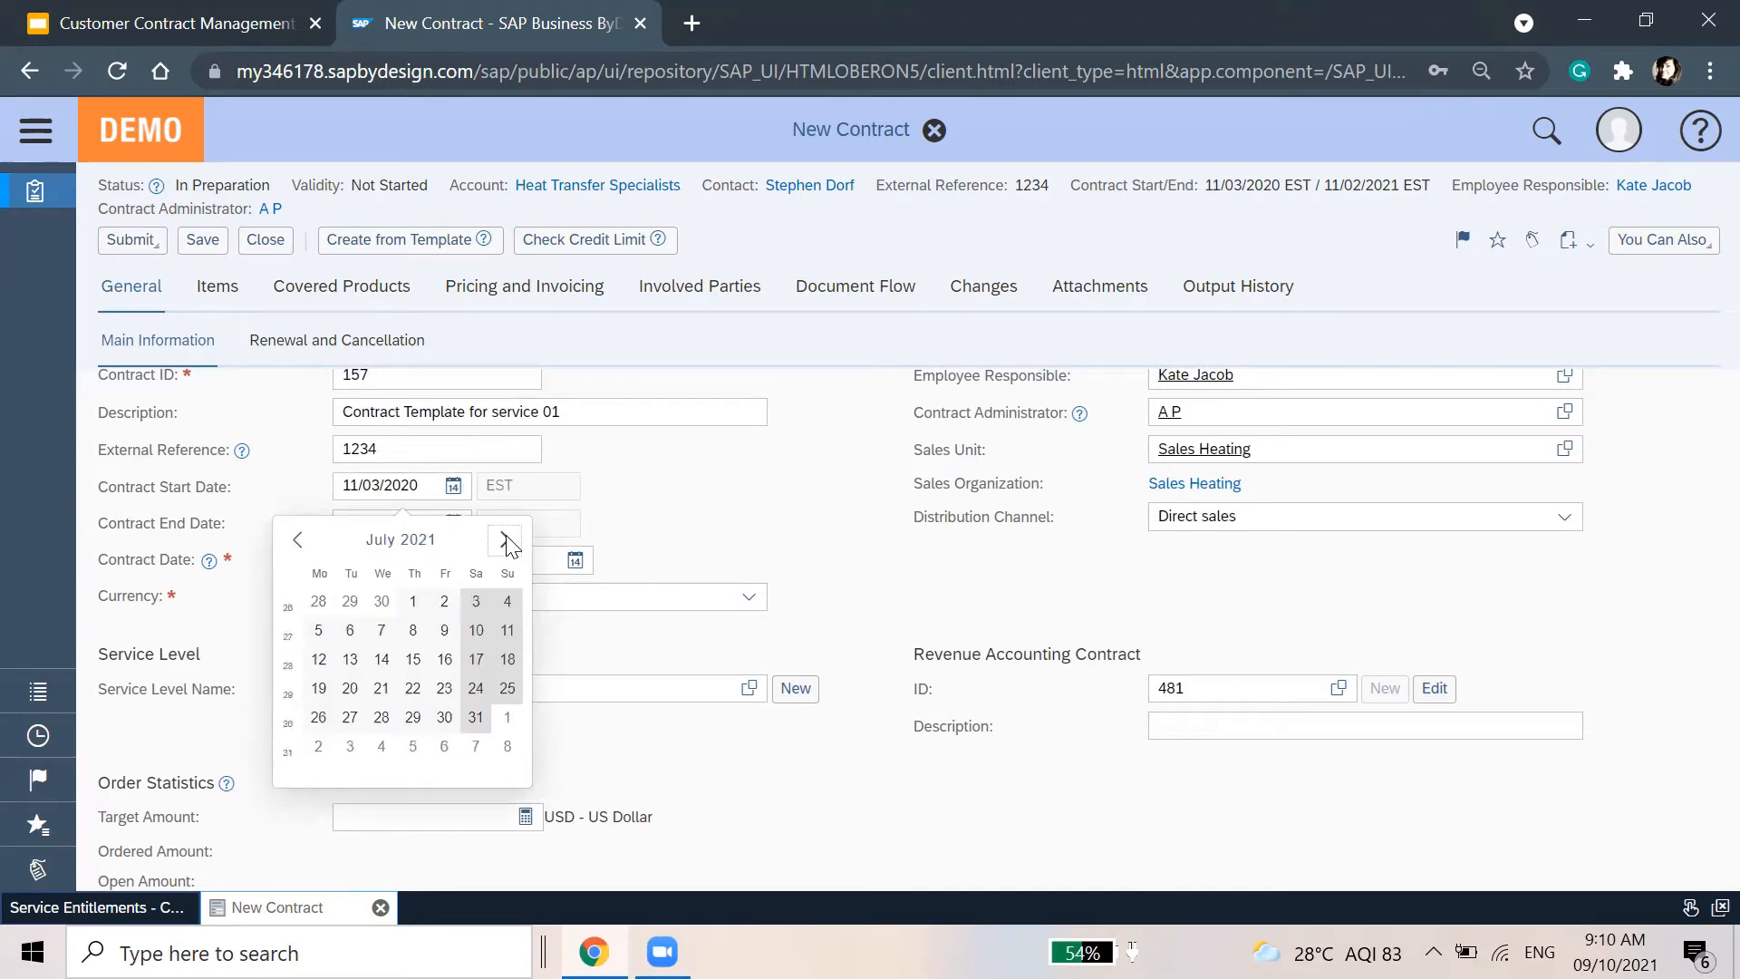
left_click(504, 540)
left_click(504, 541)
left_click(505, 541)
left_click(388, 541)
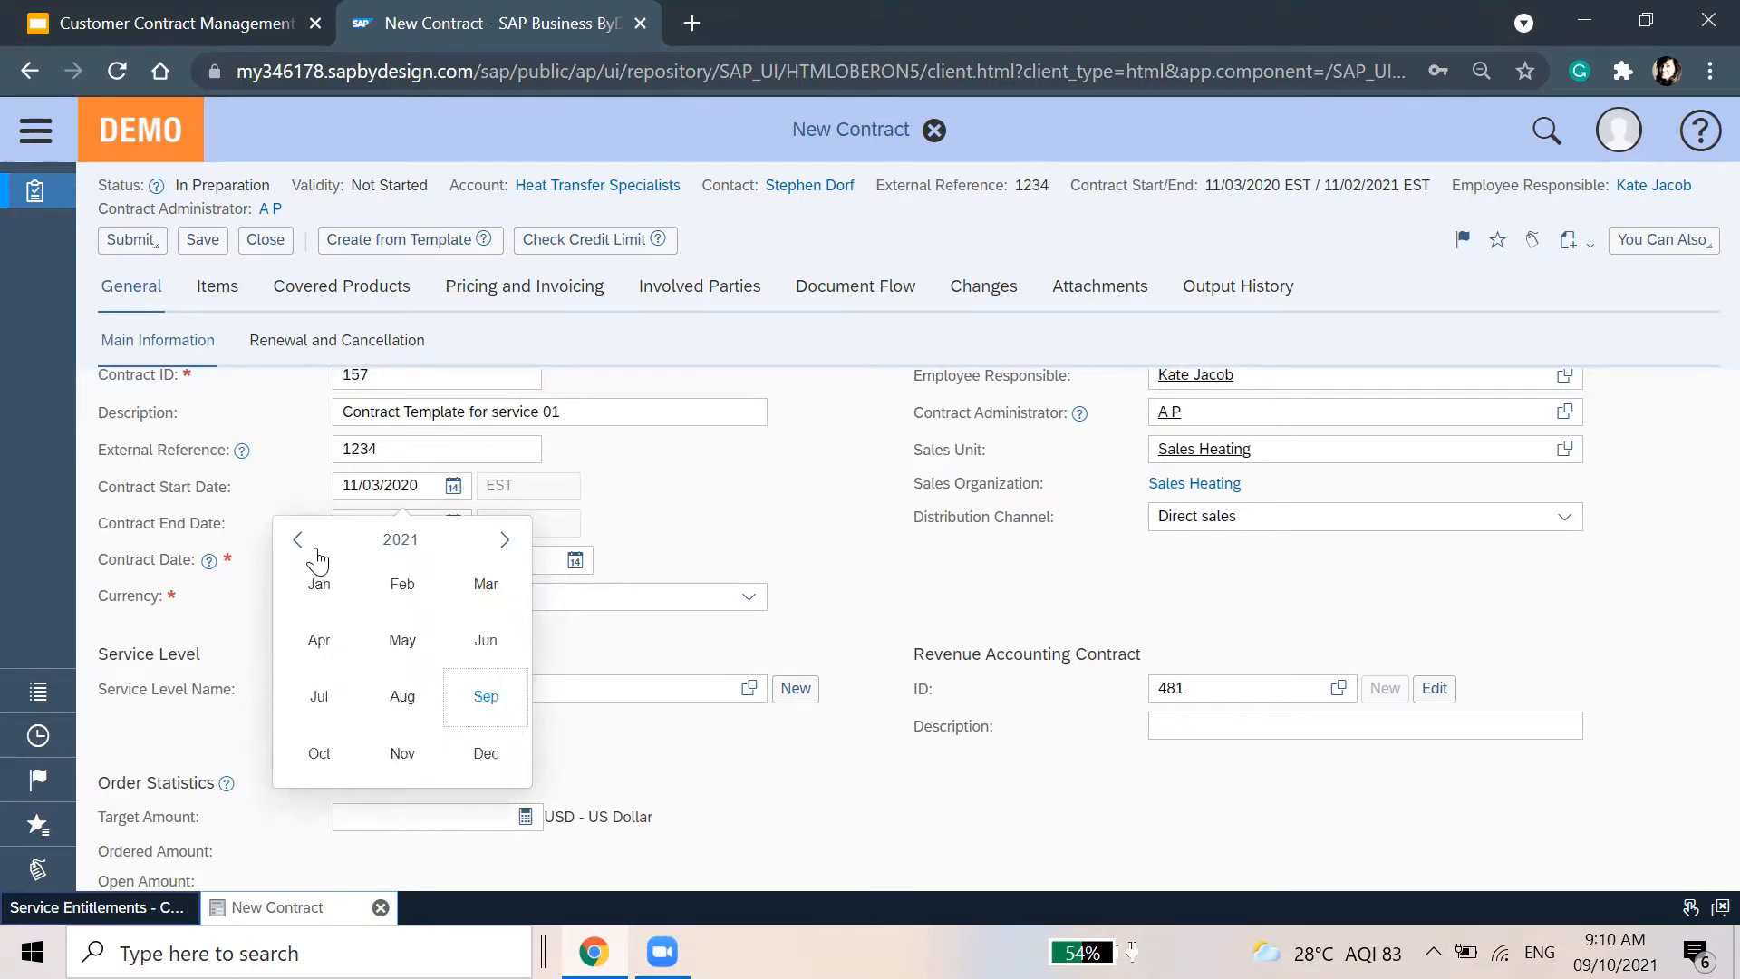
left_click(471, 698)
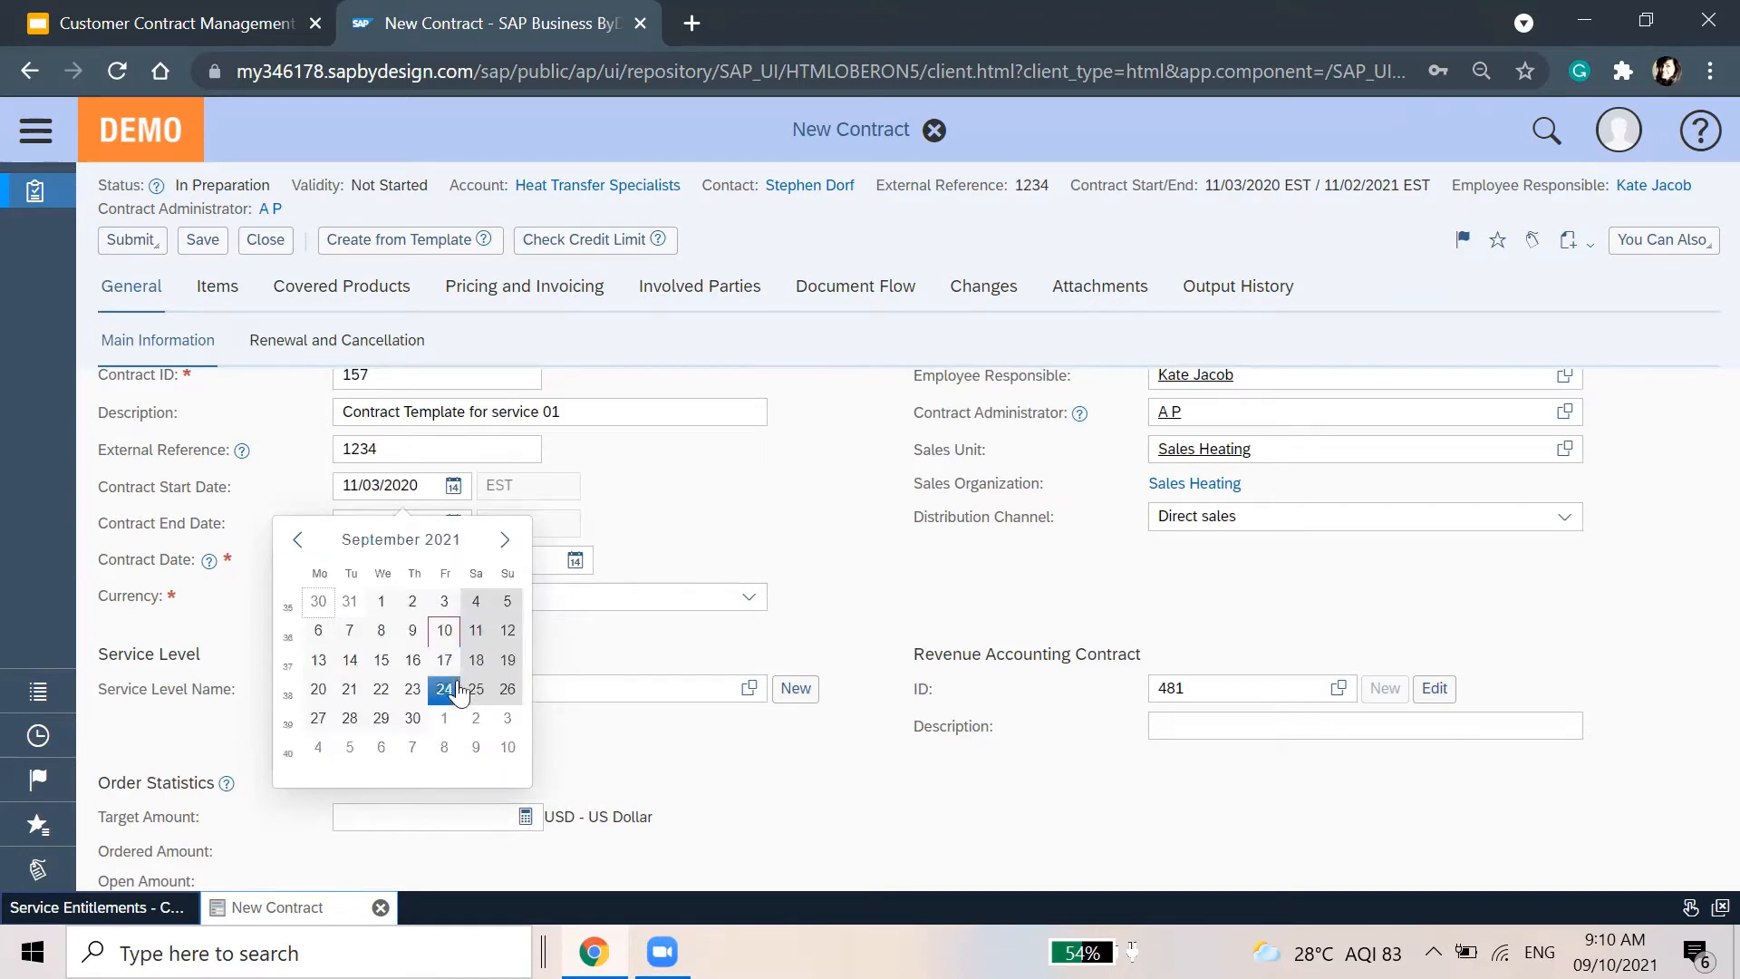
left_click(444, 631)
left_click(453, 485)
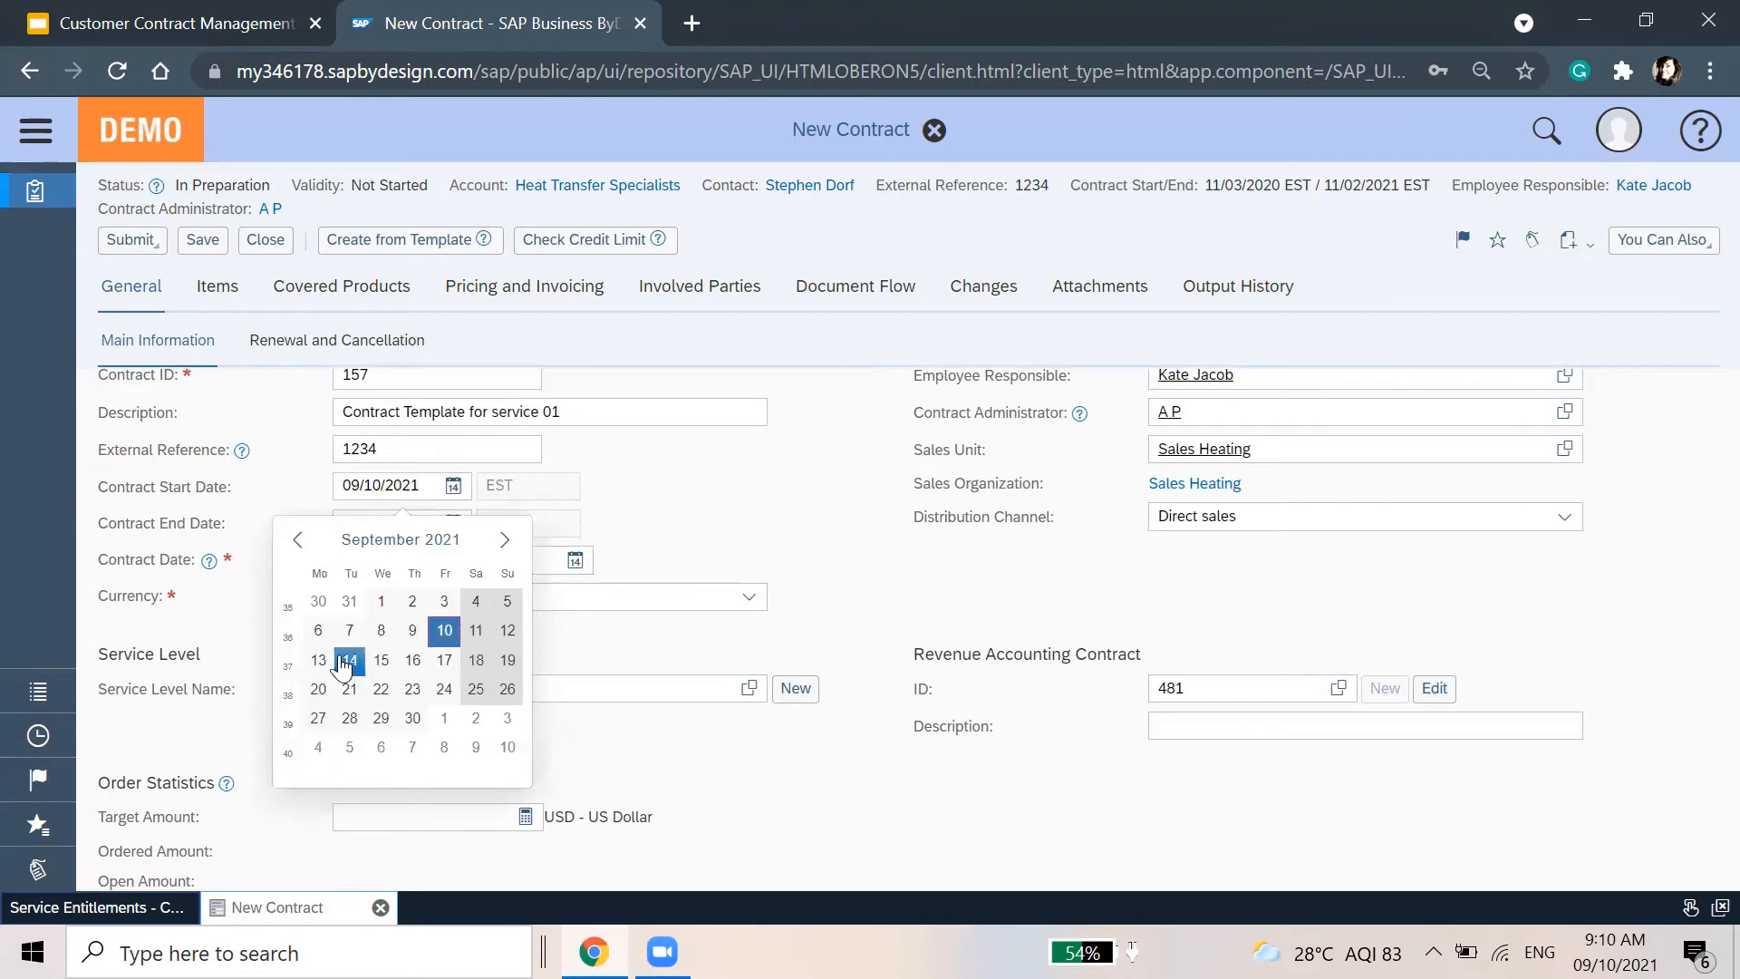
left_click(318, 660)
Check the end date calendar, leaving it unchanged, and show the Renewal and Cancellation terms
left_click(453, 524)
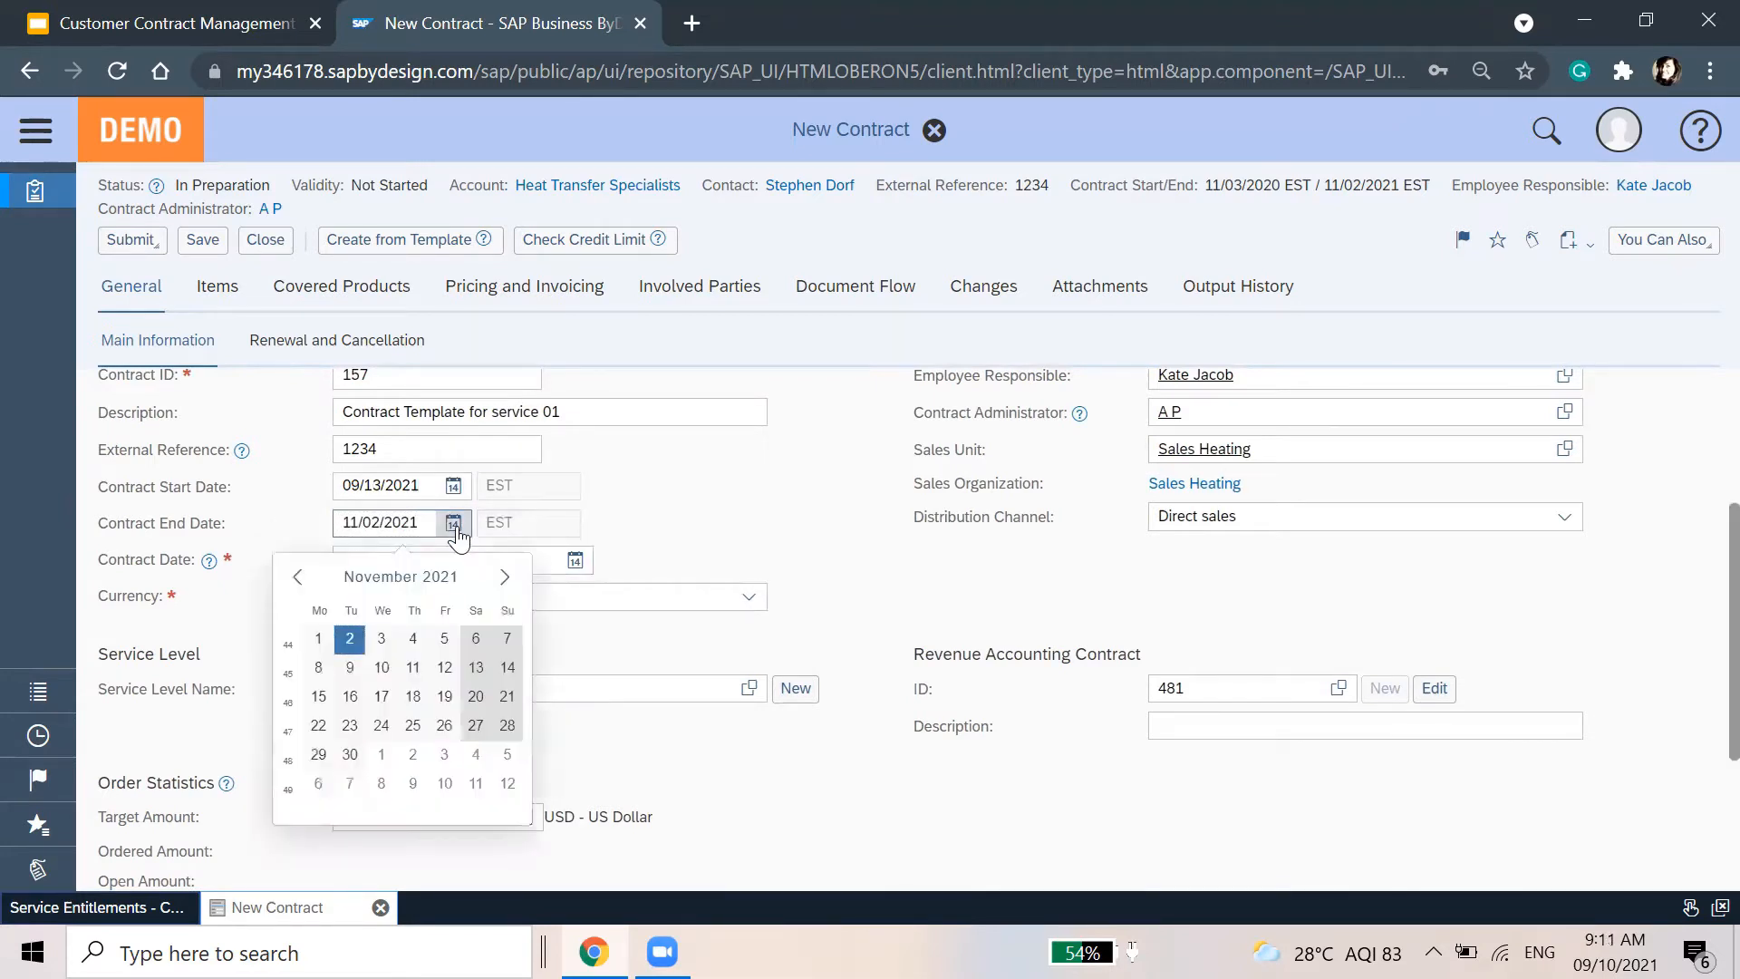
left_click(431, 483)
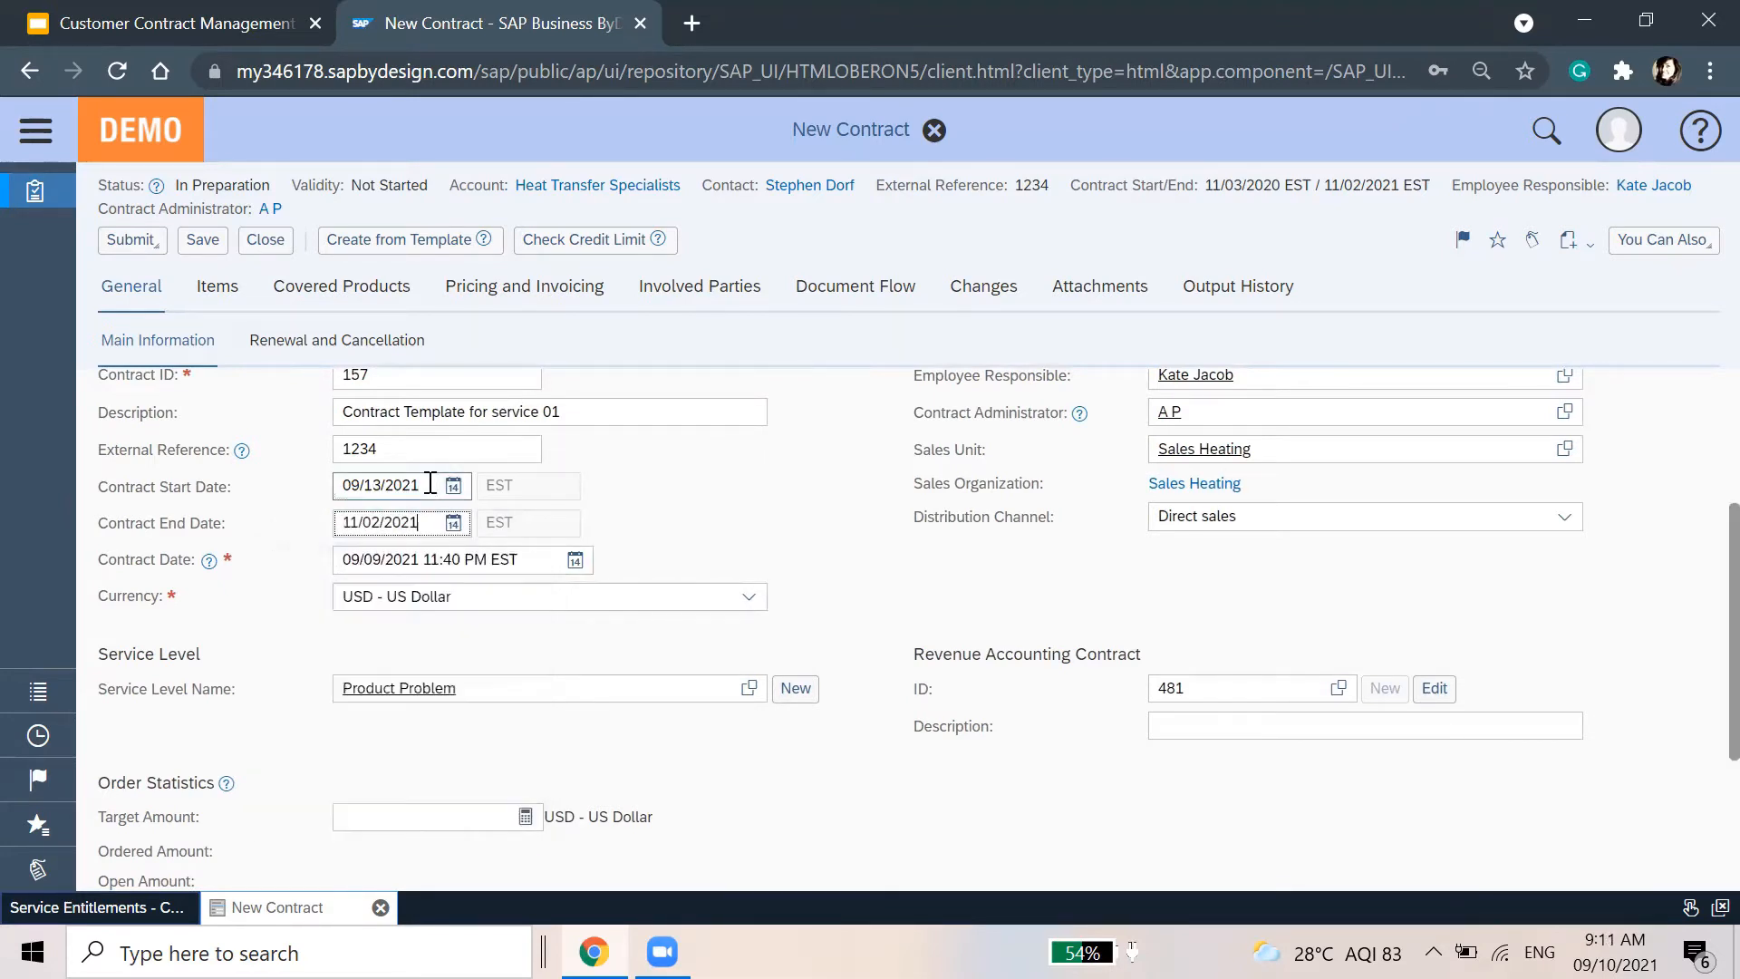
left_click(431, 483)
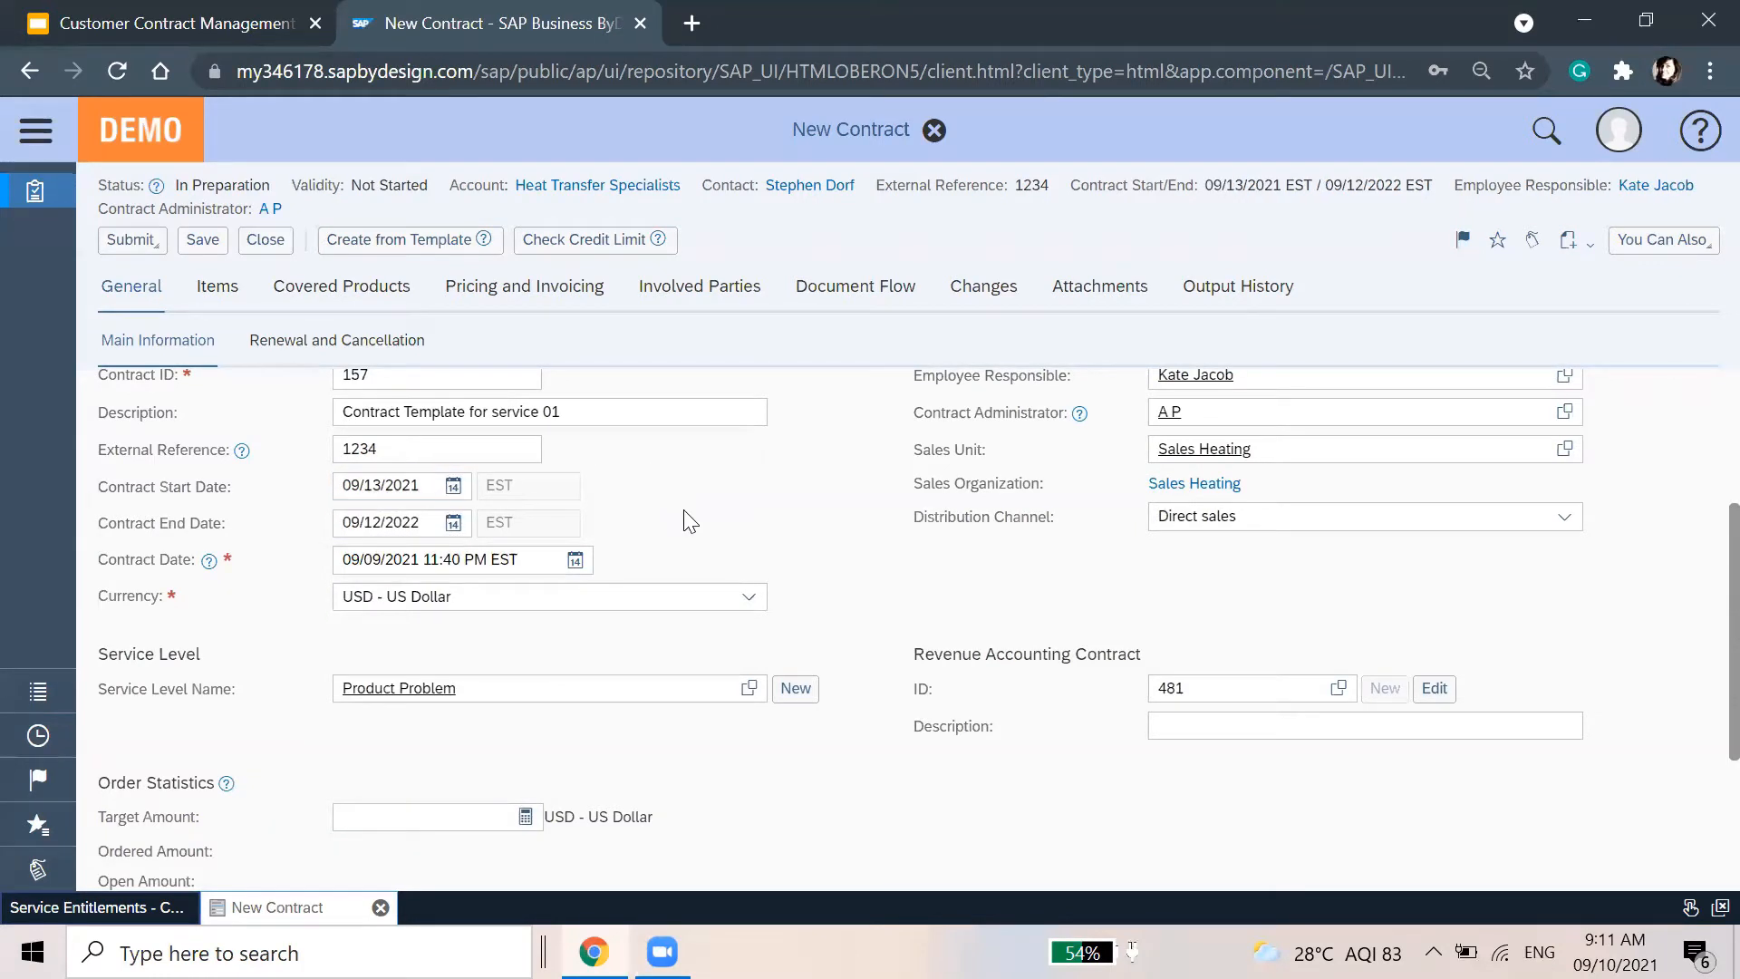
left_click(294, 342)
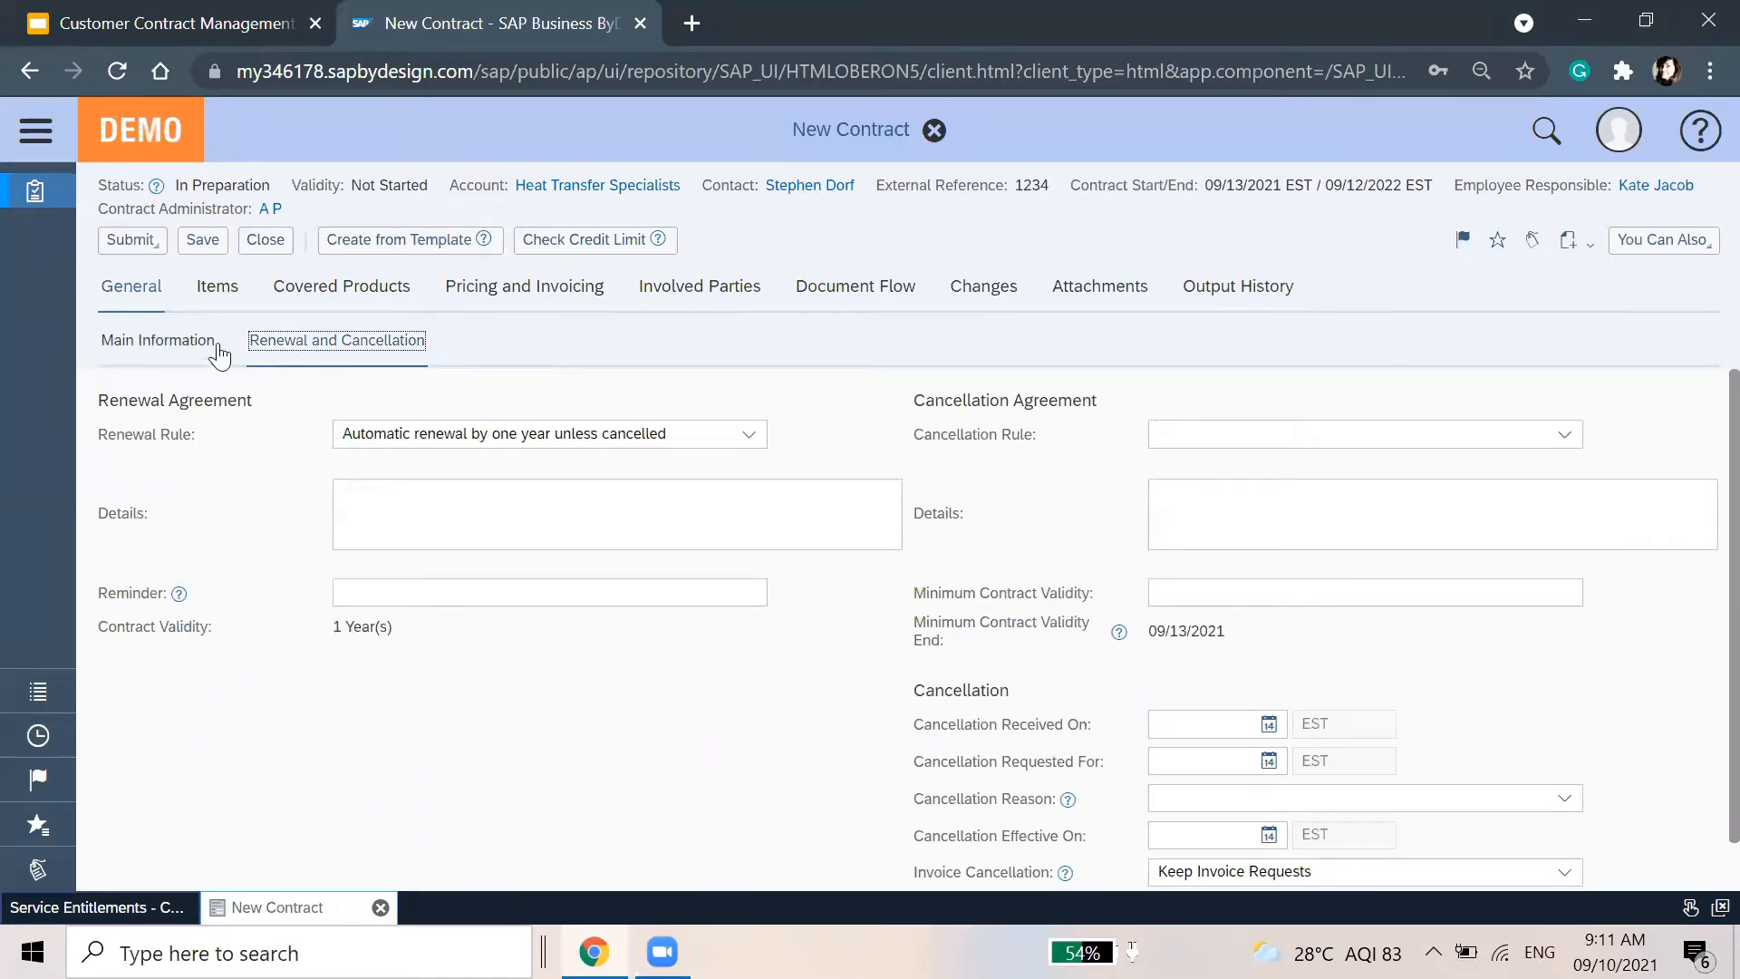
Back on the main contract details, edit the start date, entering 21
left_click(172, 340)
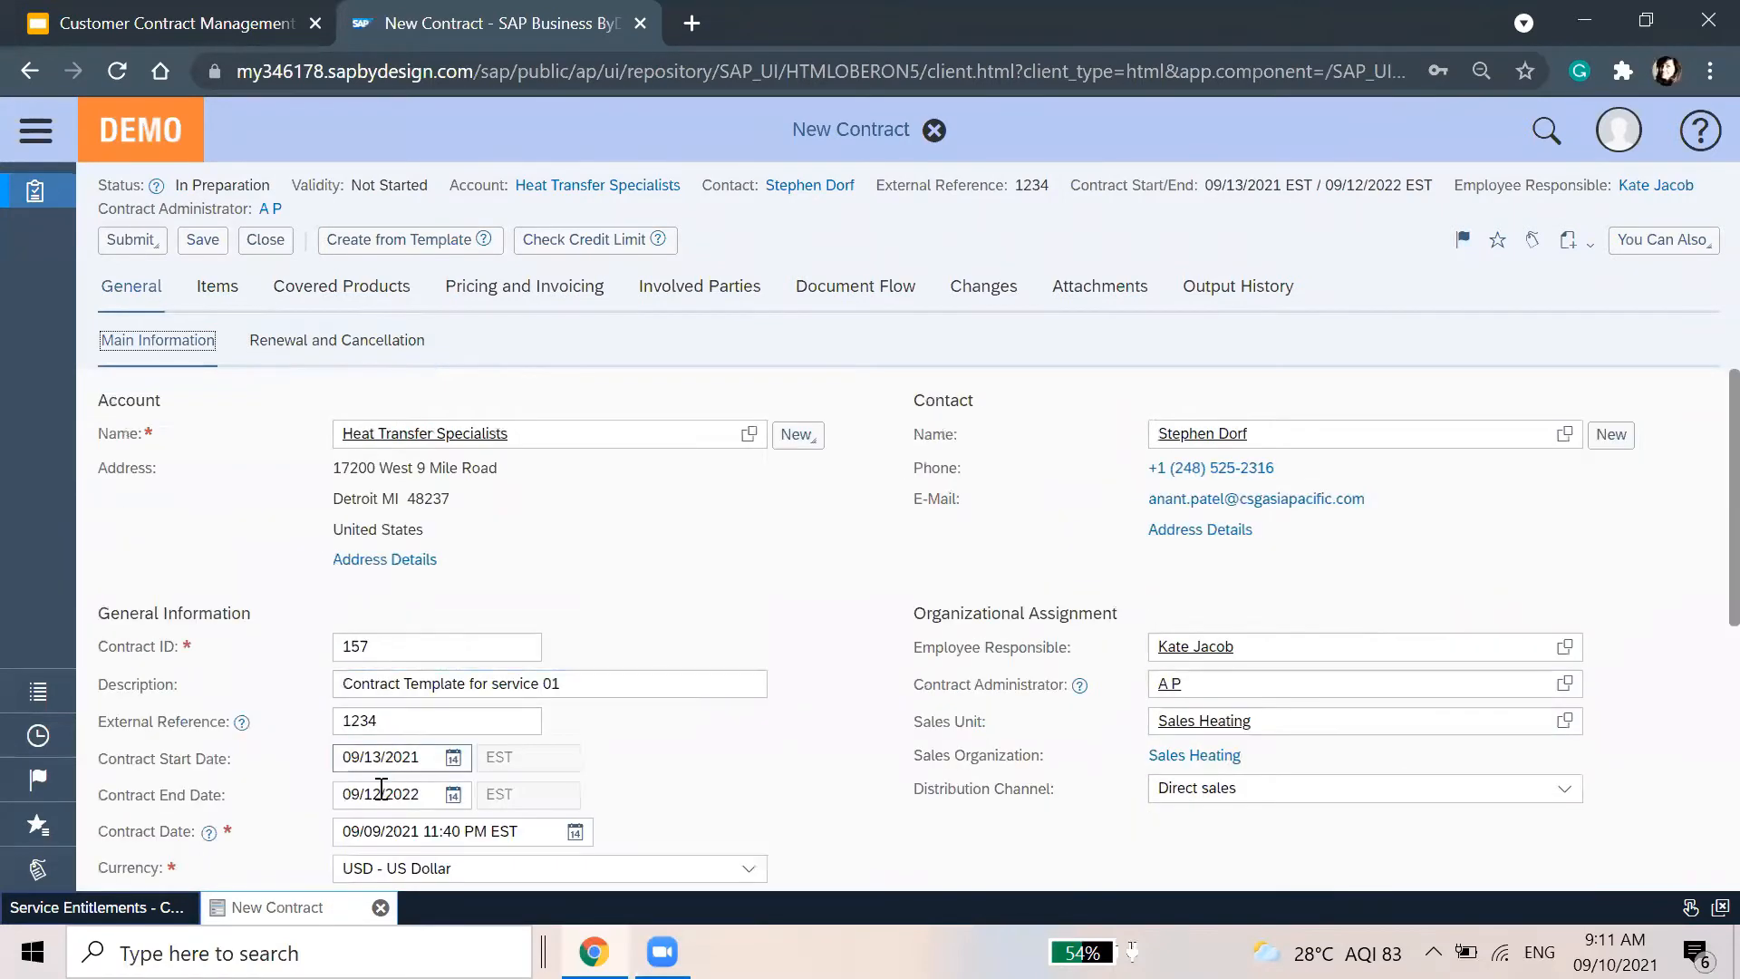
left_click(367, 756)
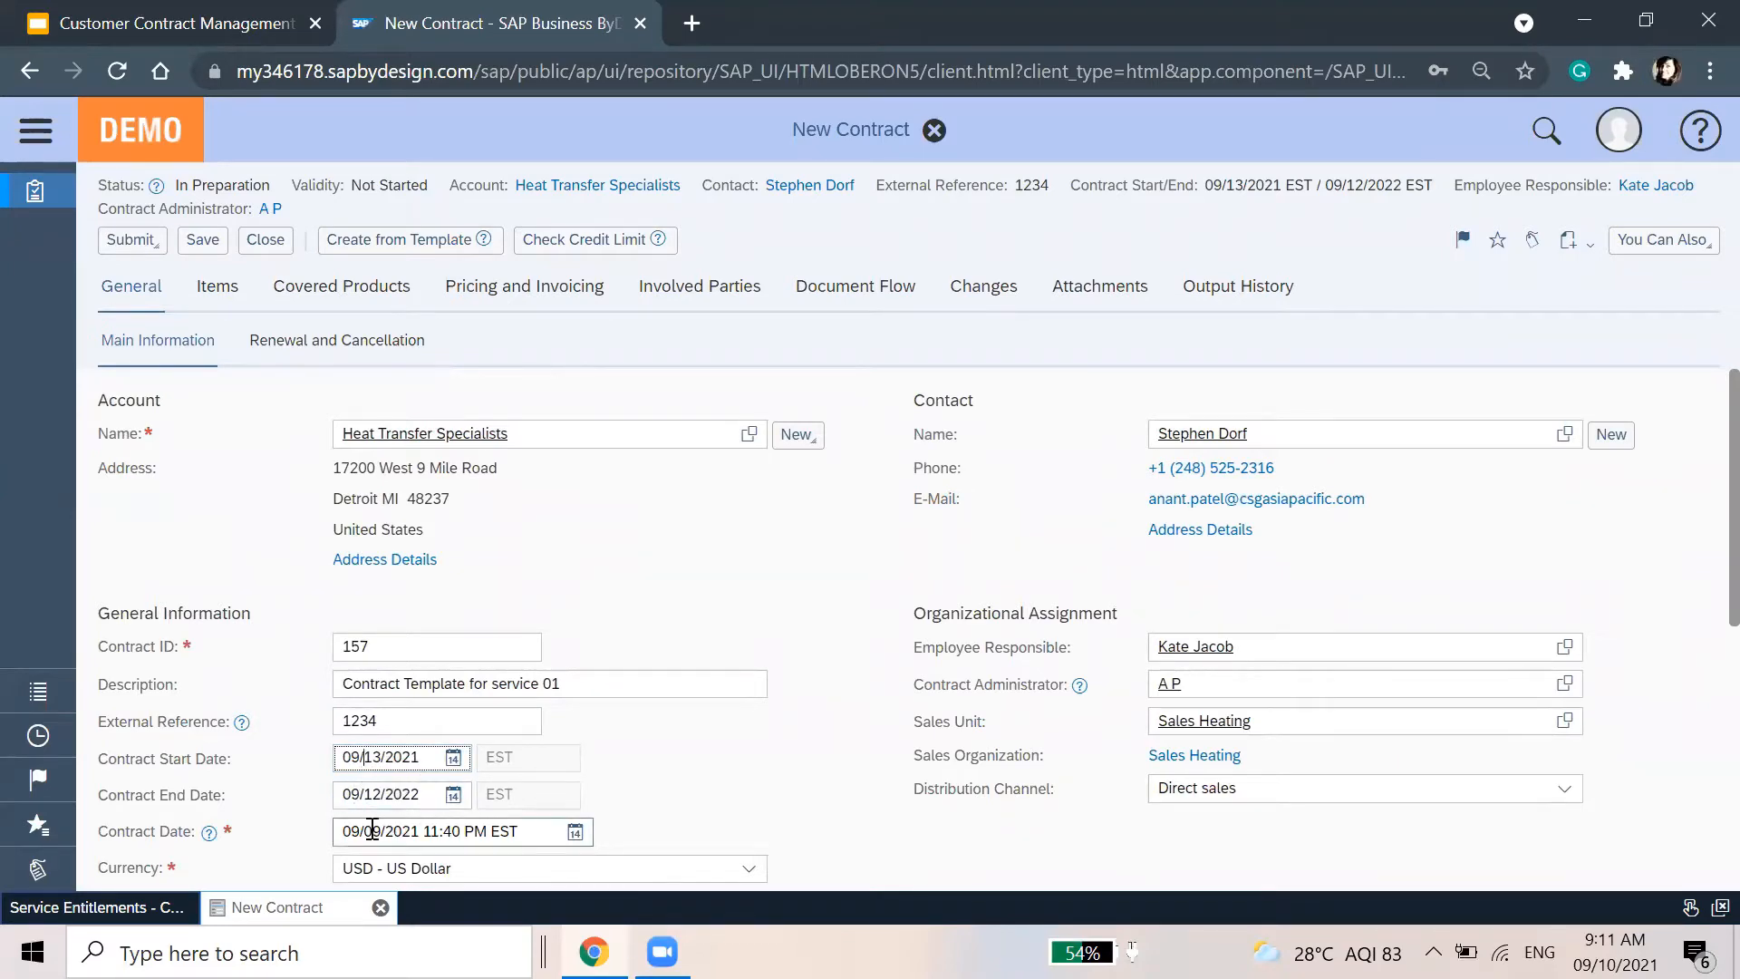
scroll(667, 732, "down", 3)
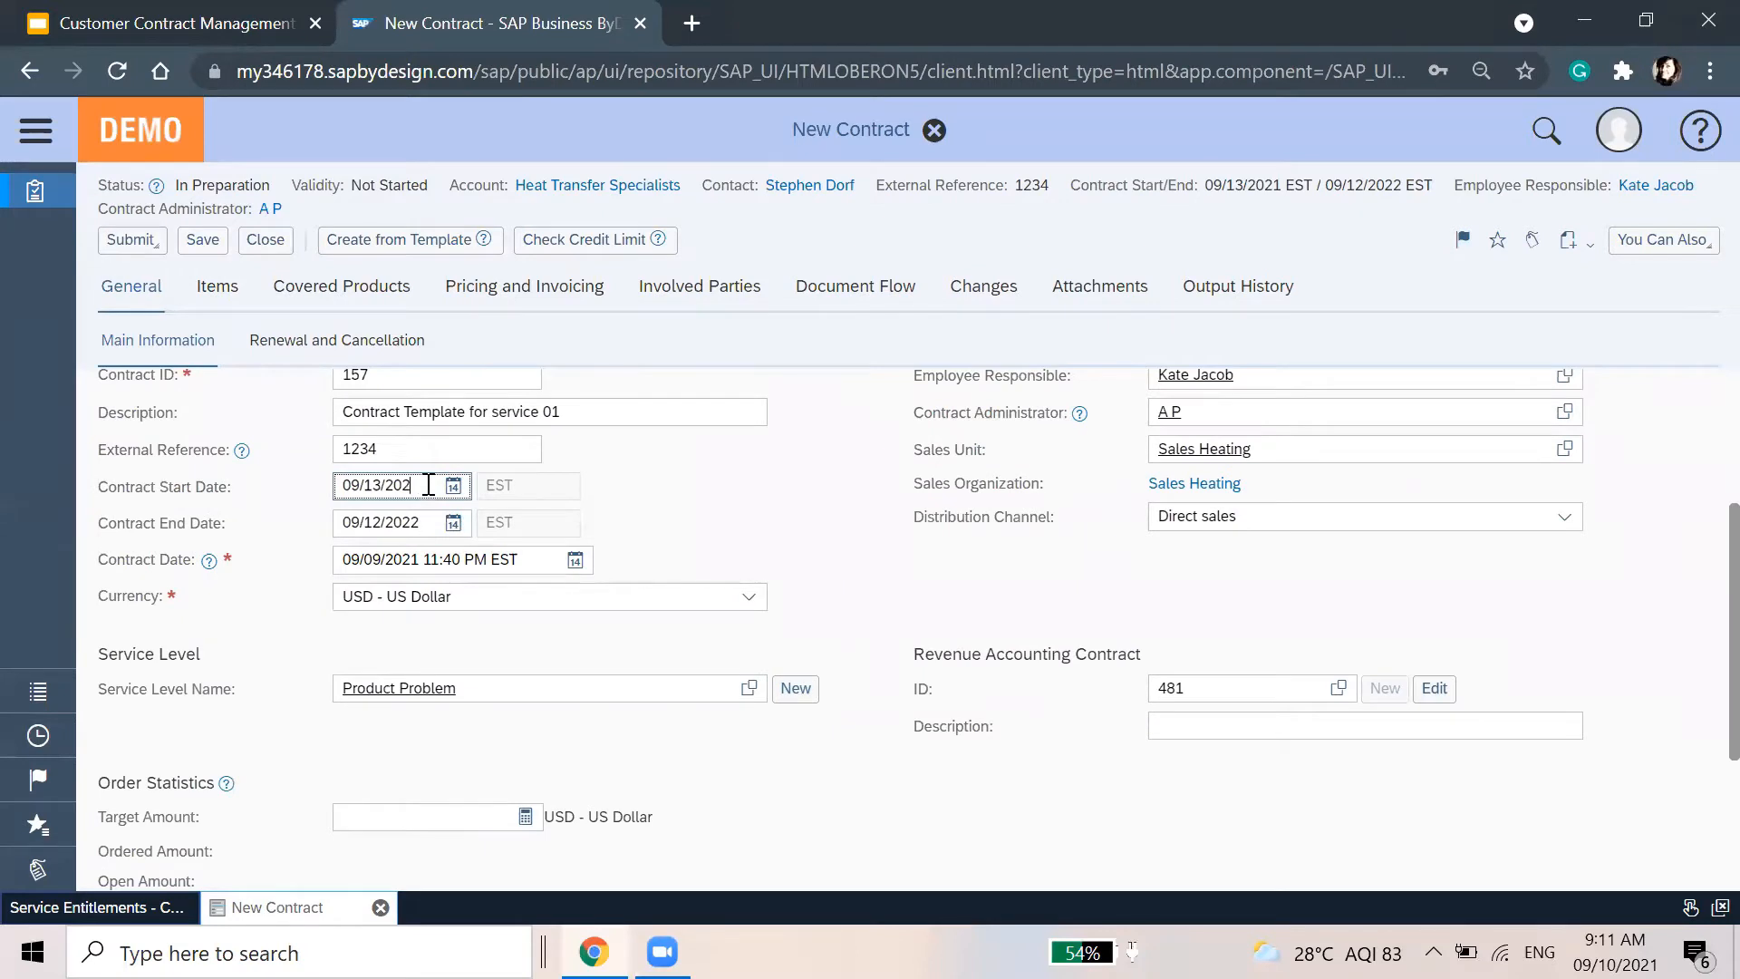
type("21")
scroll(825, 787, "down", 3)
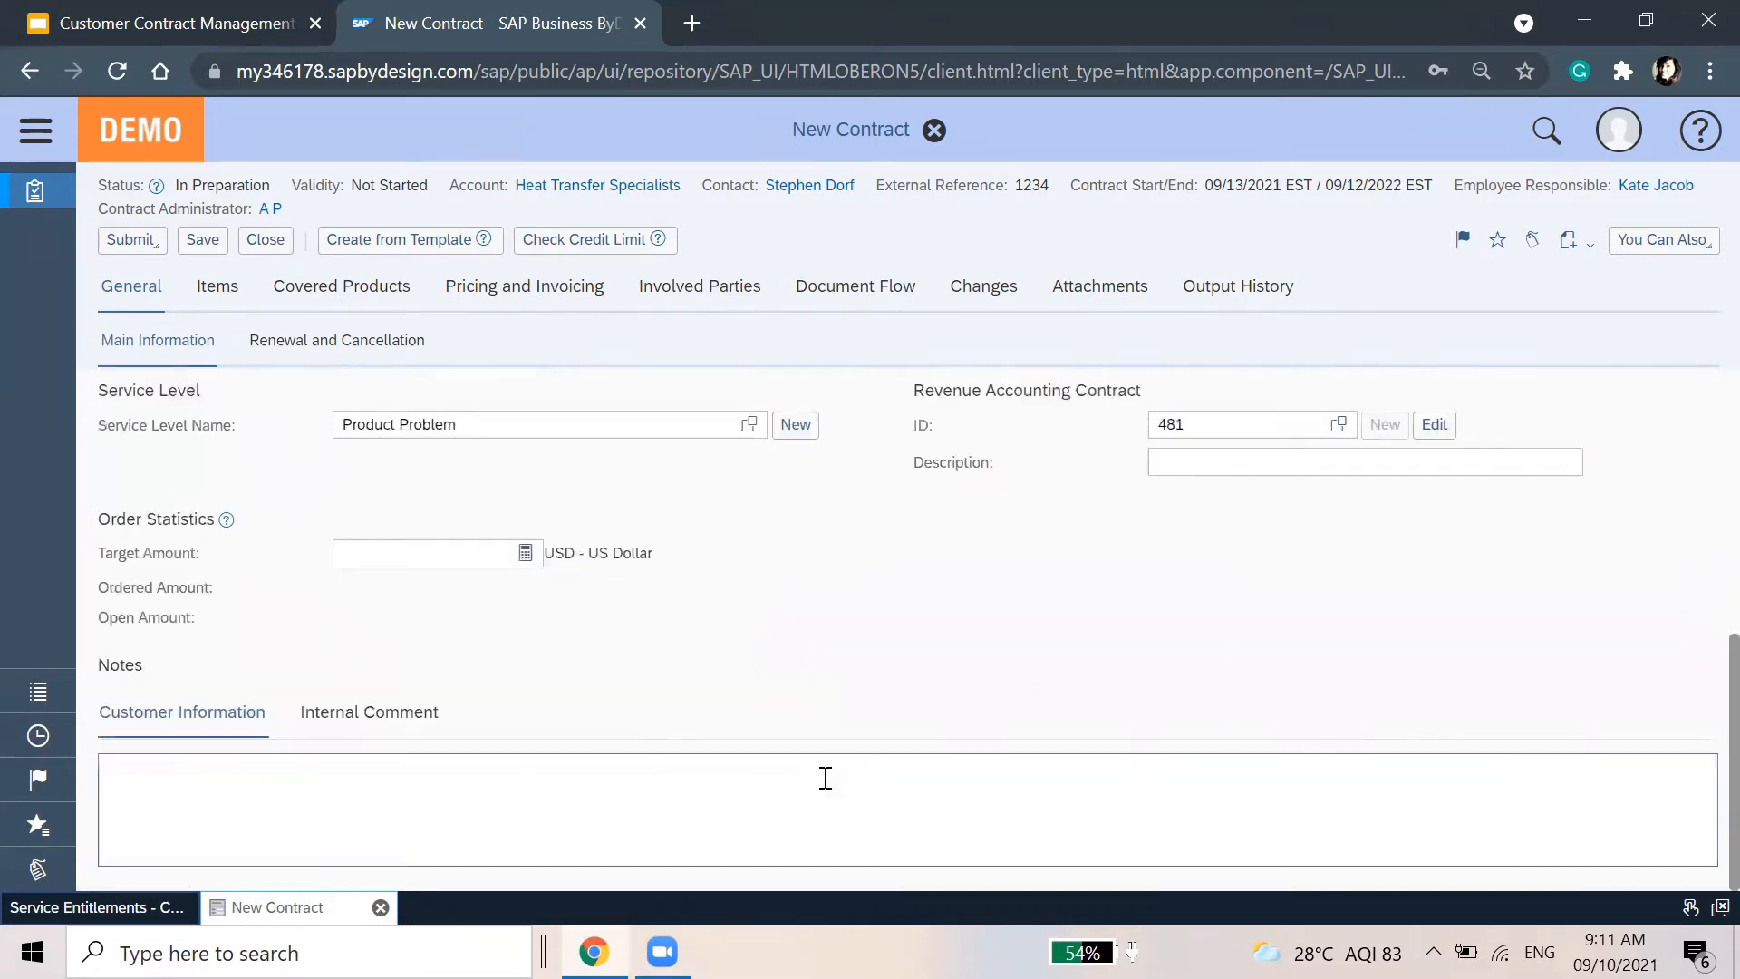
scroll(826, 786, "up", 4)
scroll(827, 787, "up", 2)
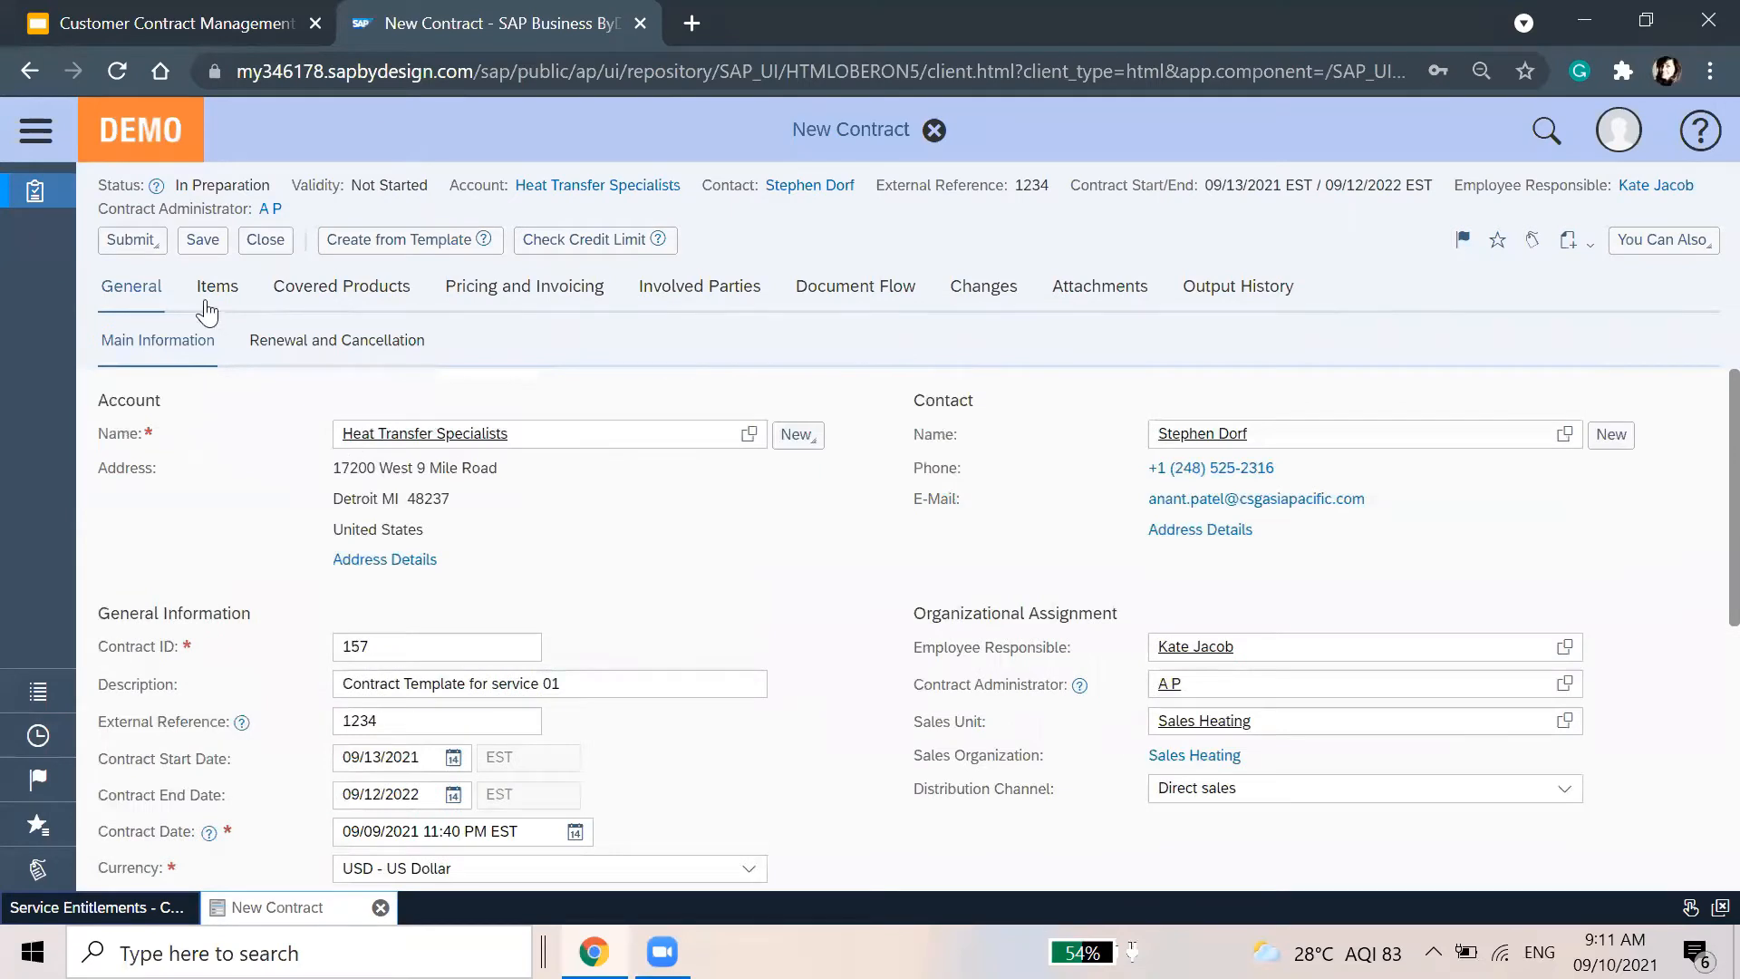
Review the renewal rule: automatic renewal by one year unless cancelled, 1 Year(s) validity
left_click(319, 349)
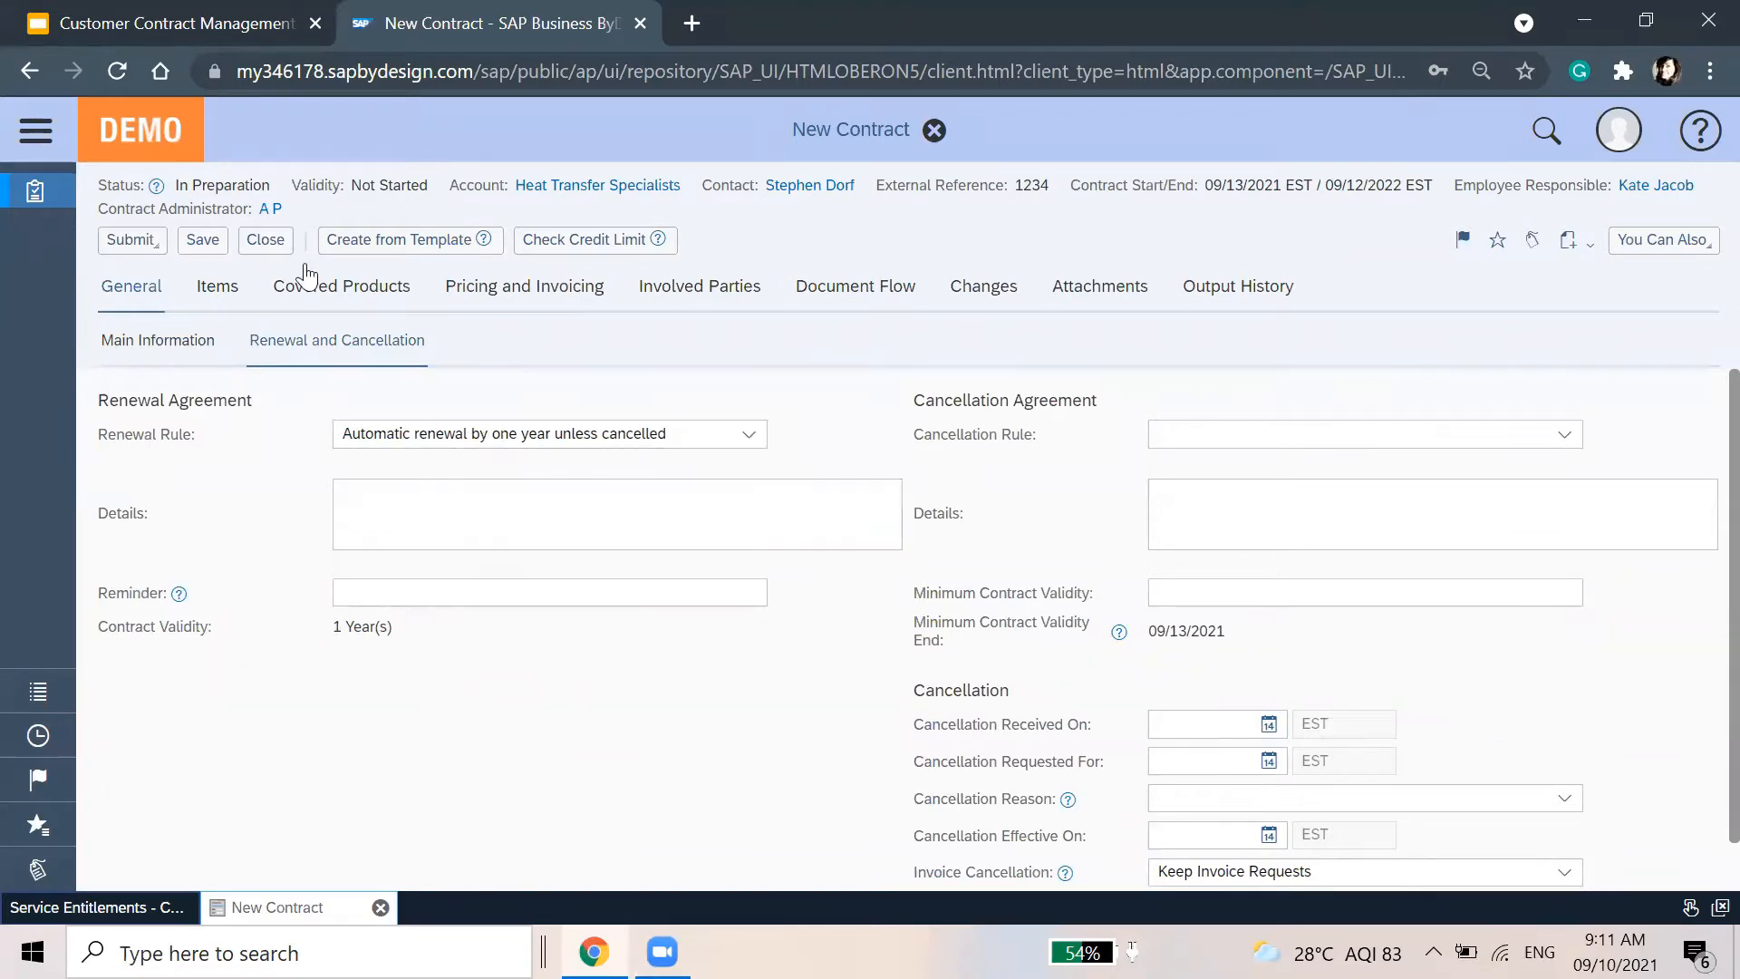
scroll(631, 782, "down", 1)
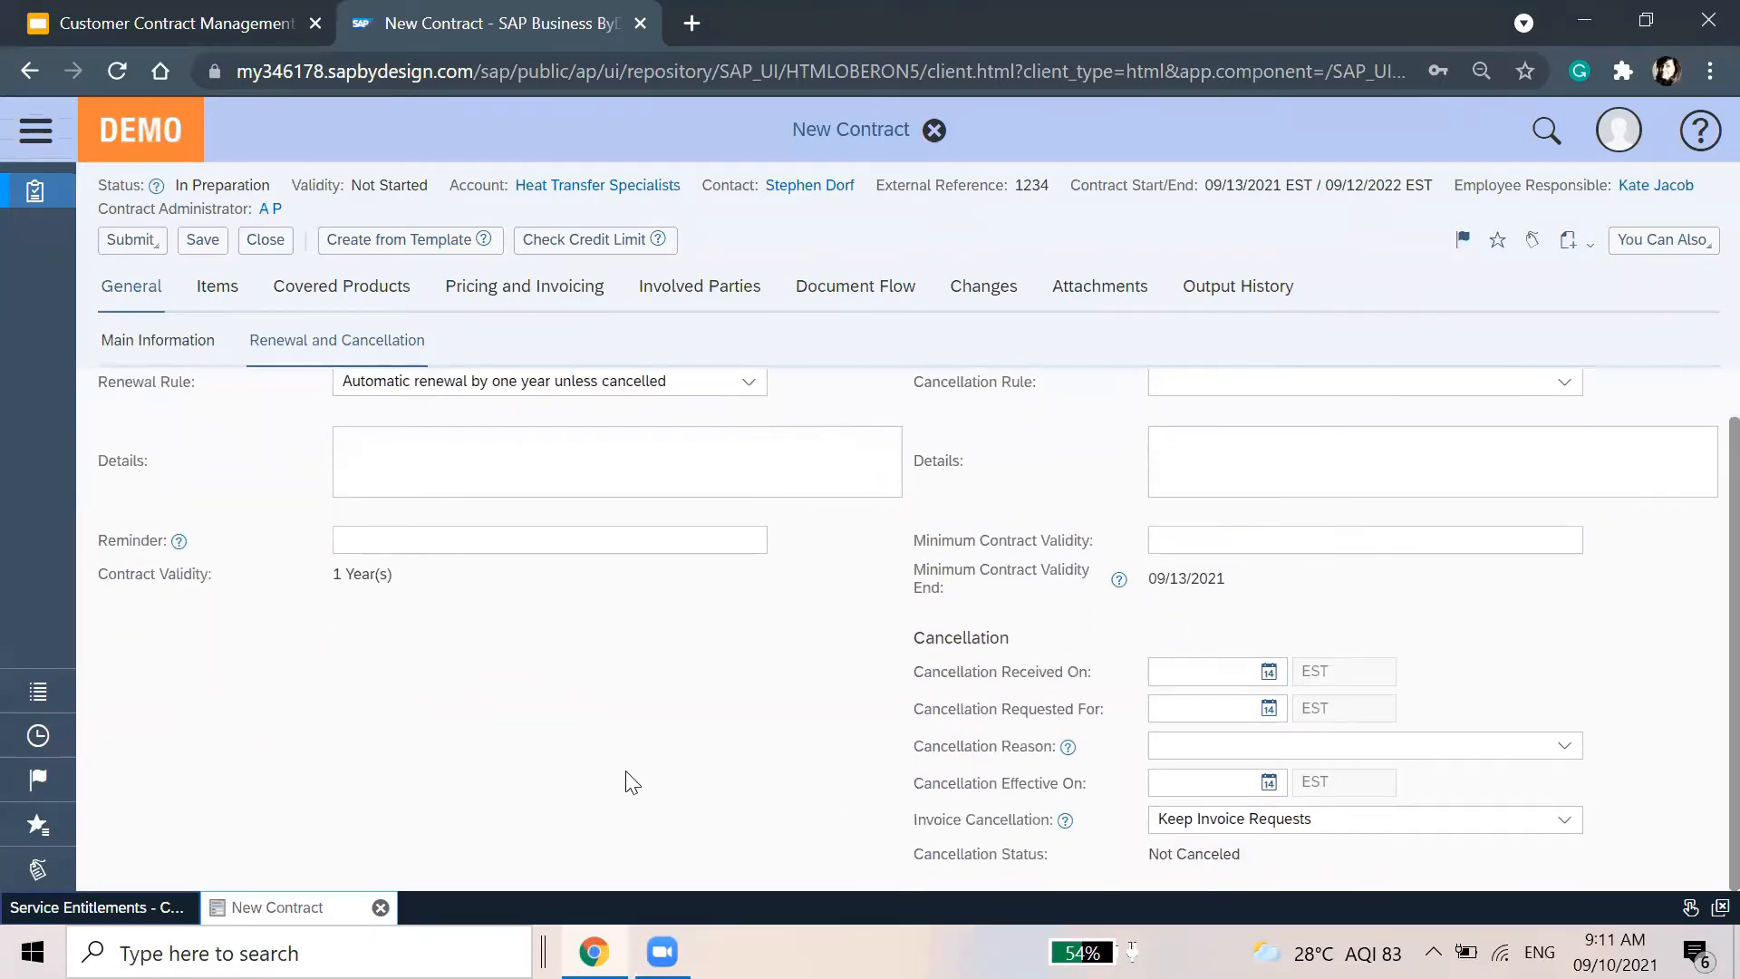
scroll(627, 781, "up", 1)
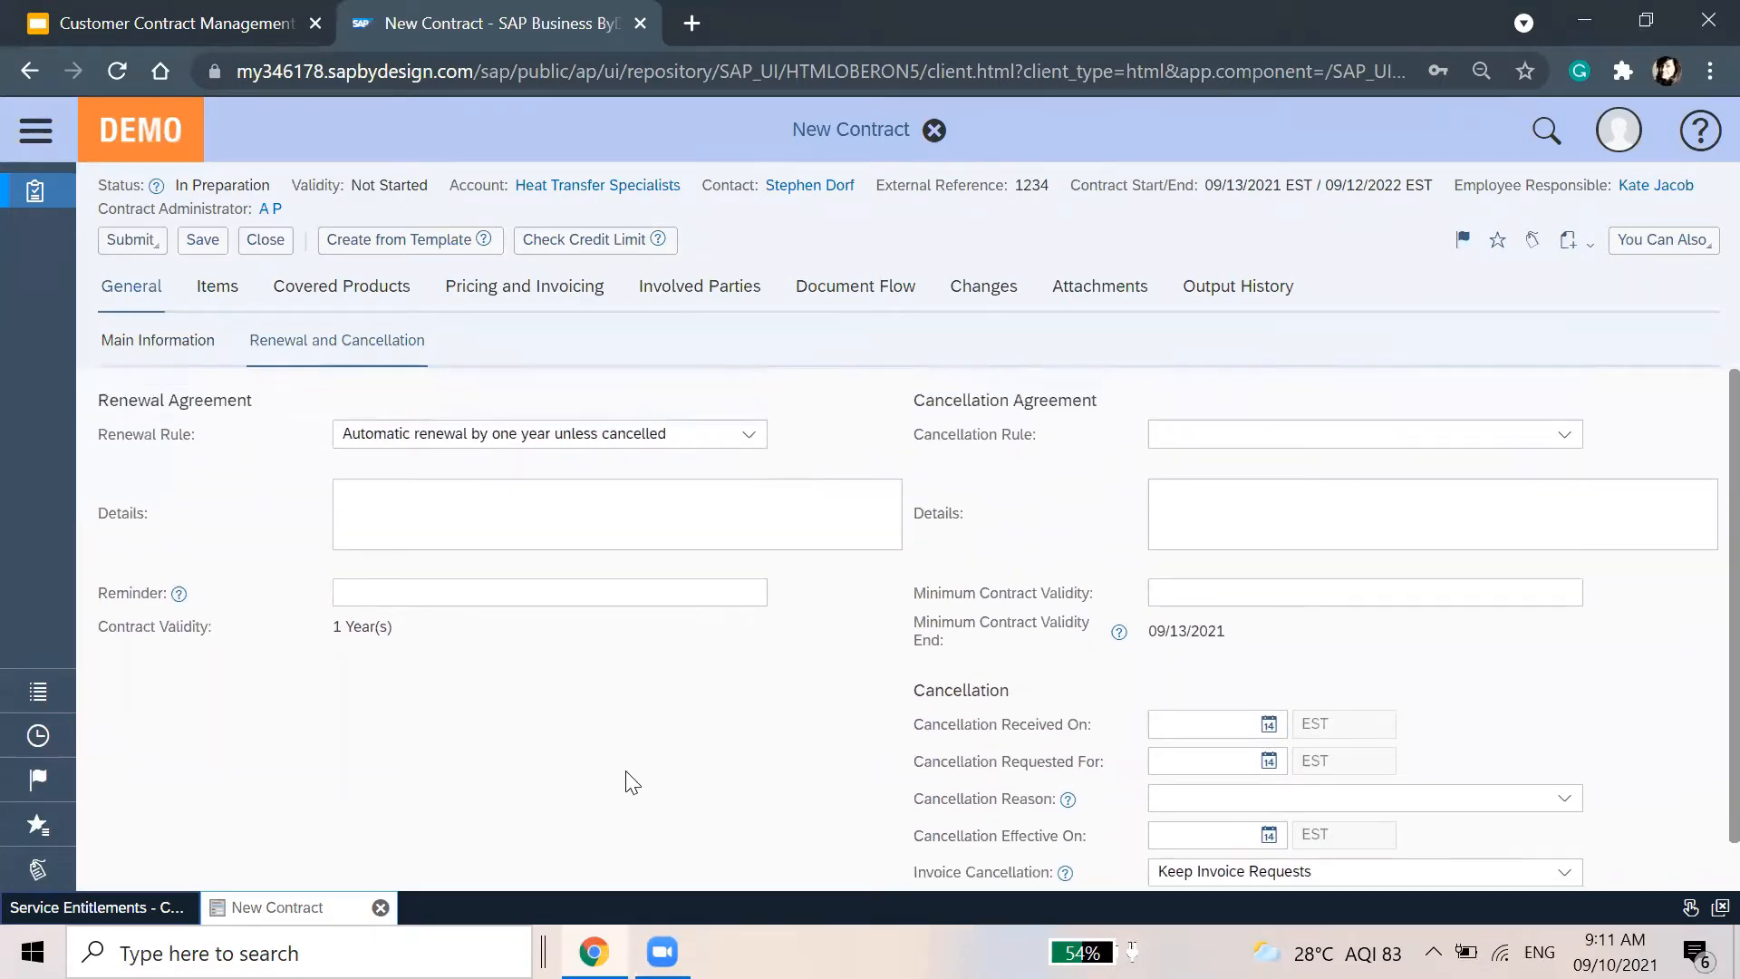
Set the row 20 spare parts item's list price to 100 USD and review covered products
left_click(214, 290)
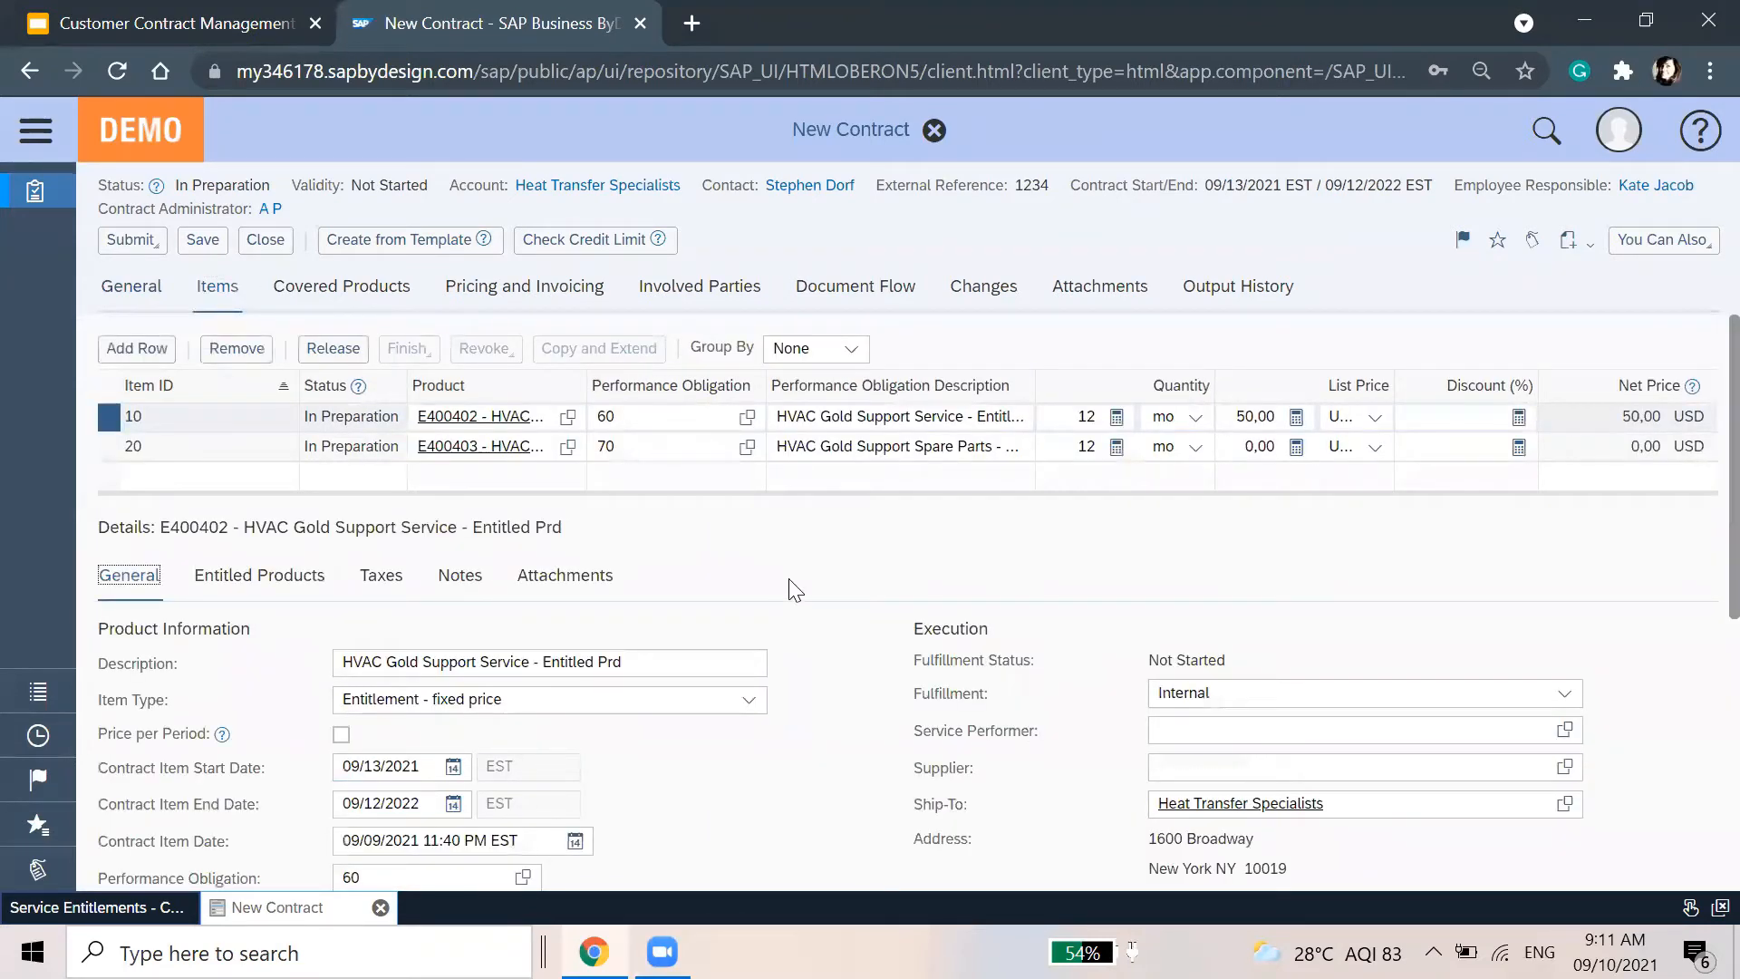
left_click(1259, 450)
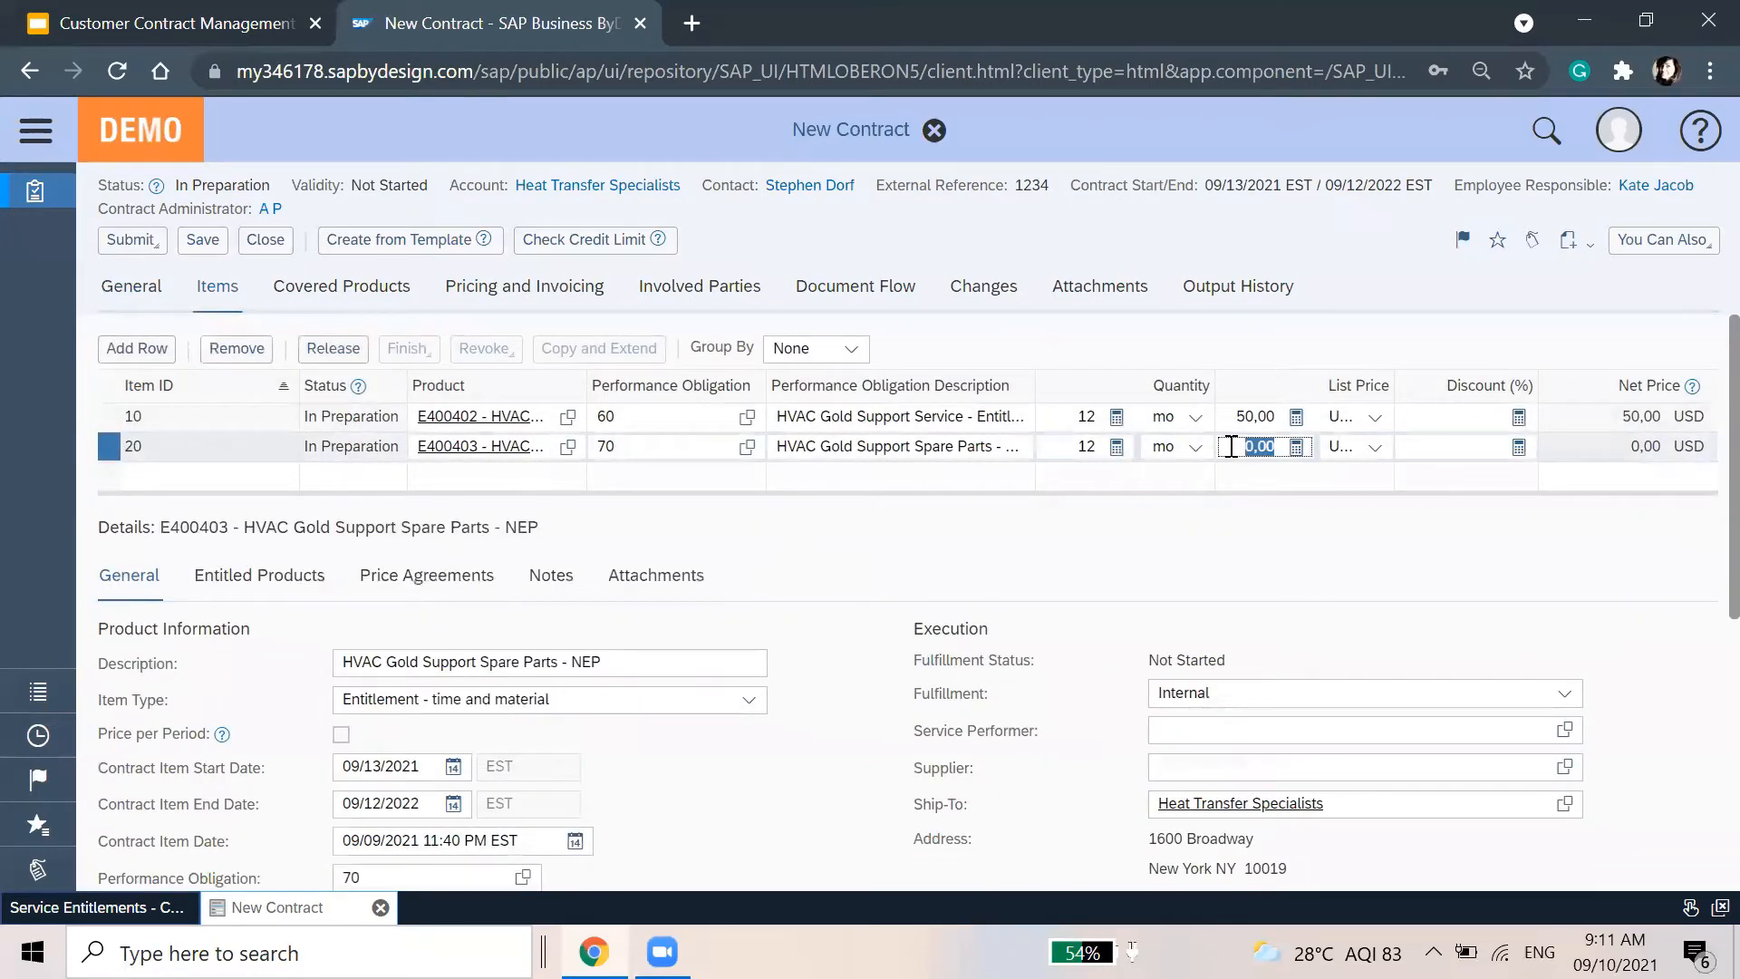
type("100")
key("Return")
scroll(602, 765, "down", 5)
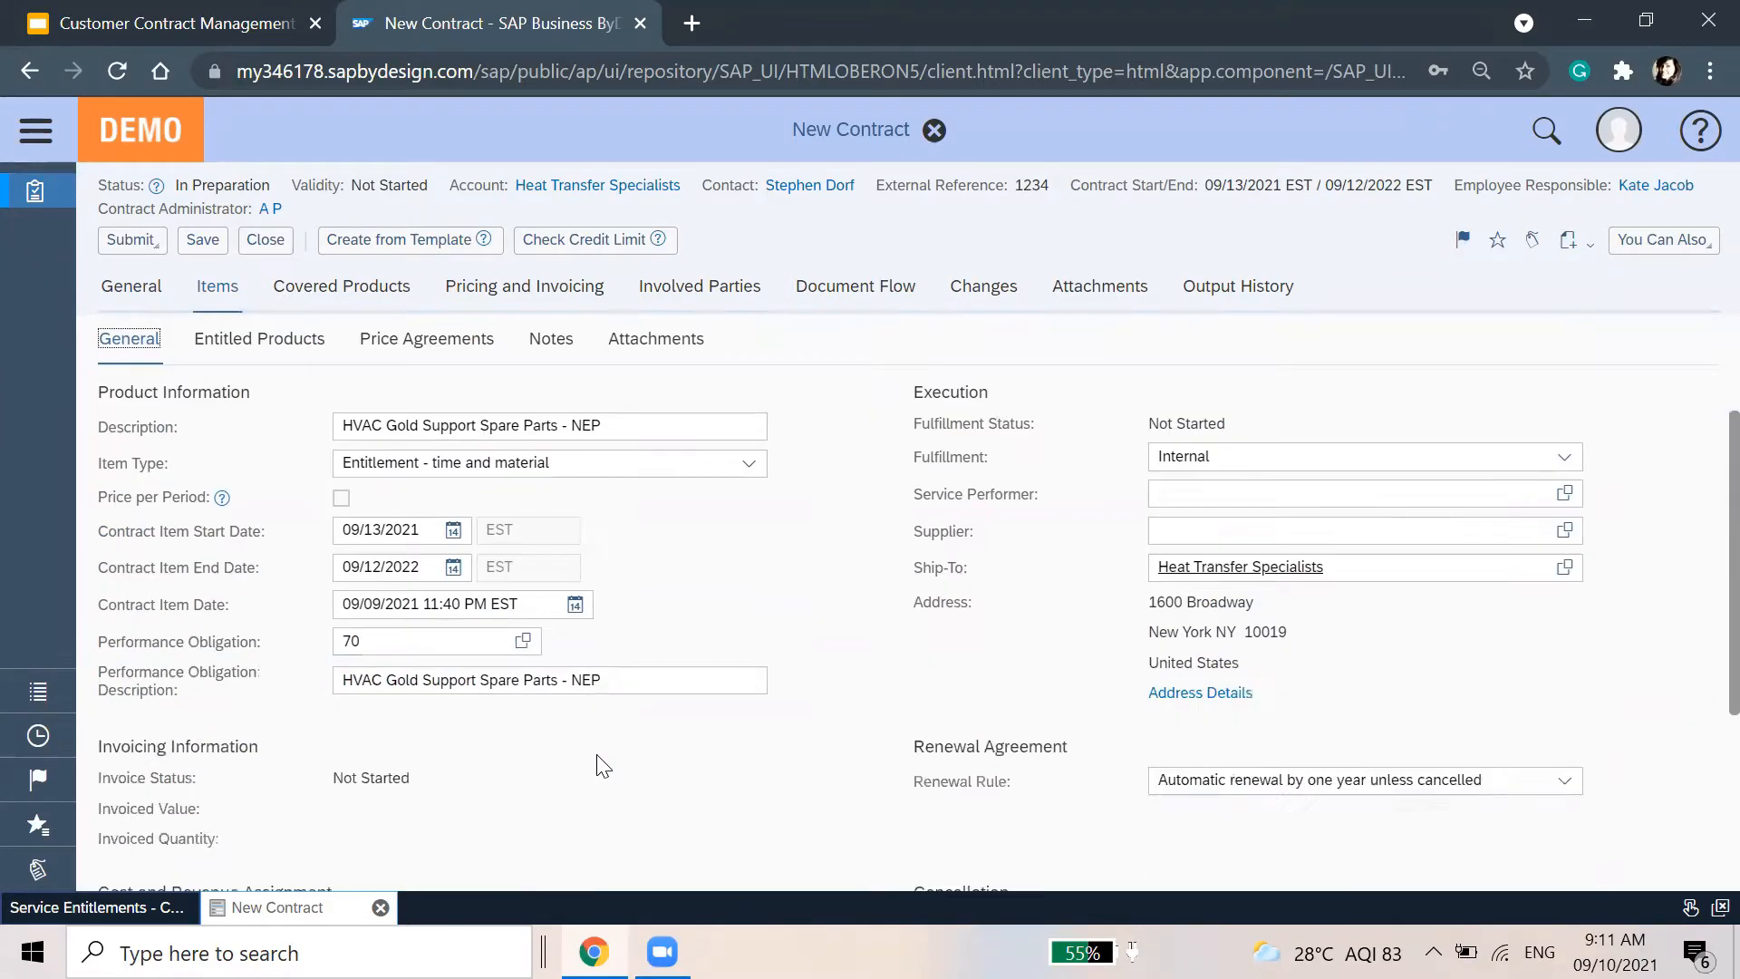
scroll(602, 764, "up", 5)
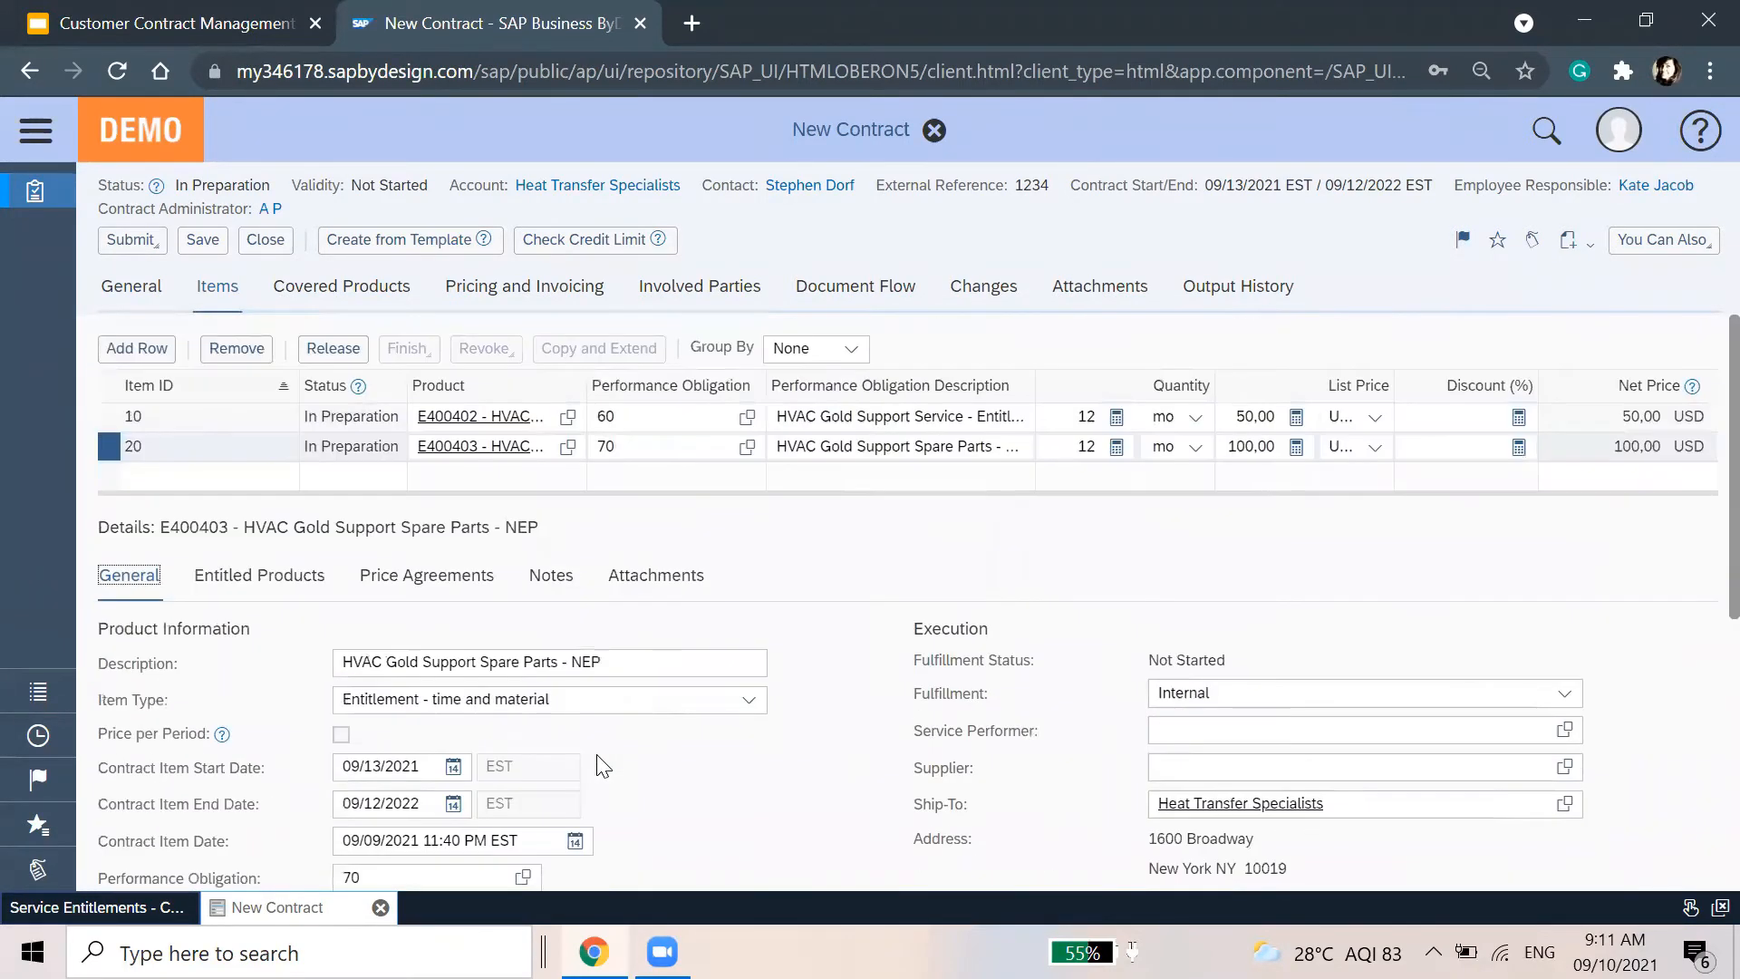
left_click(309, 290)
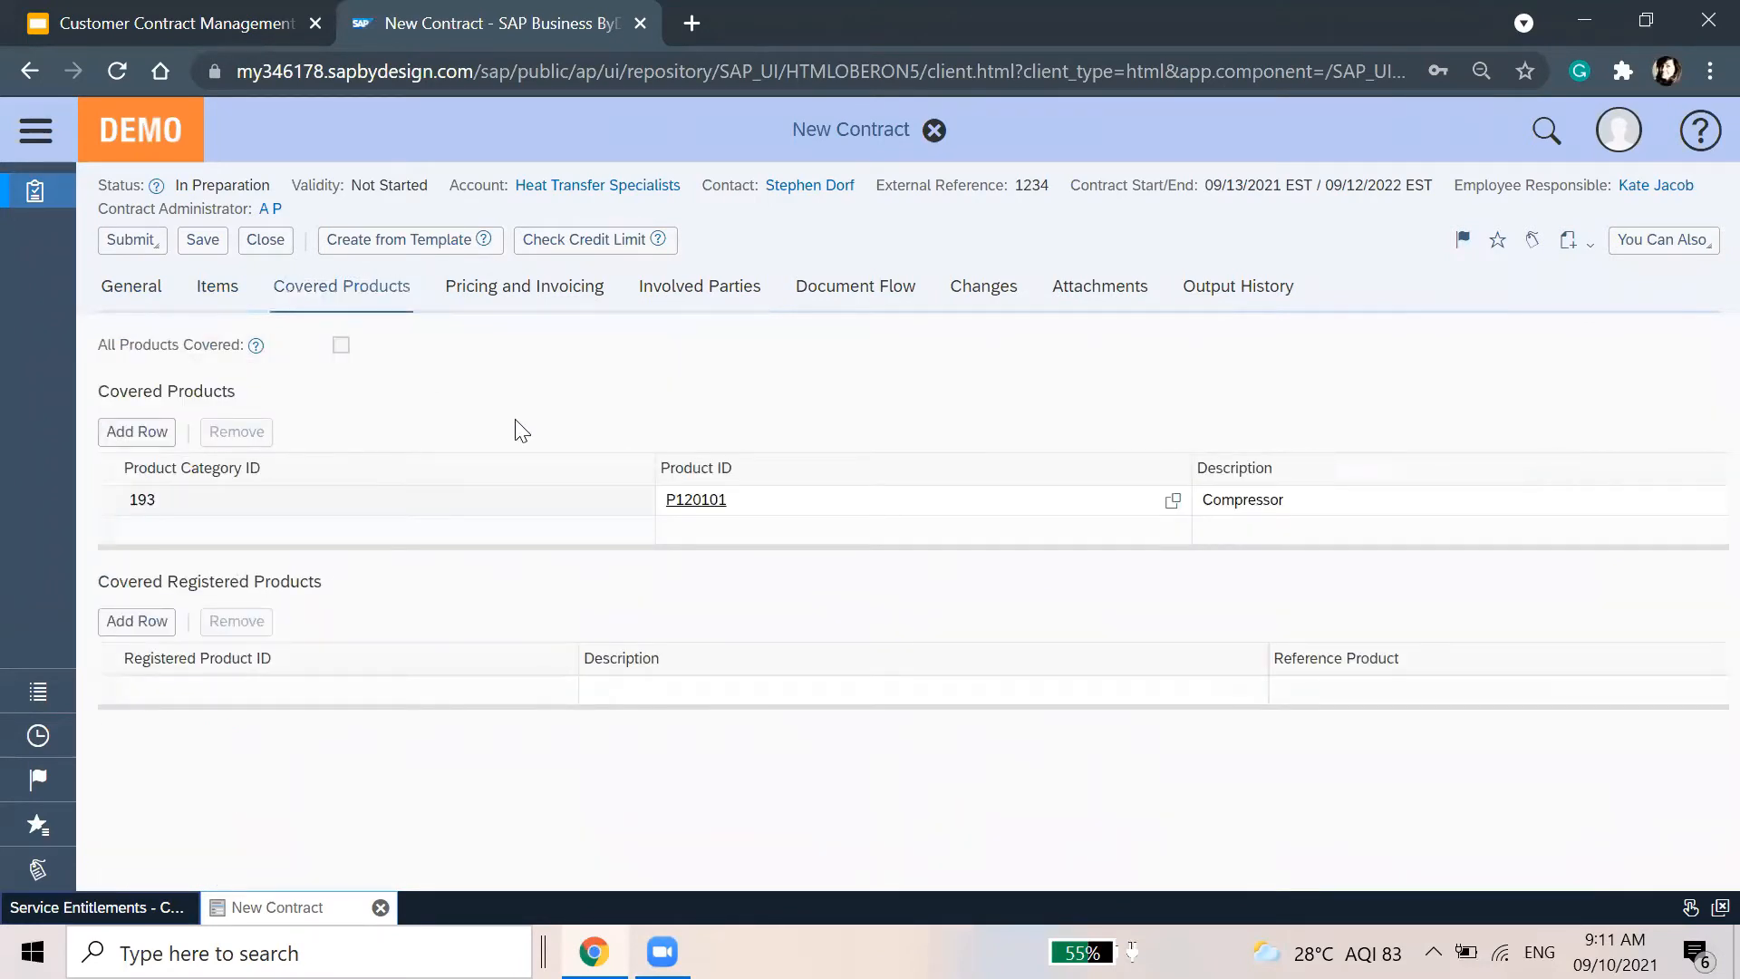
mouse_move(259, 337)
Review the contract's Pricing and Invoicing with all price components expanded
left_click(460, 305)
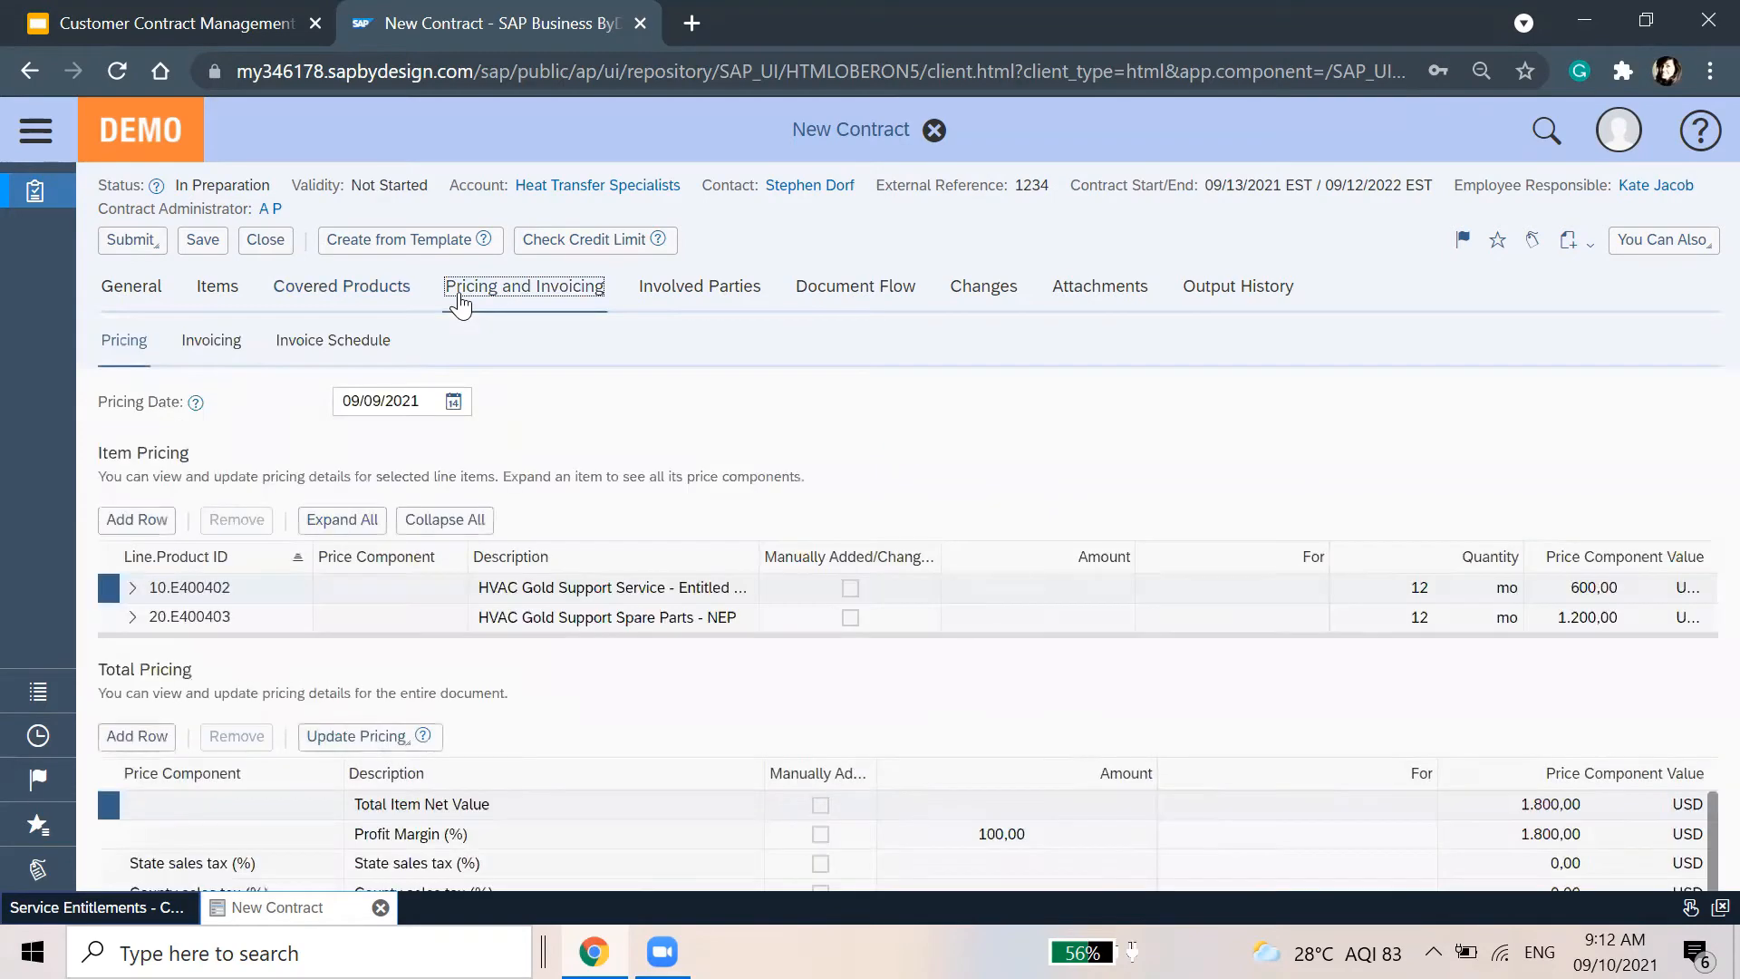
left_click(342, 519)
scroll(1303, 640, "down", 4)
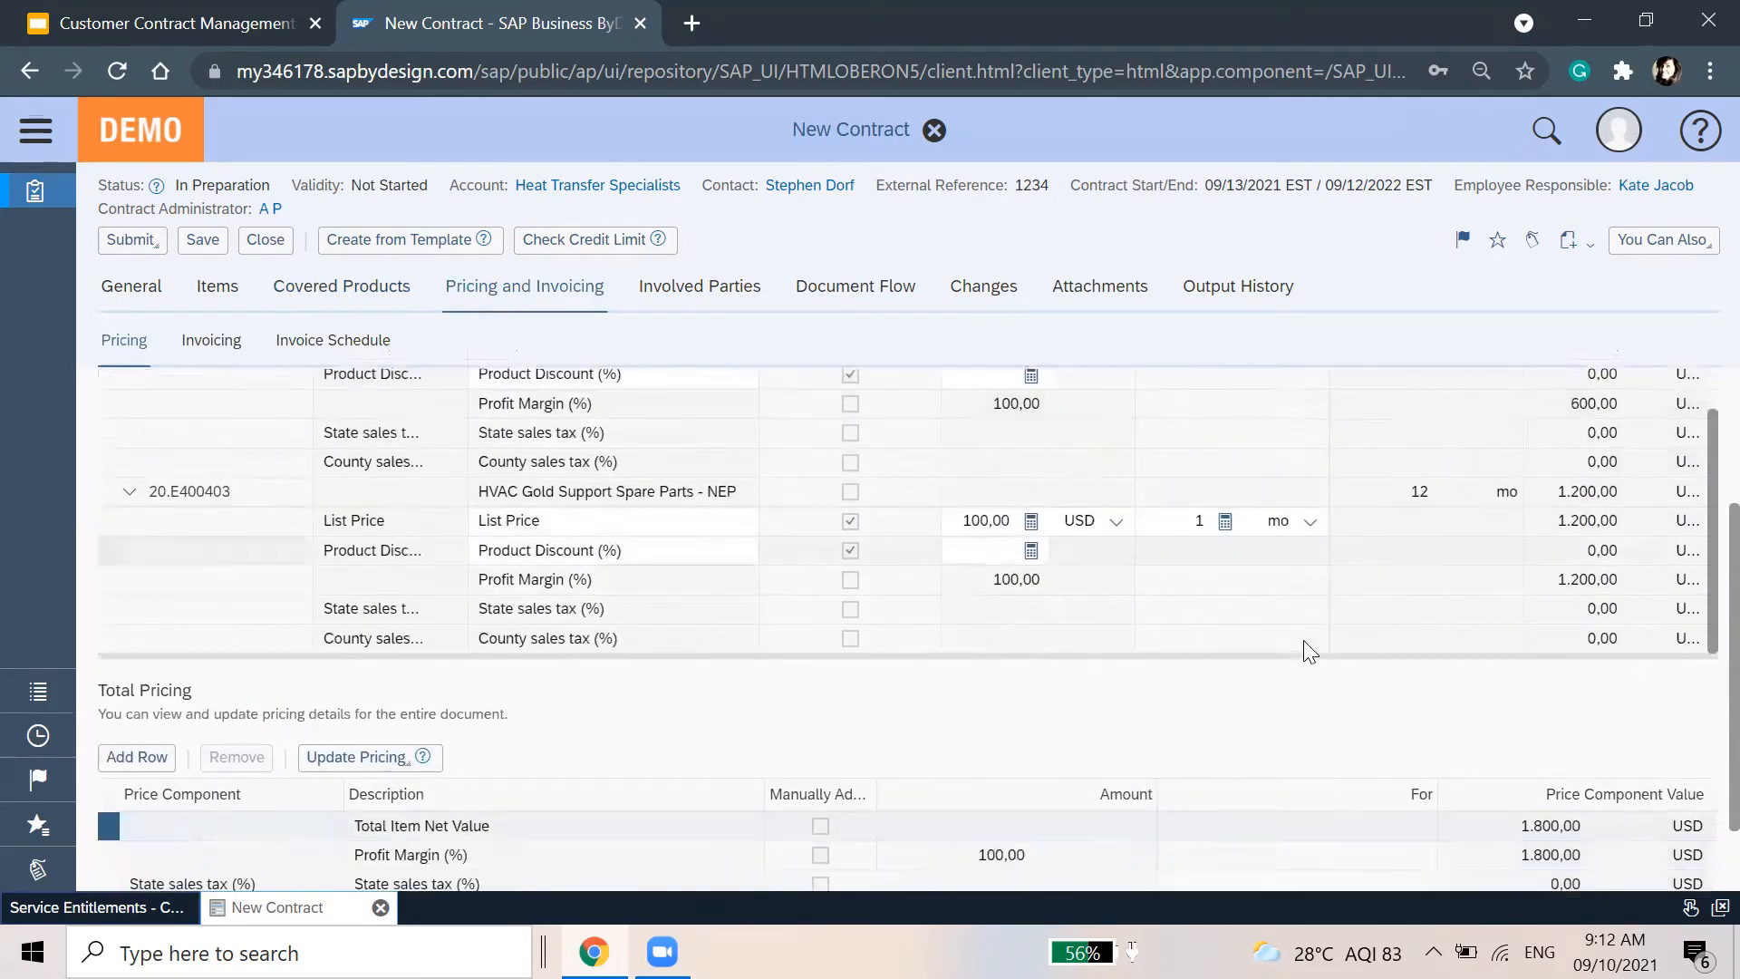
scroll(936, 865, "up", 5)
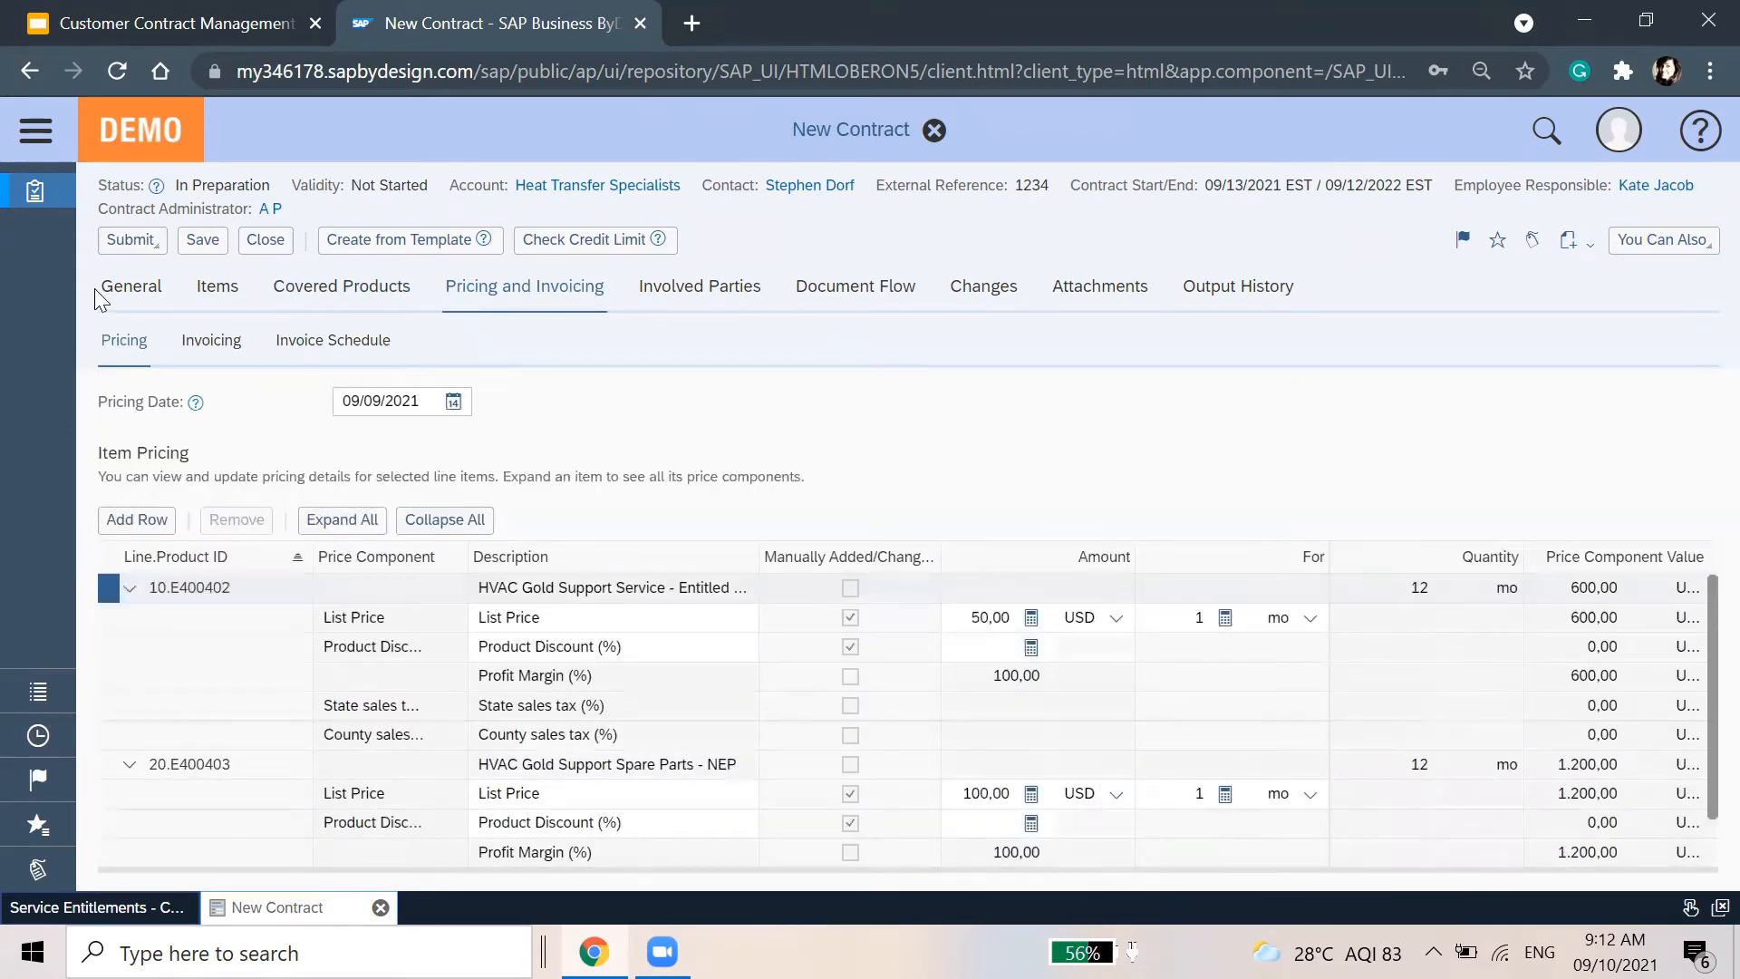
Release contract 157 from the General tab
left_click(131, 287)
left_click(132, 239)
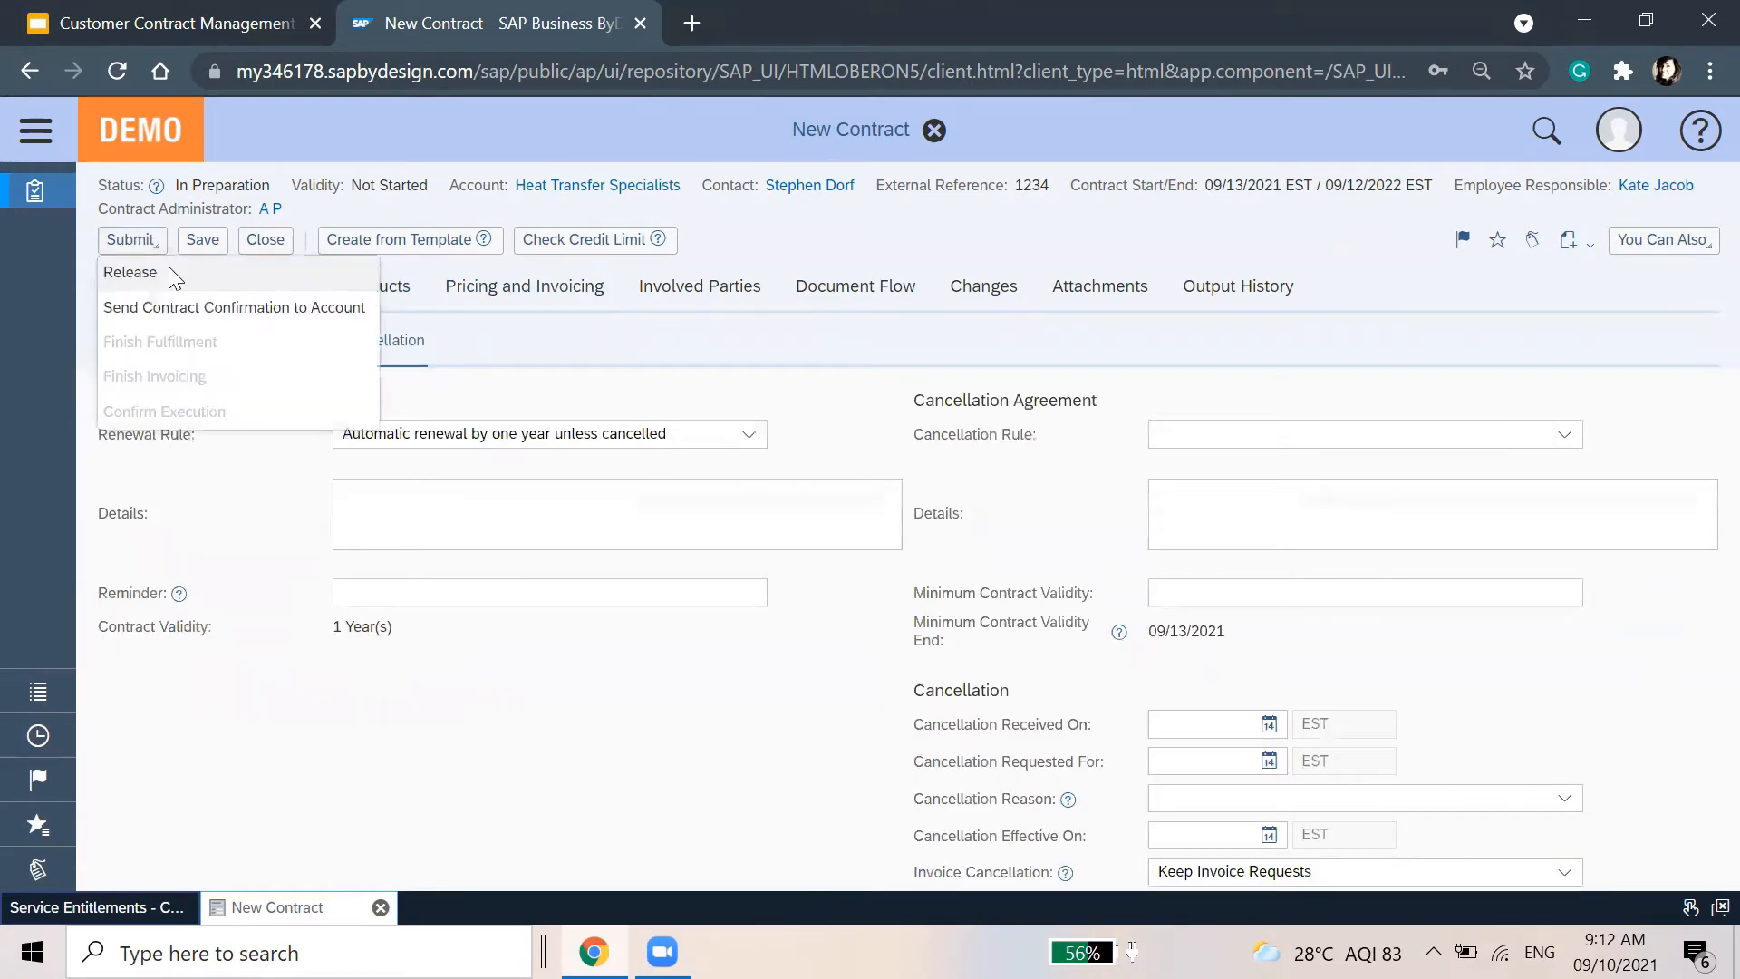
left_click(172, 274)
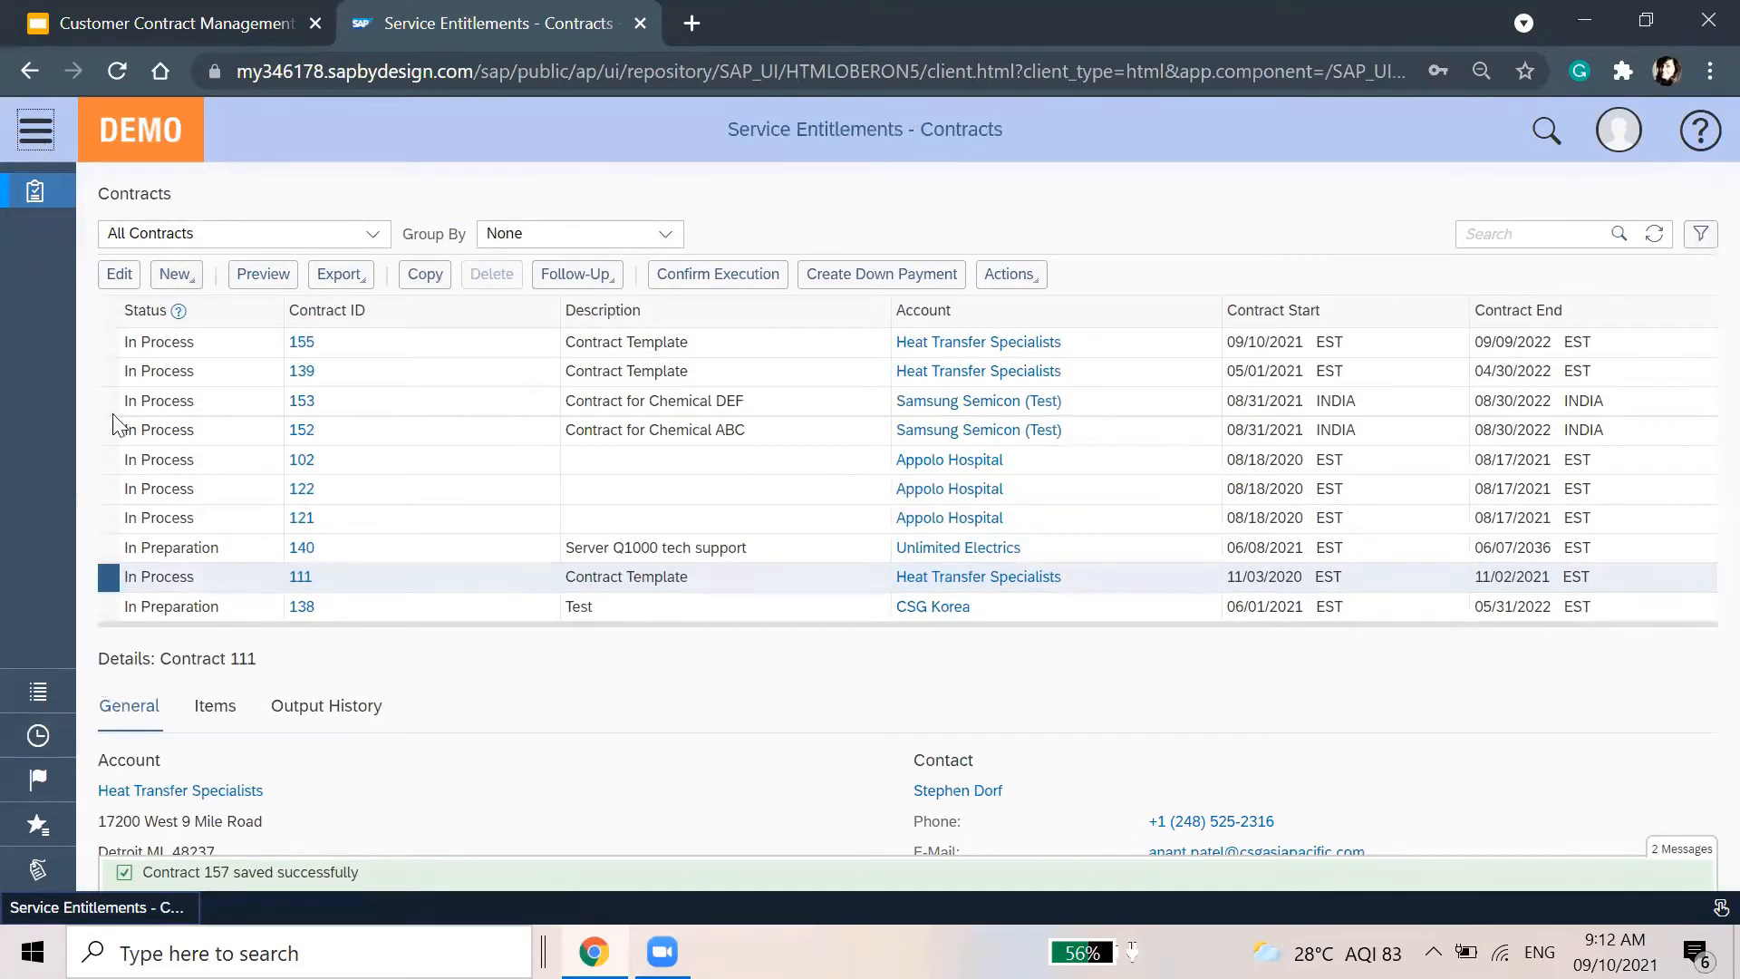
Find 'service re' in navigation, open a New Service Request, and enter 'heat' as account
left_click(35, 129)
double_click(182, 827)
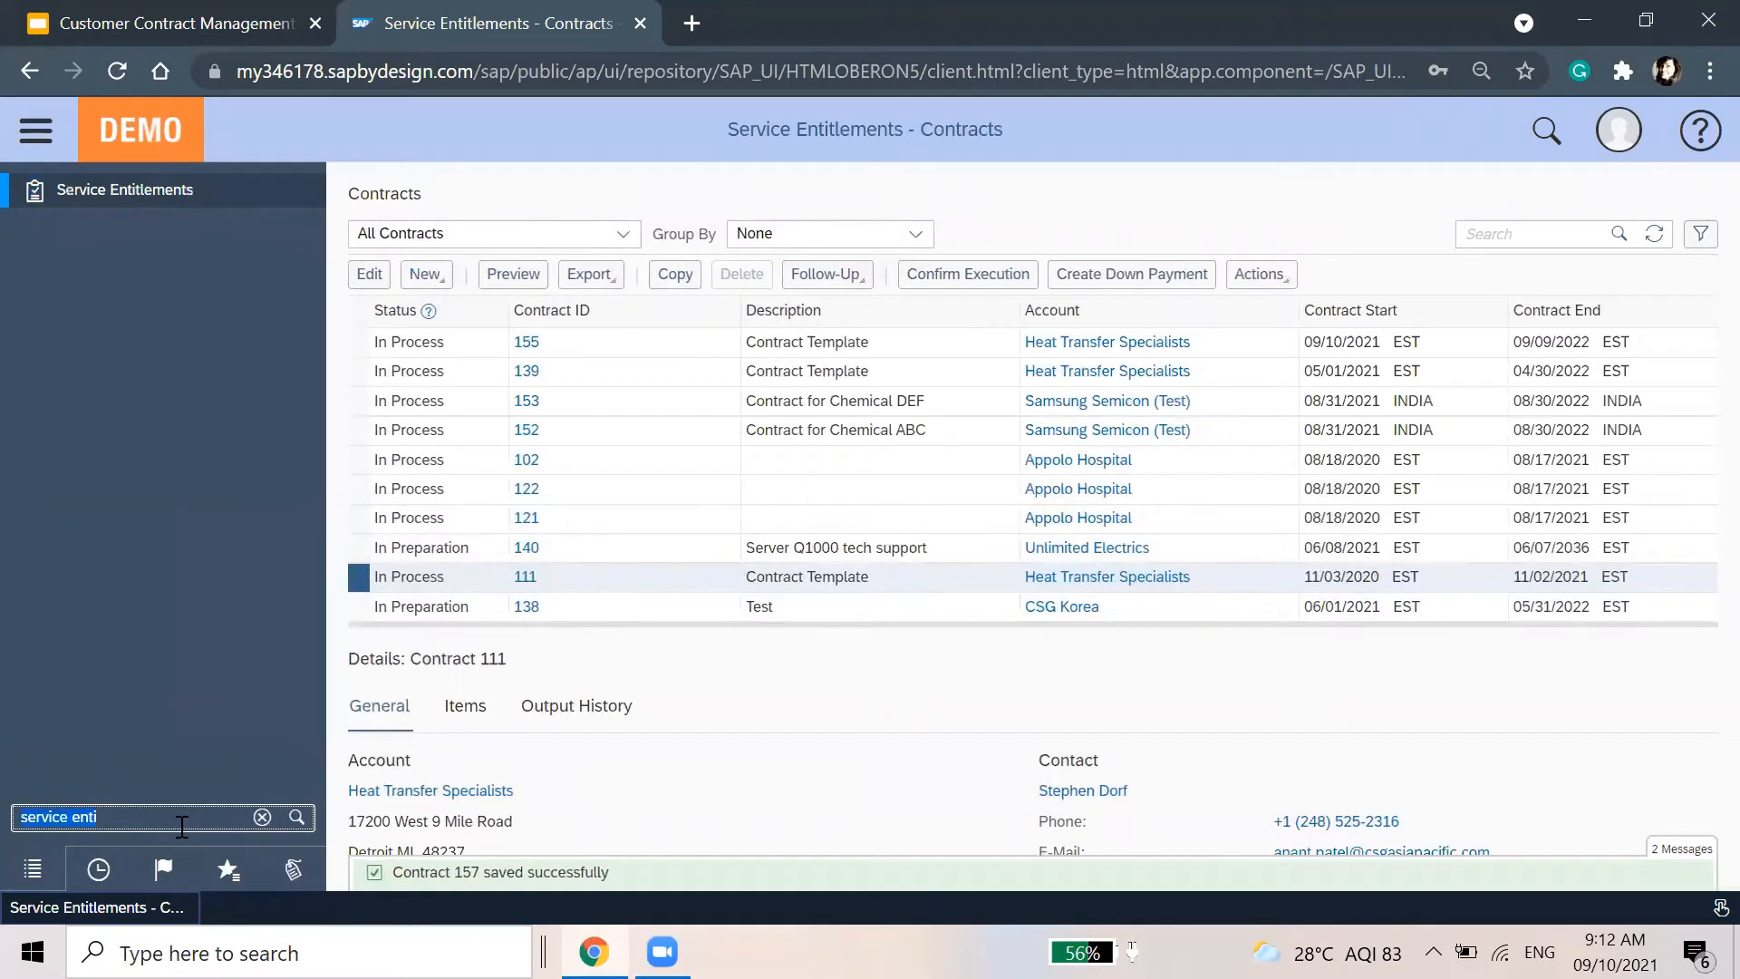
type("service")
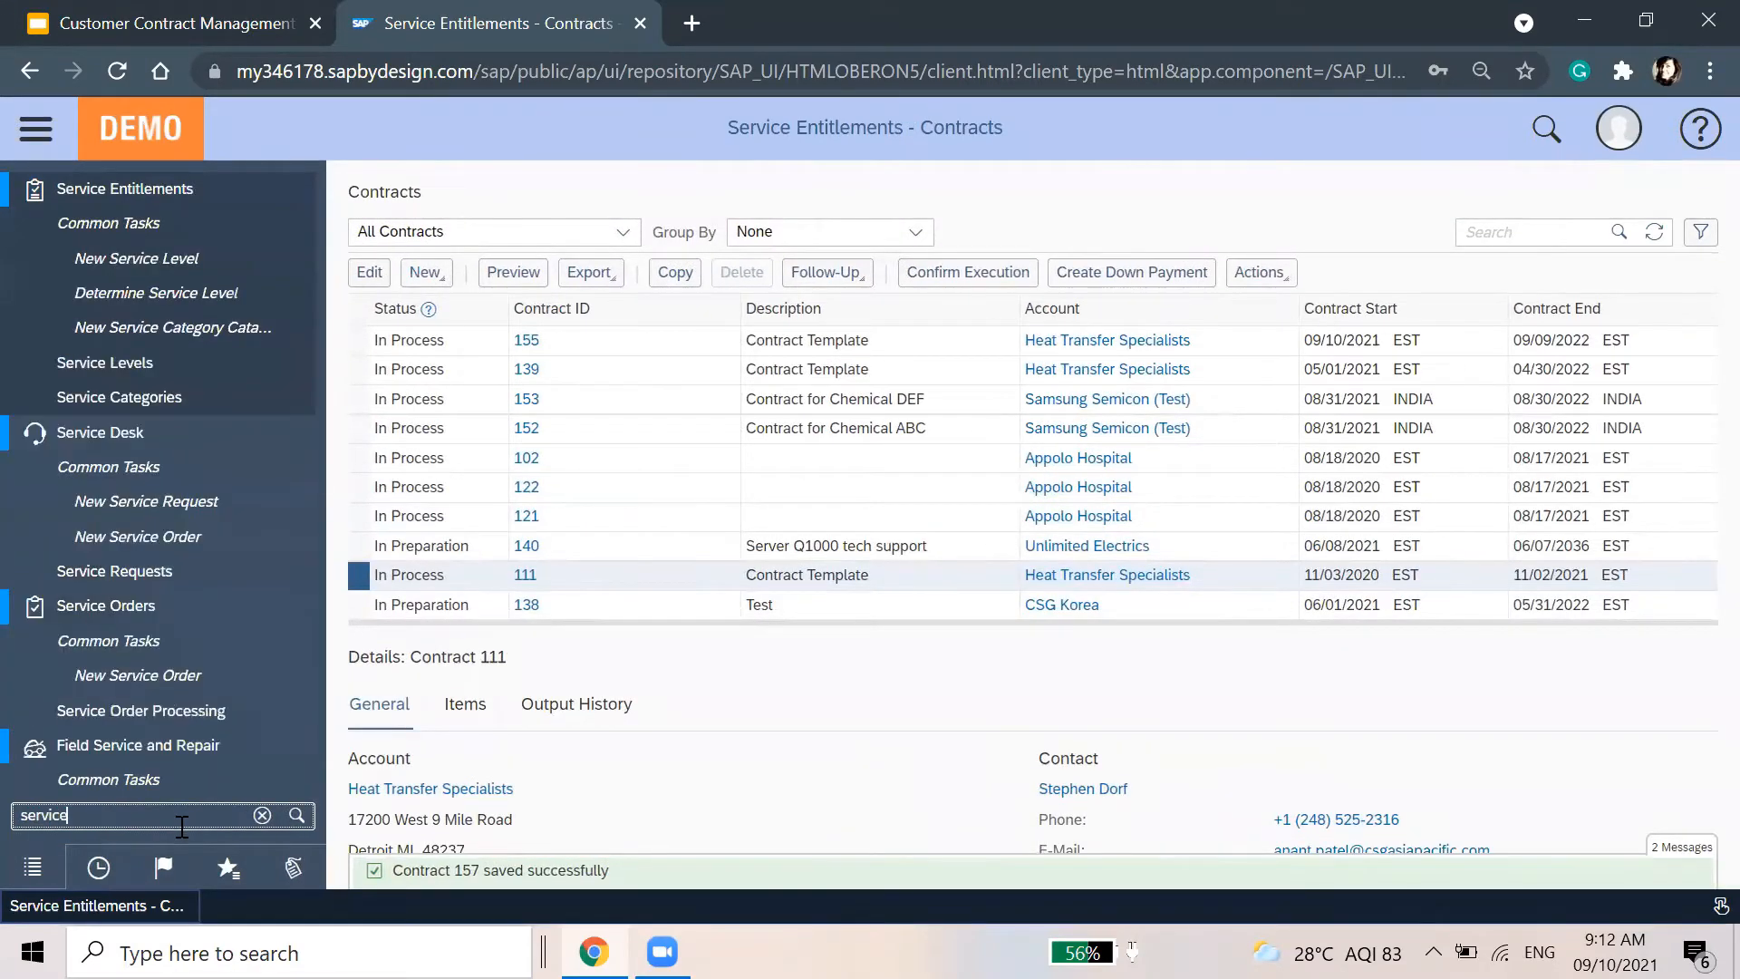
type(" re")
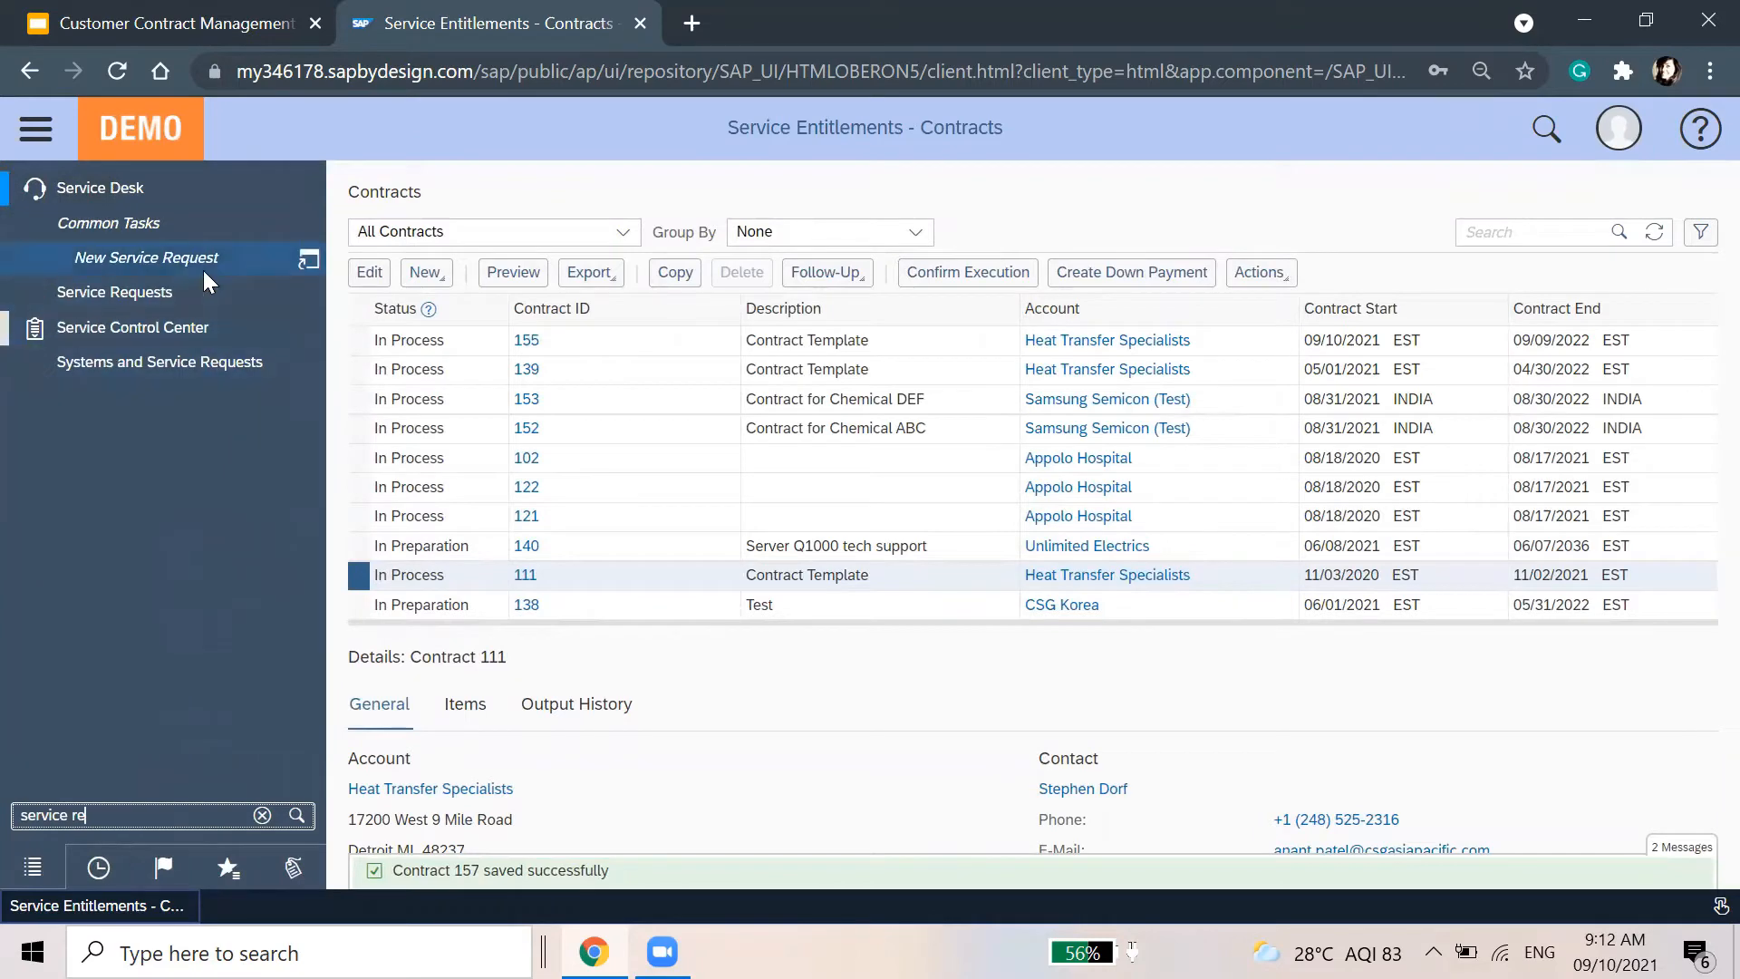
left_click(206, 273)
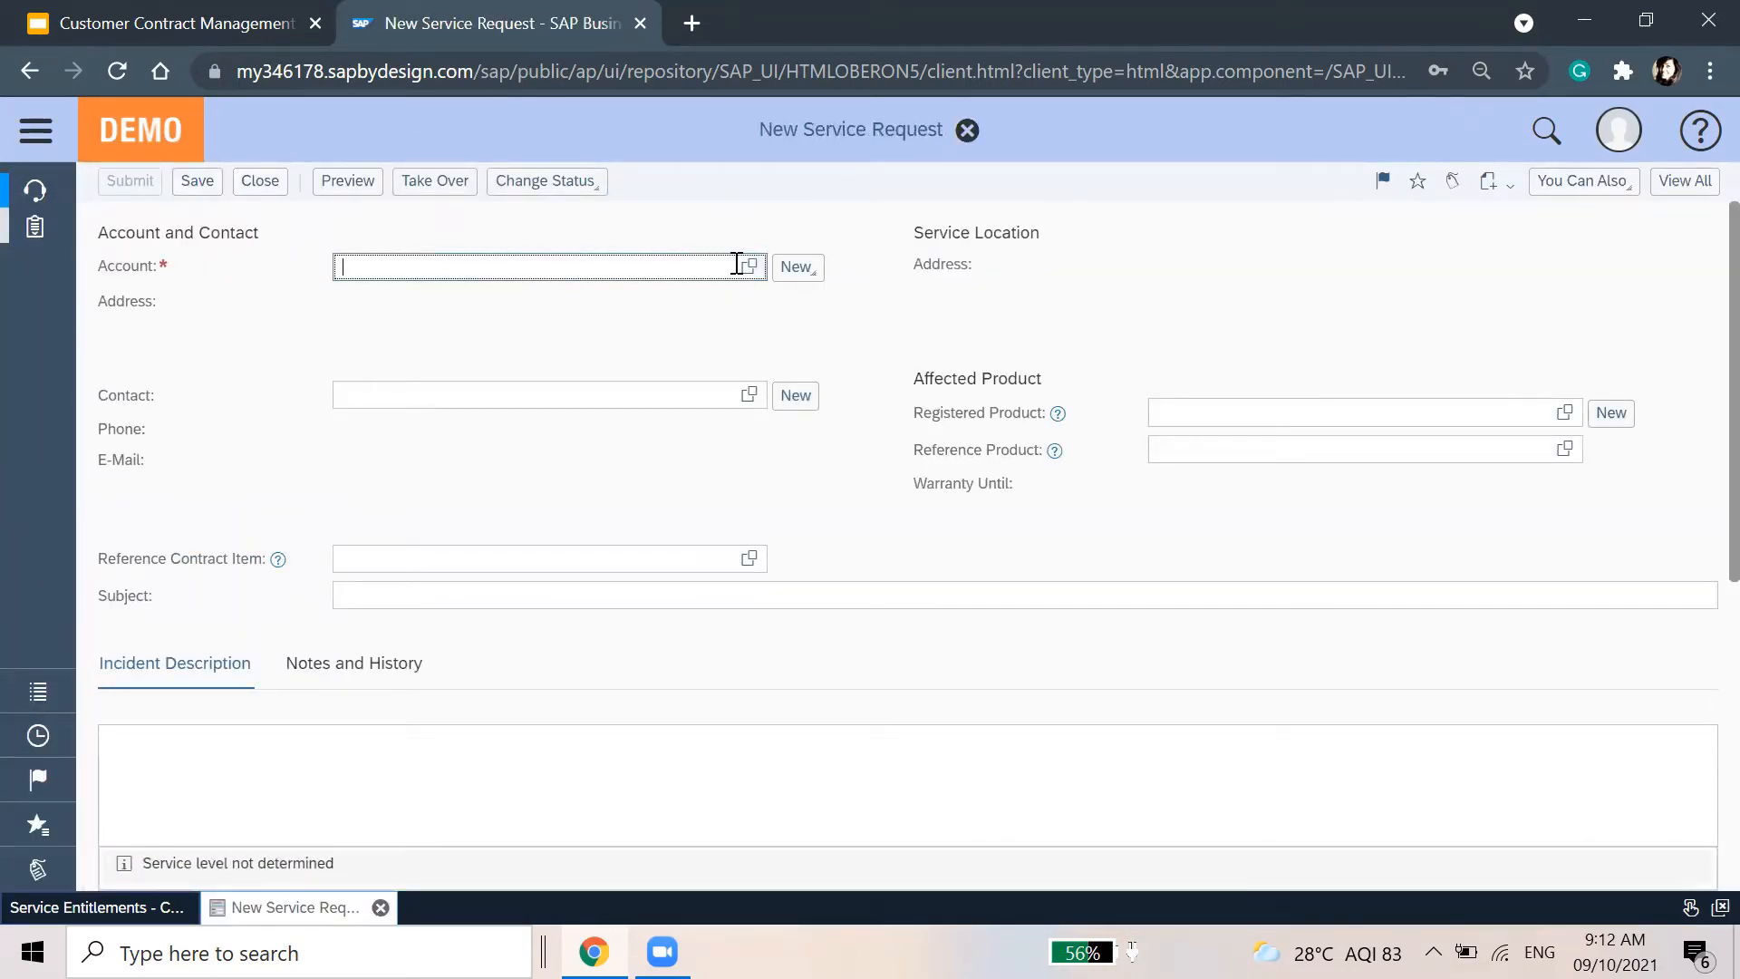
type("heat")
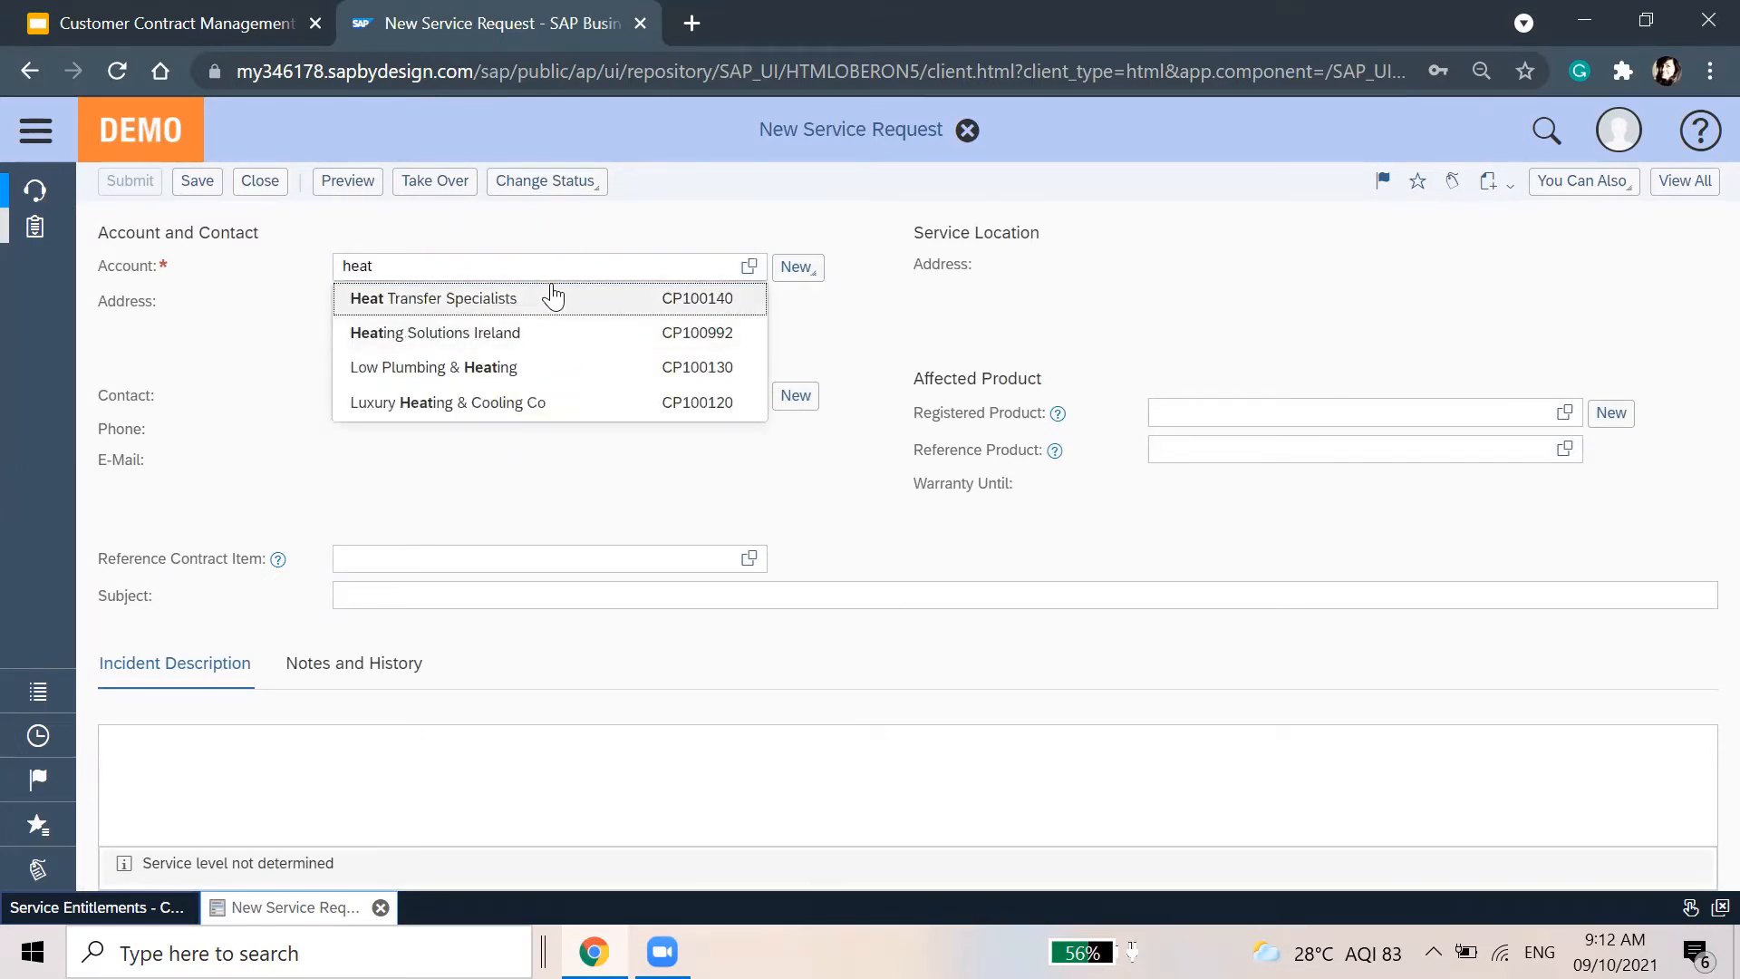
Choose Heat Transfer Specialists as the account, auto-filling its contact and address
left_click(555, 292)
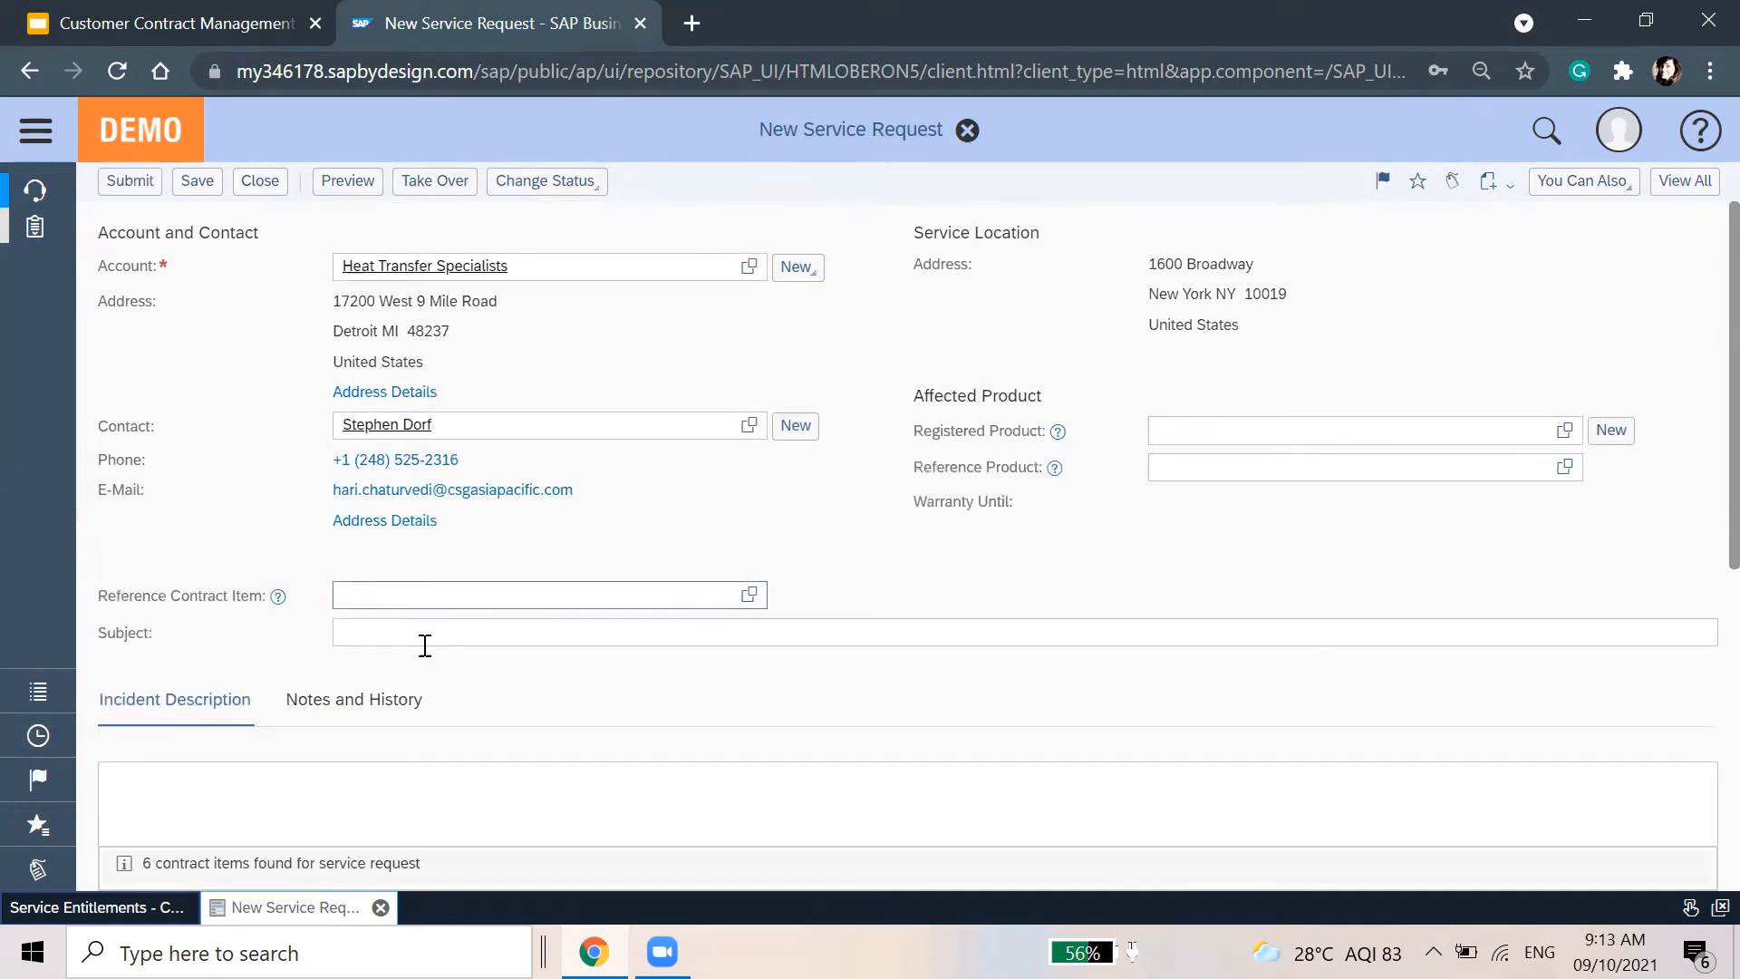
mouse_move(282, 603)
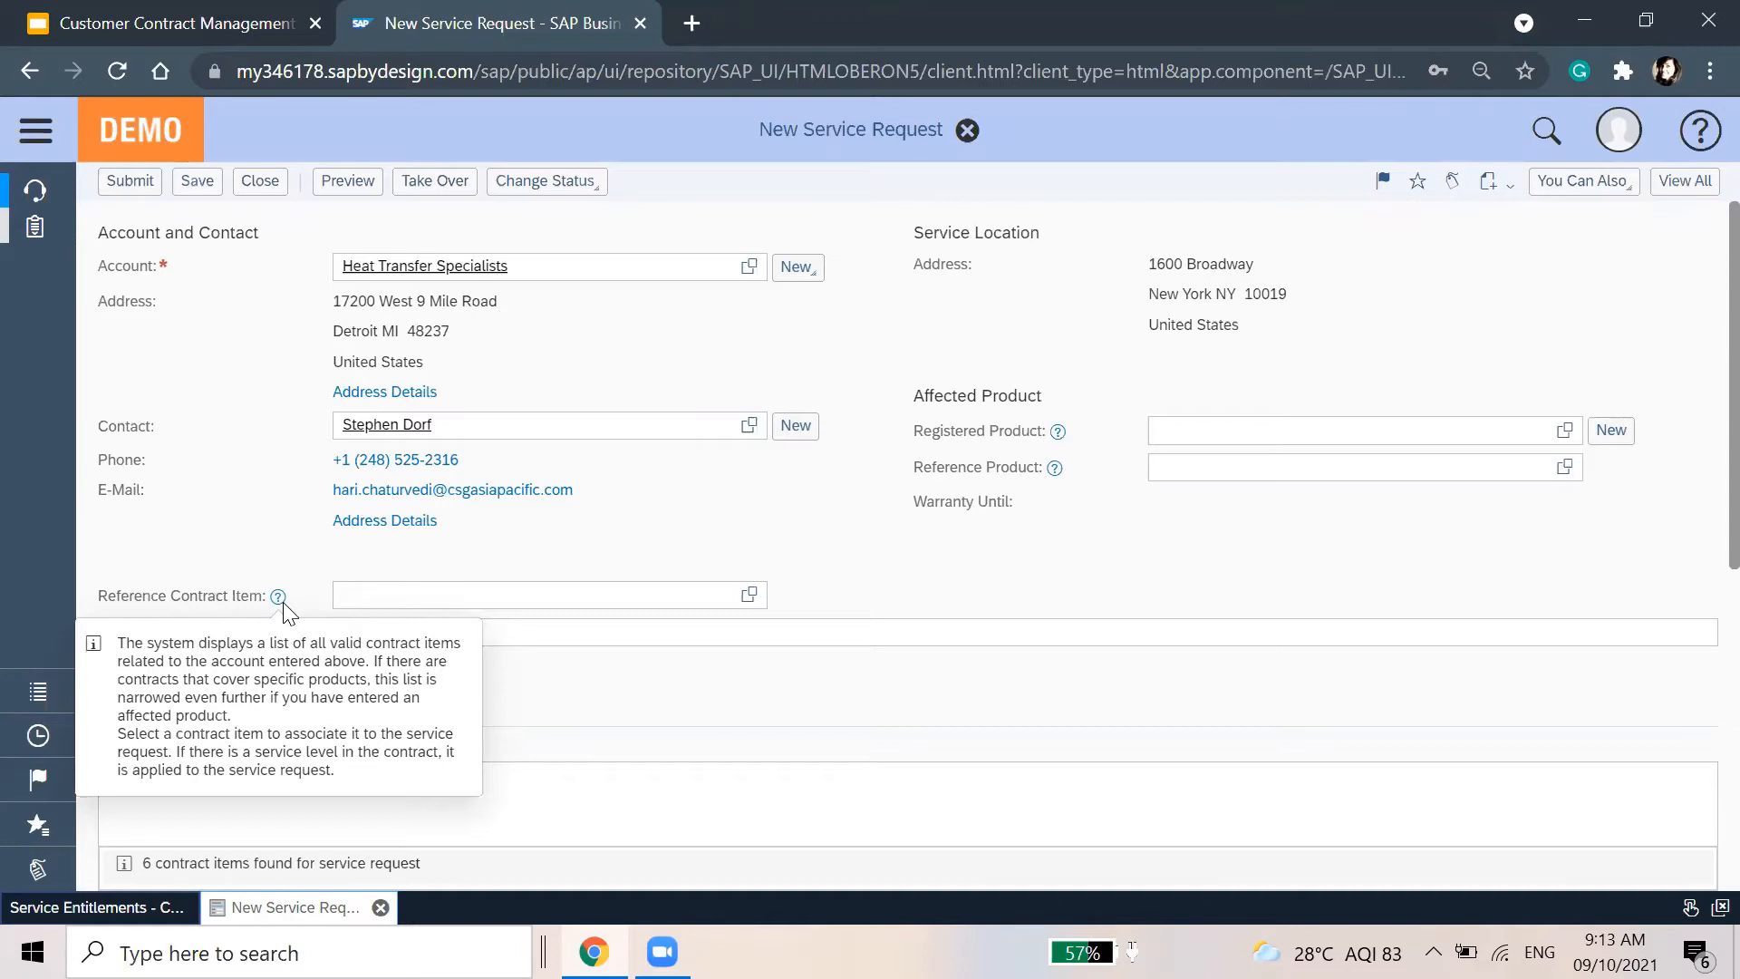
Reference contract item 139 / 10, HVAC Gold Support Service - Entitled Prd
left_click(749, 598)
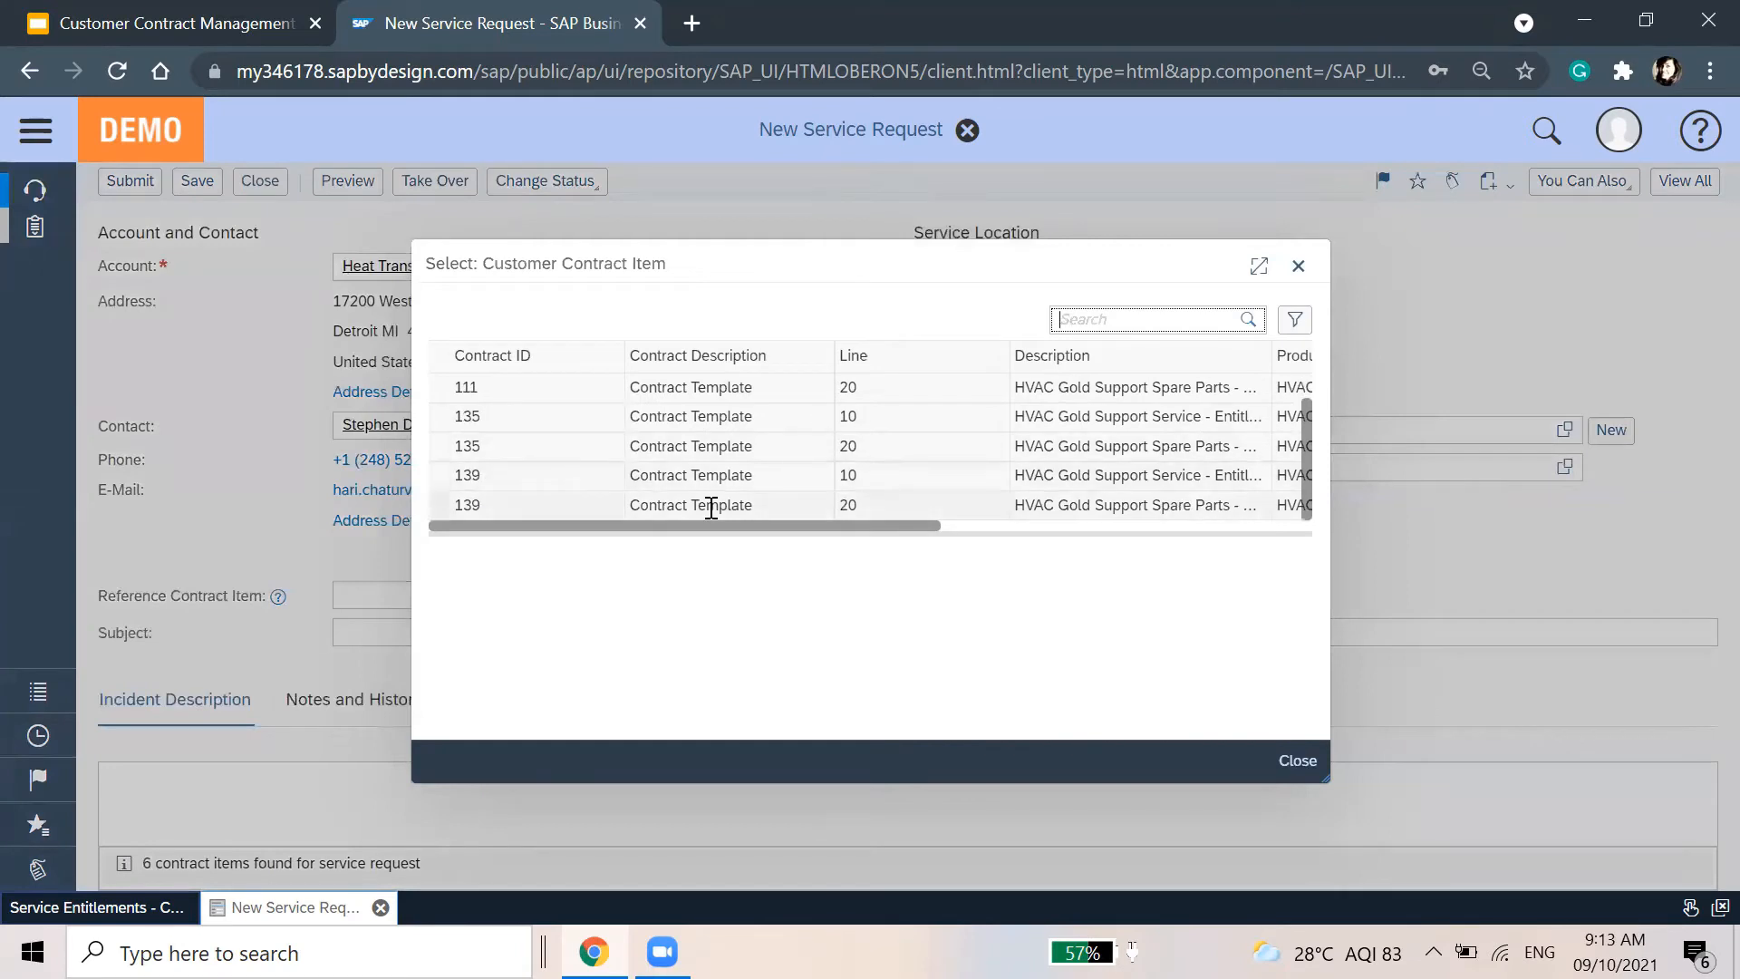
left_click(1297, 761)
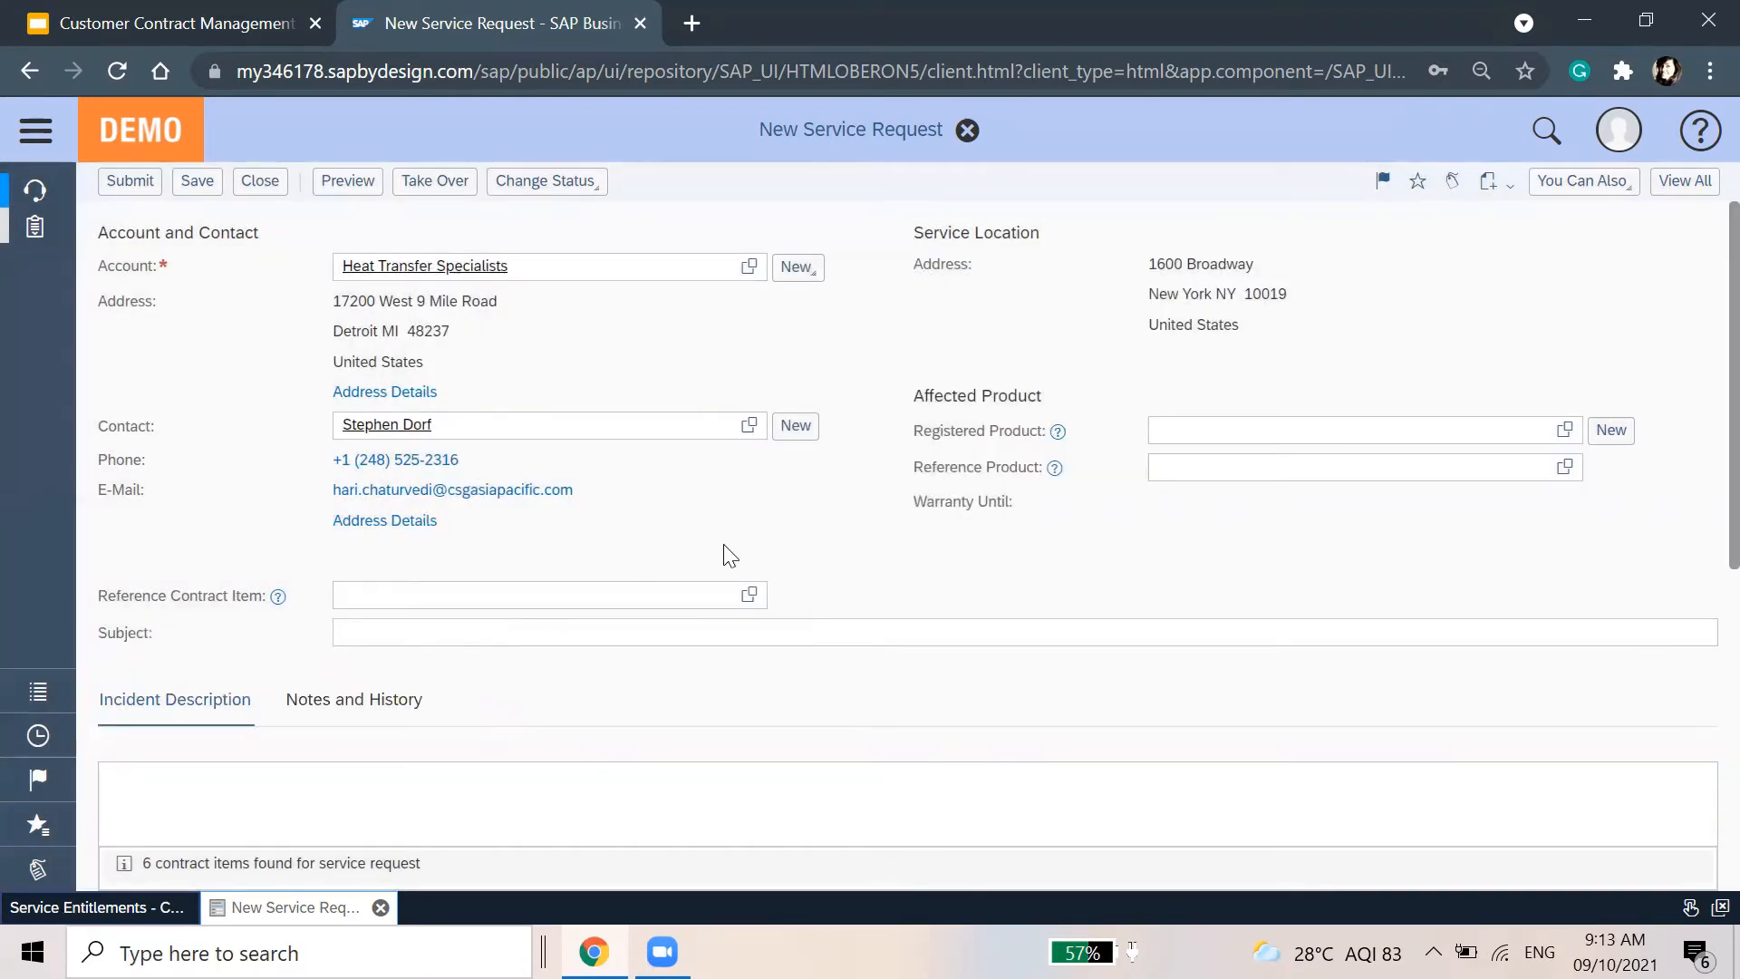
left_click(748, 597)
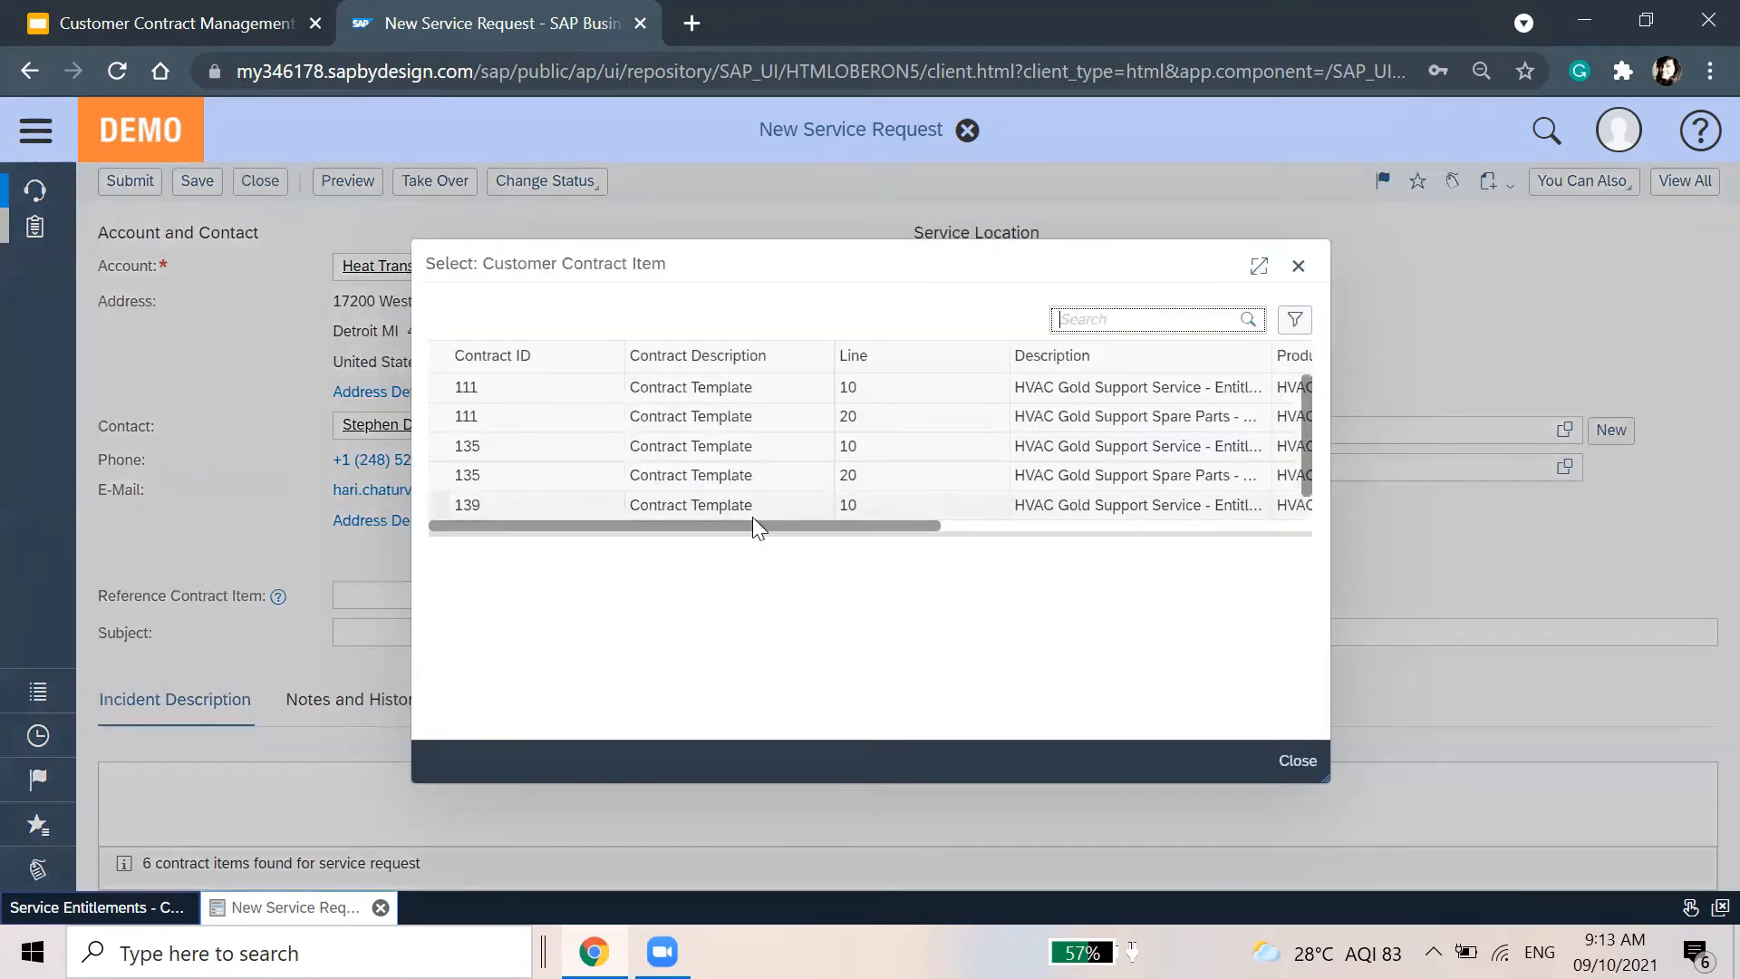
left_click(755, 509)
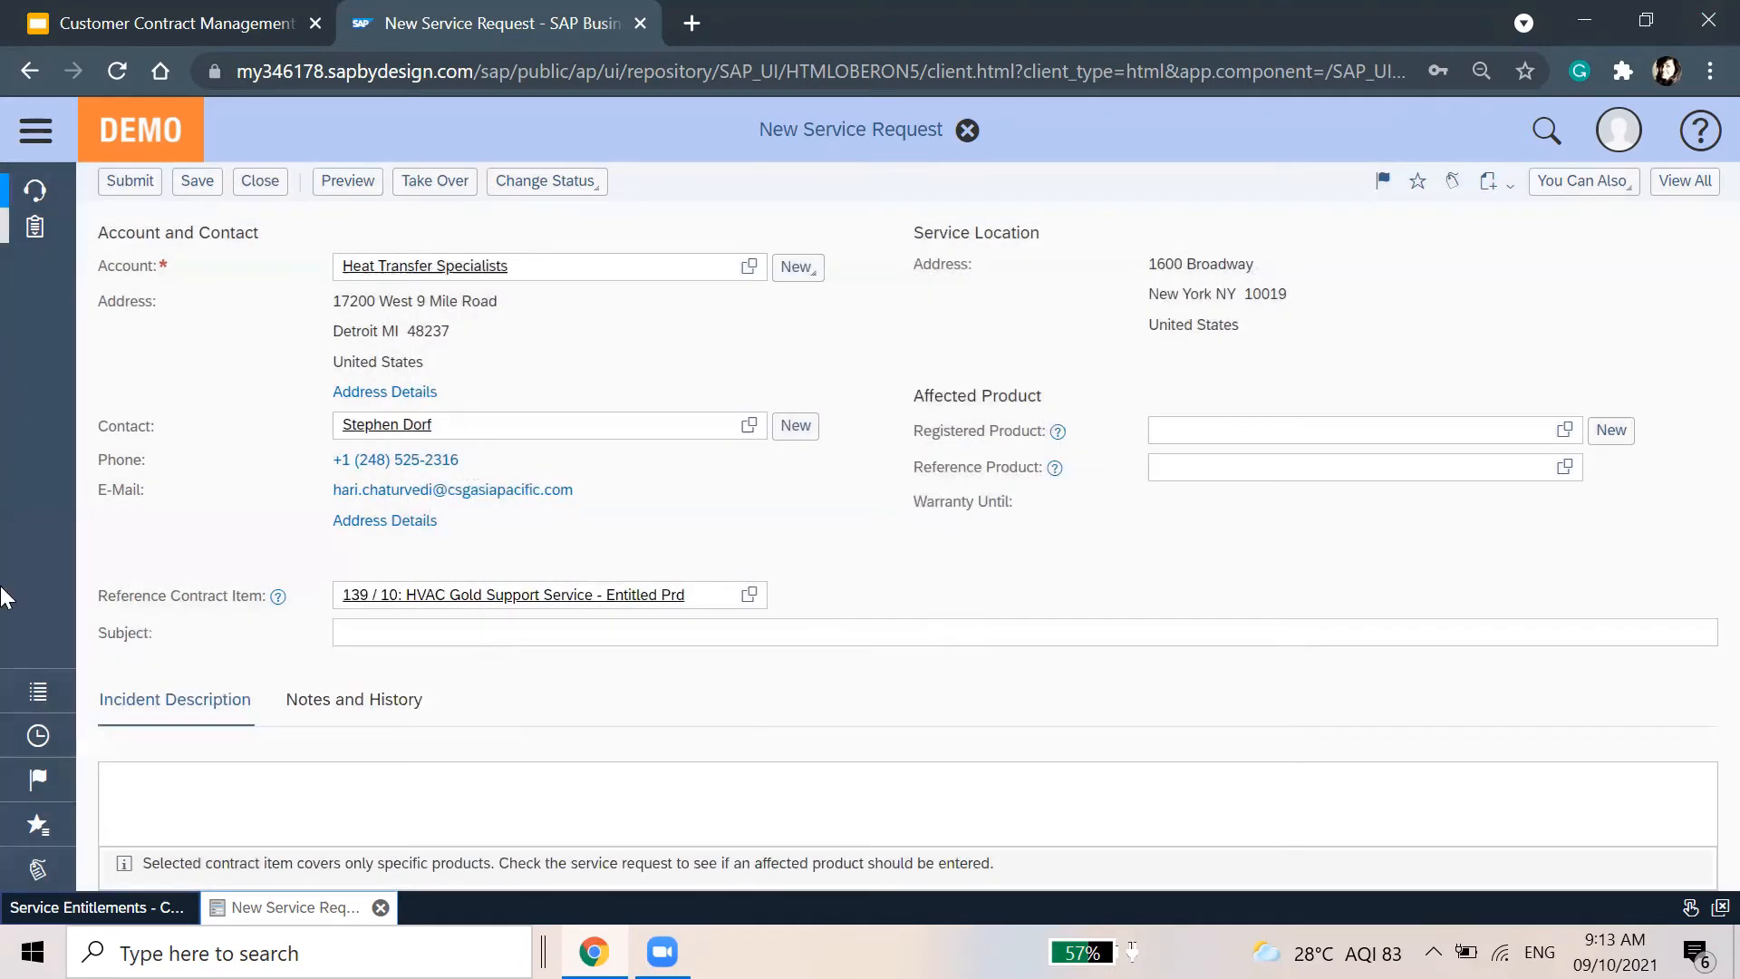
left_click(357, 862)
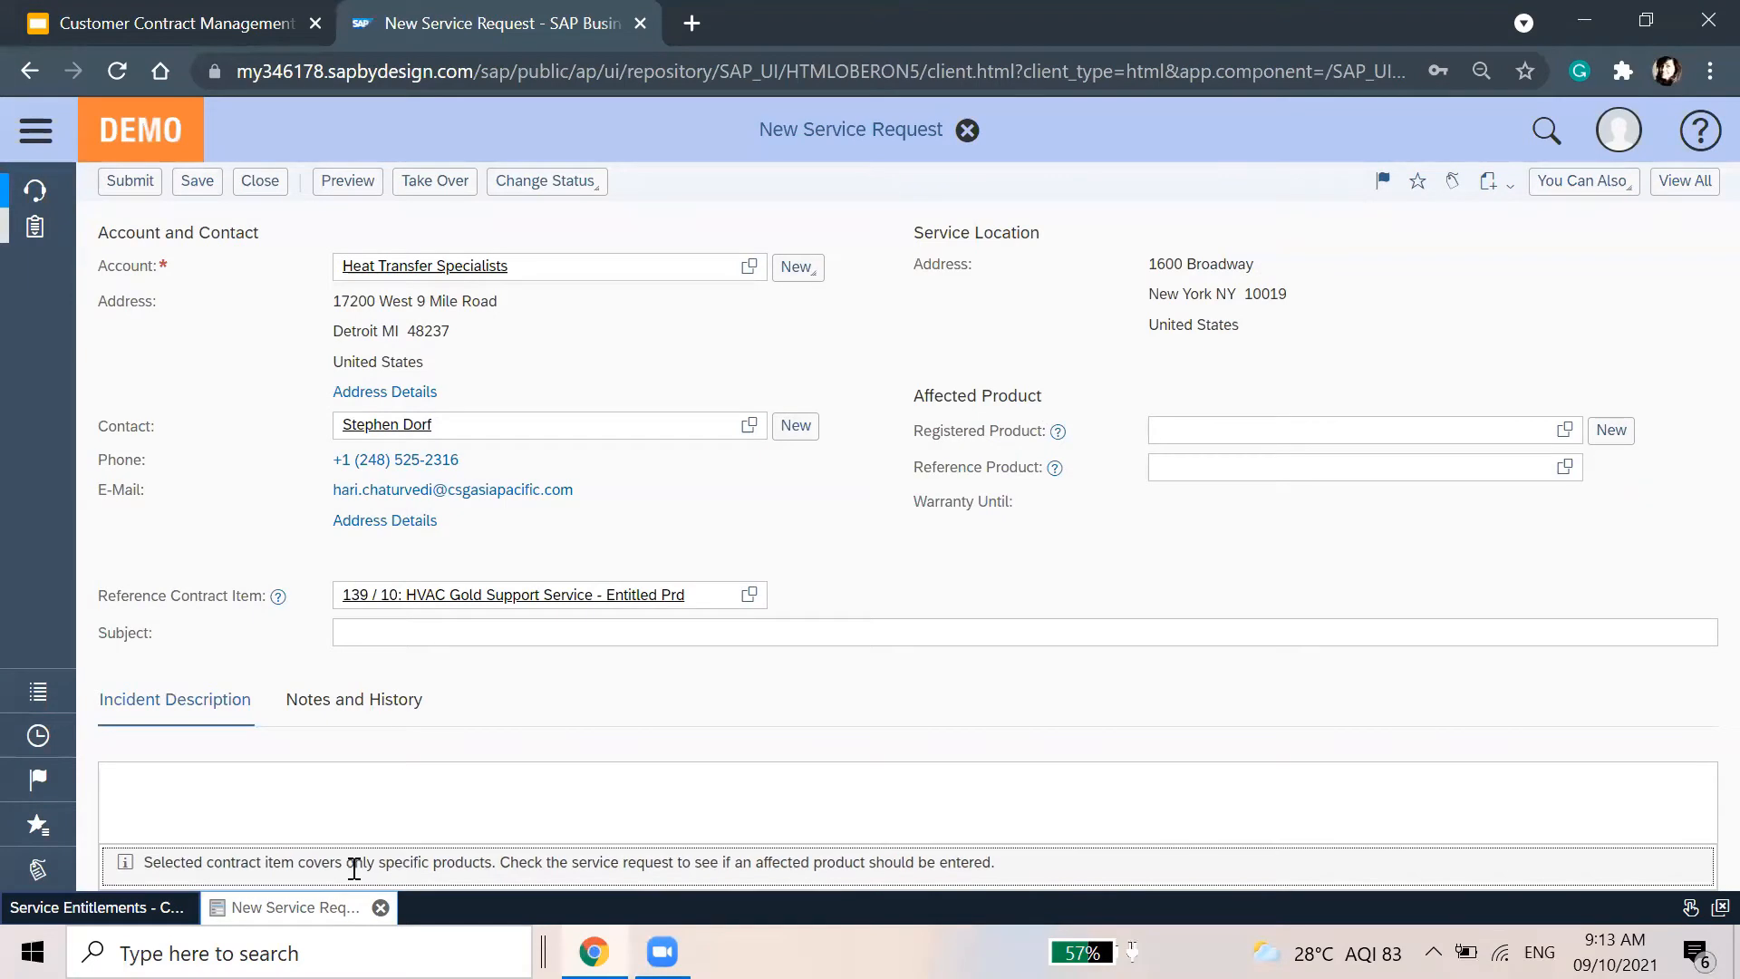
Set service category Product Problem and incident category Functioning Problem
scroll(1330, 641, "down", 5)
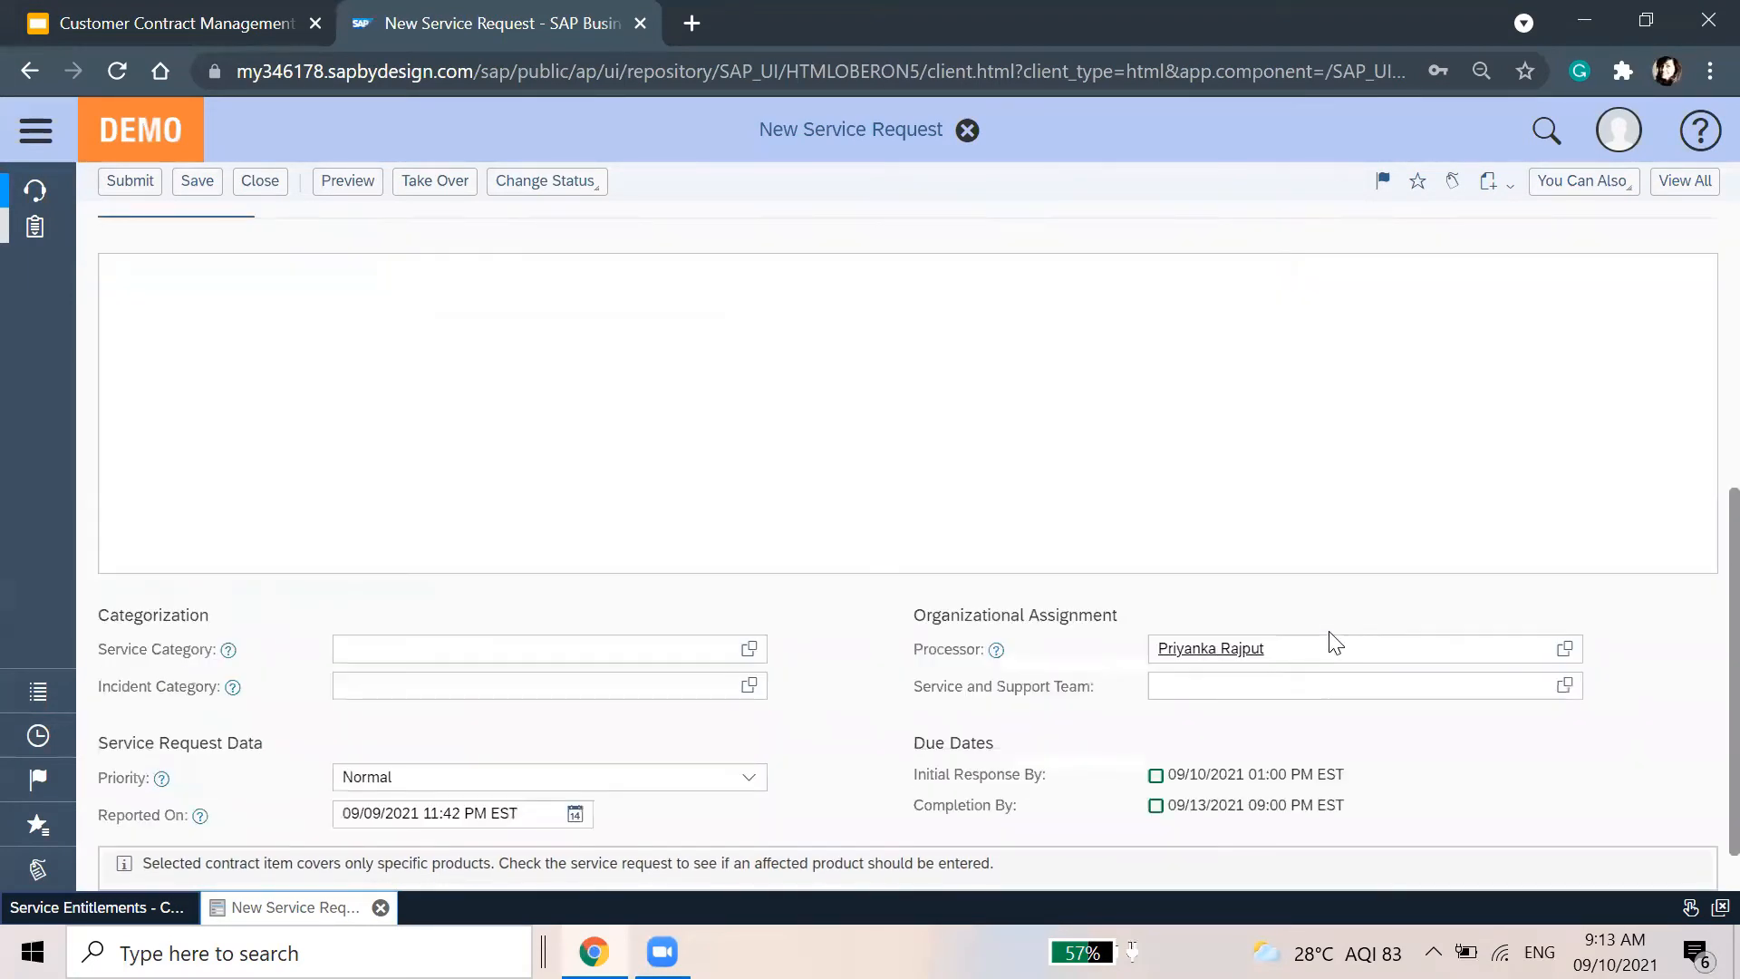
mouse_move(223, 663)
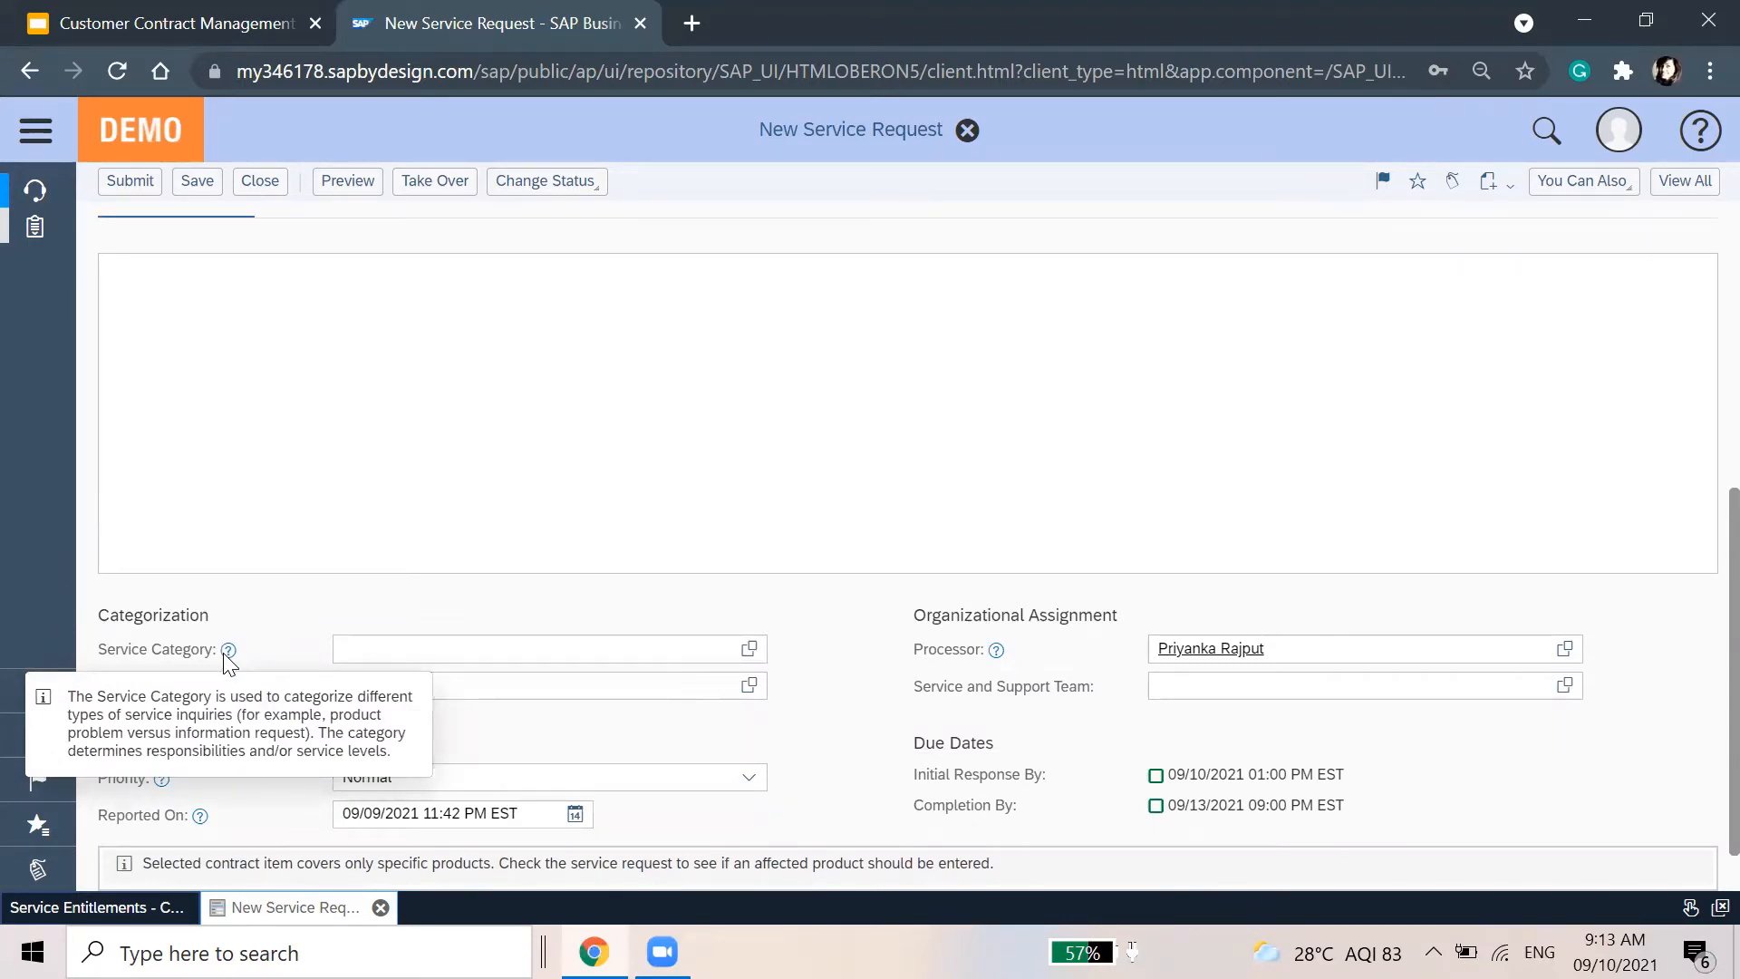
left_click(748, 649)
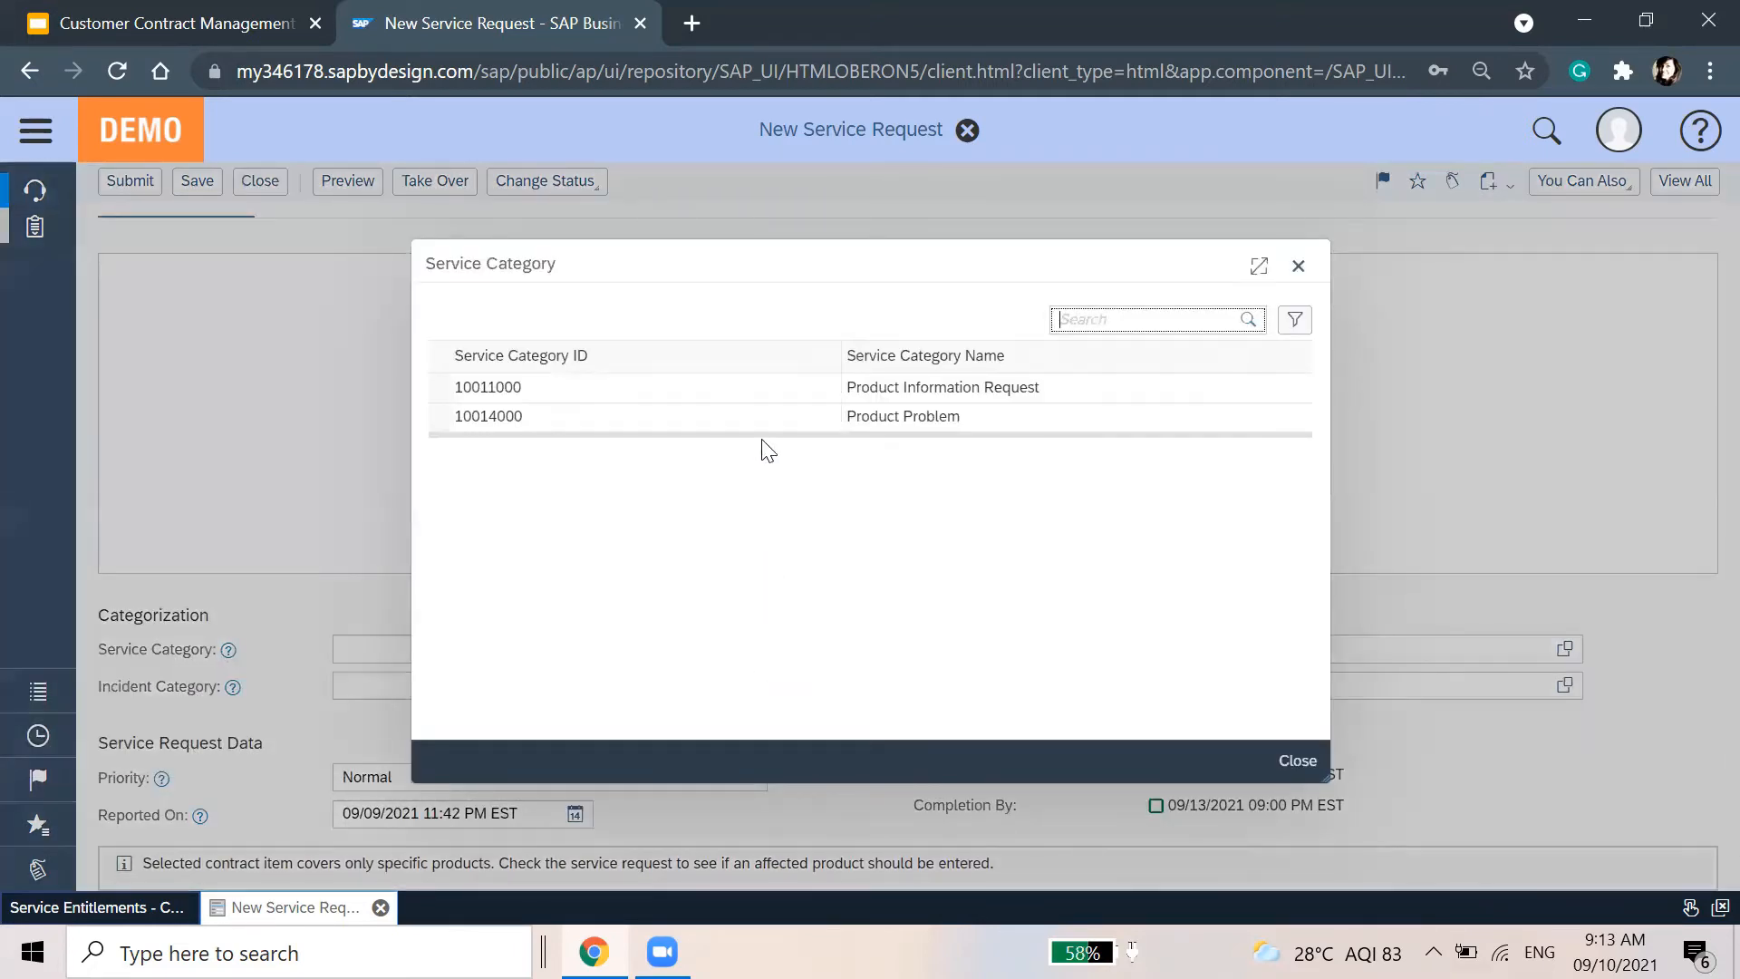
left_click(763, 419)
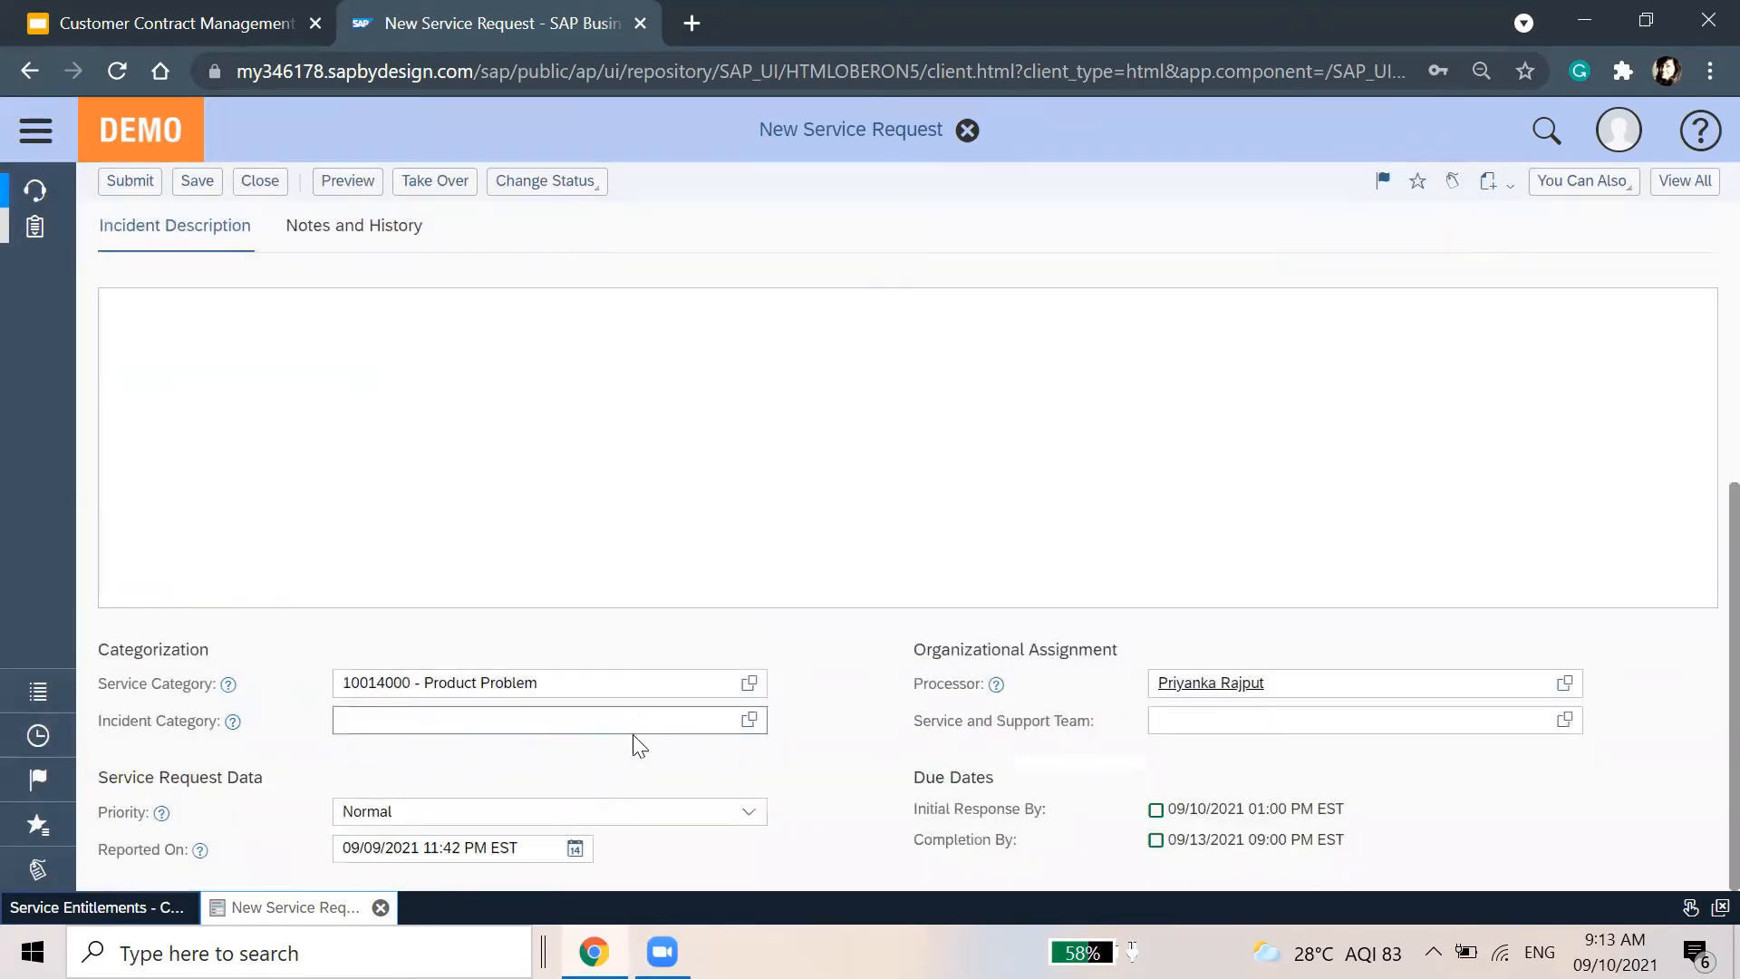
left_click(748, 720)
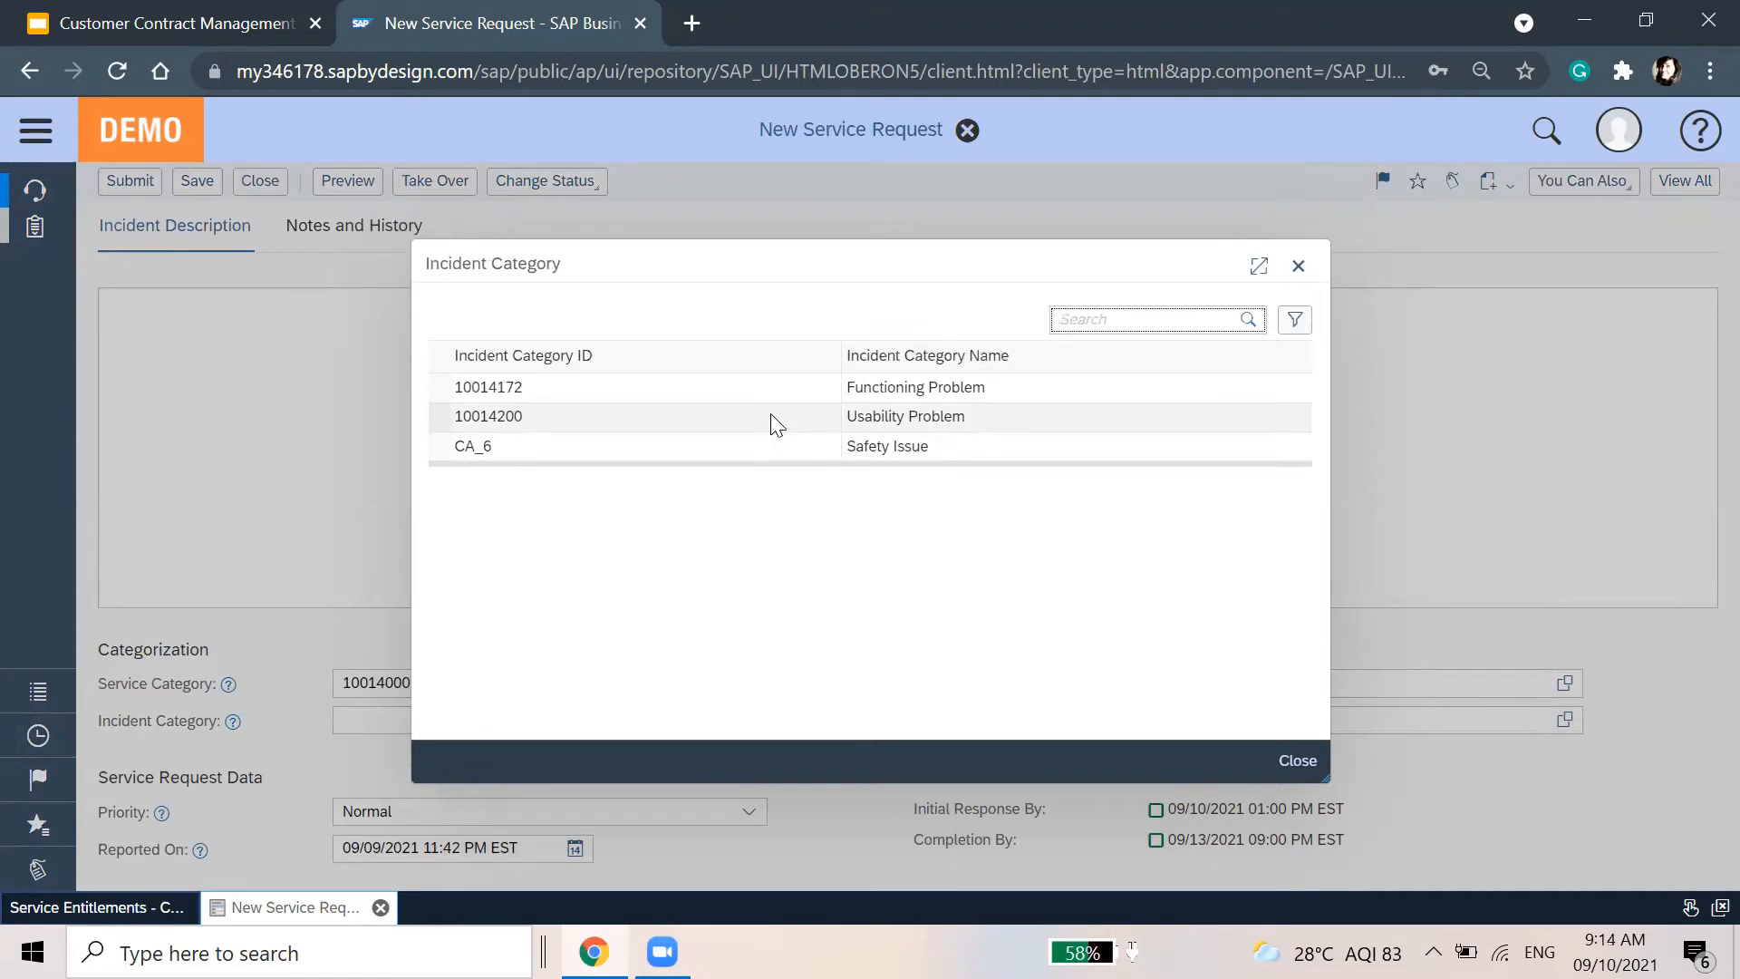
left_click(794, 397)
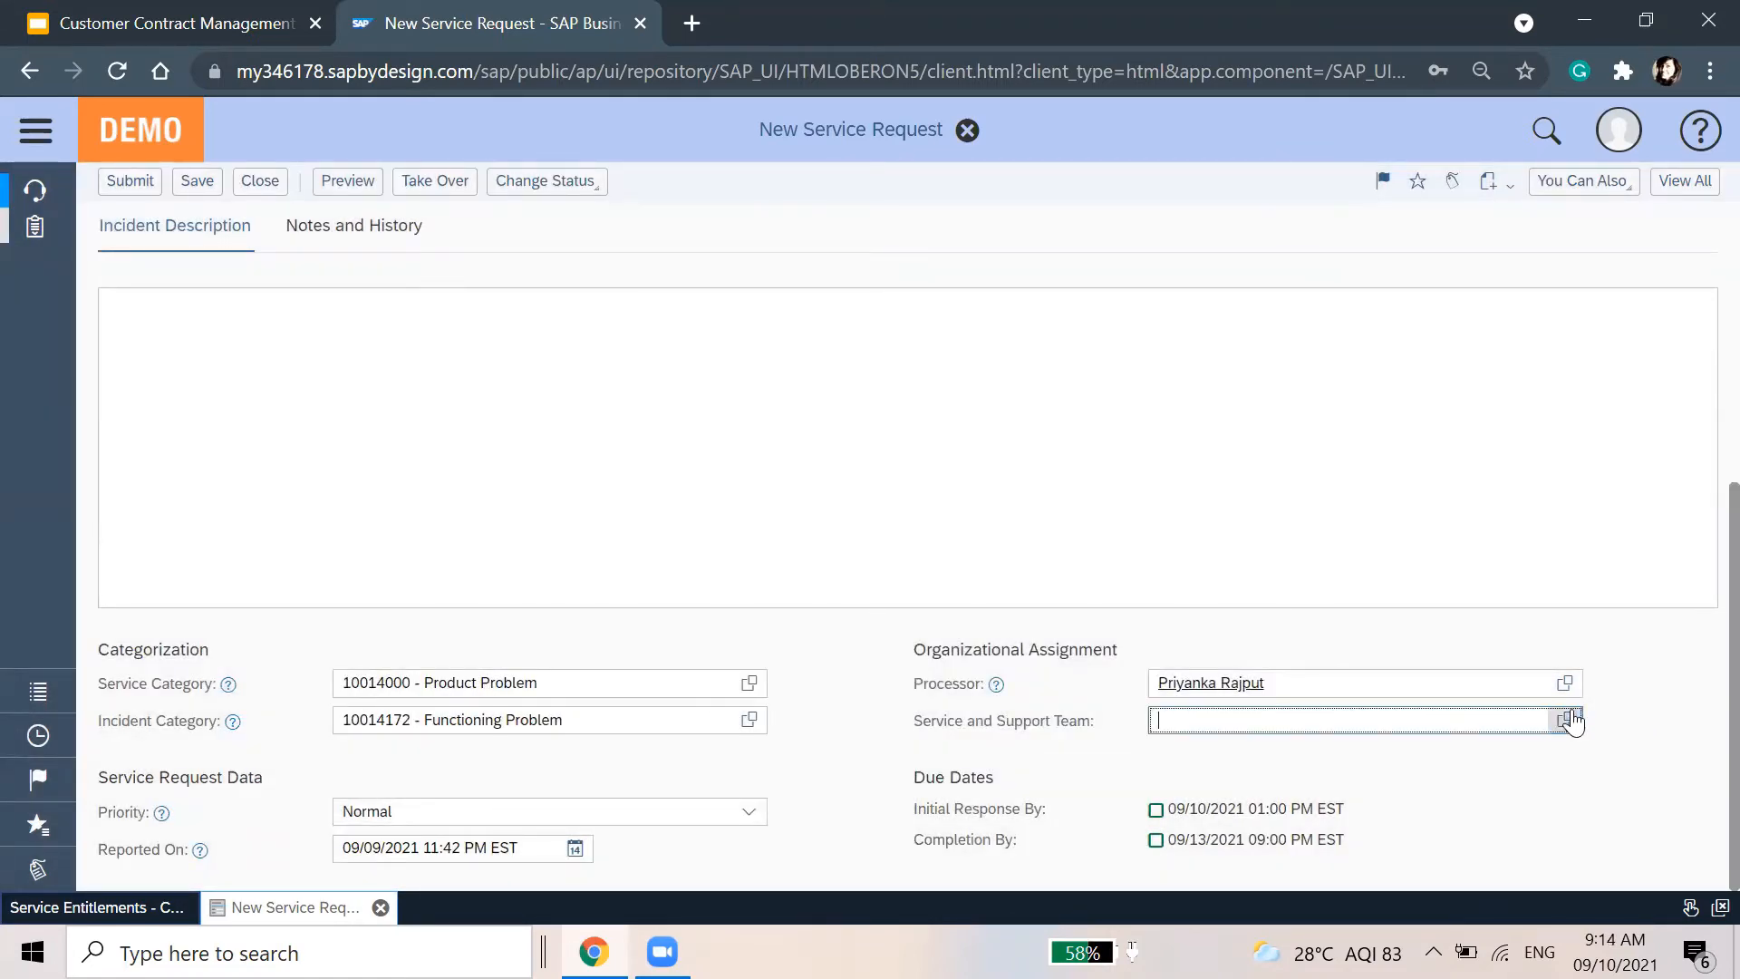
Assign the Service & Support Heating team and a processor found by searching 'pri'
left_click(1565, 720)
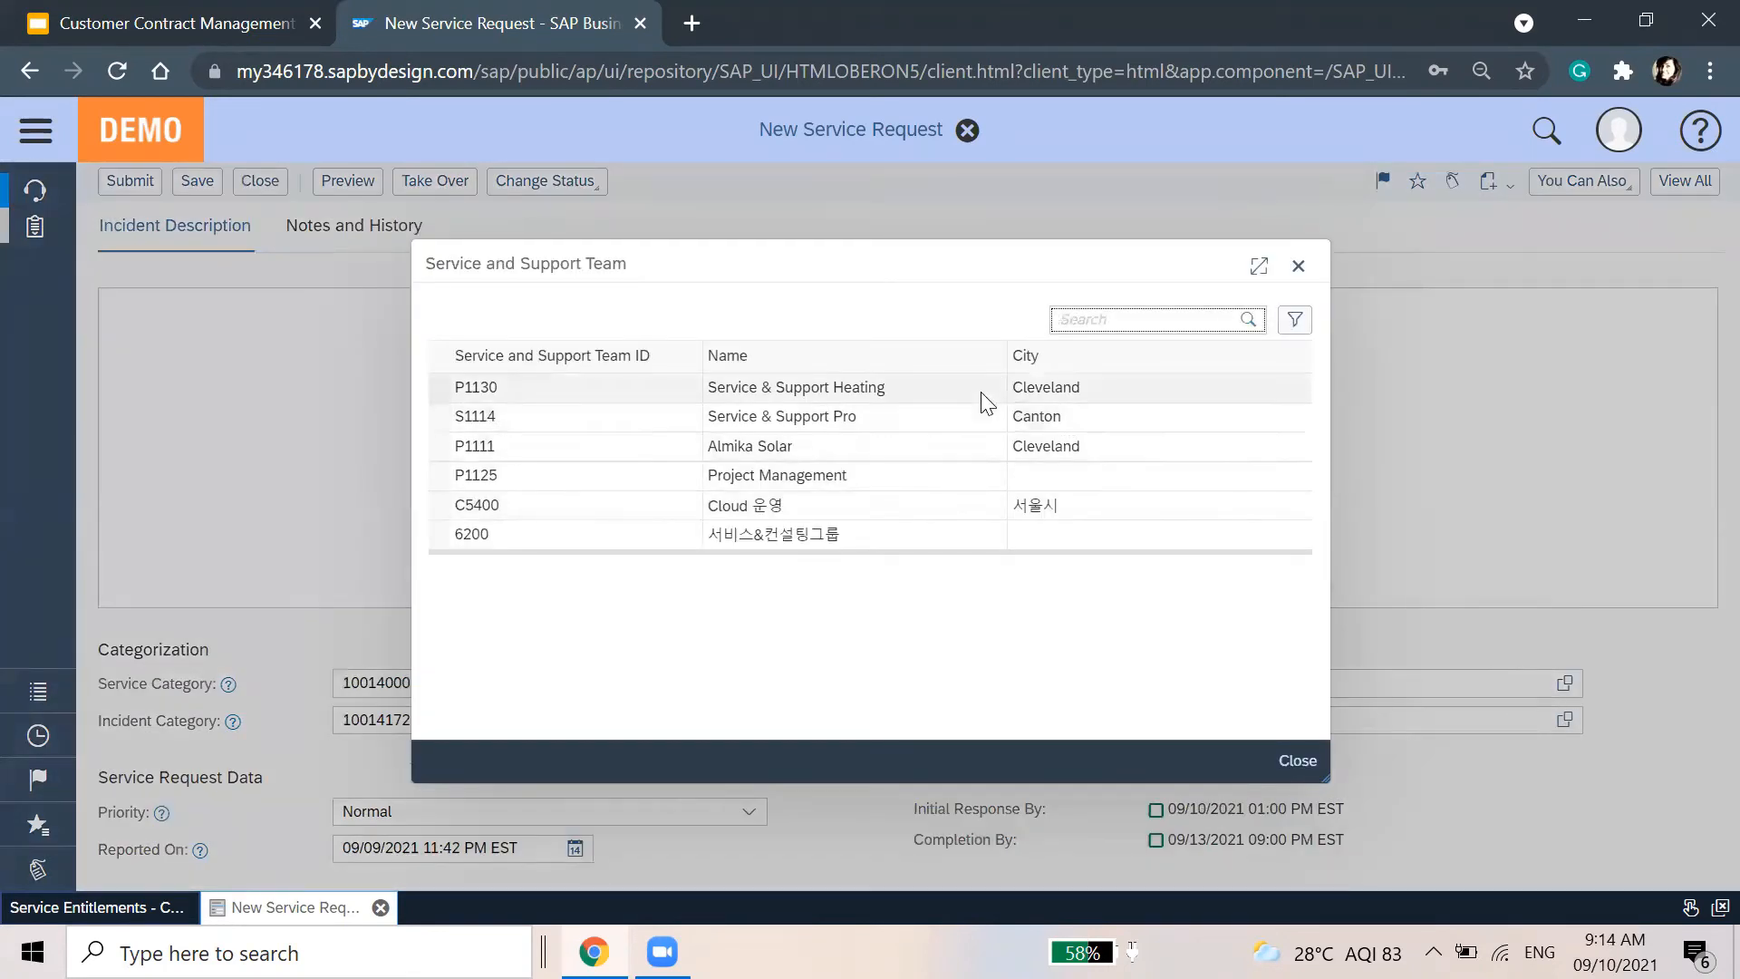
left_click(985, 398)
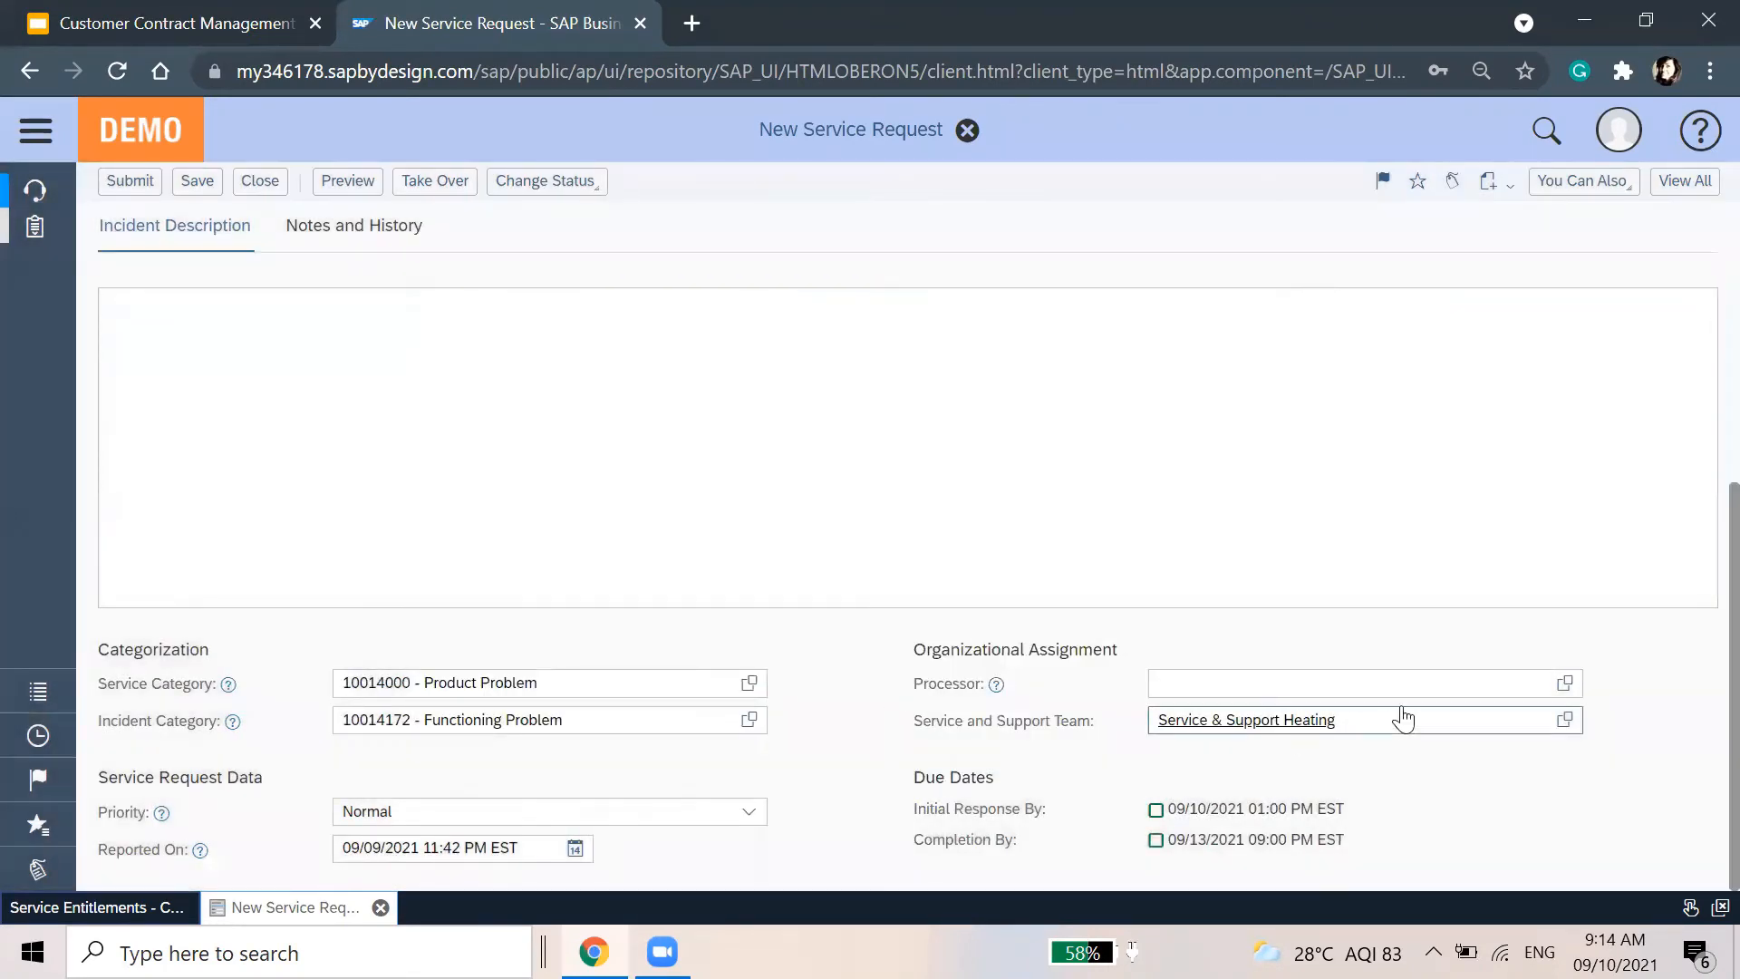
left_click(1565, 683)
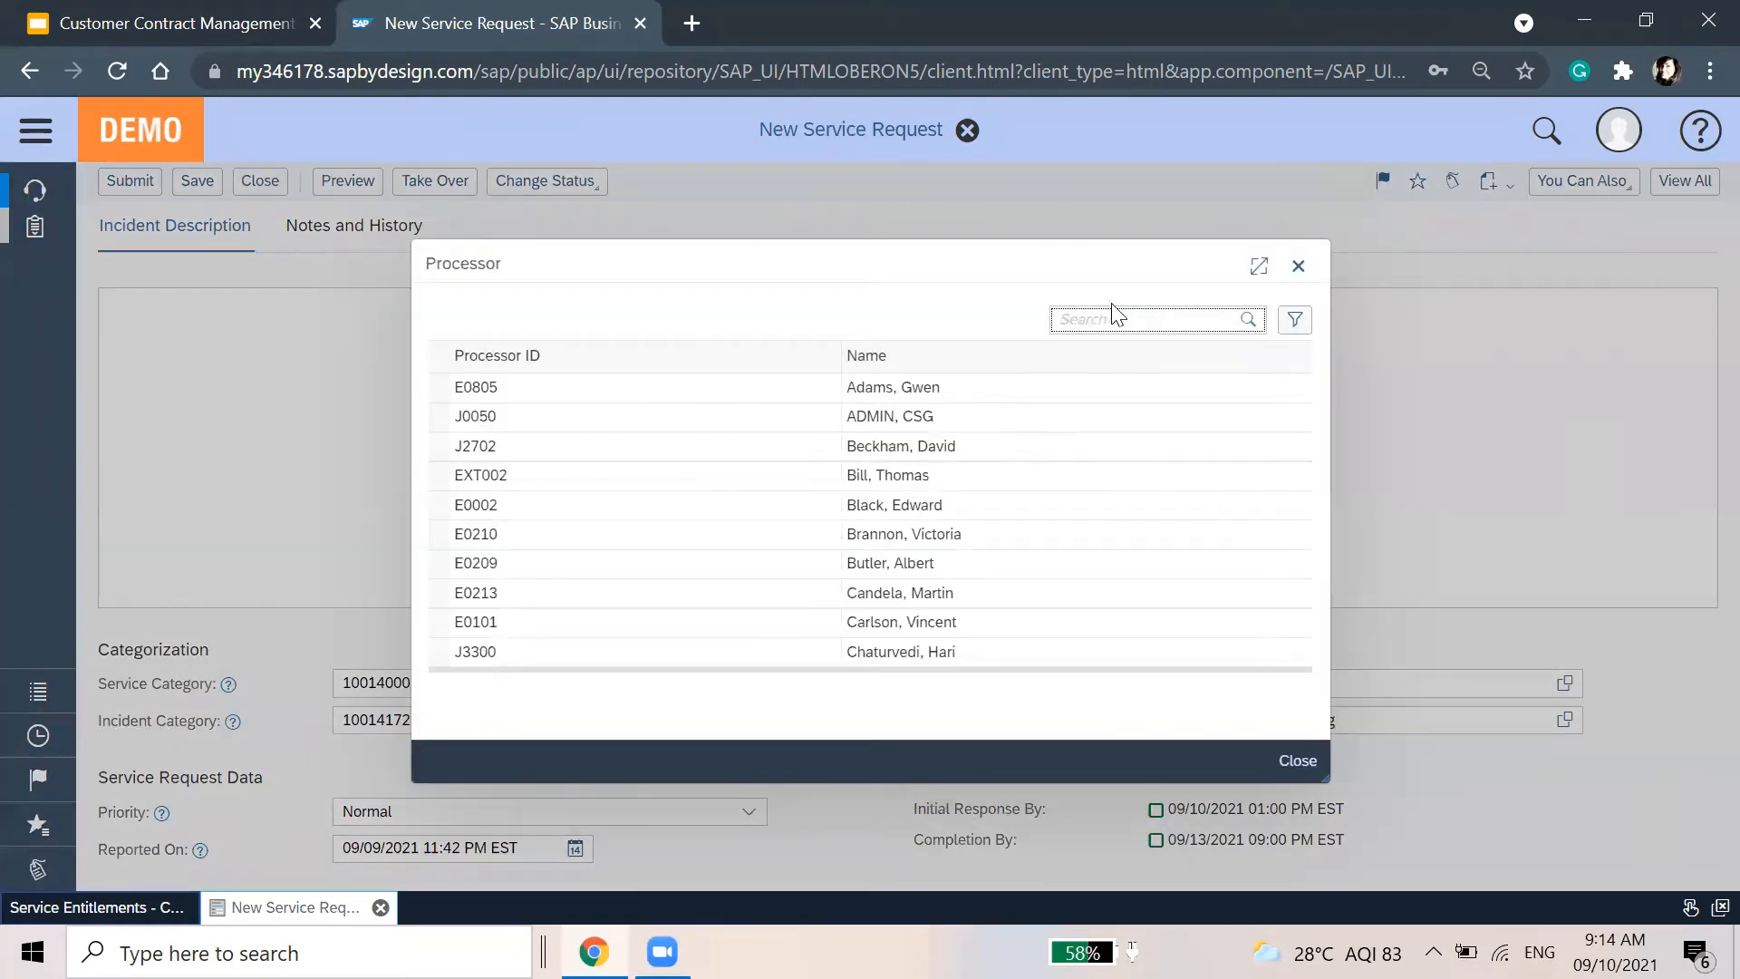
type("pri*")
left_click(1090, 388)
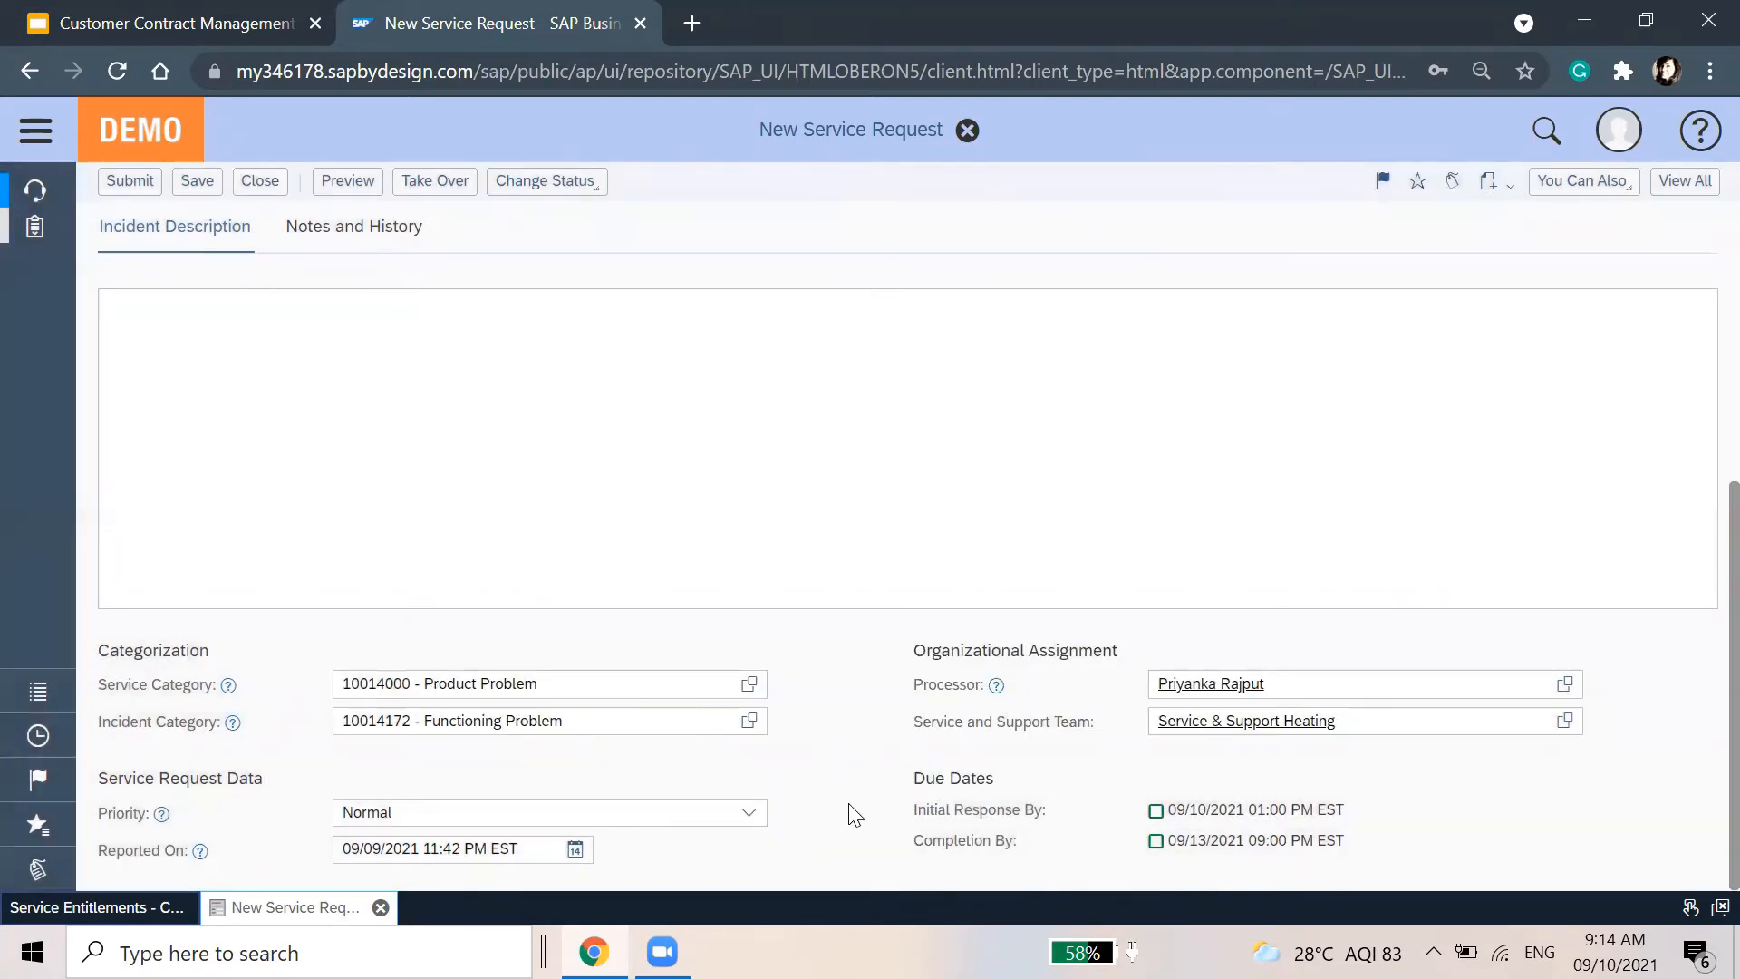
scroll(854, 816, "up", 5)
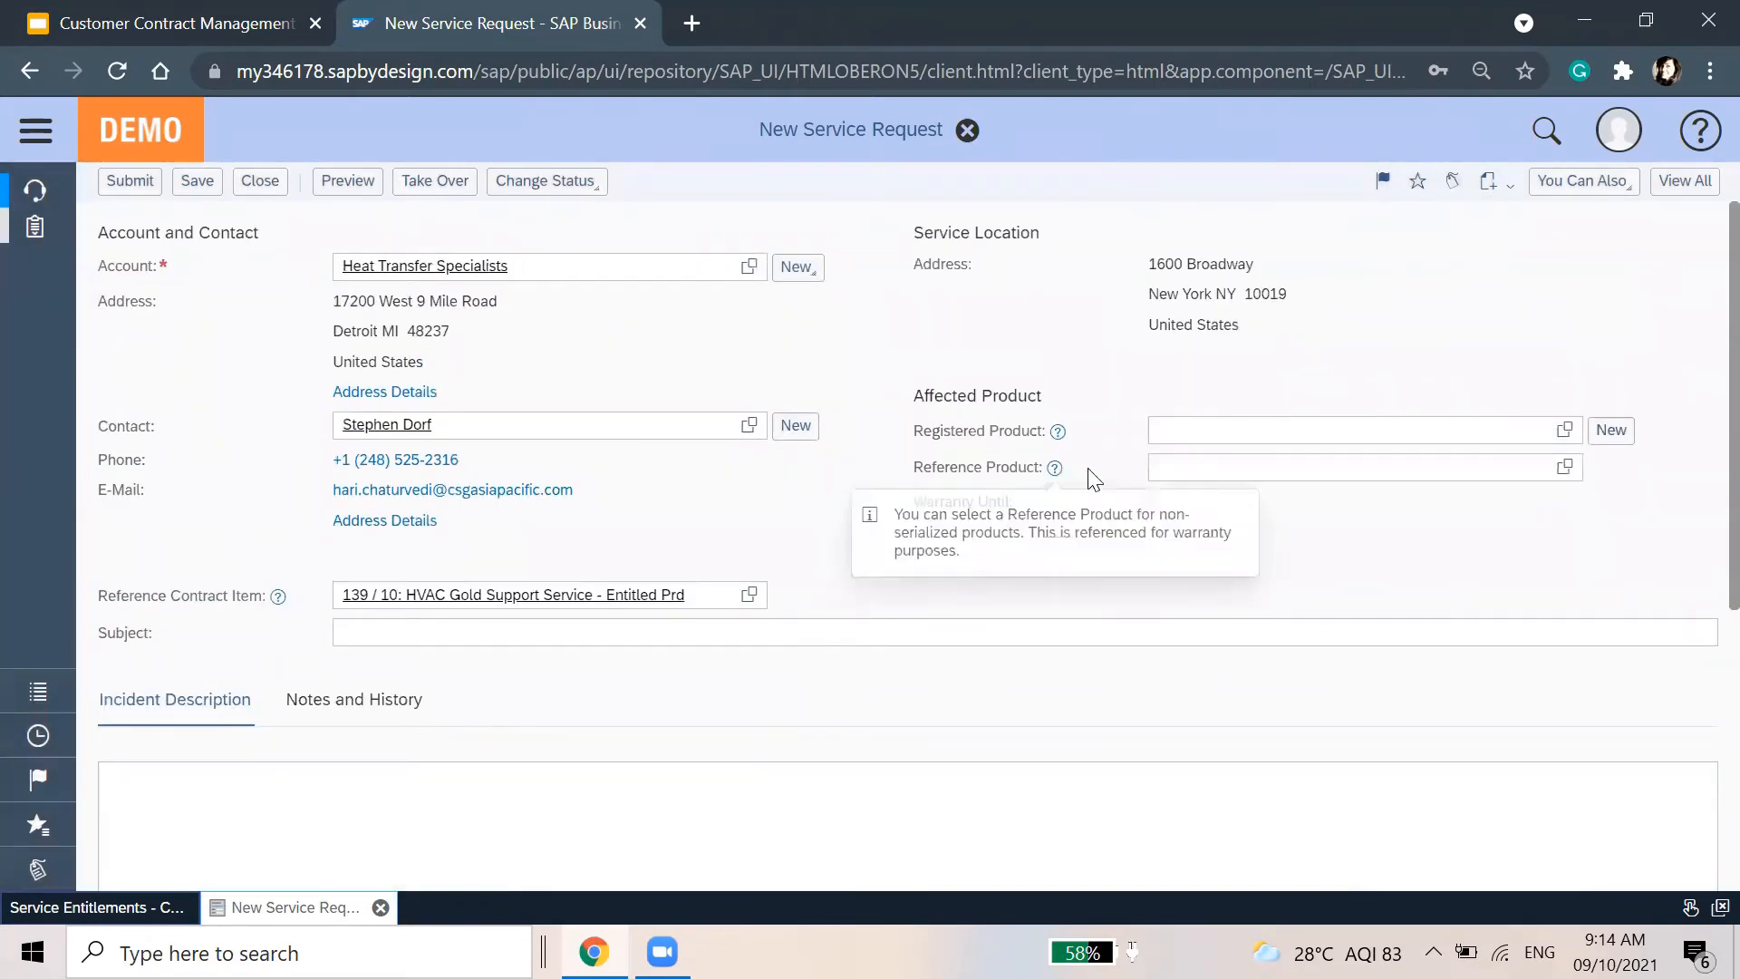
Save and submit service request 1174, then refresh the contracts list
left_click(190, 184)
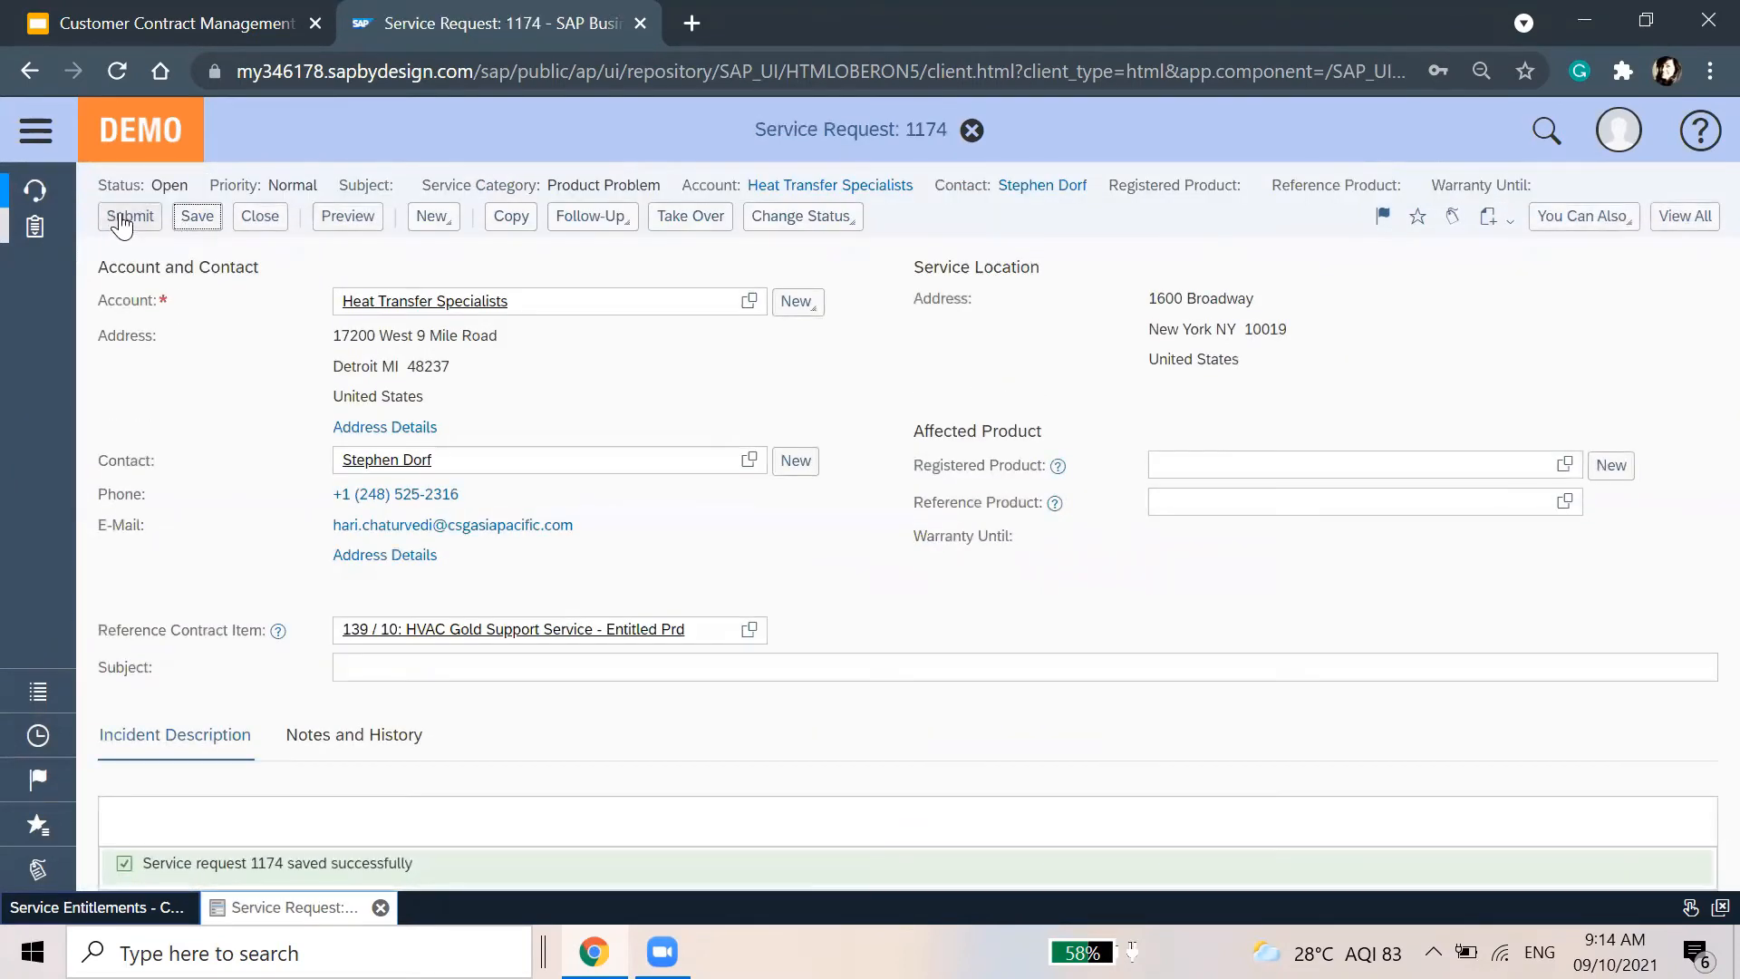
left_click(122, 220)
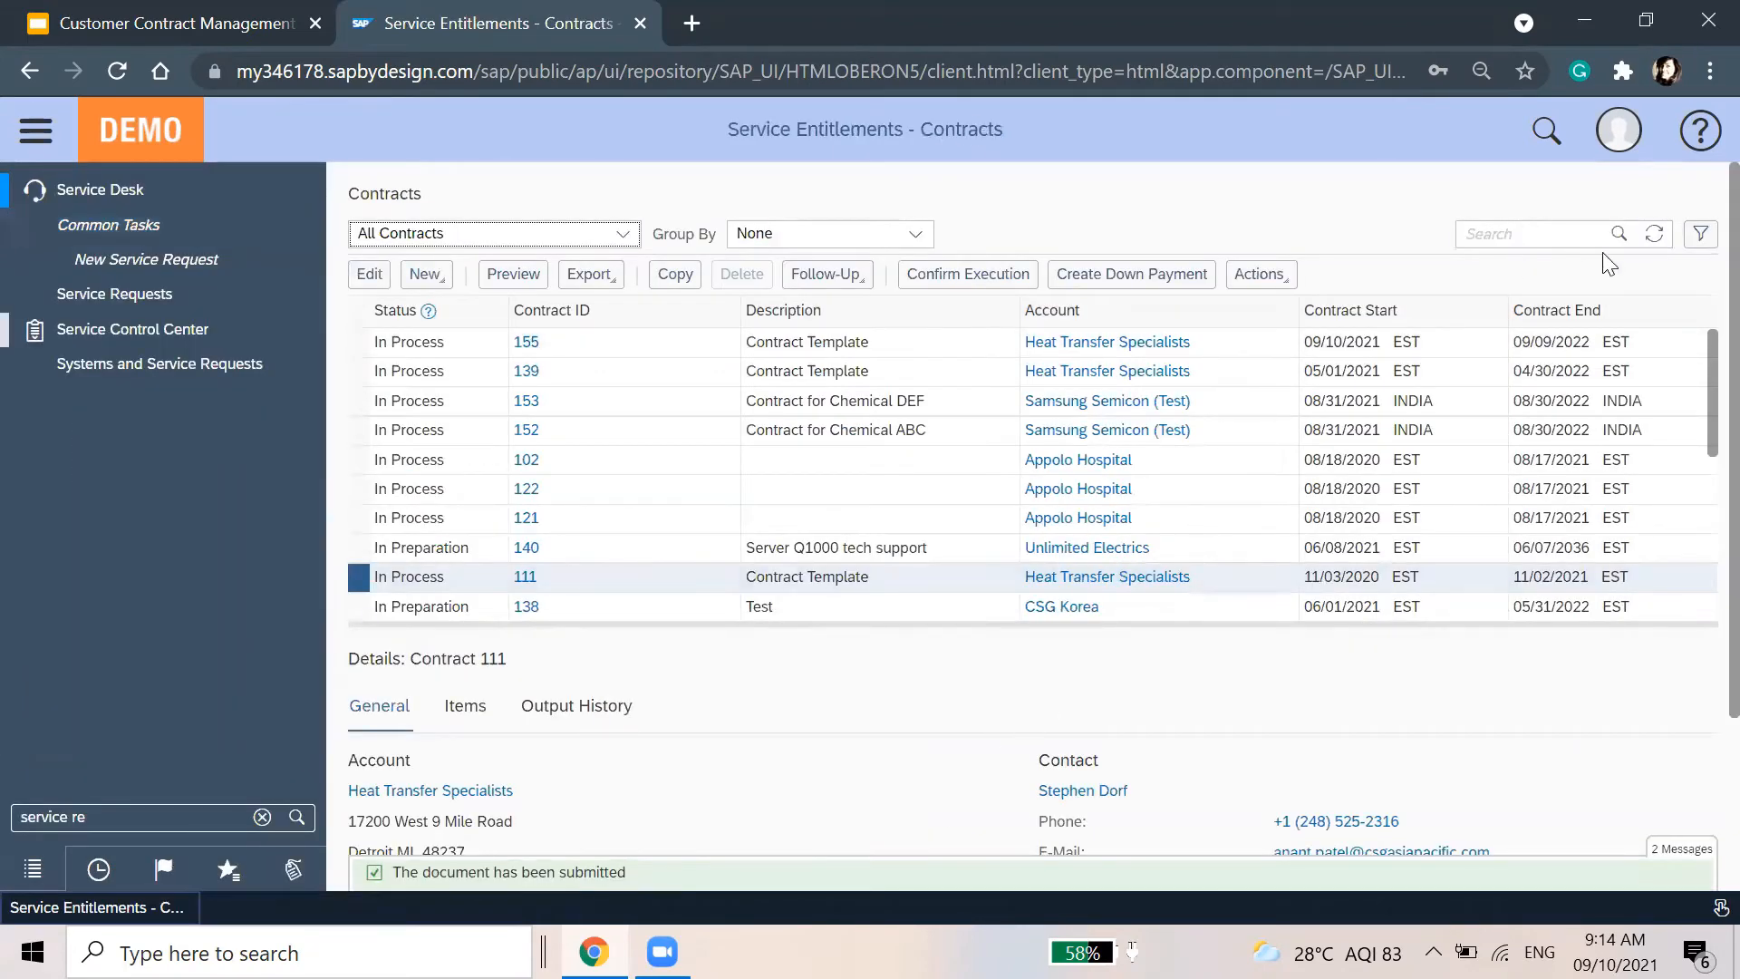
left_click(1651, 237)
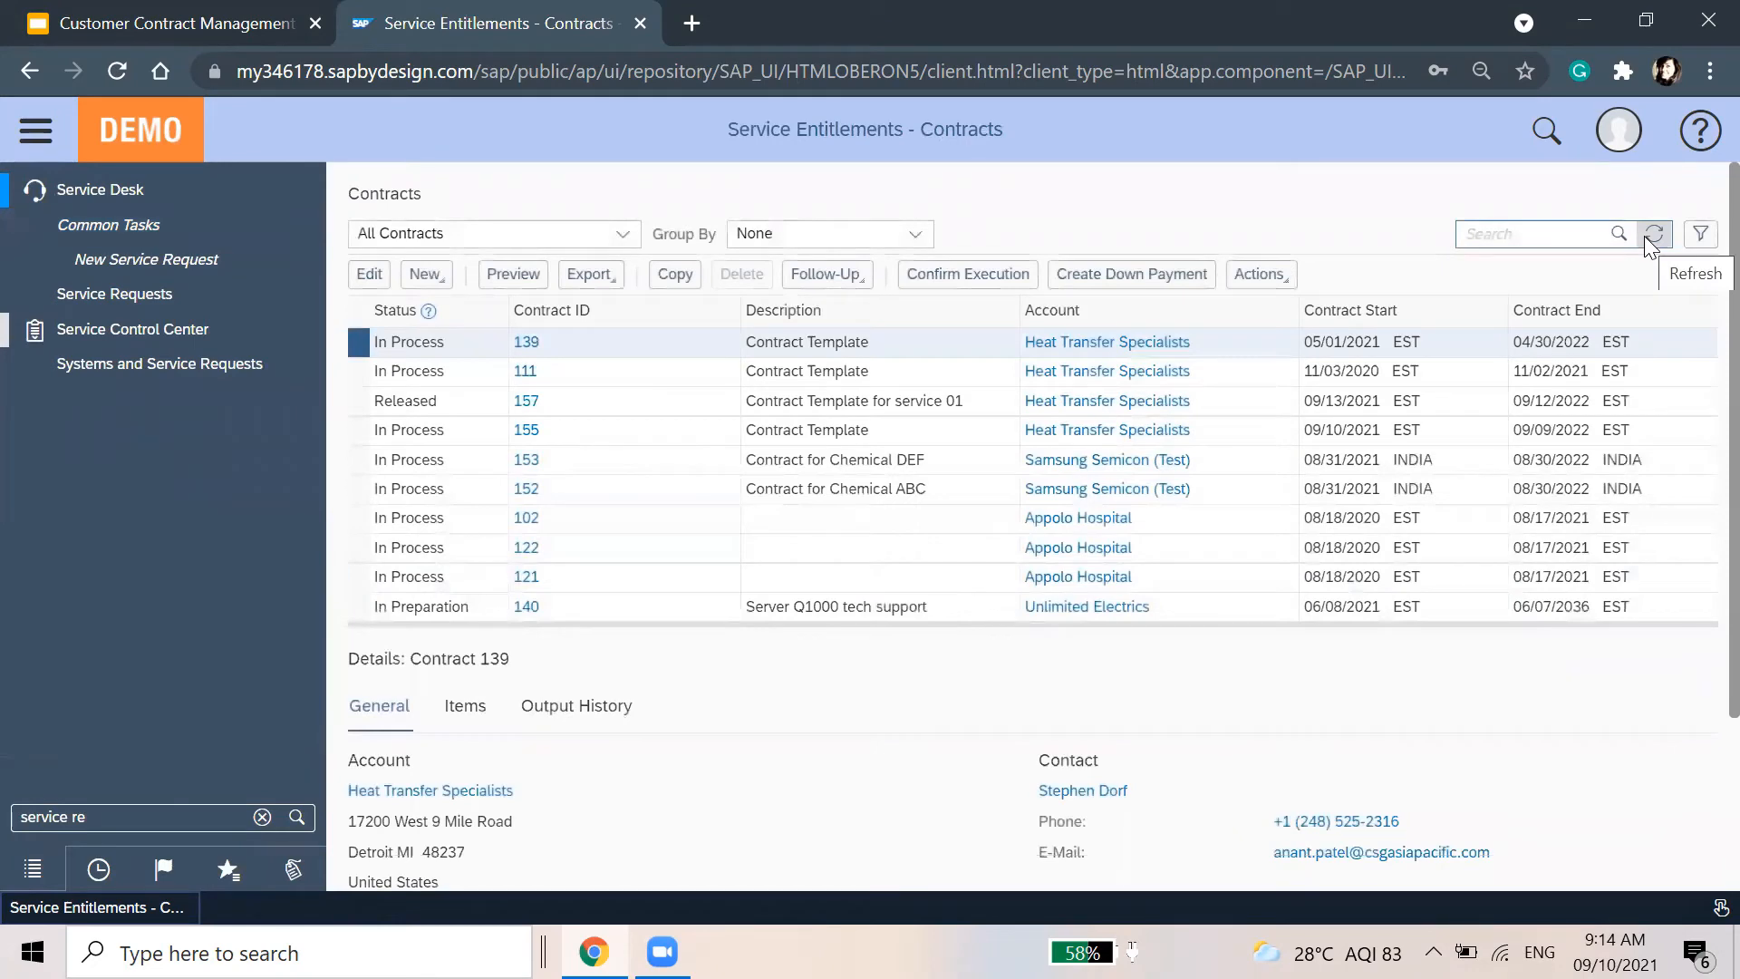
Create a service confirmation from released contract 157
left_click(20, 134)
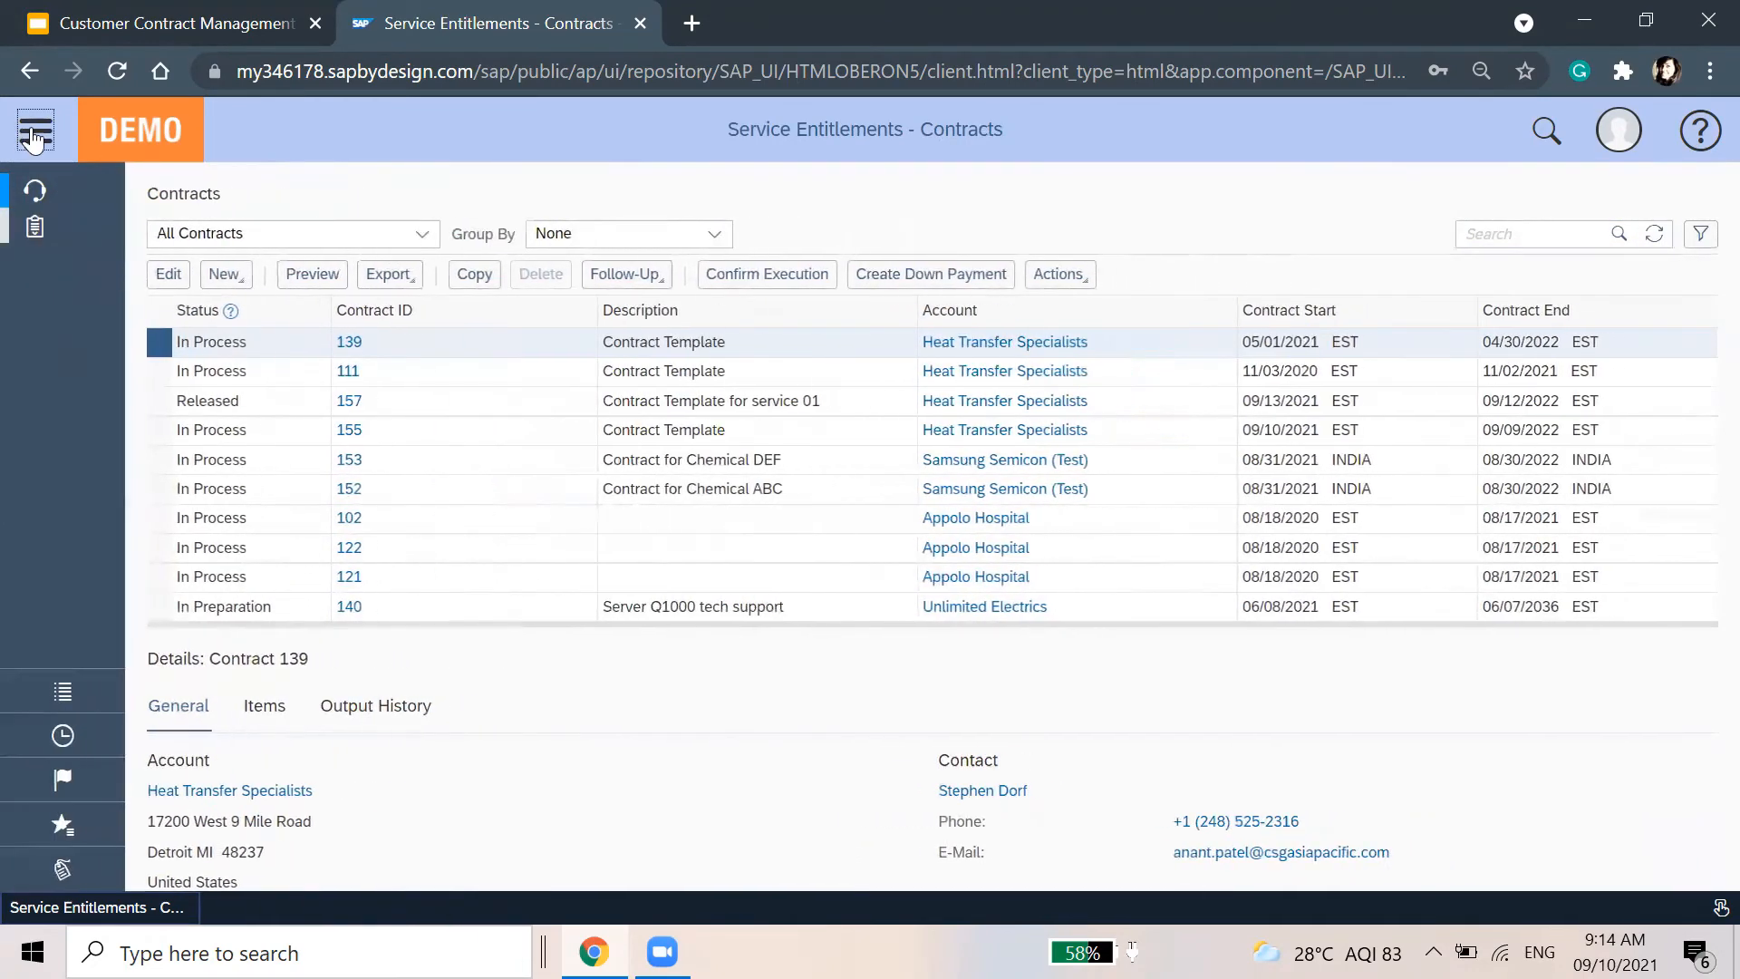
left_click(464, 418)
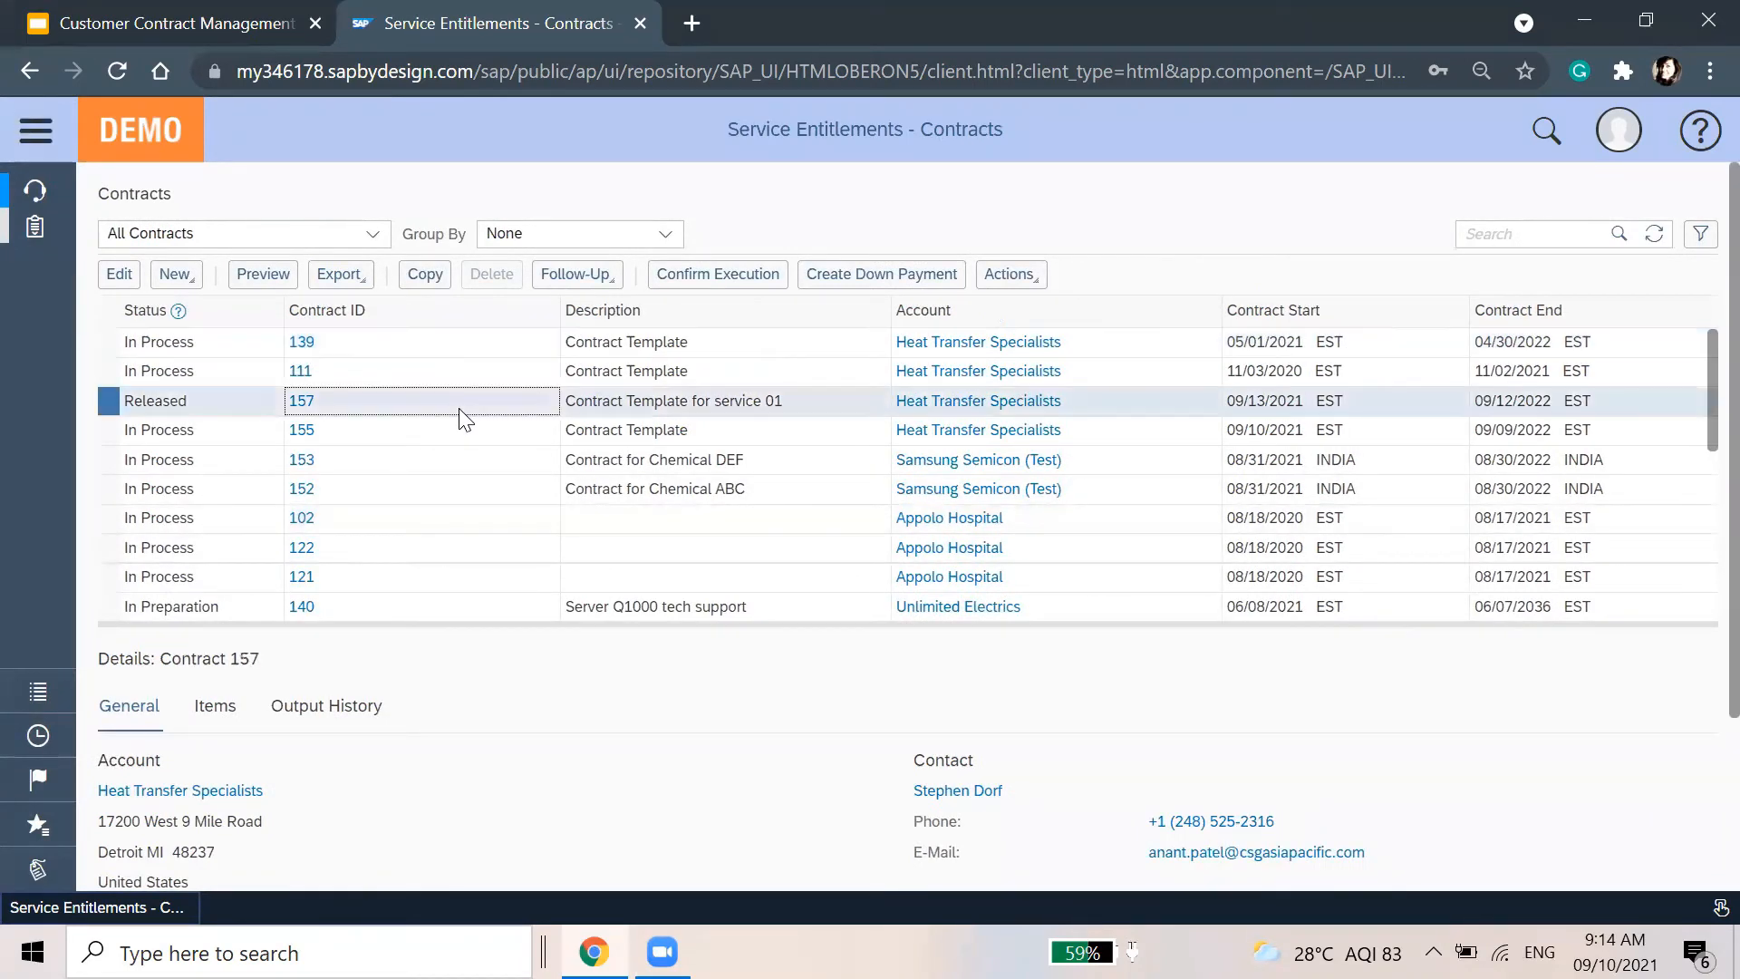
left_click(690, 273)
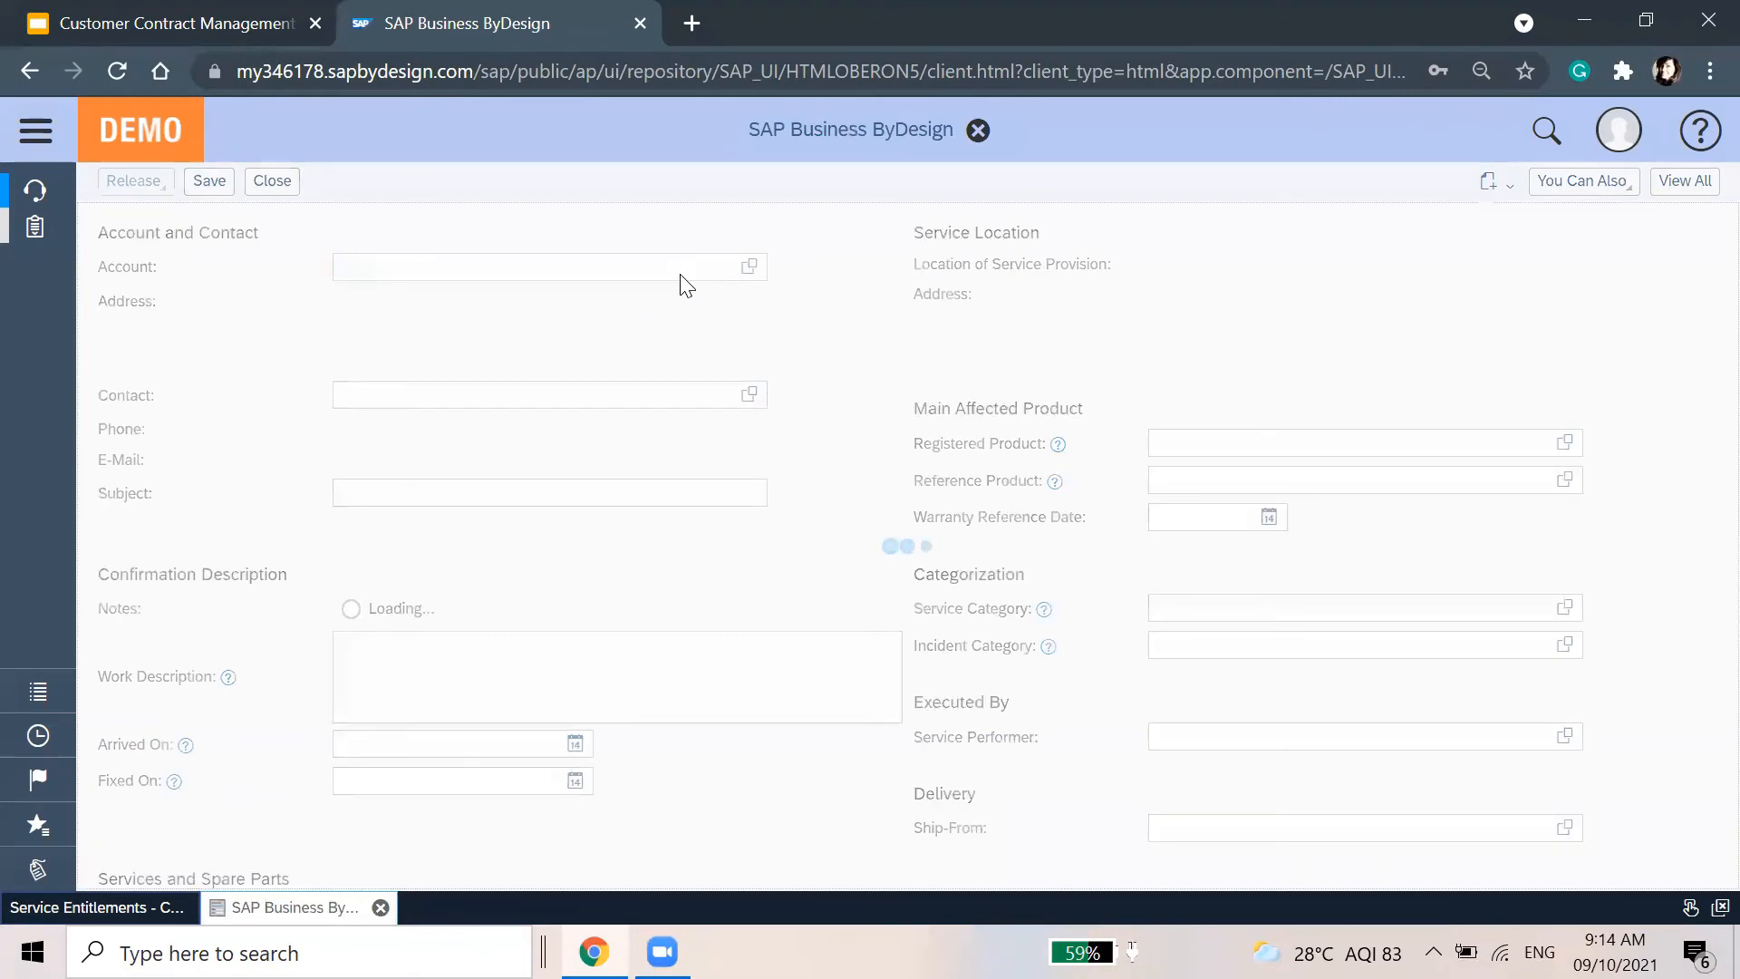
Show all sections and set service category 10014000 Product Problem and incident category 10014172 Functioning Problem
left_click(991, 475)
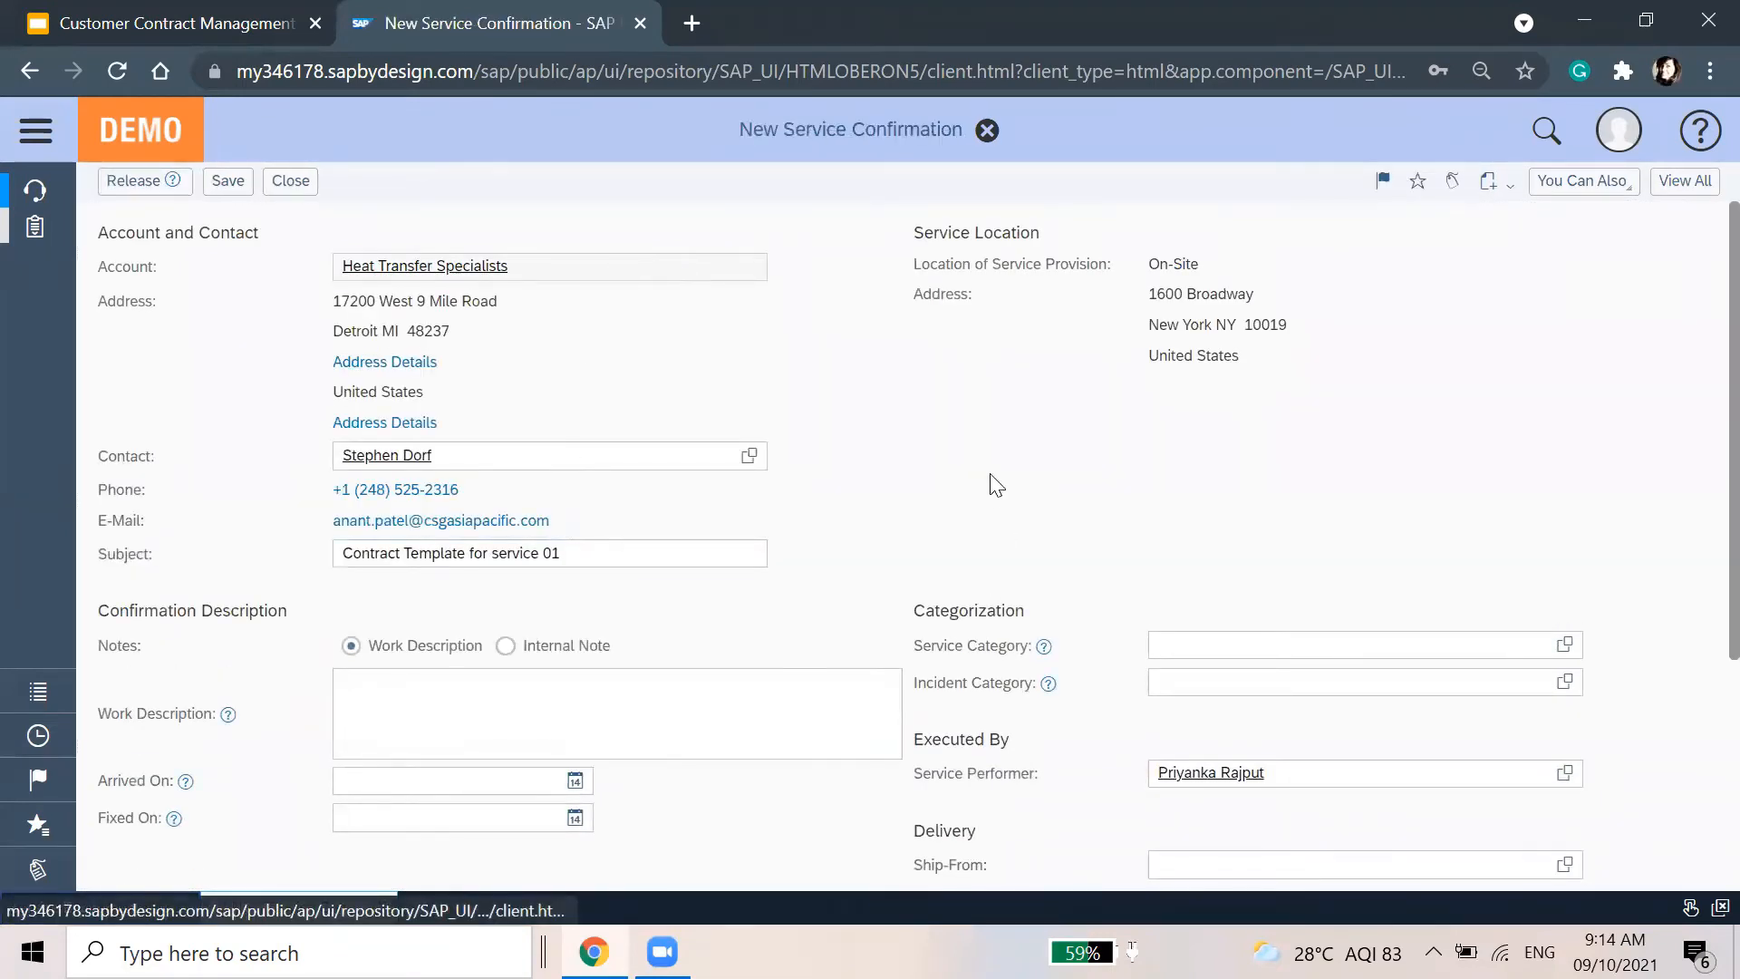
left_click(354, 560)
scroll(953, 655, "down", 4)
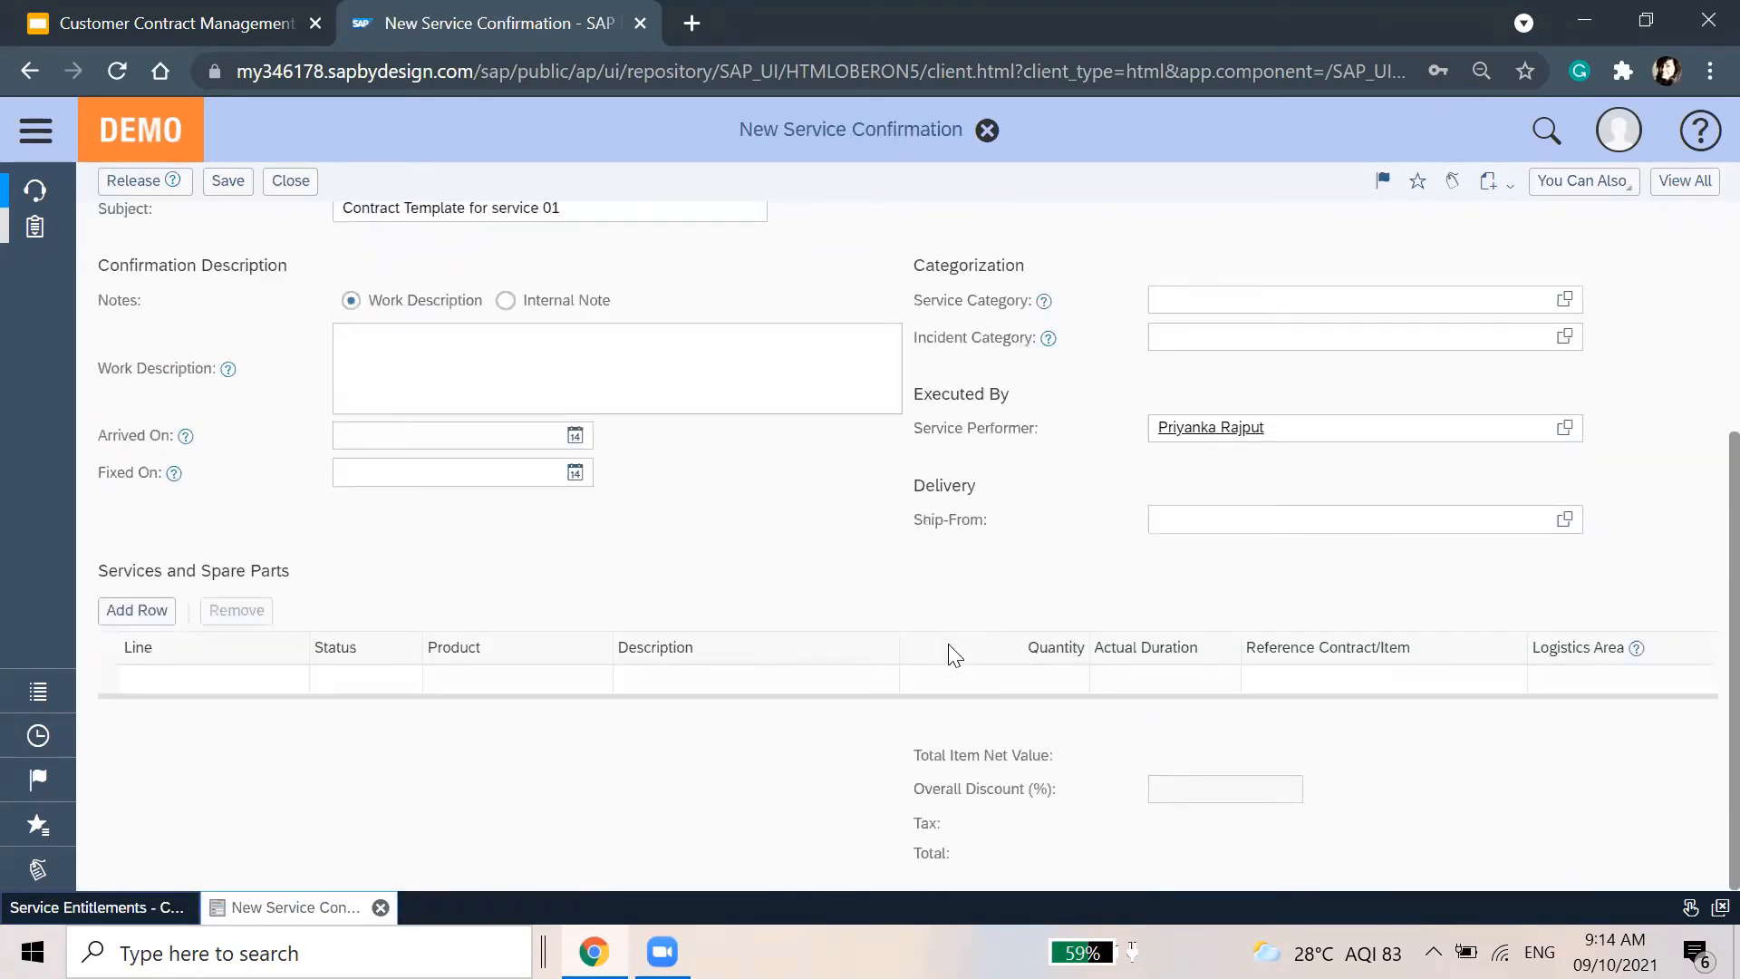
left_click(1685, 186)
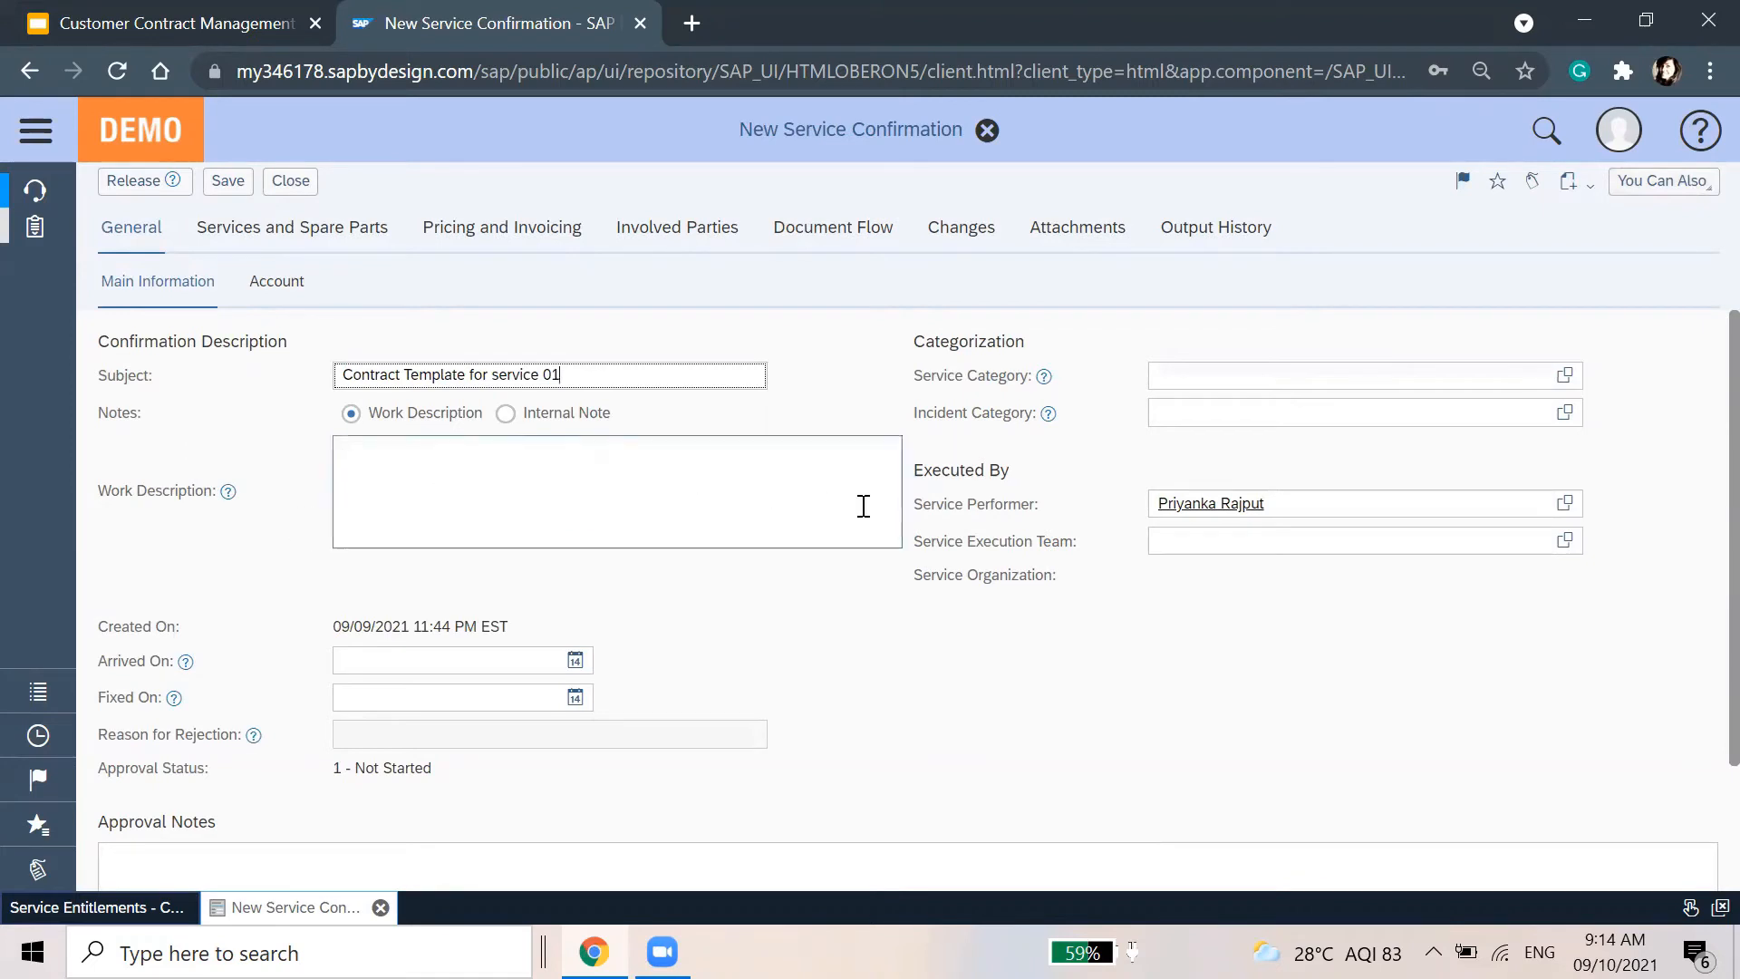
left_click(1565, 375)
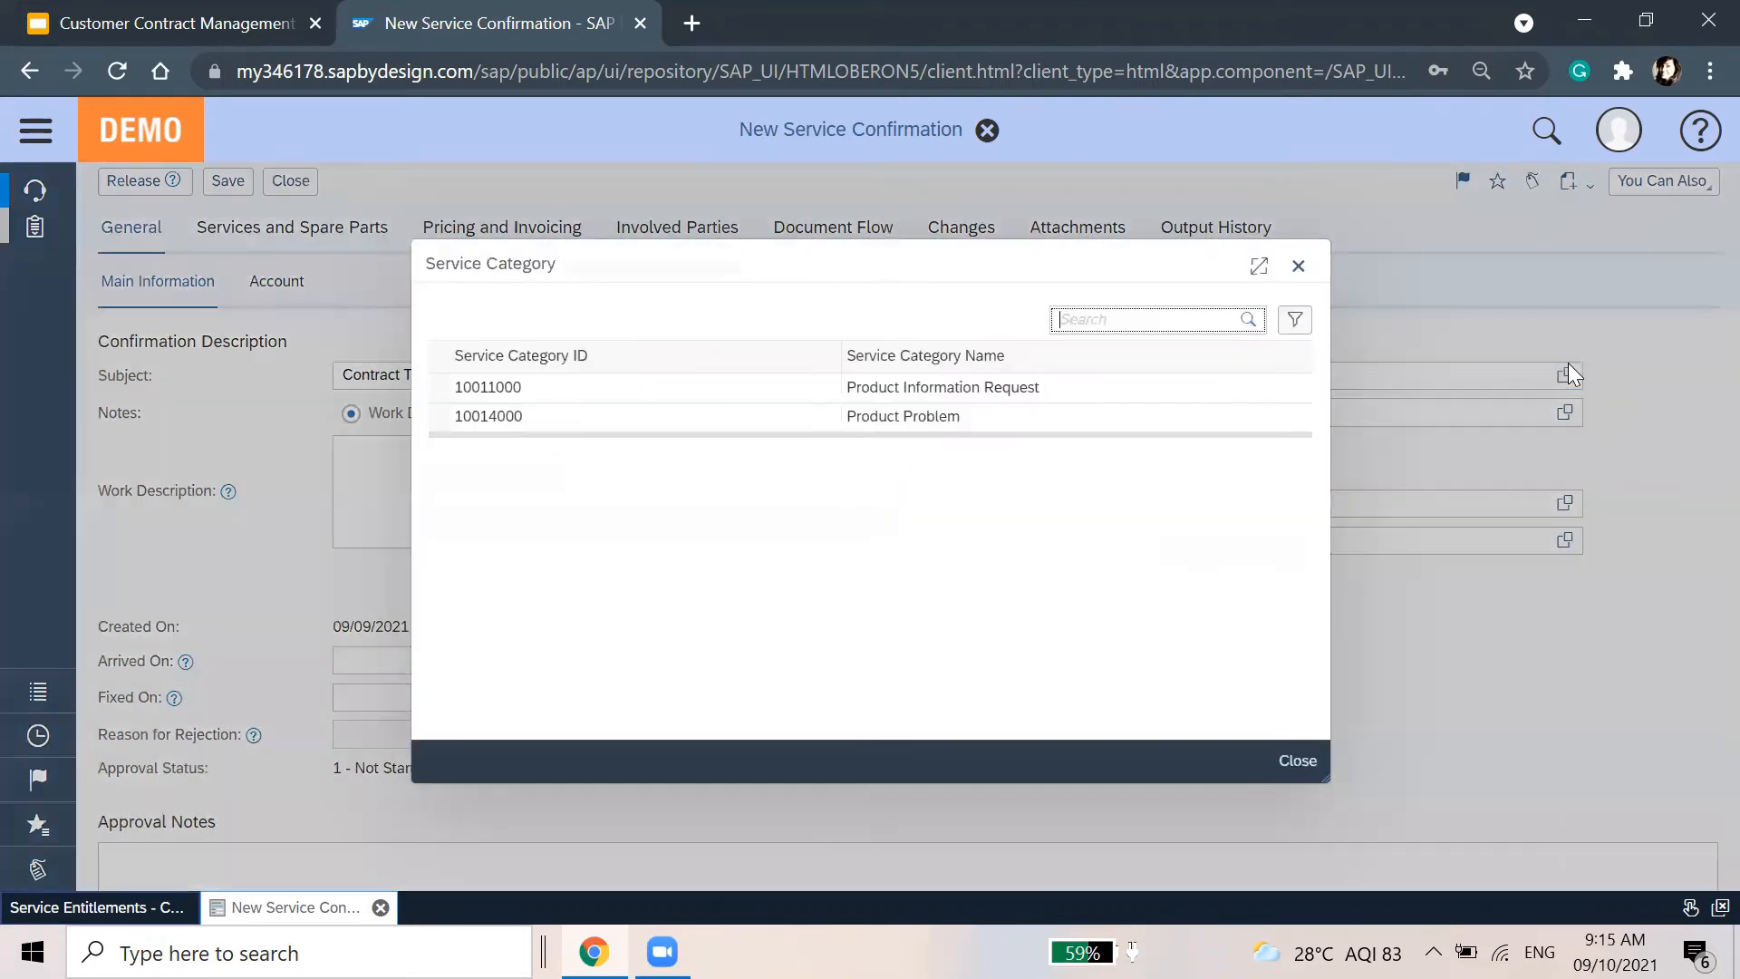
left_click(1029, 418)
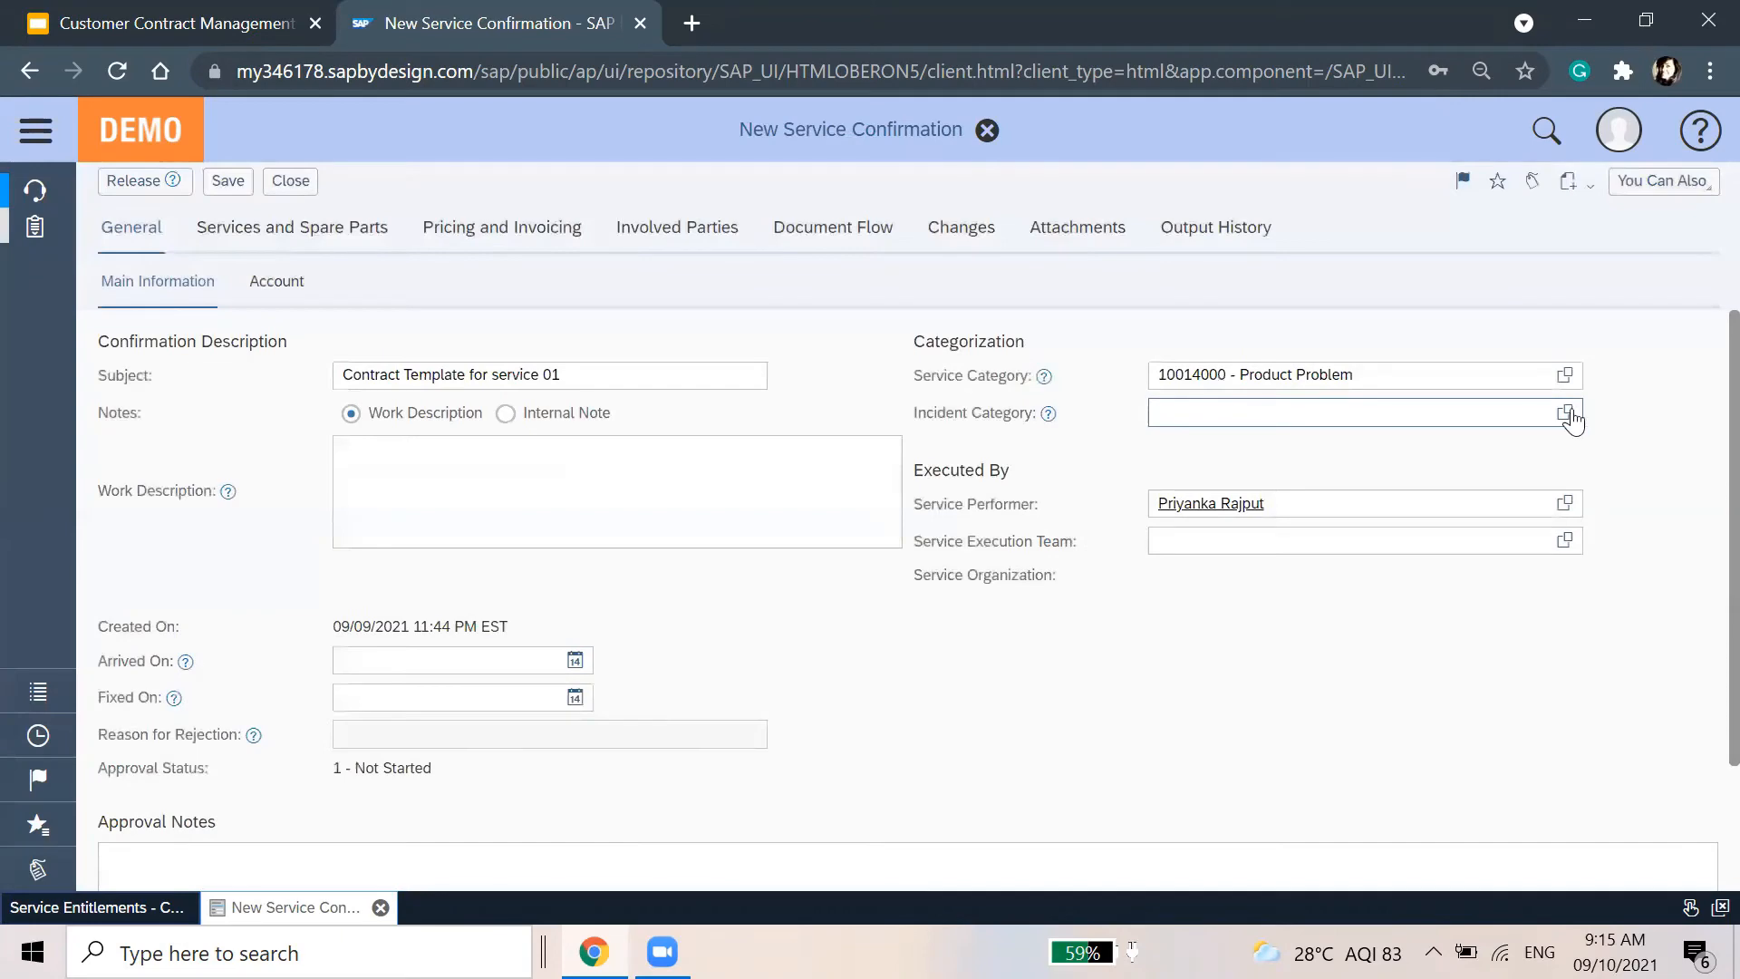
left_click(1565, 413)
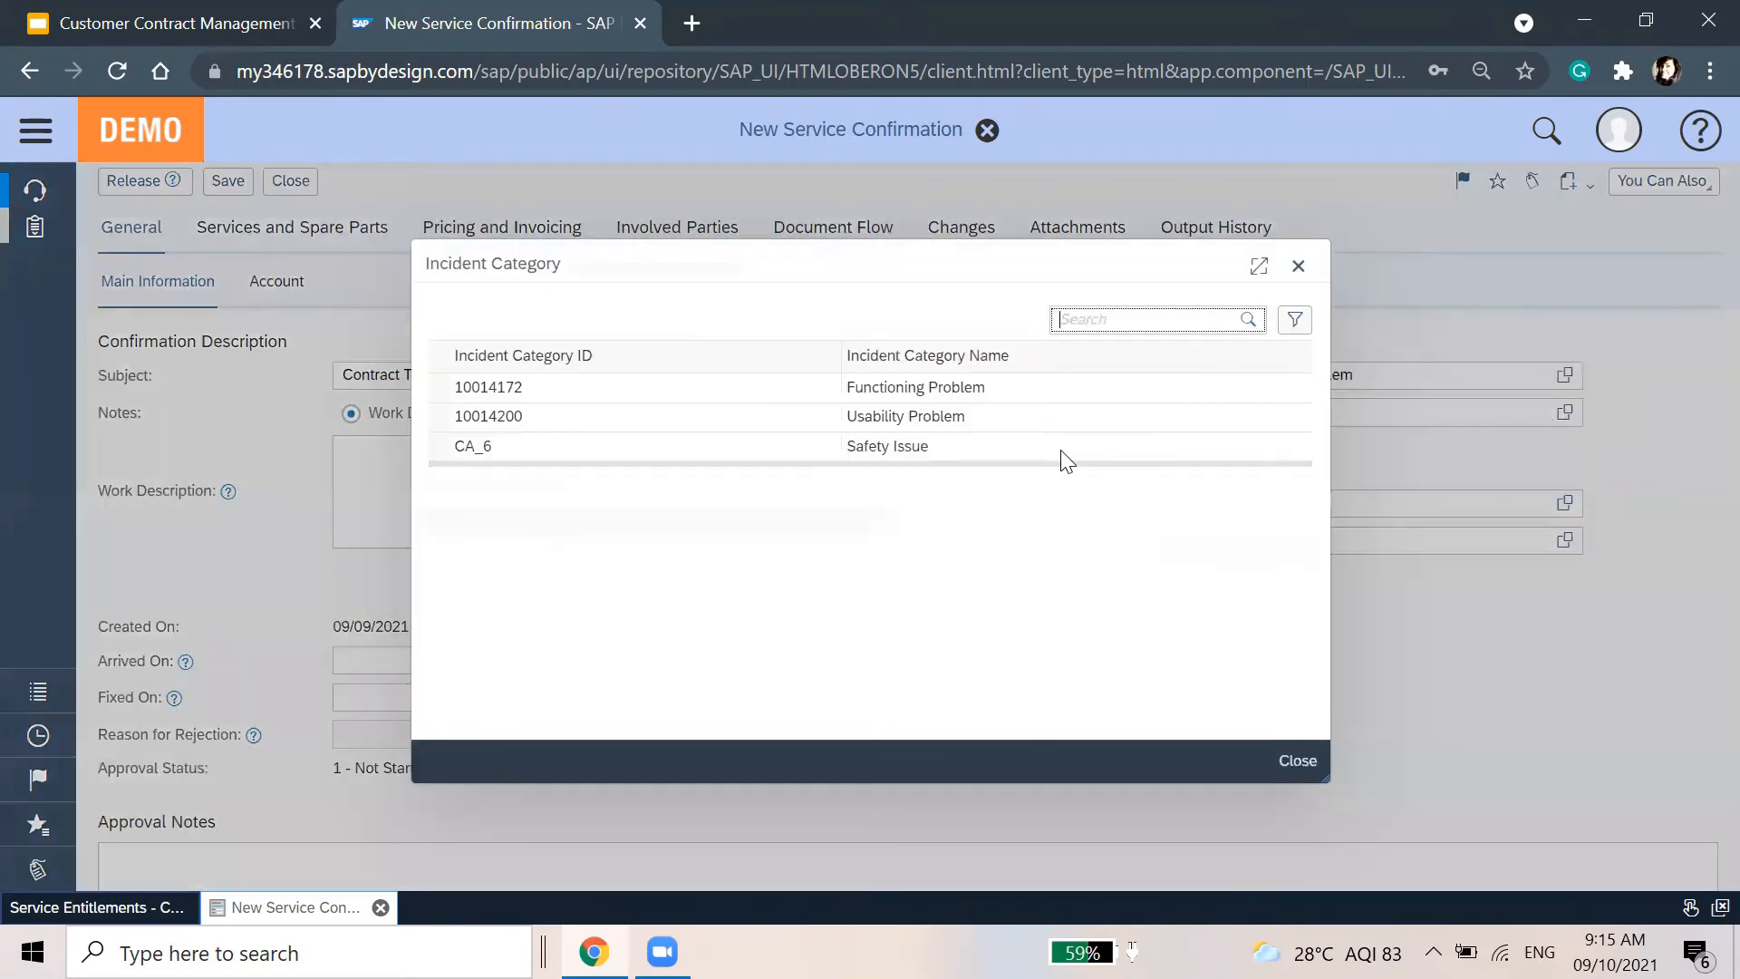
left_click(936, 388)
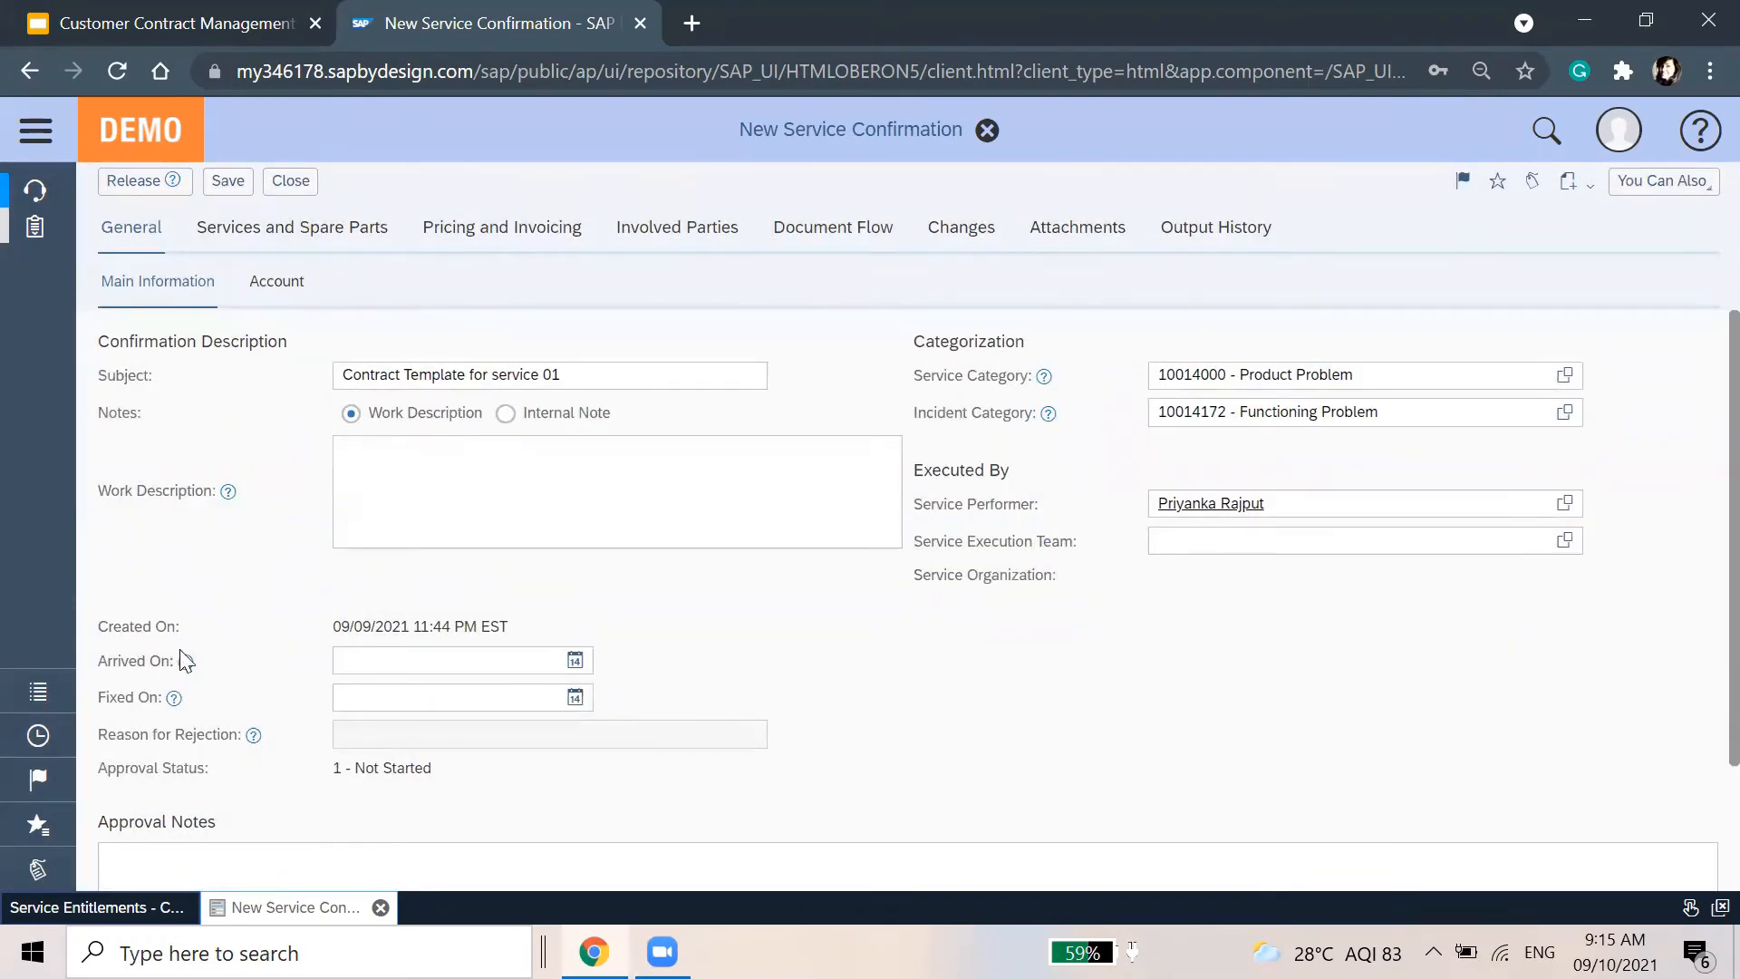
mouse_move(187, 661)
Set the arrival time to 09/10/2021 09:15 AM and check what the Fixed On date means
left_click(574, 660)
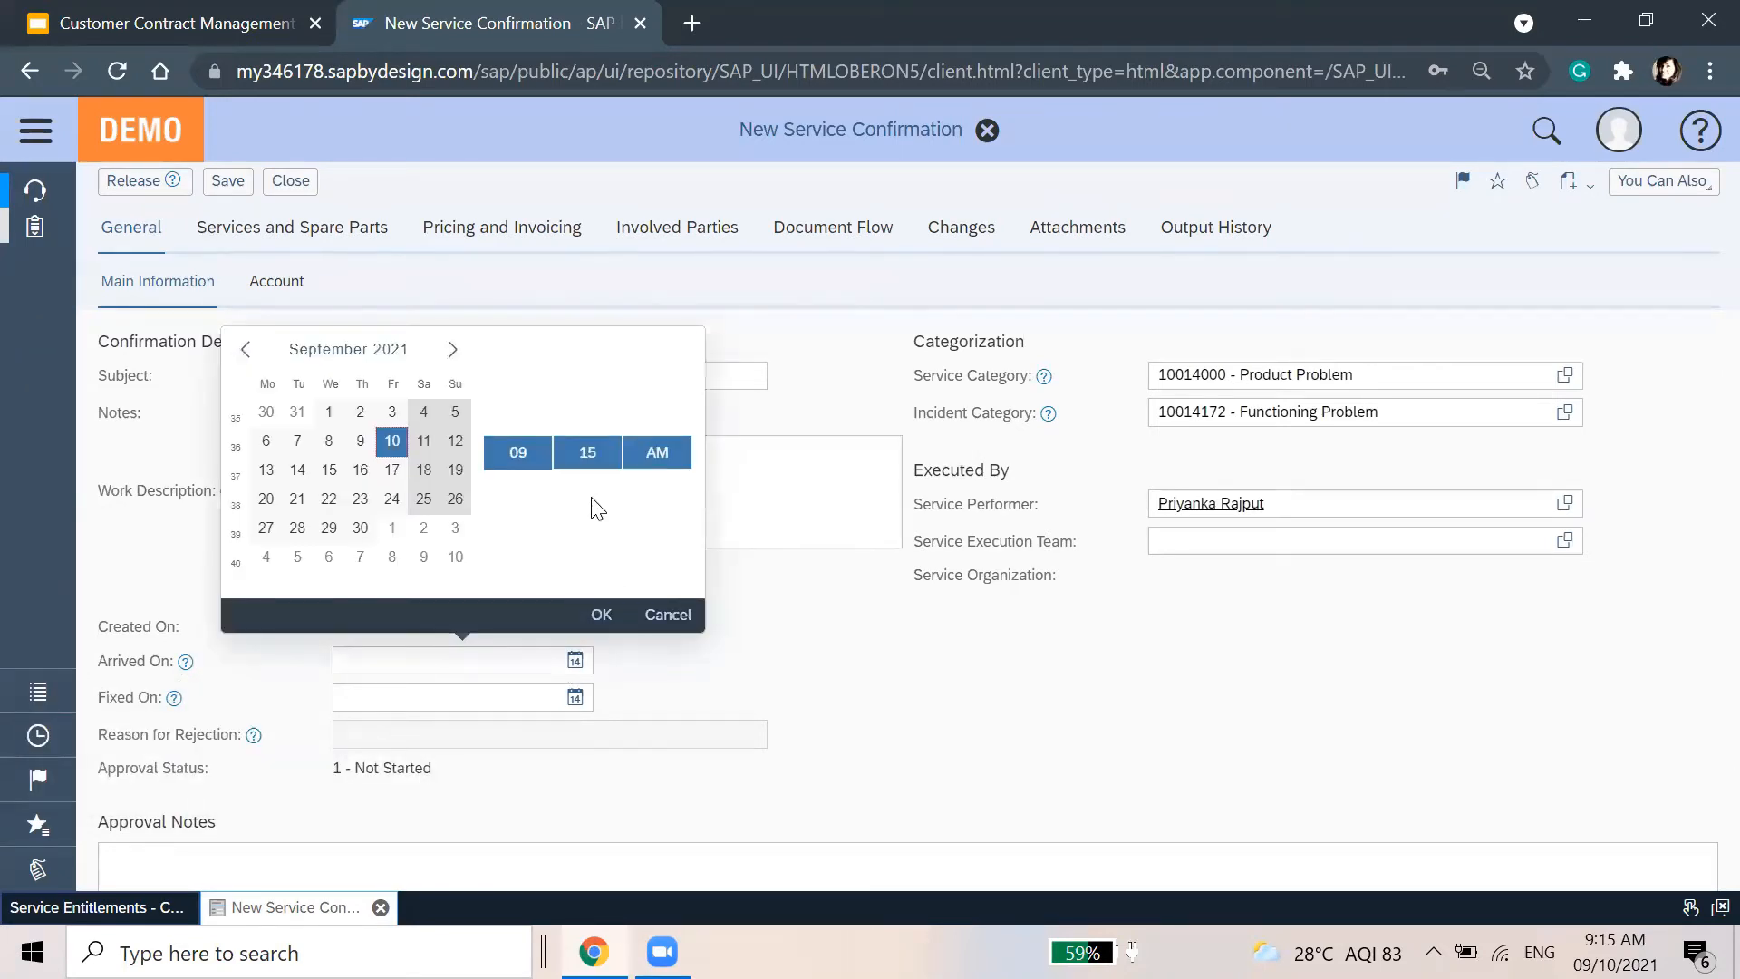
left_click(668, 614)
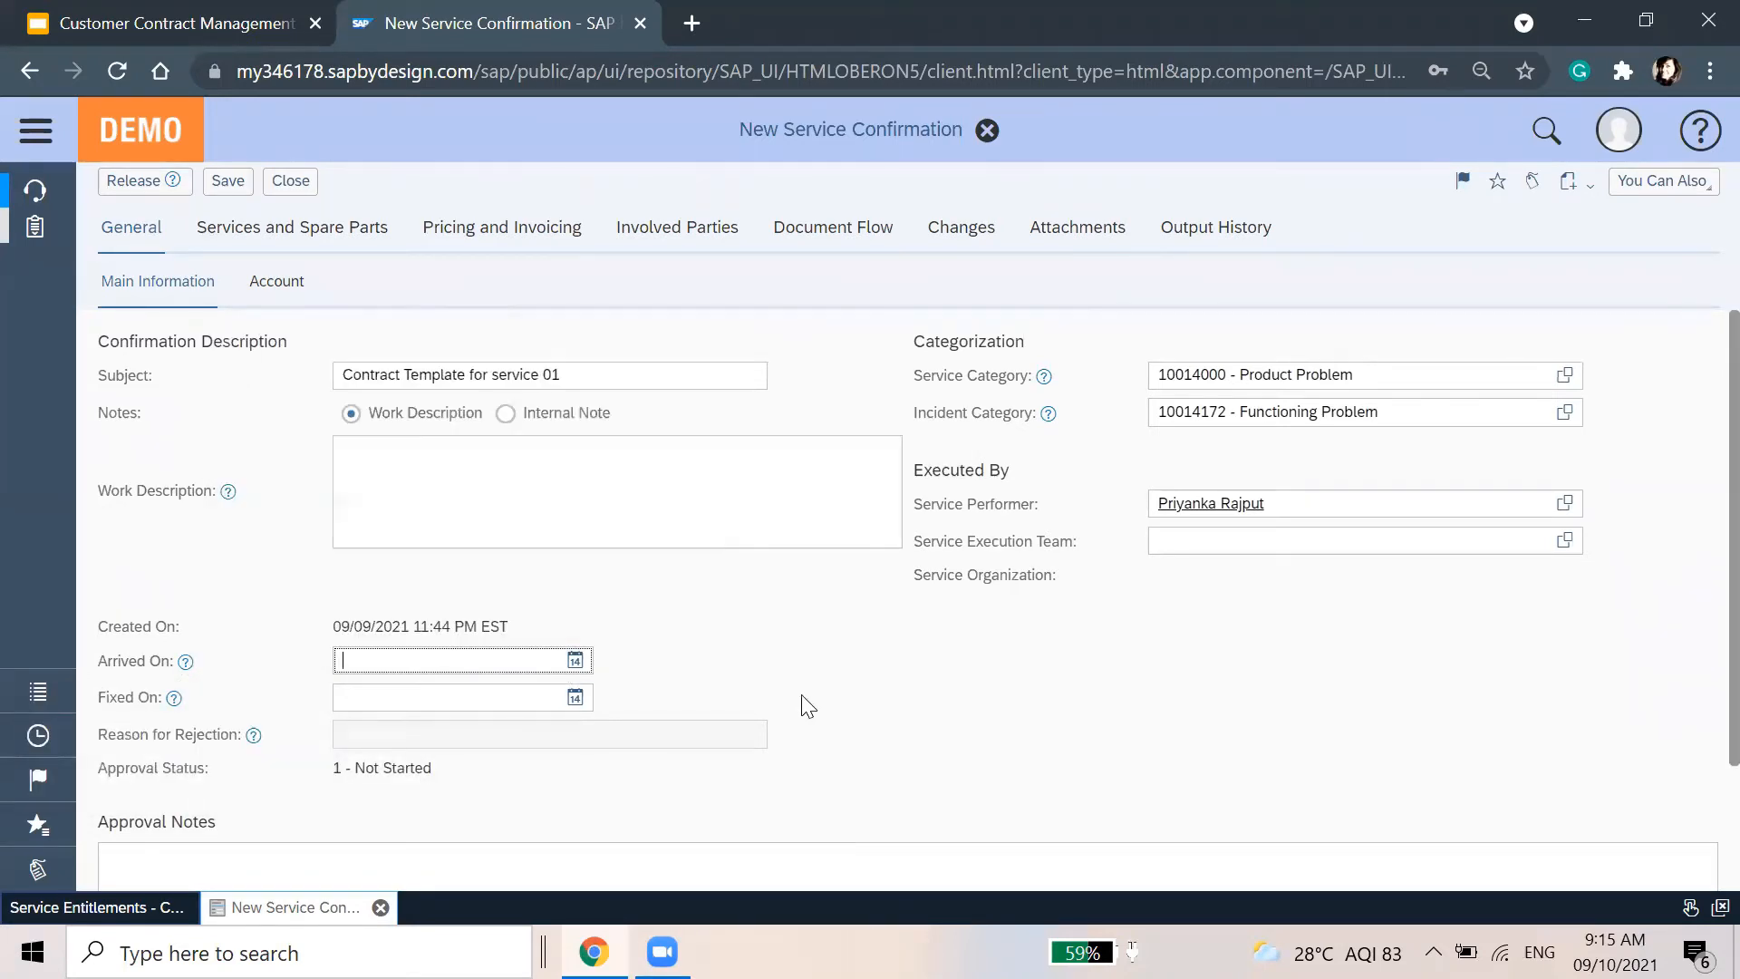
left_click(578, 668)
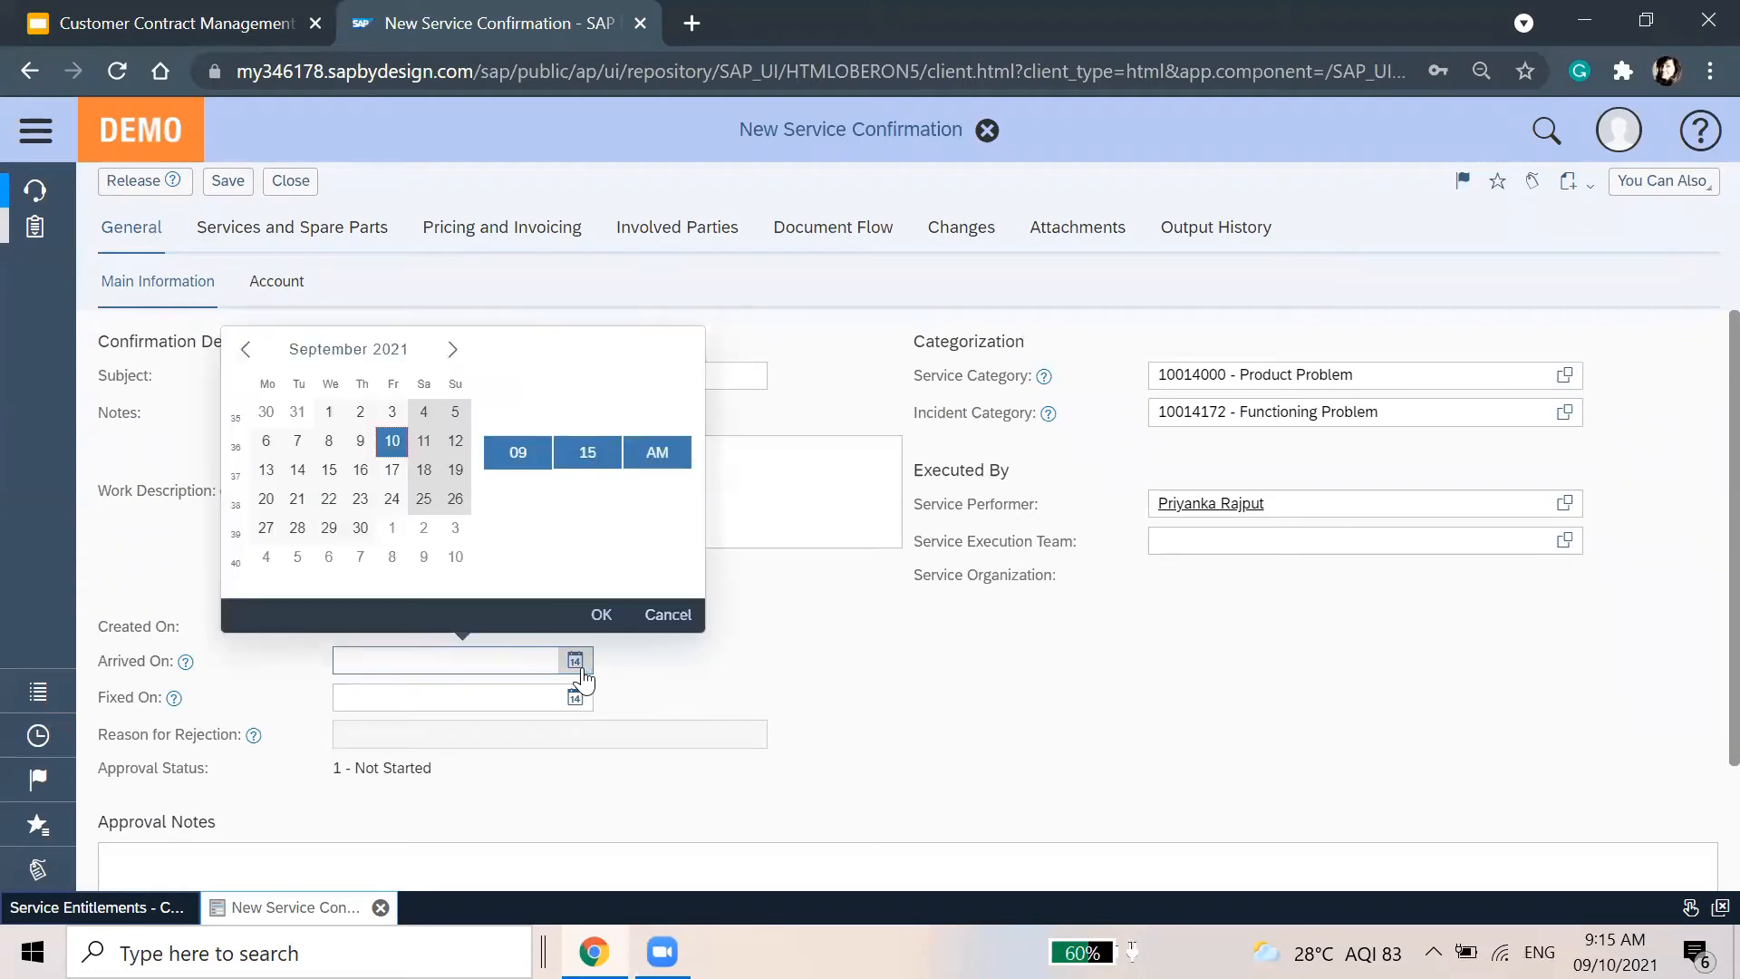
left_click(602, 609)
left_click(477, 695)
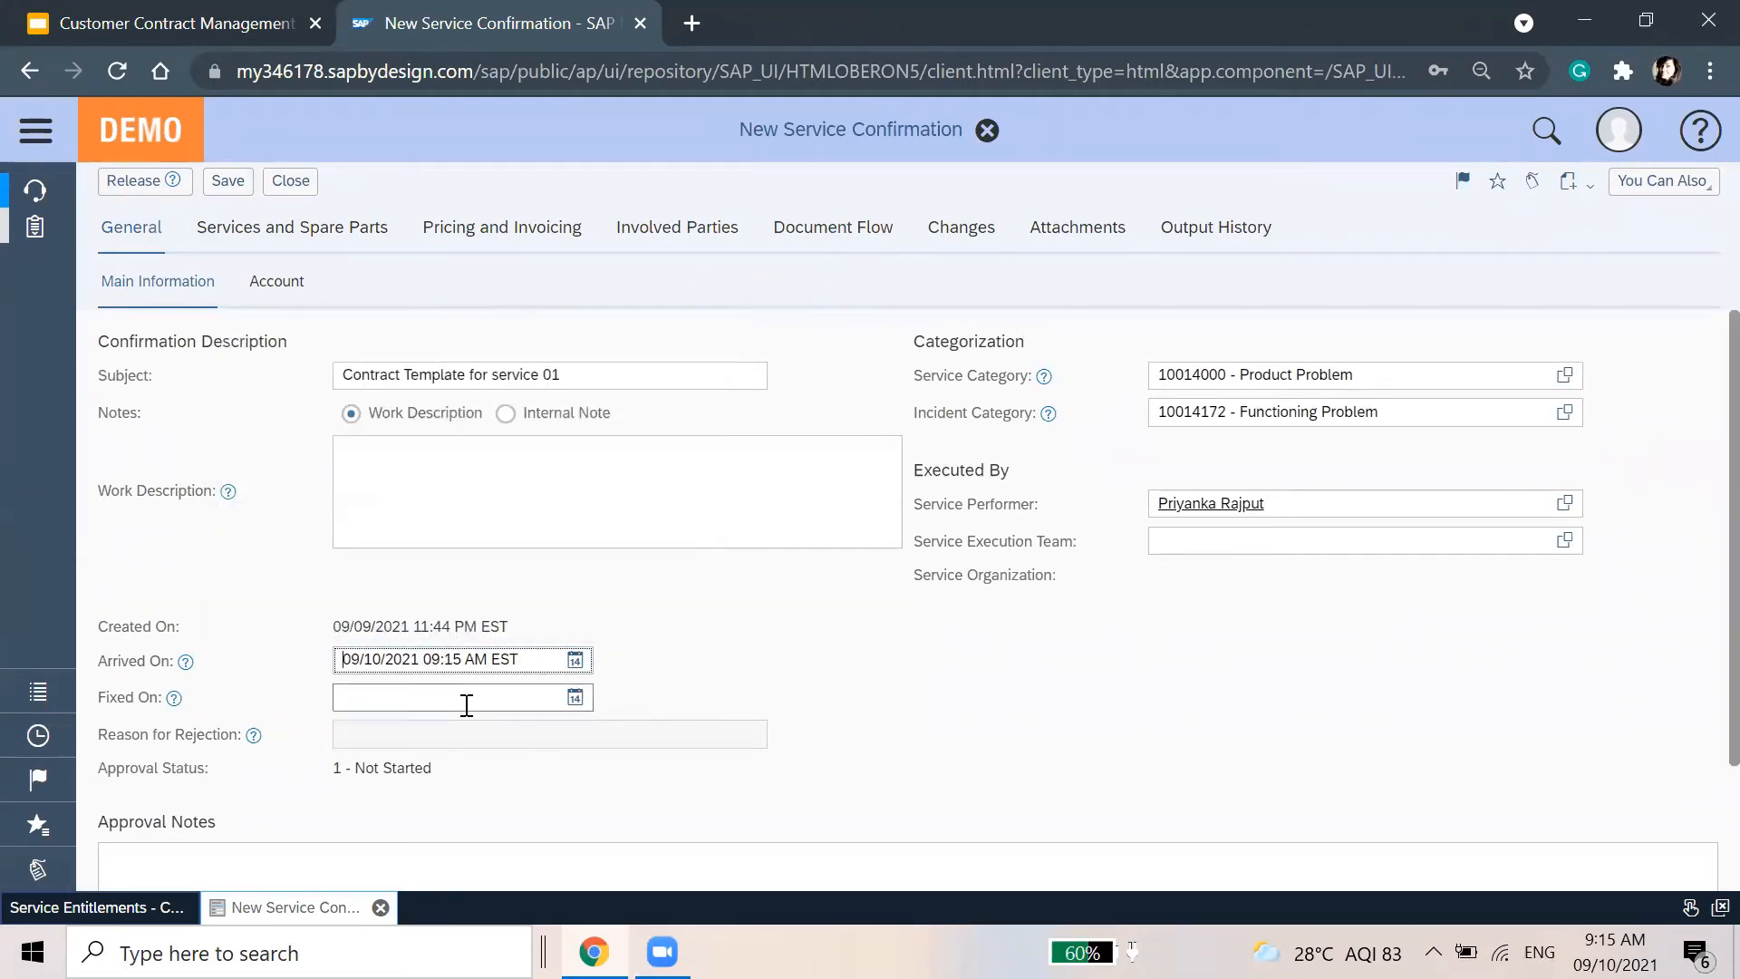
left_click(174, 697)
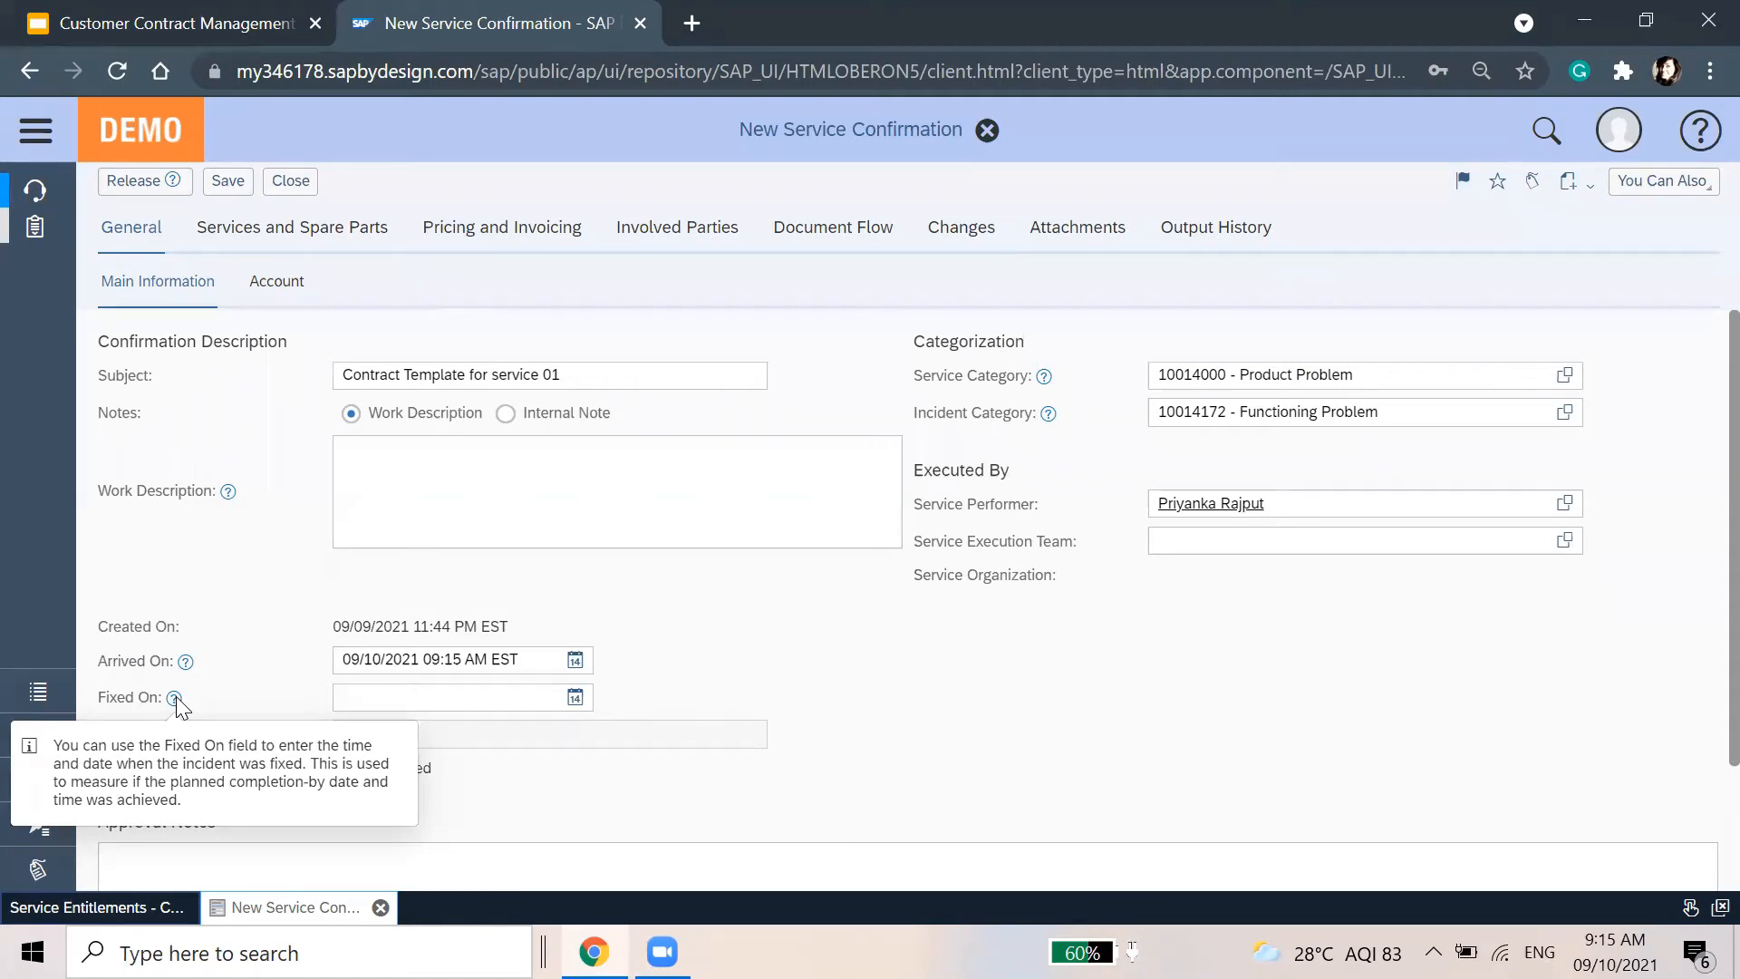
left_click(291, 691)
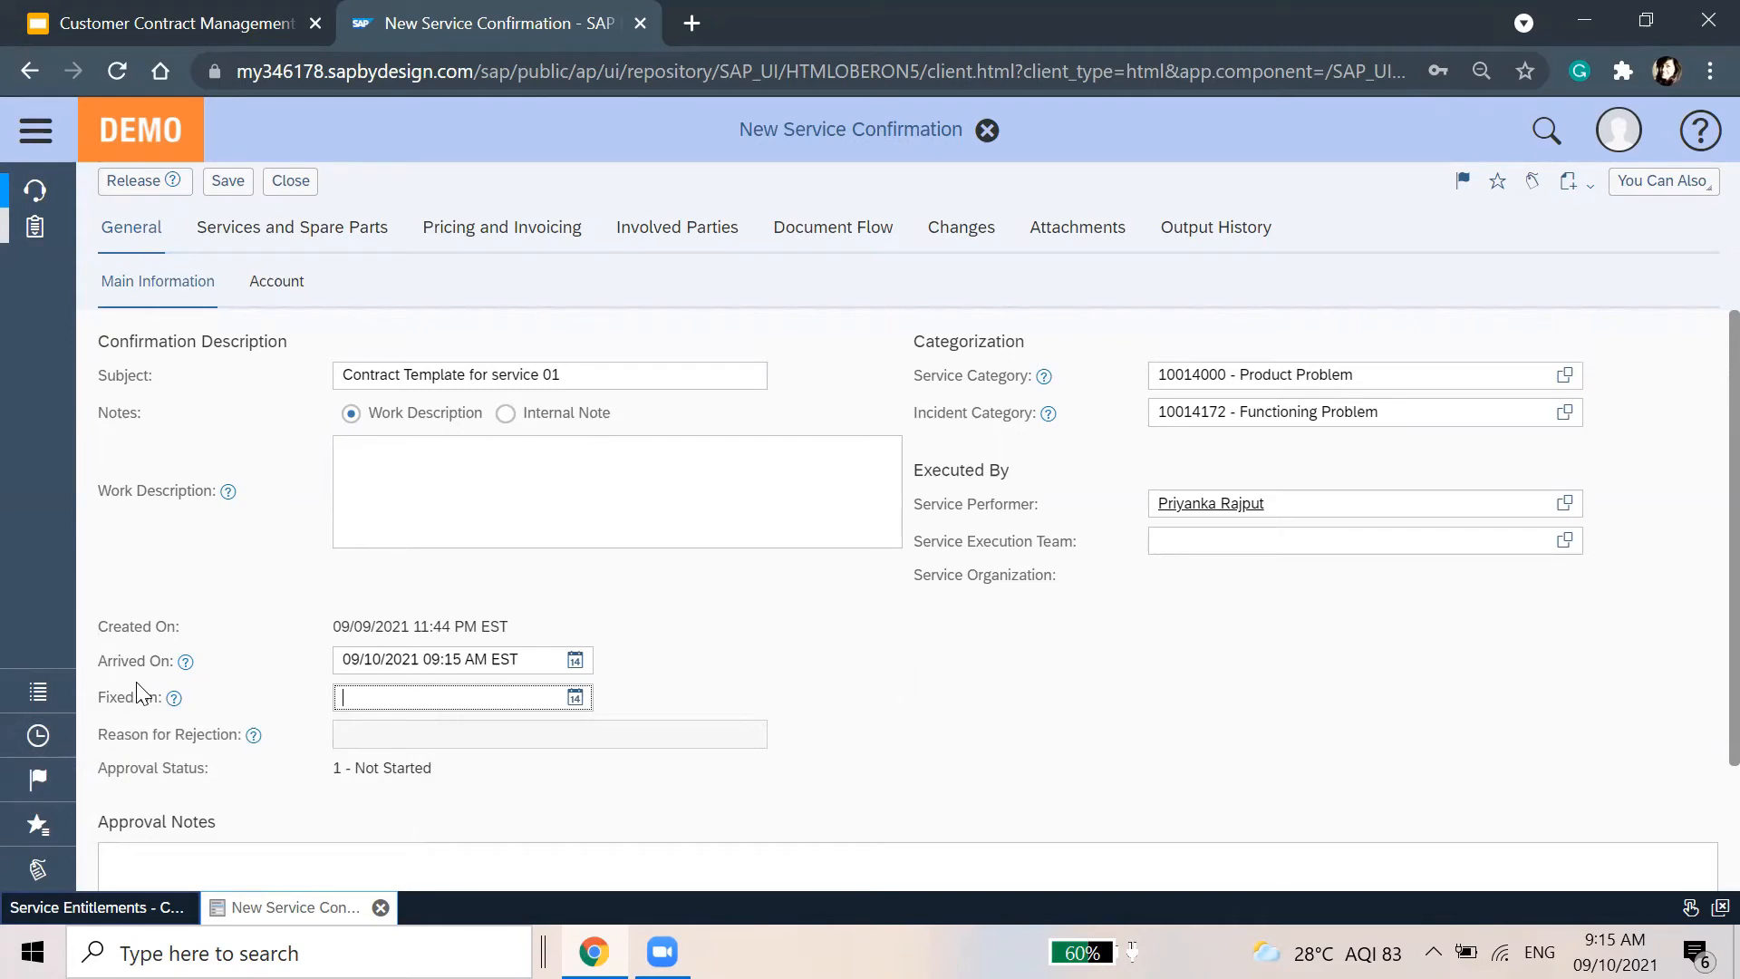
Set Fixed On to 09/10/2021 10:15 AM EST and show the Services and Spare Parts list
left_click(575, 697)
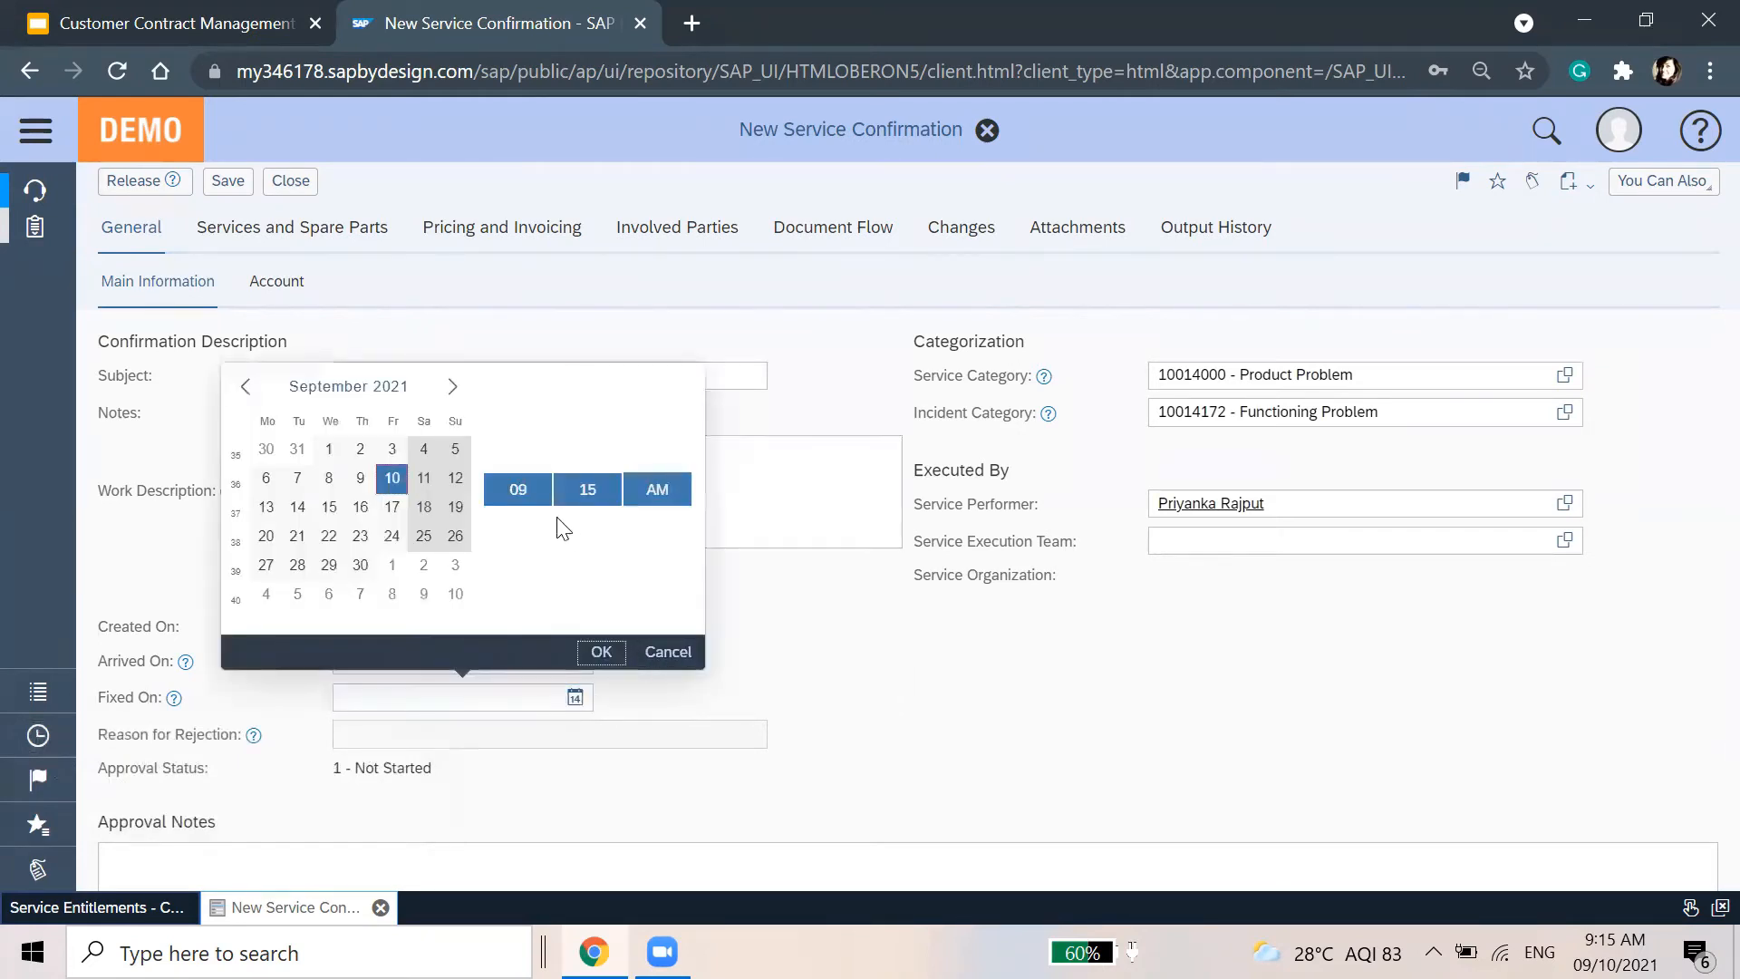
left_click(540, 489)
left_click(518, 525)
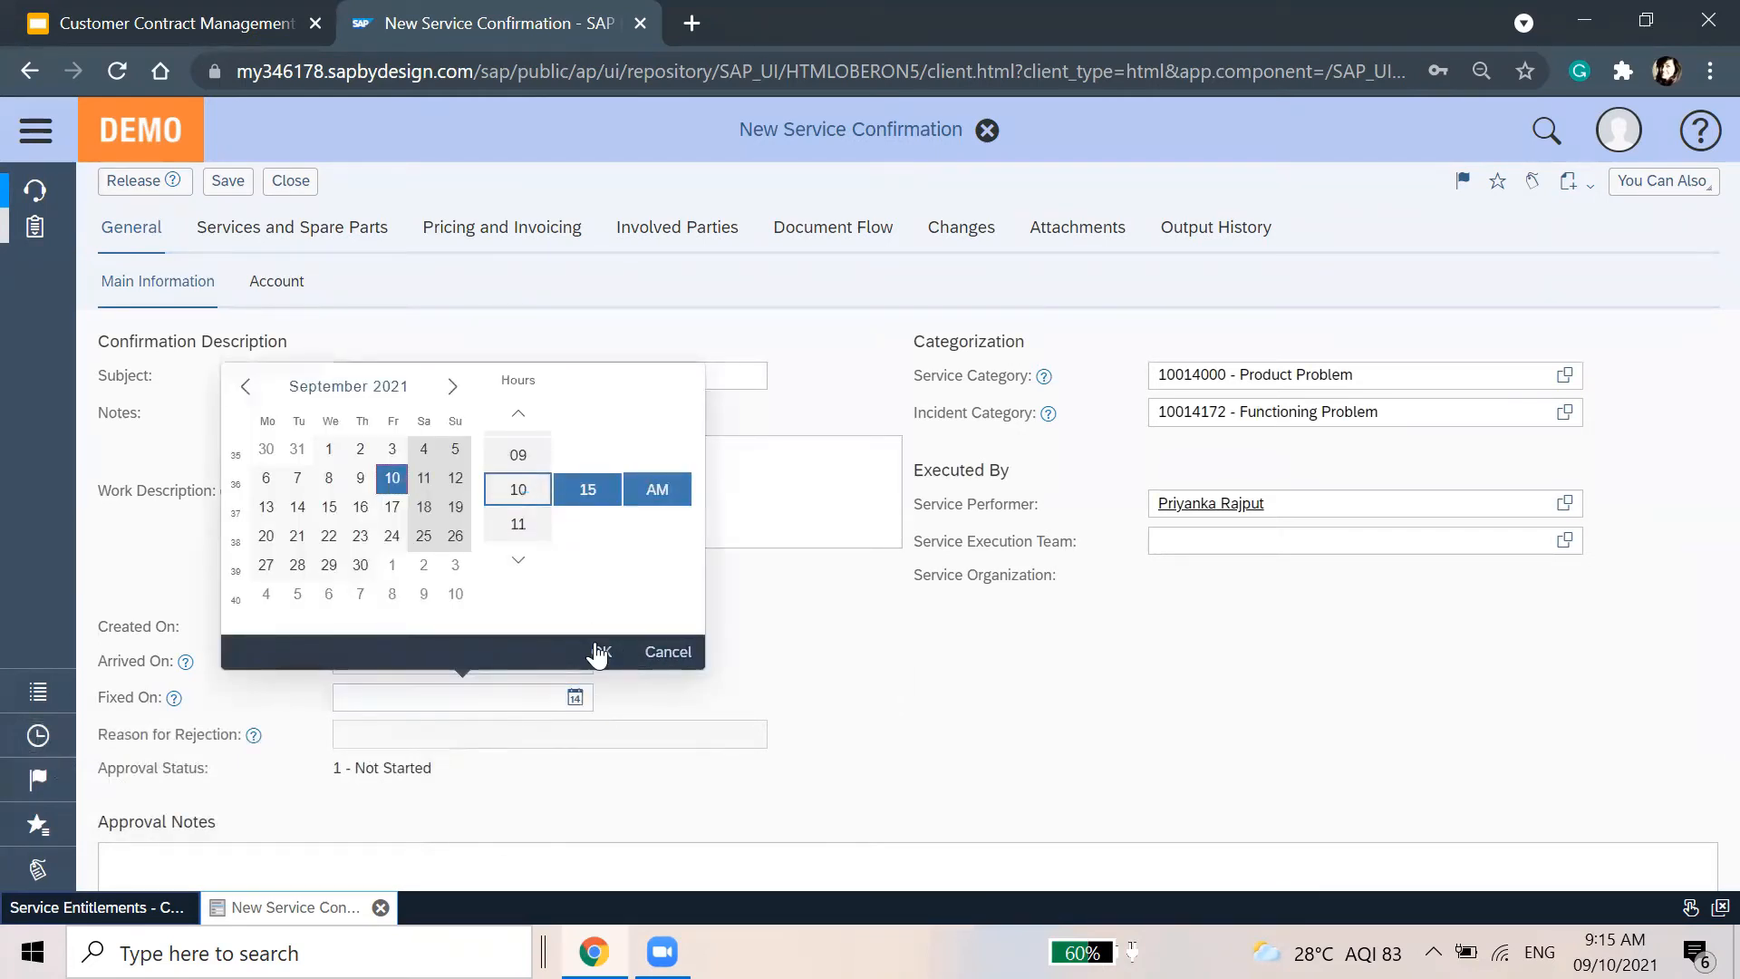
left_click(600, 652)
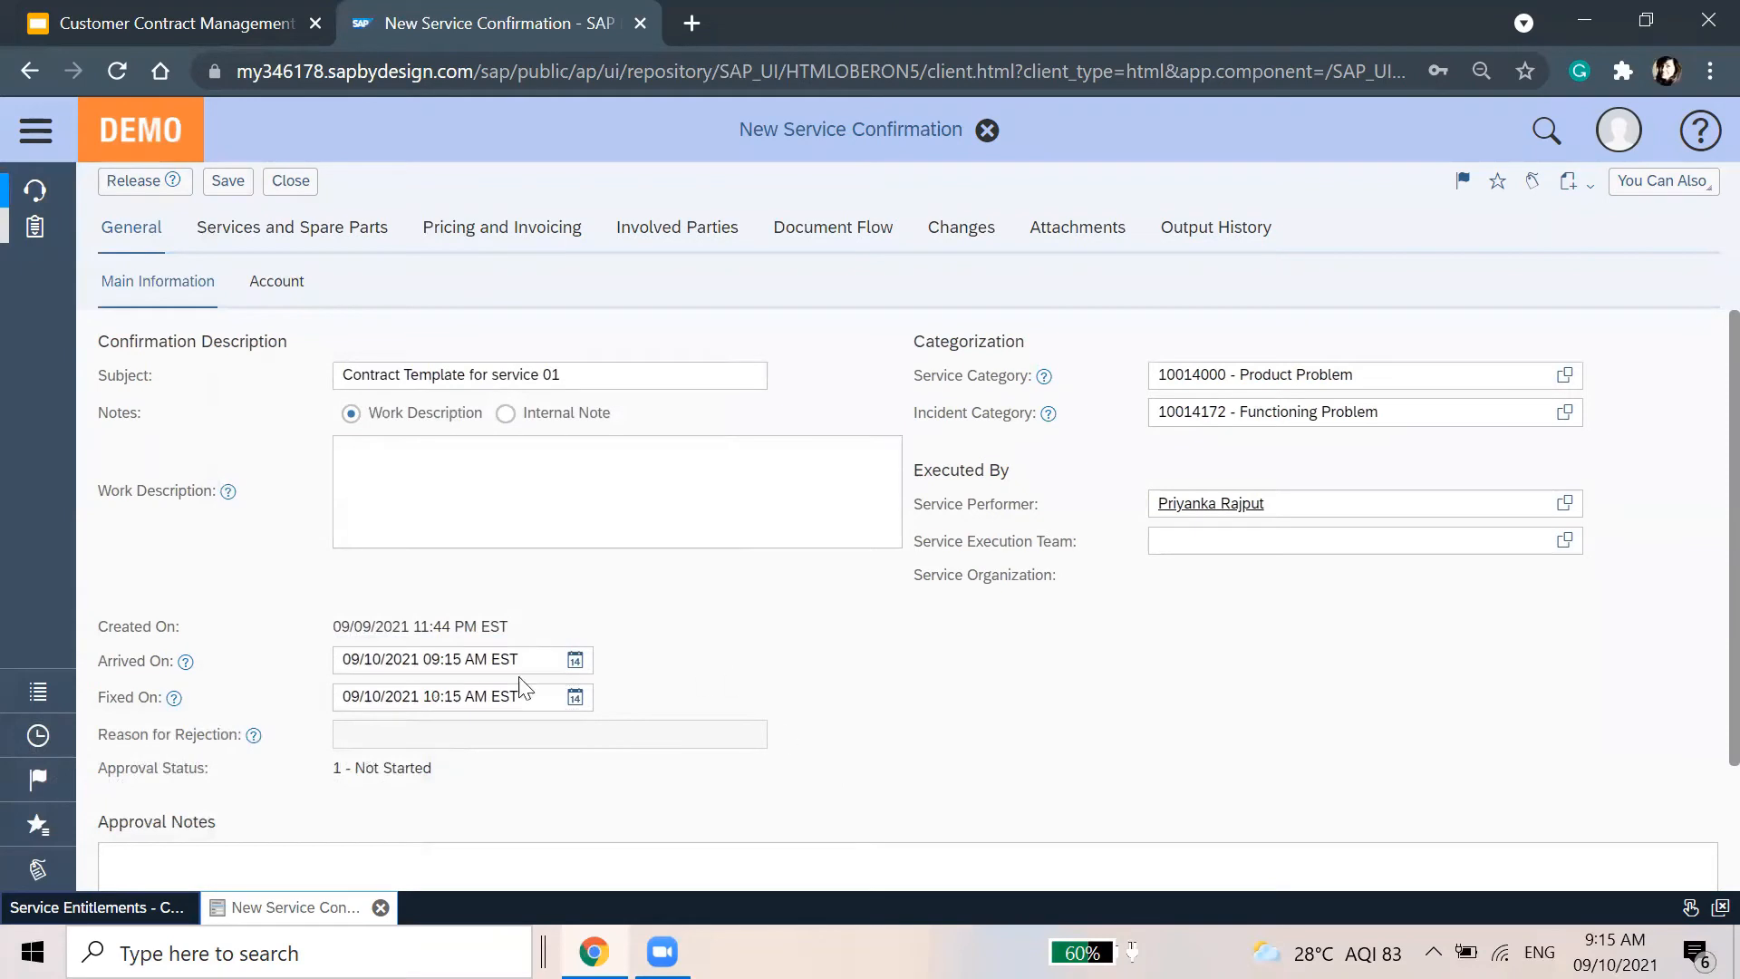
scroll(685, 729, "down", 2)
scroll(685, 702, "up", 2)
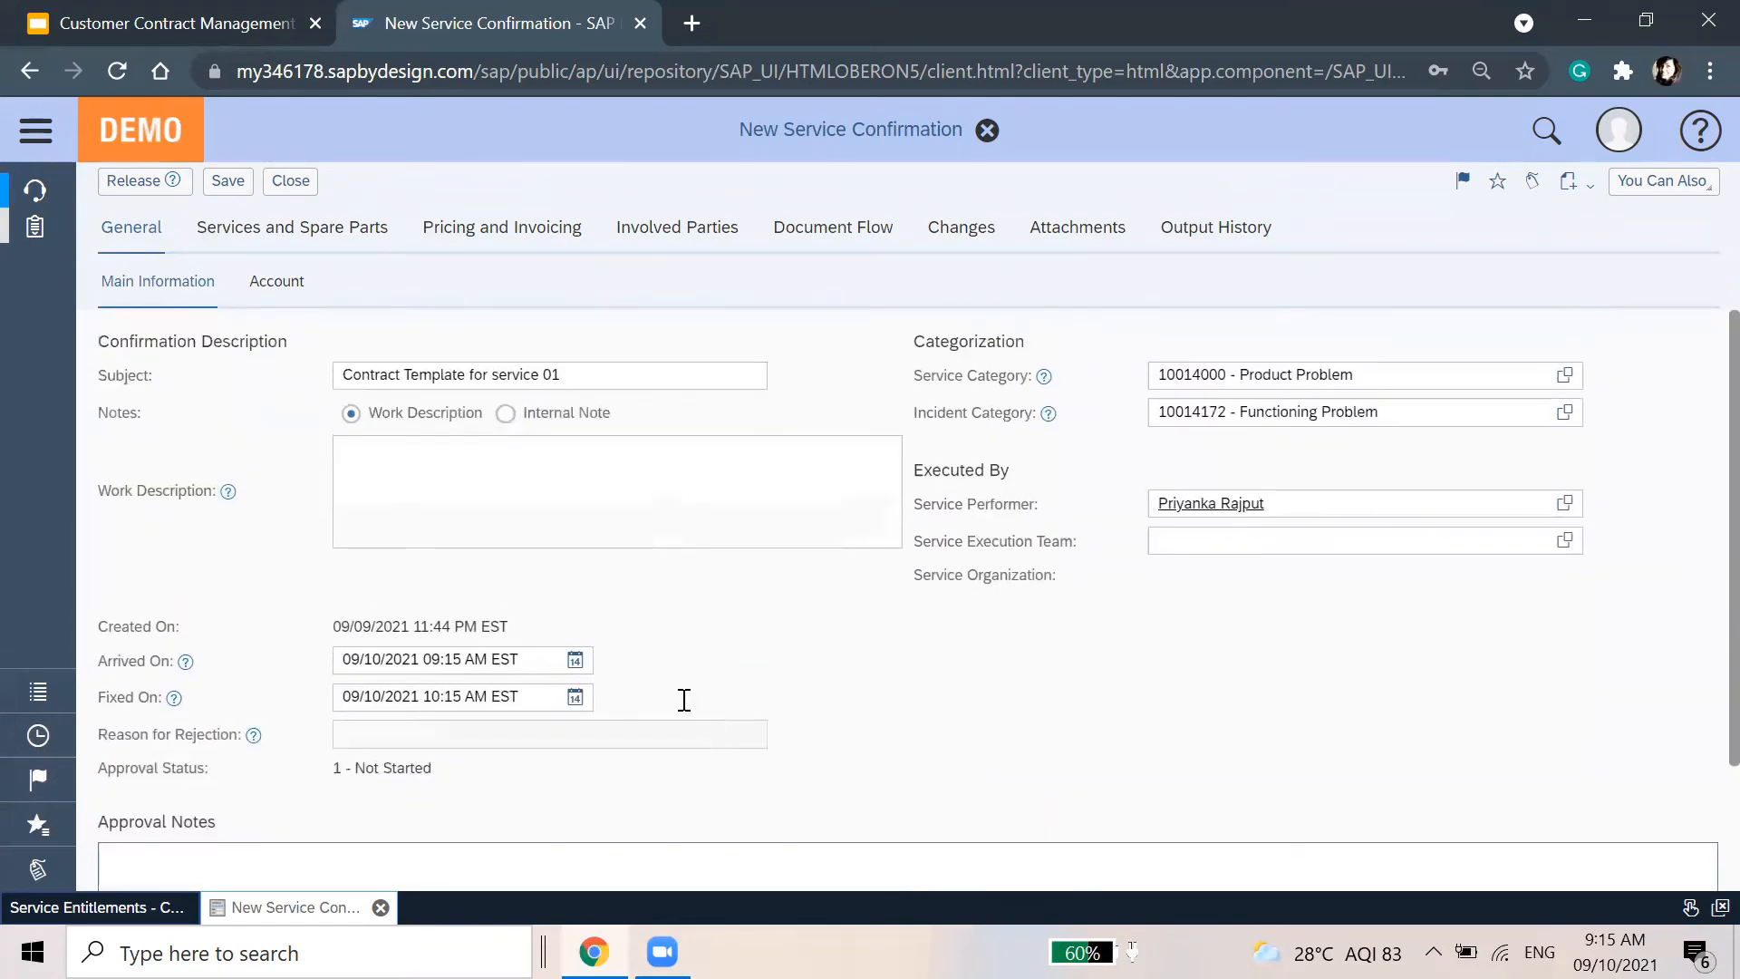
left_click(290, 229)
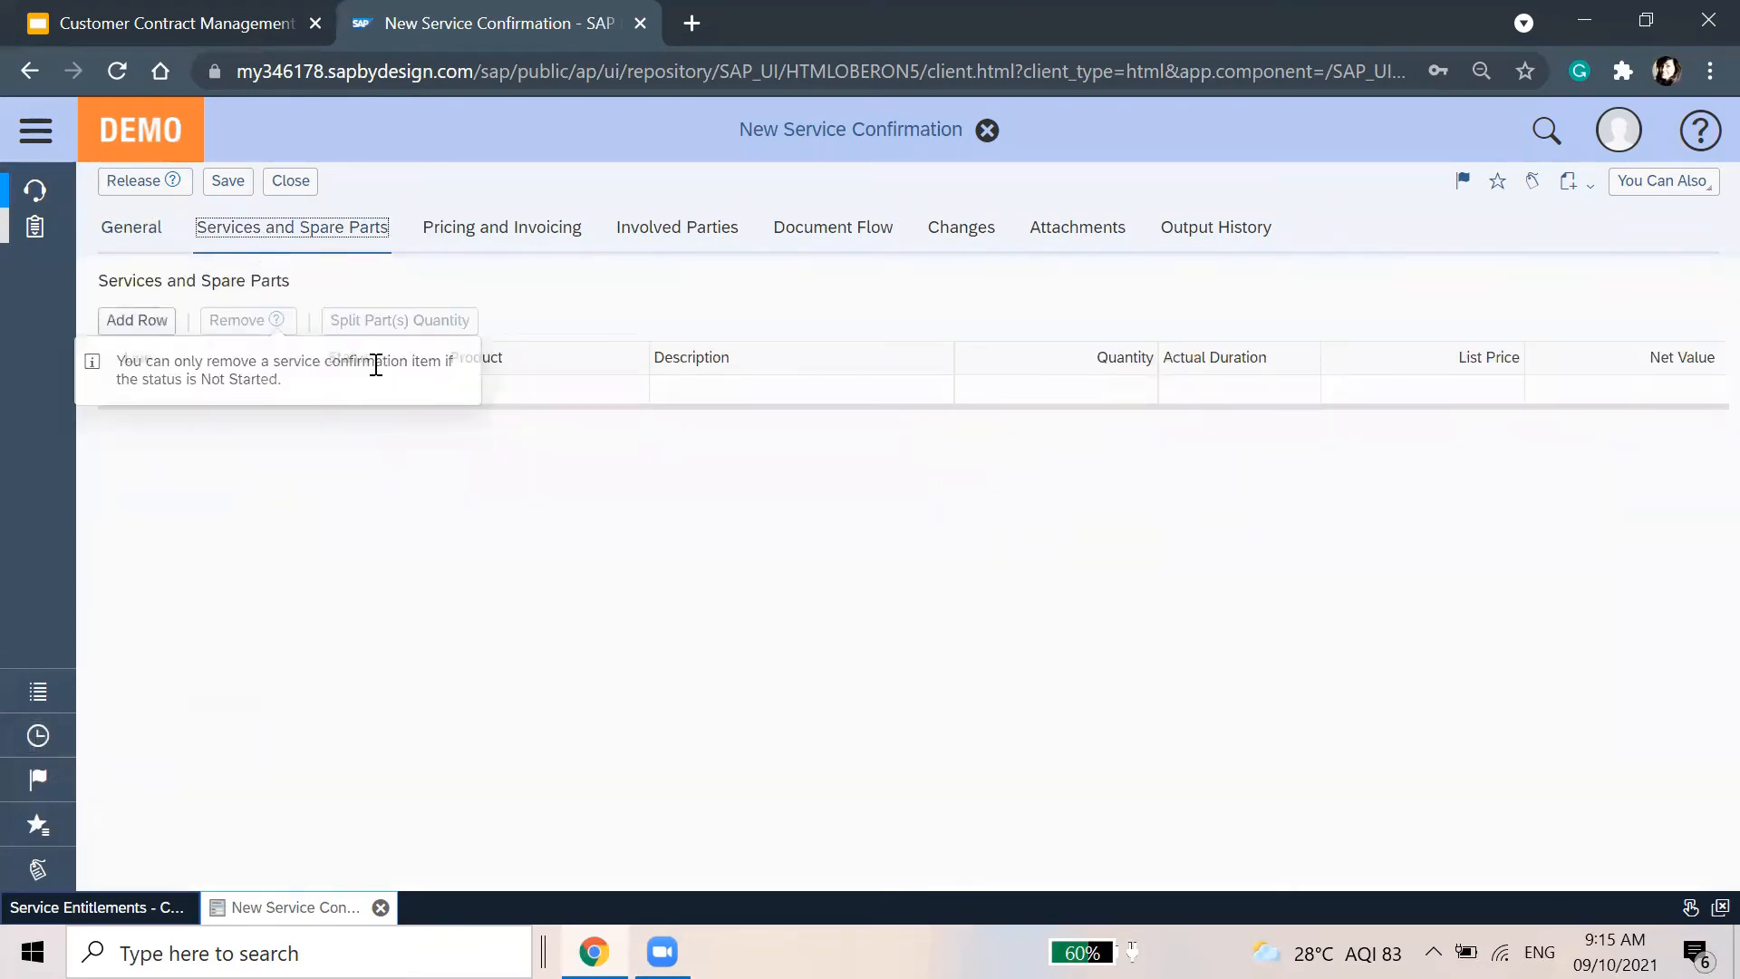
Add a line 10 item for the S200108 Repair service with a 100,00 USD list price
left_click(598, 408)
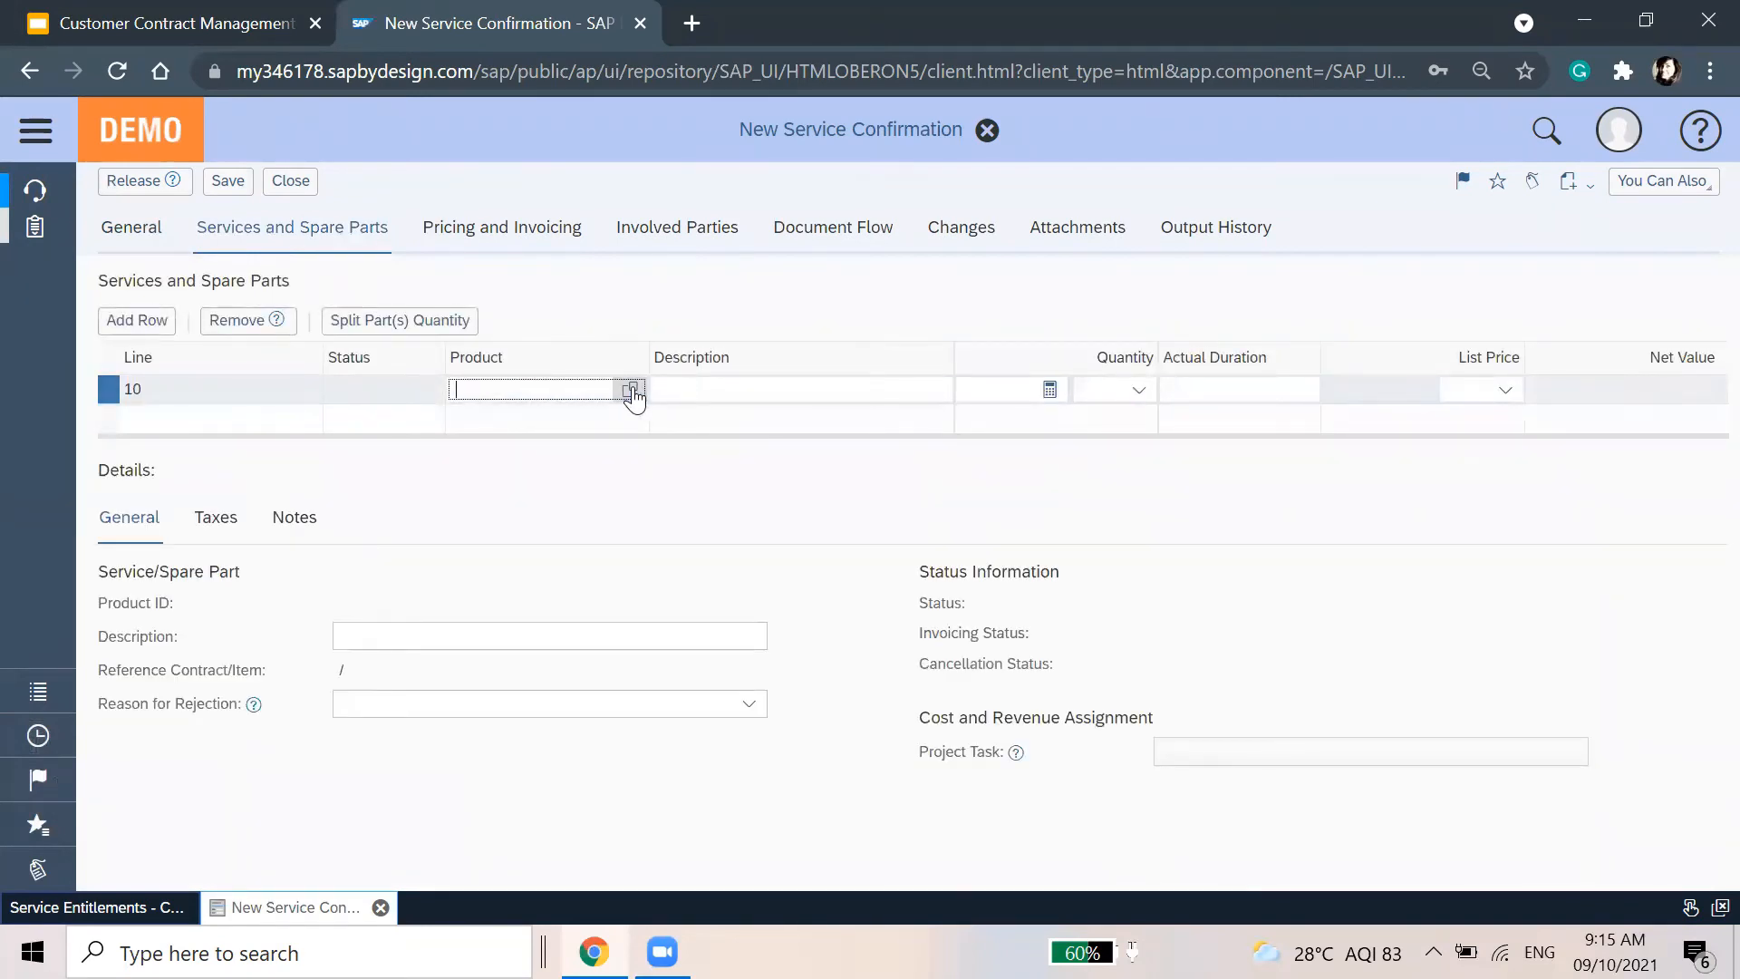
left_click(630, 390)
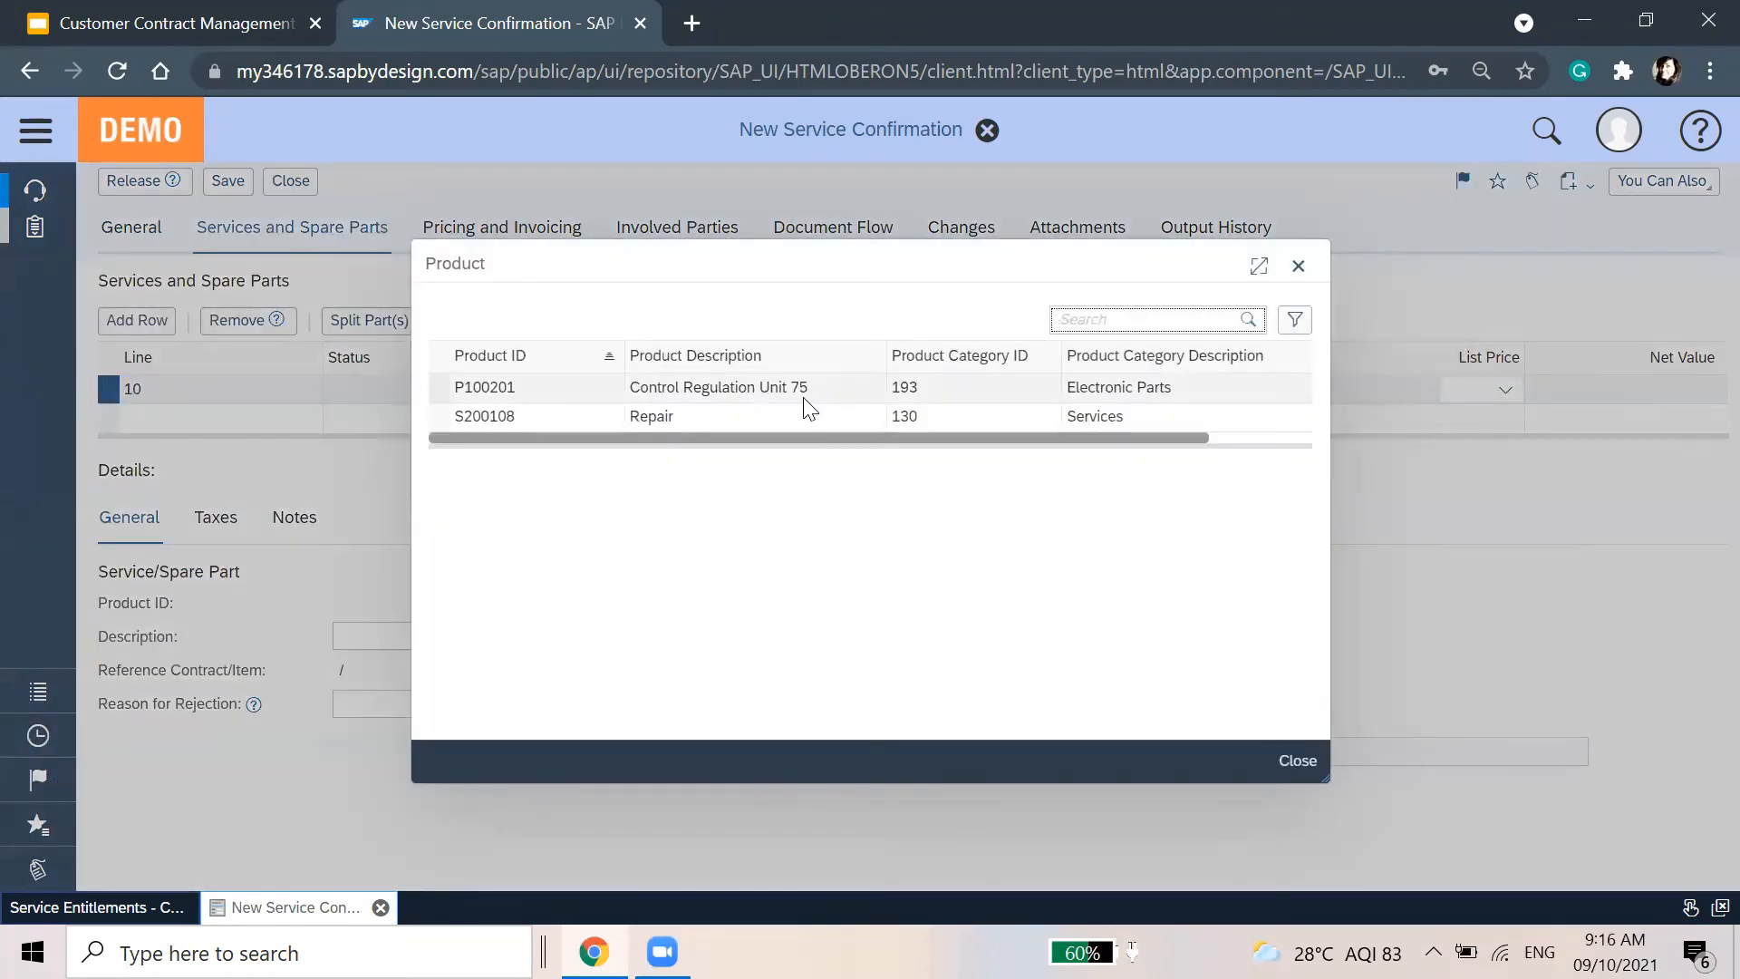
left_click(804, 410)
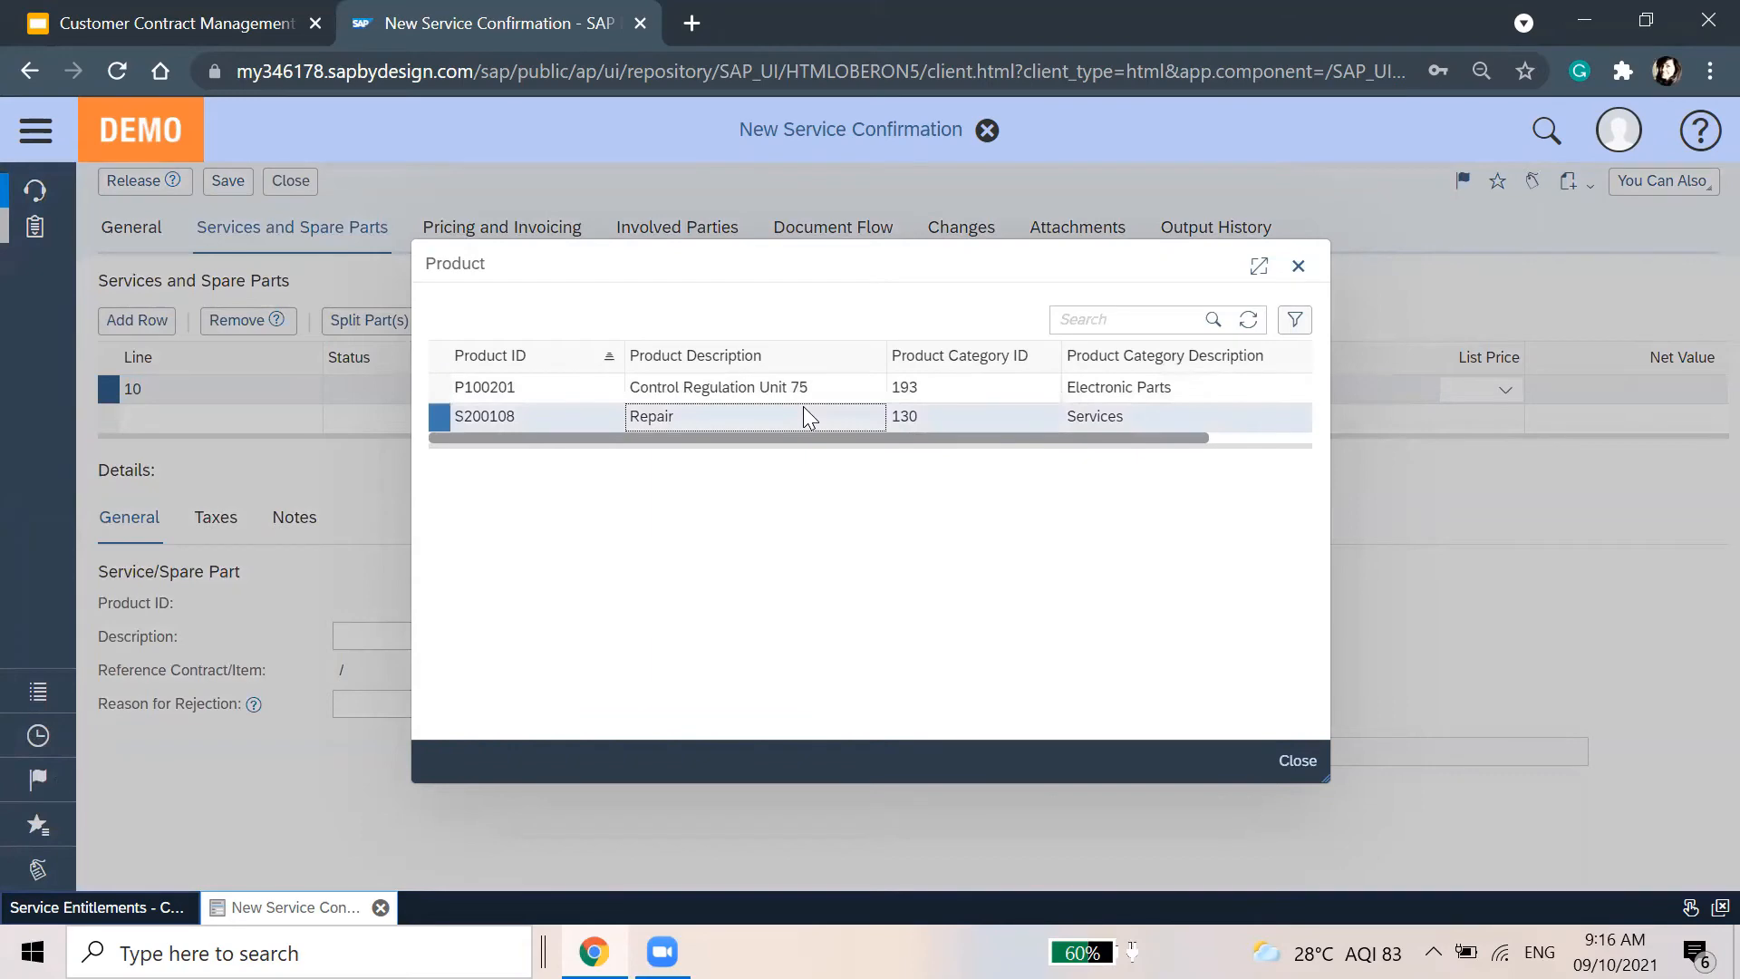
left_click(803, 406)
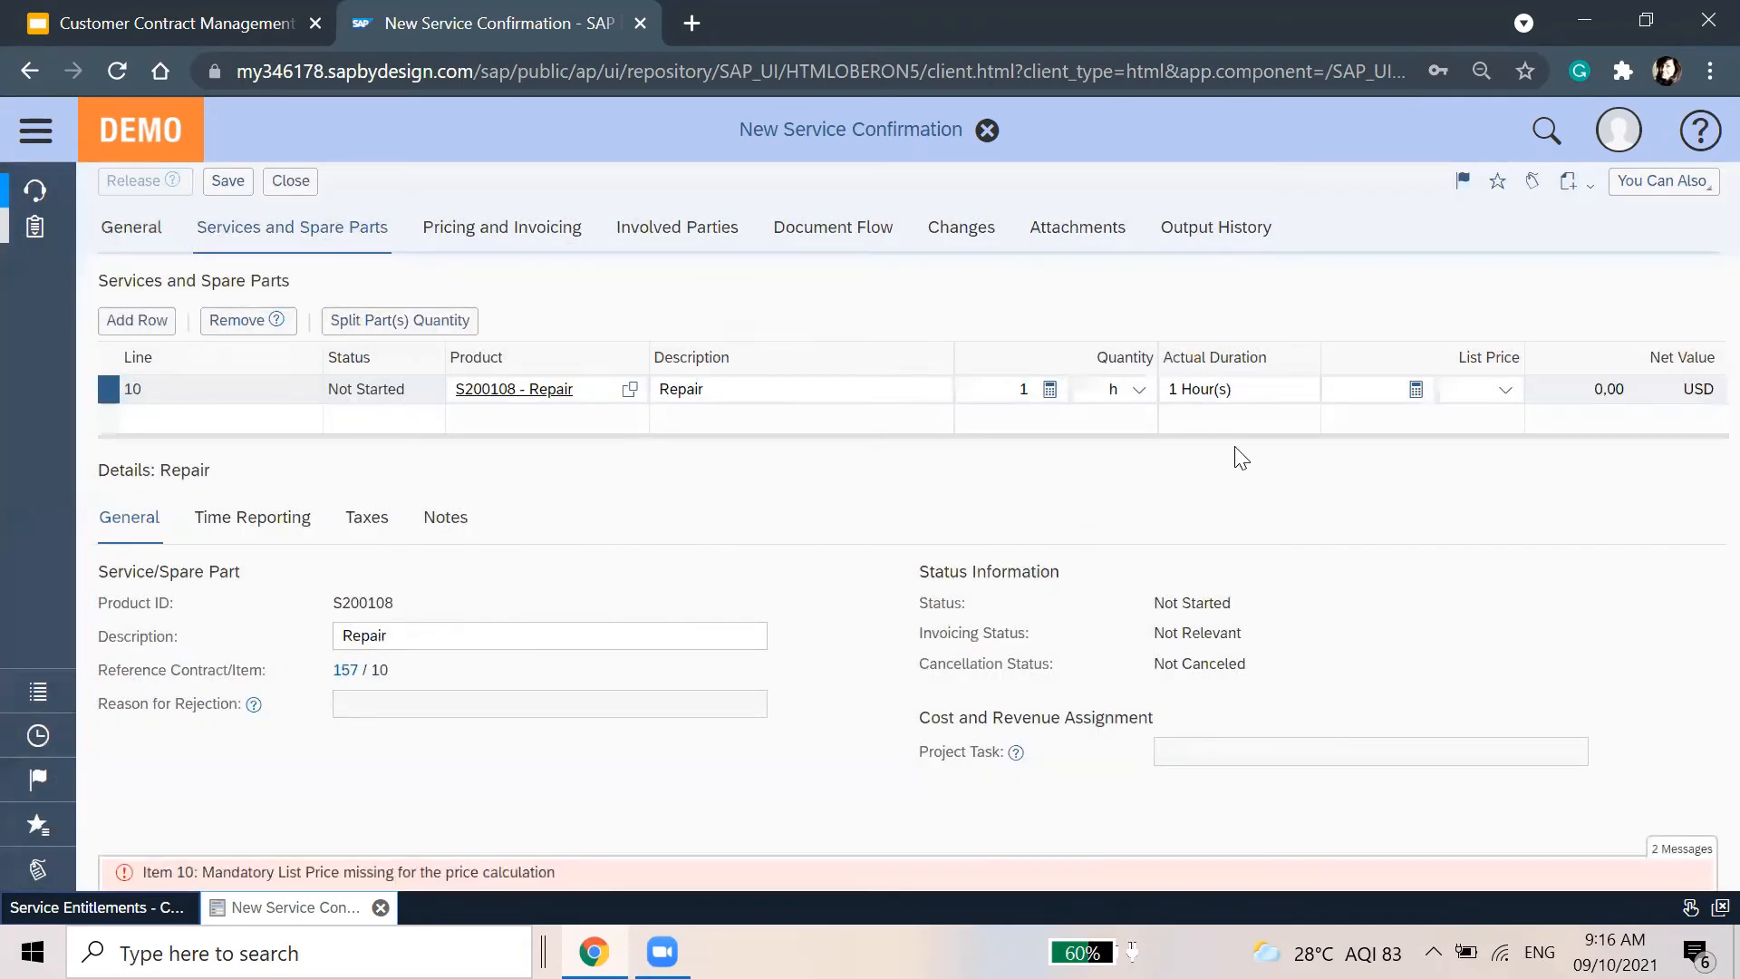
left_click(1350, 391)
type("100")
key("Return")
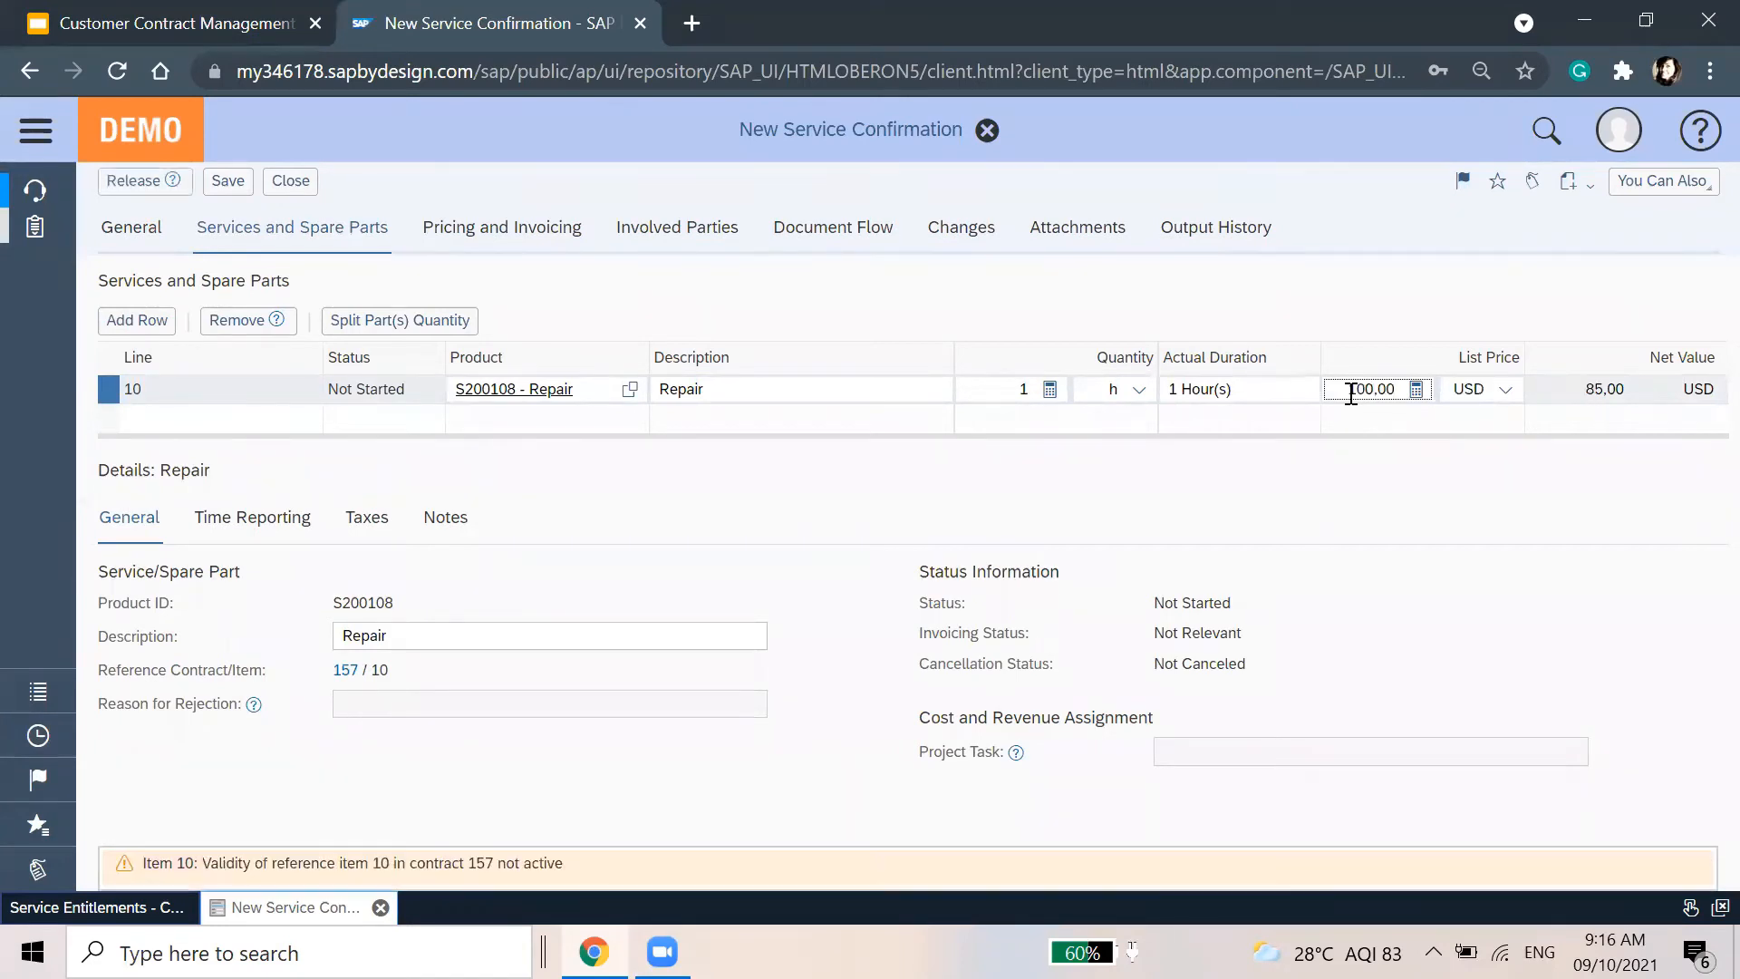
Release service confirmation 1223, check the save messages, and refresh the contracts list
left_click(114, 184)
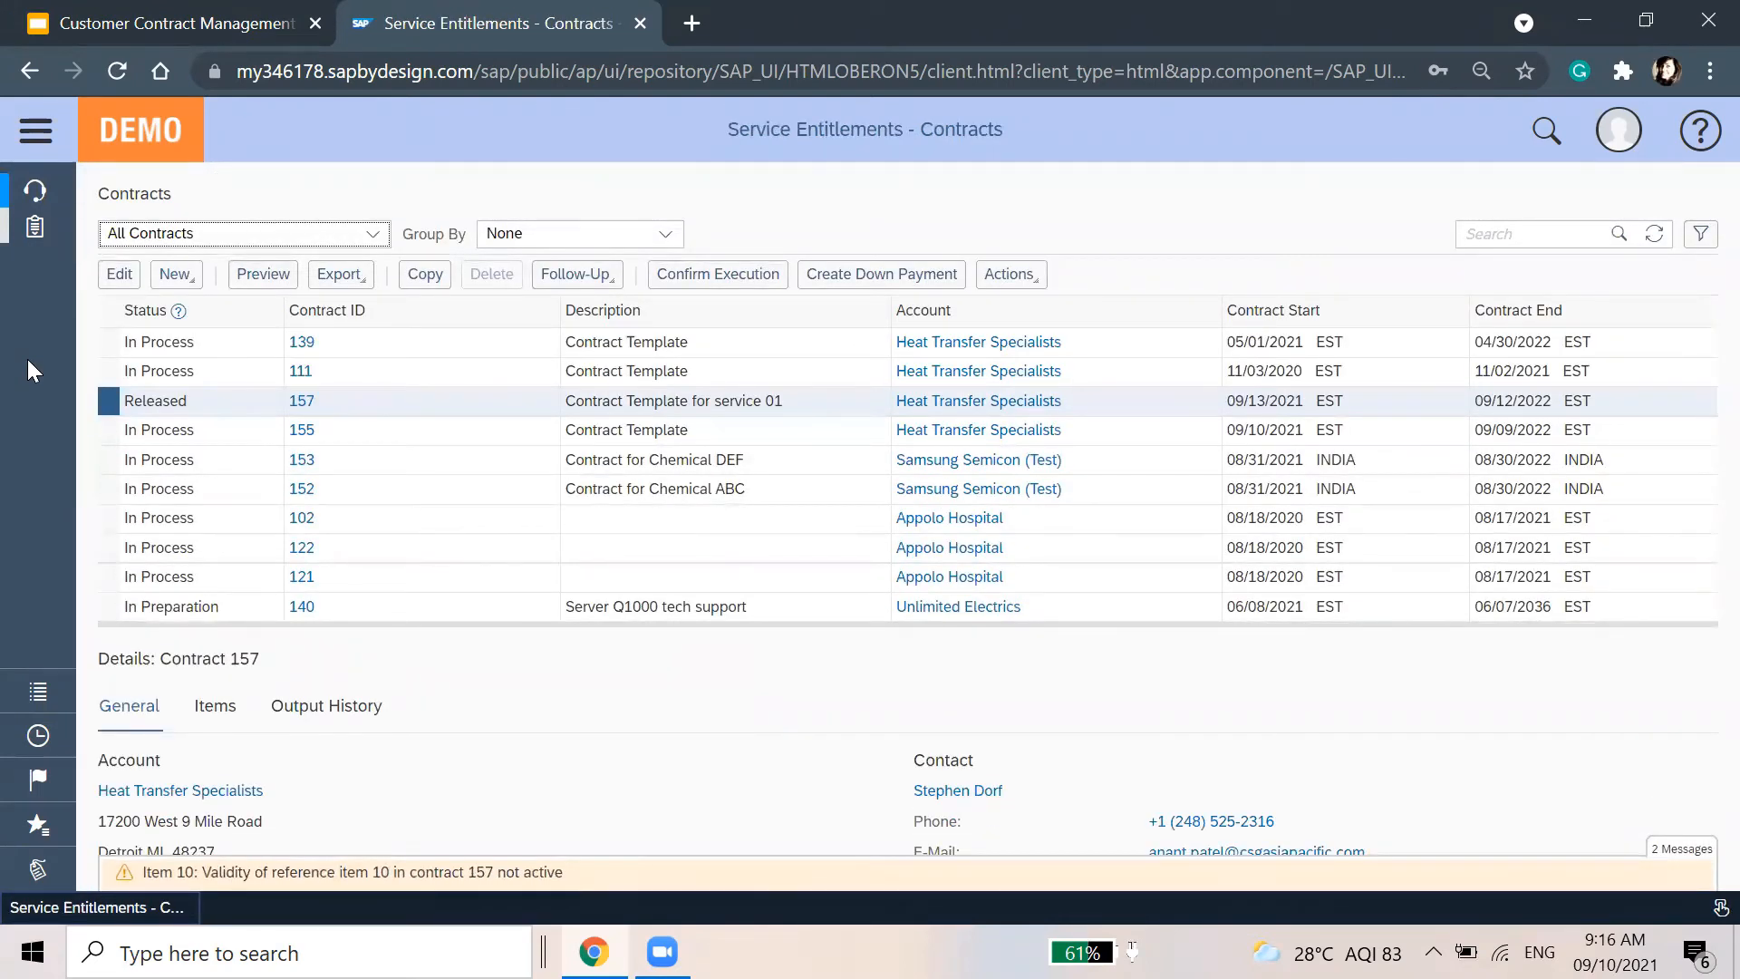
left_click(373, 875)
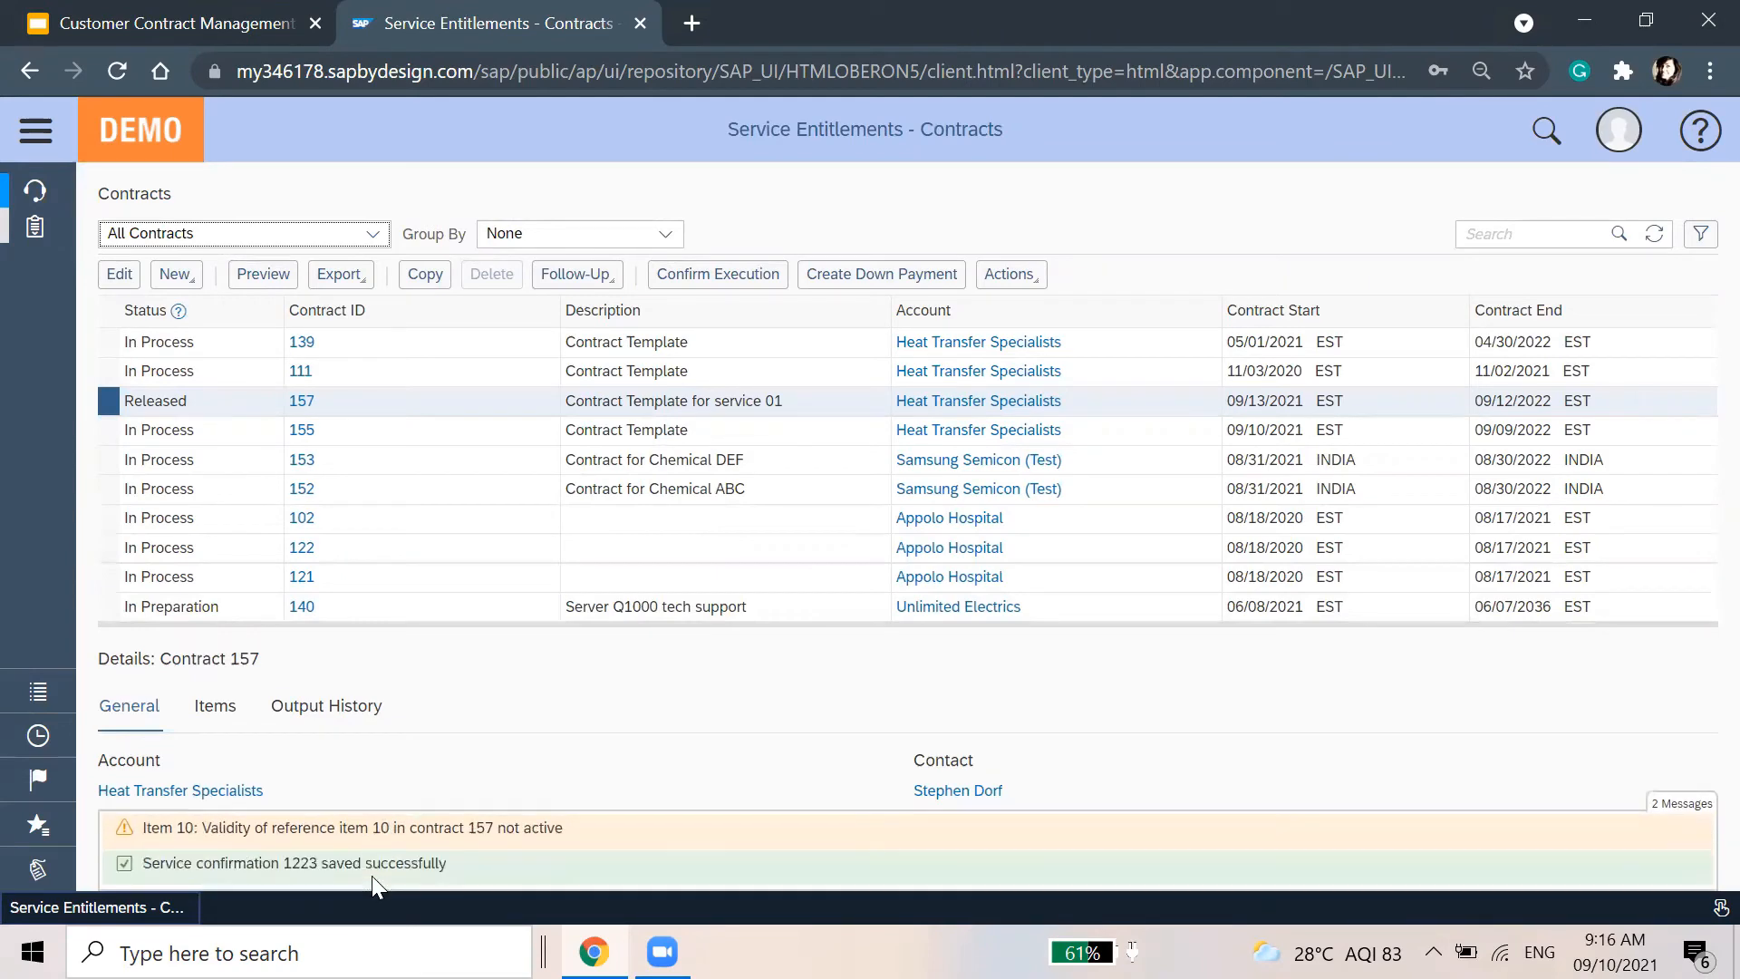
left_click(1649, 236)
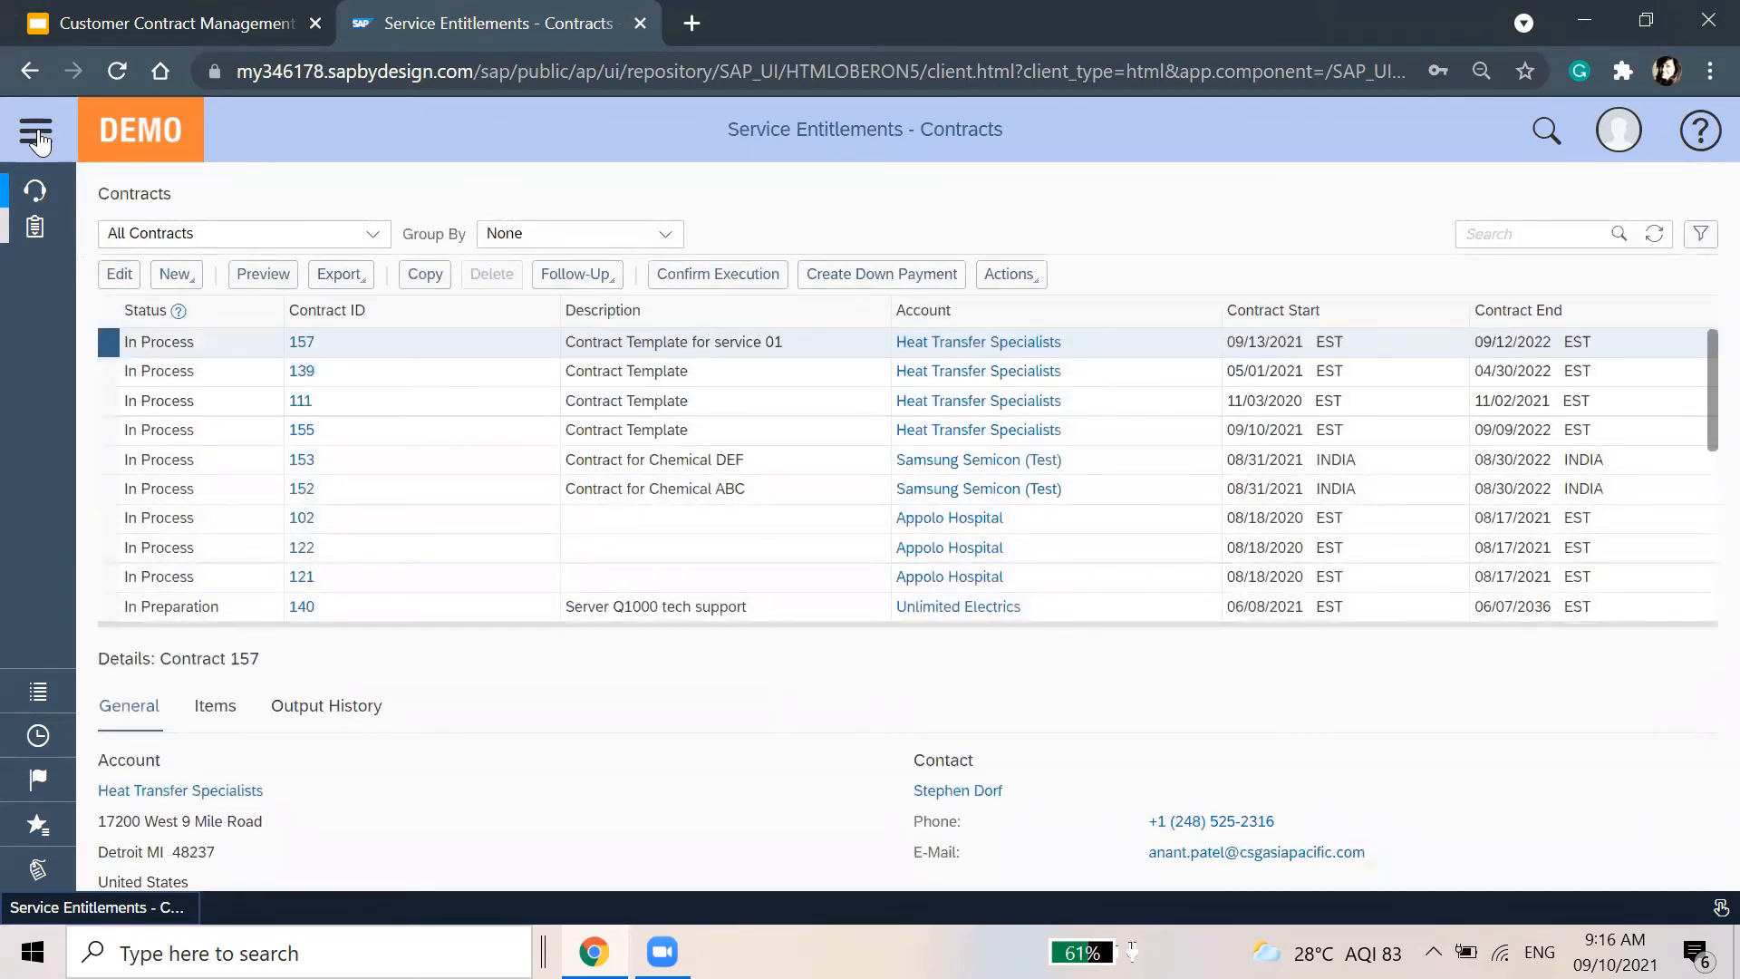
Use the 'customer in' navigation search to reach Customer Invoicing > Invoice Requests, showing request 157
left_click(36, 136)
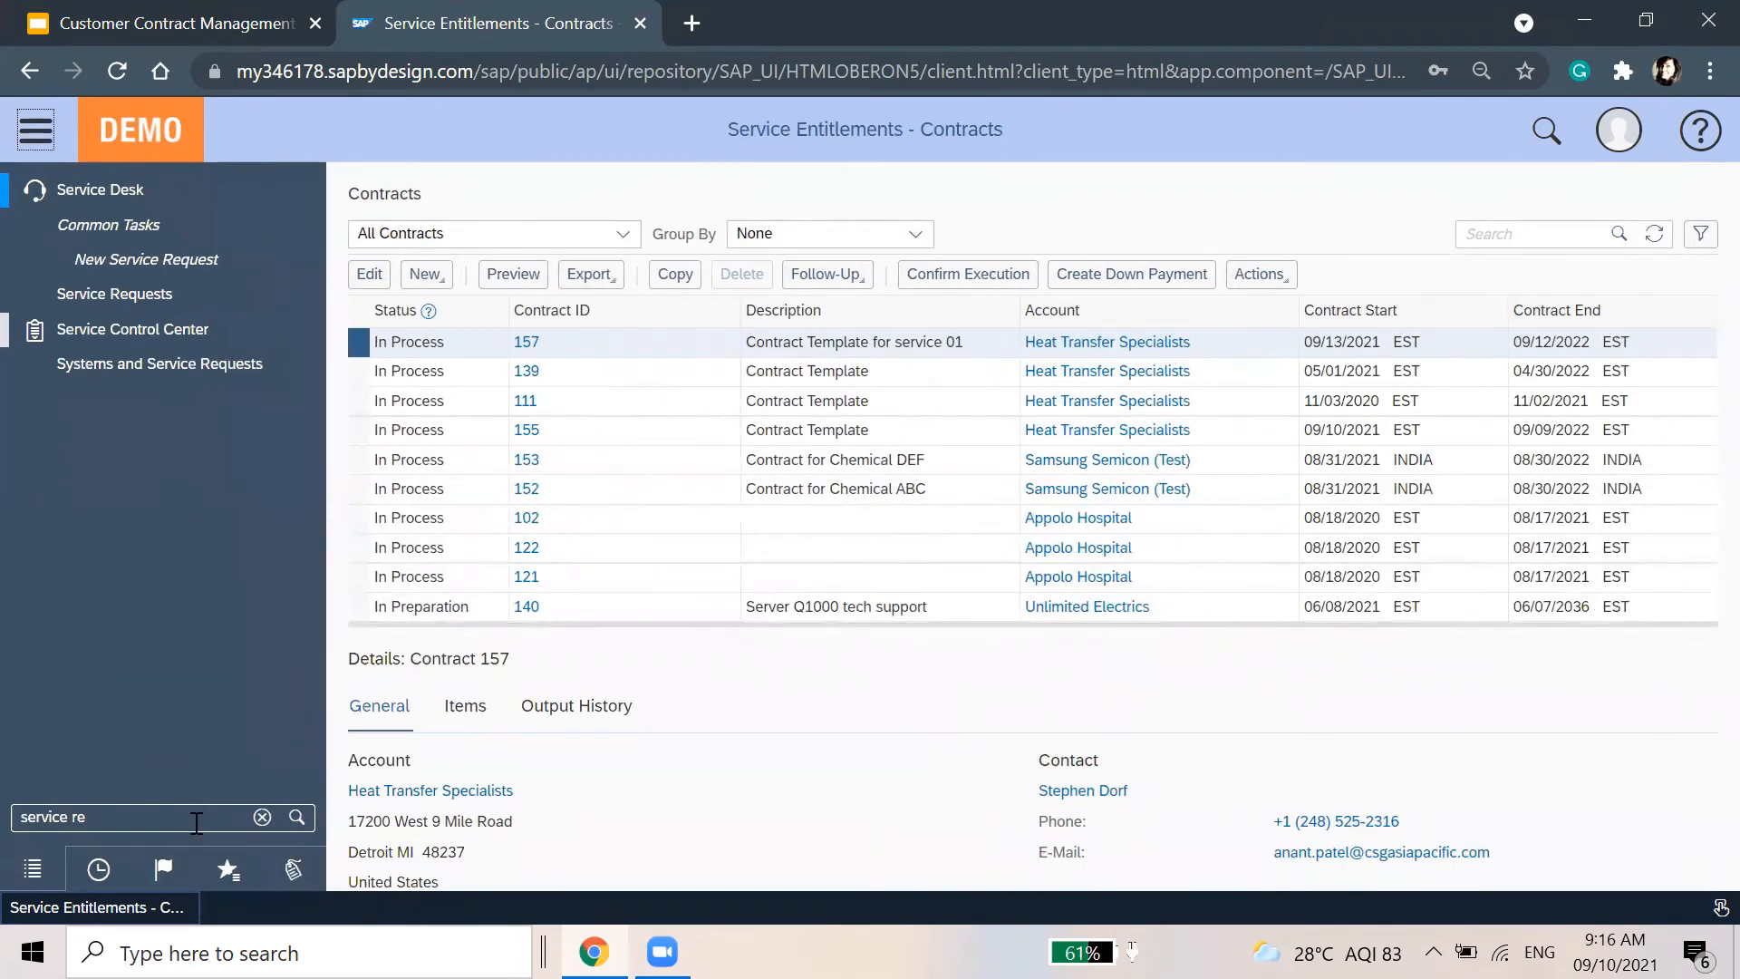
left_click(196, 822)
type("cu")
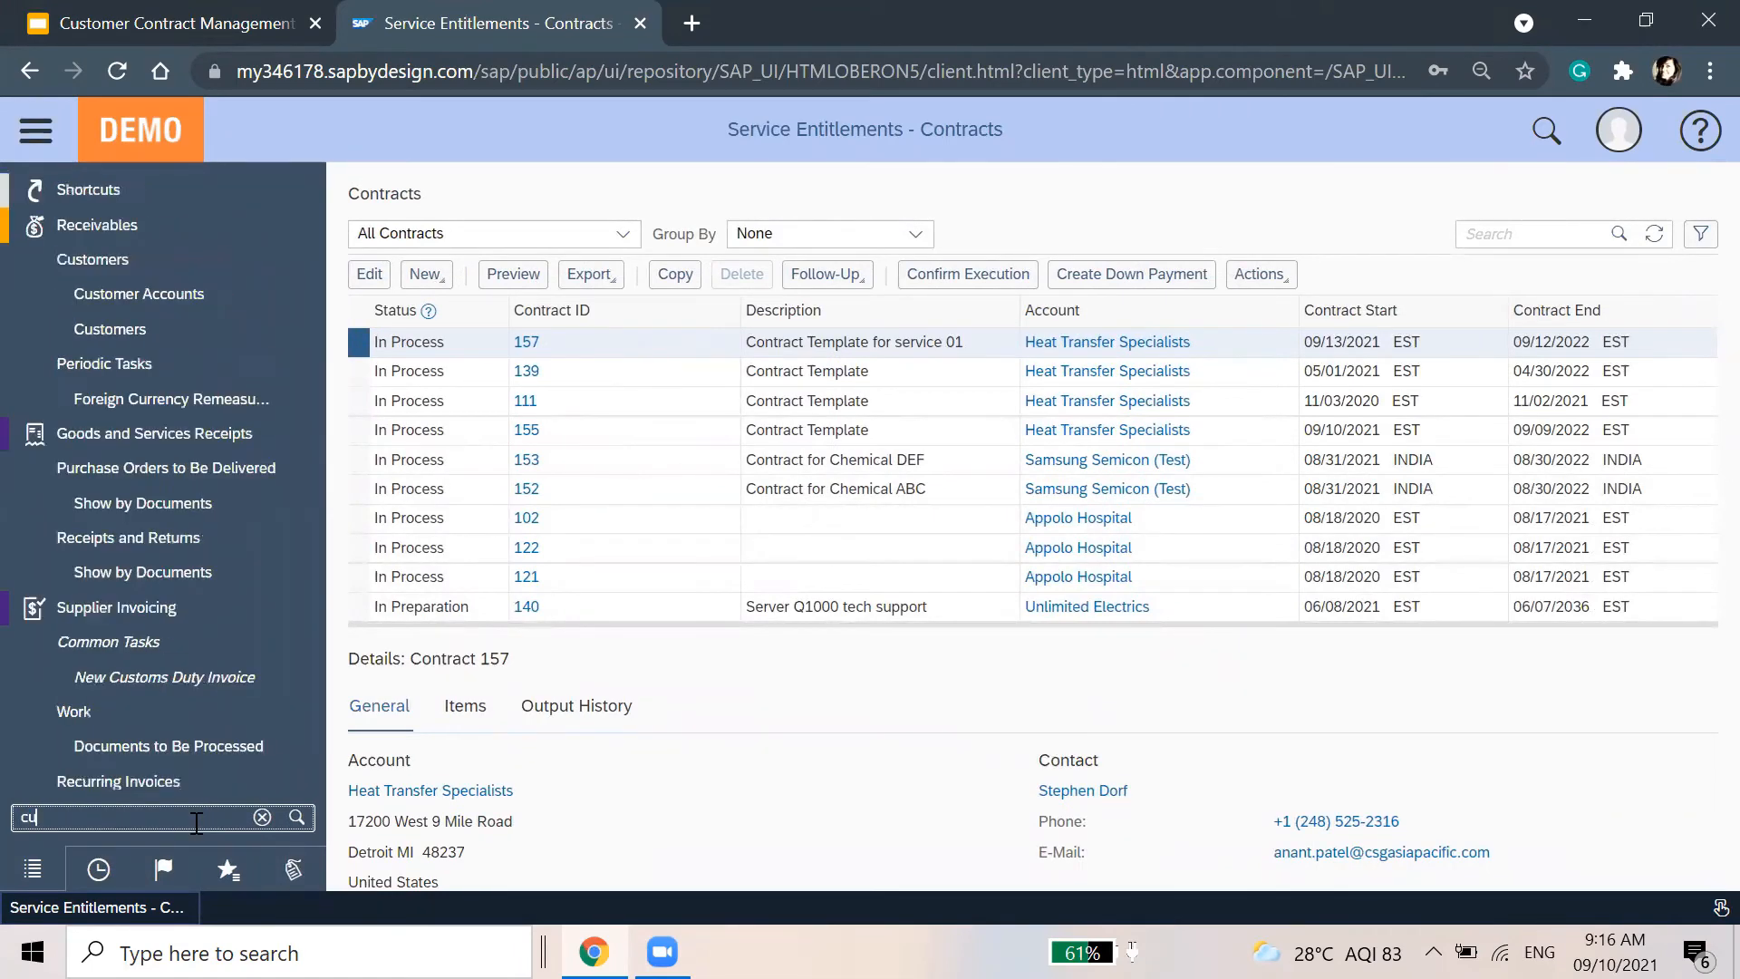
type("stomer inv")
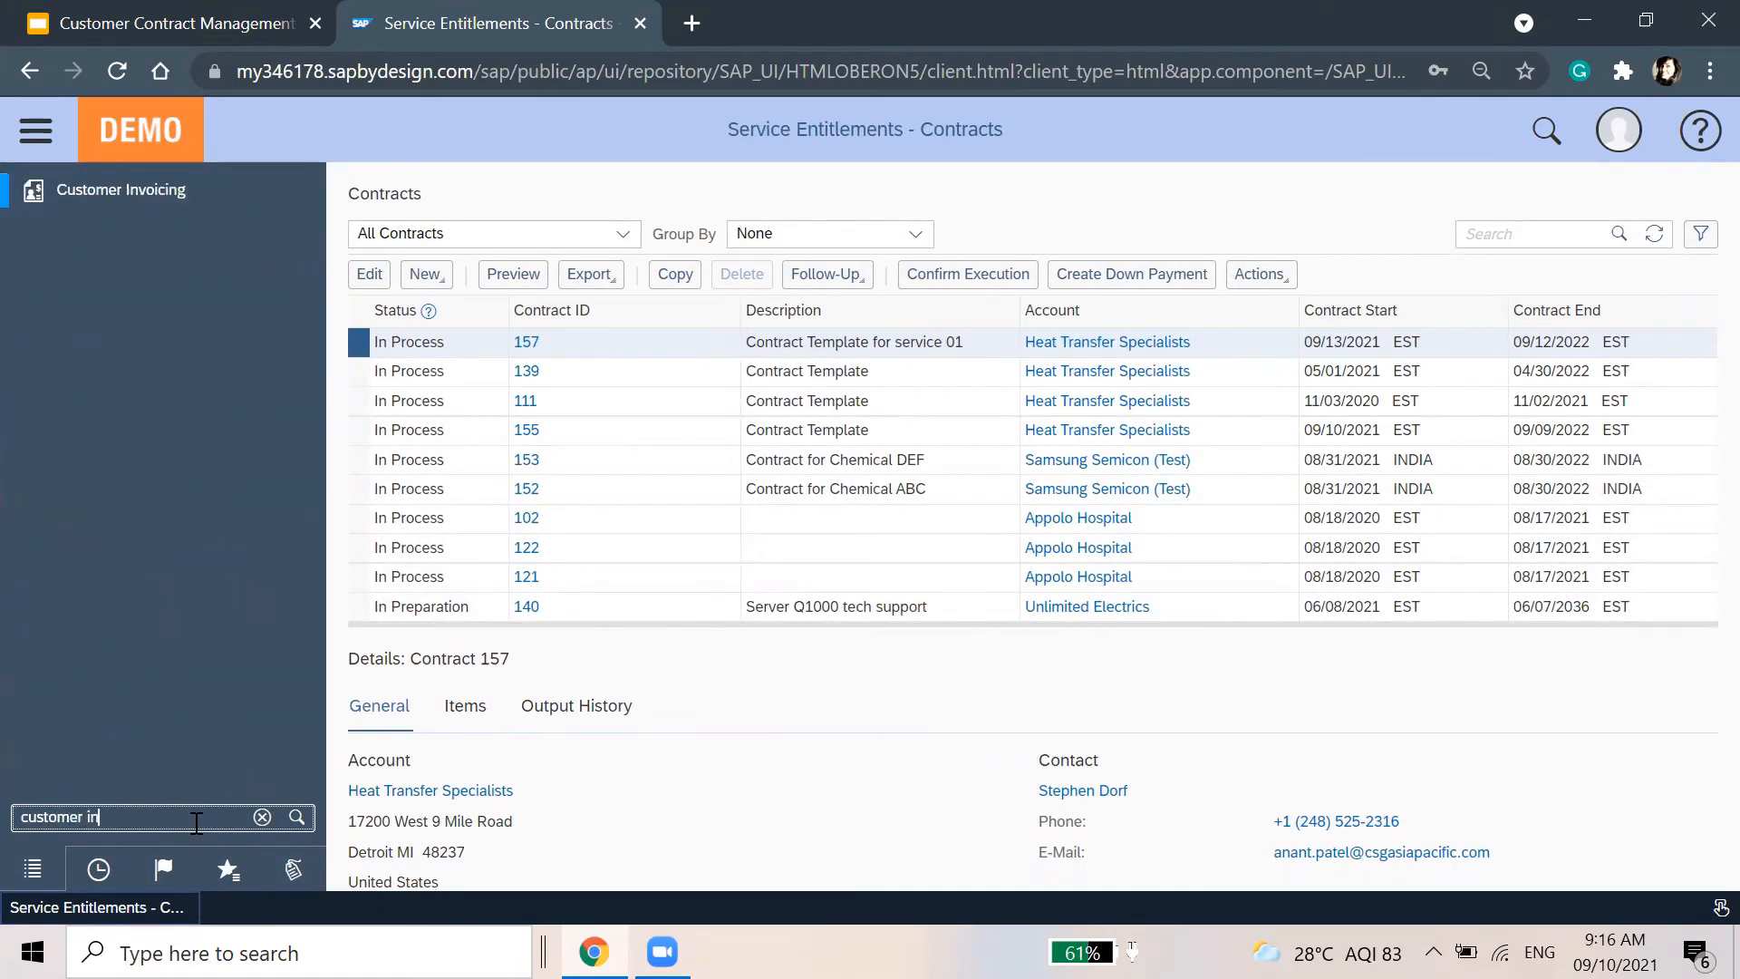
left_click(271, 189)
left_click(417, 390)
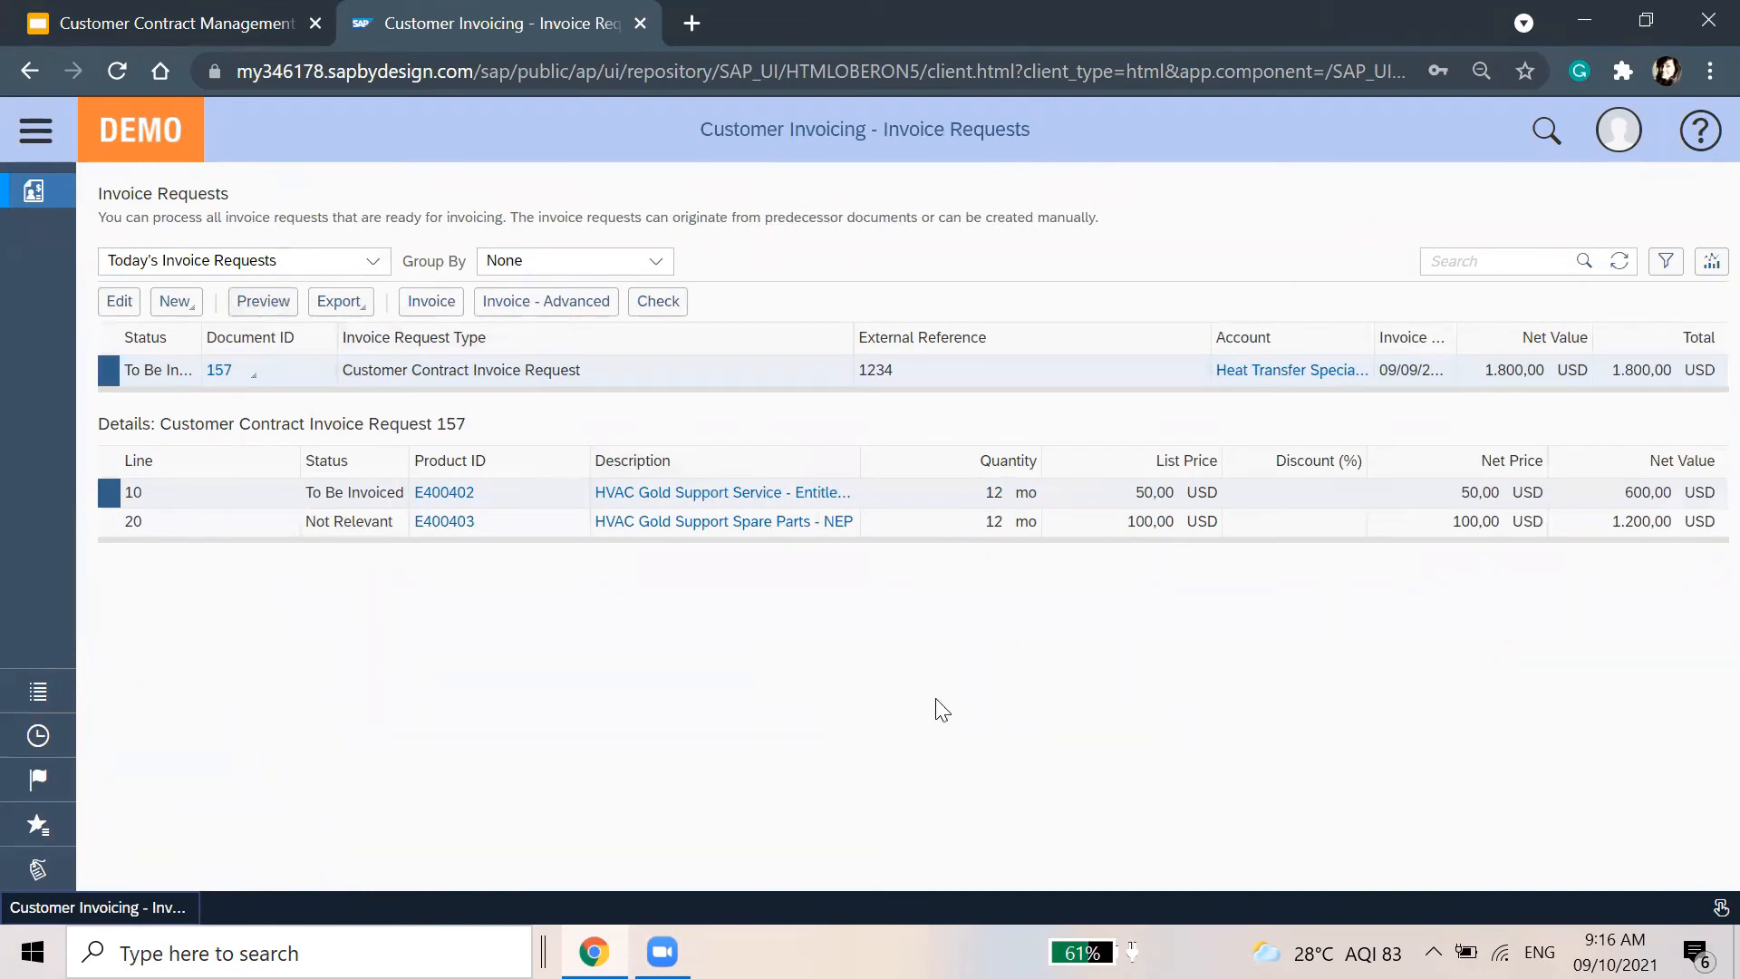
Invoice request 157, release the resulting 600,00 USD invoice 1INV-23-2021, and refresh the request list
left_click(414, 310)
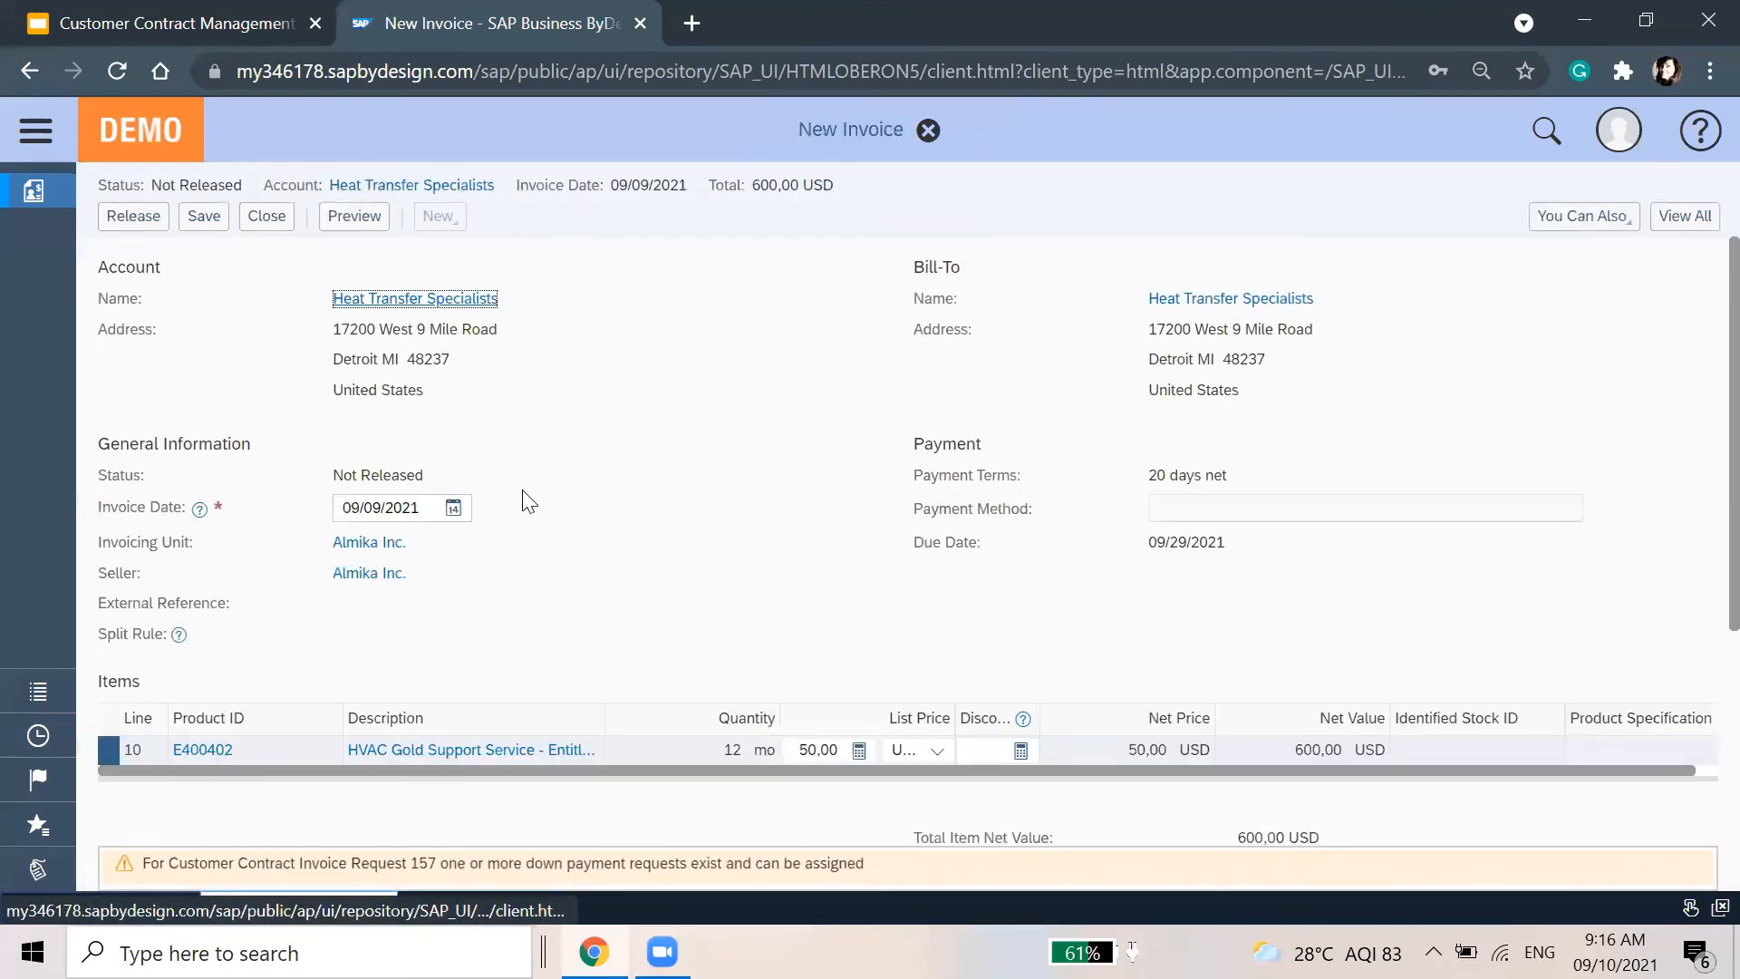
scroll(529, 501, "down", 4)
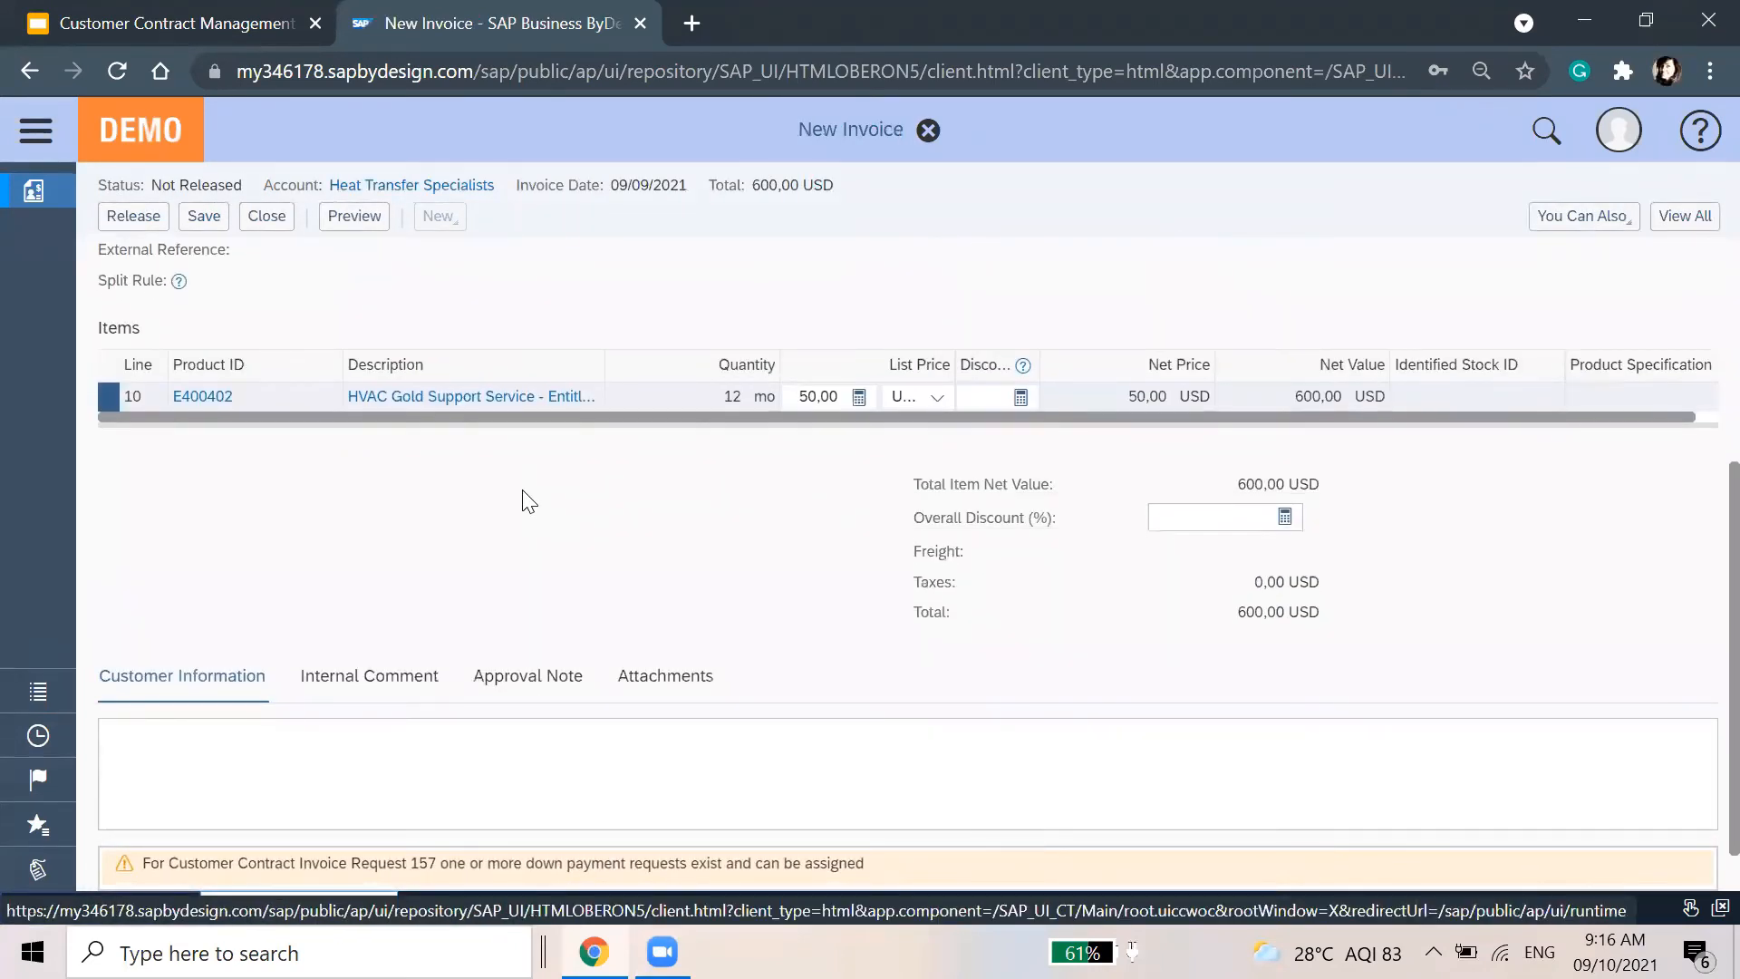
scroll(528, 501, "up", 4)
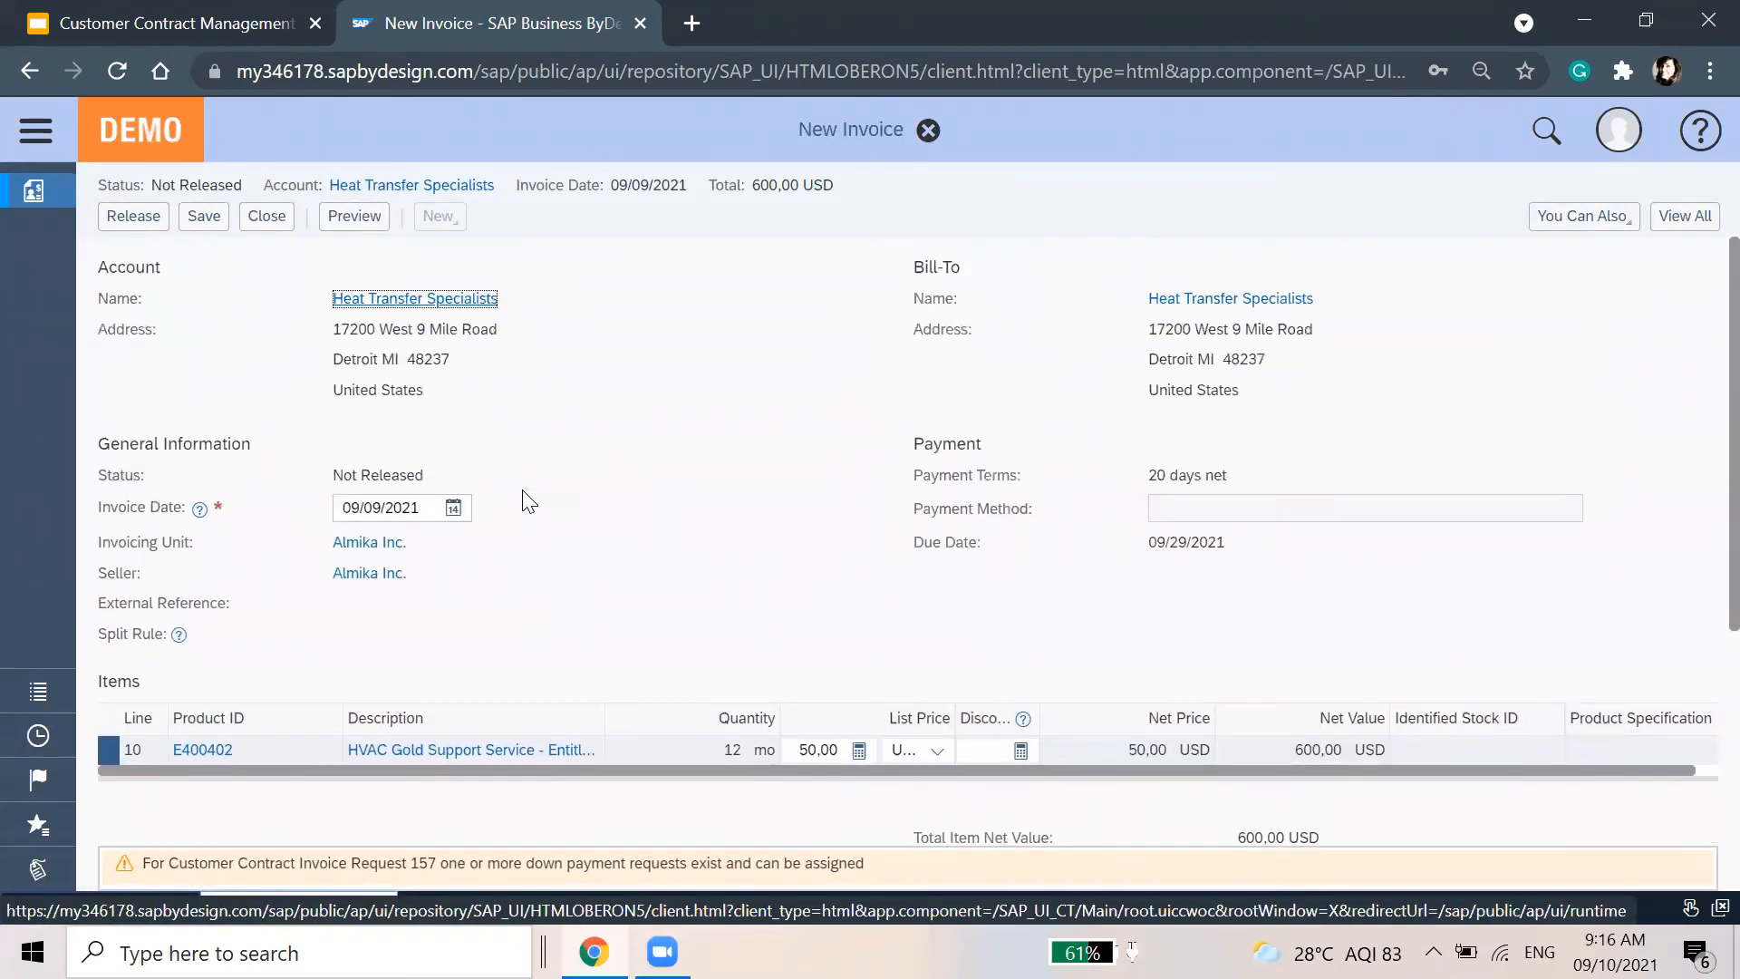
left_click(156, 218)
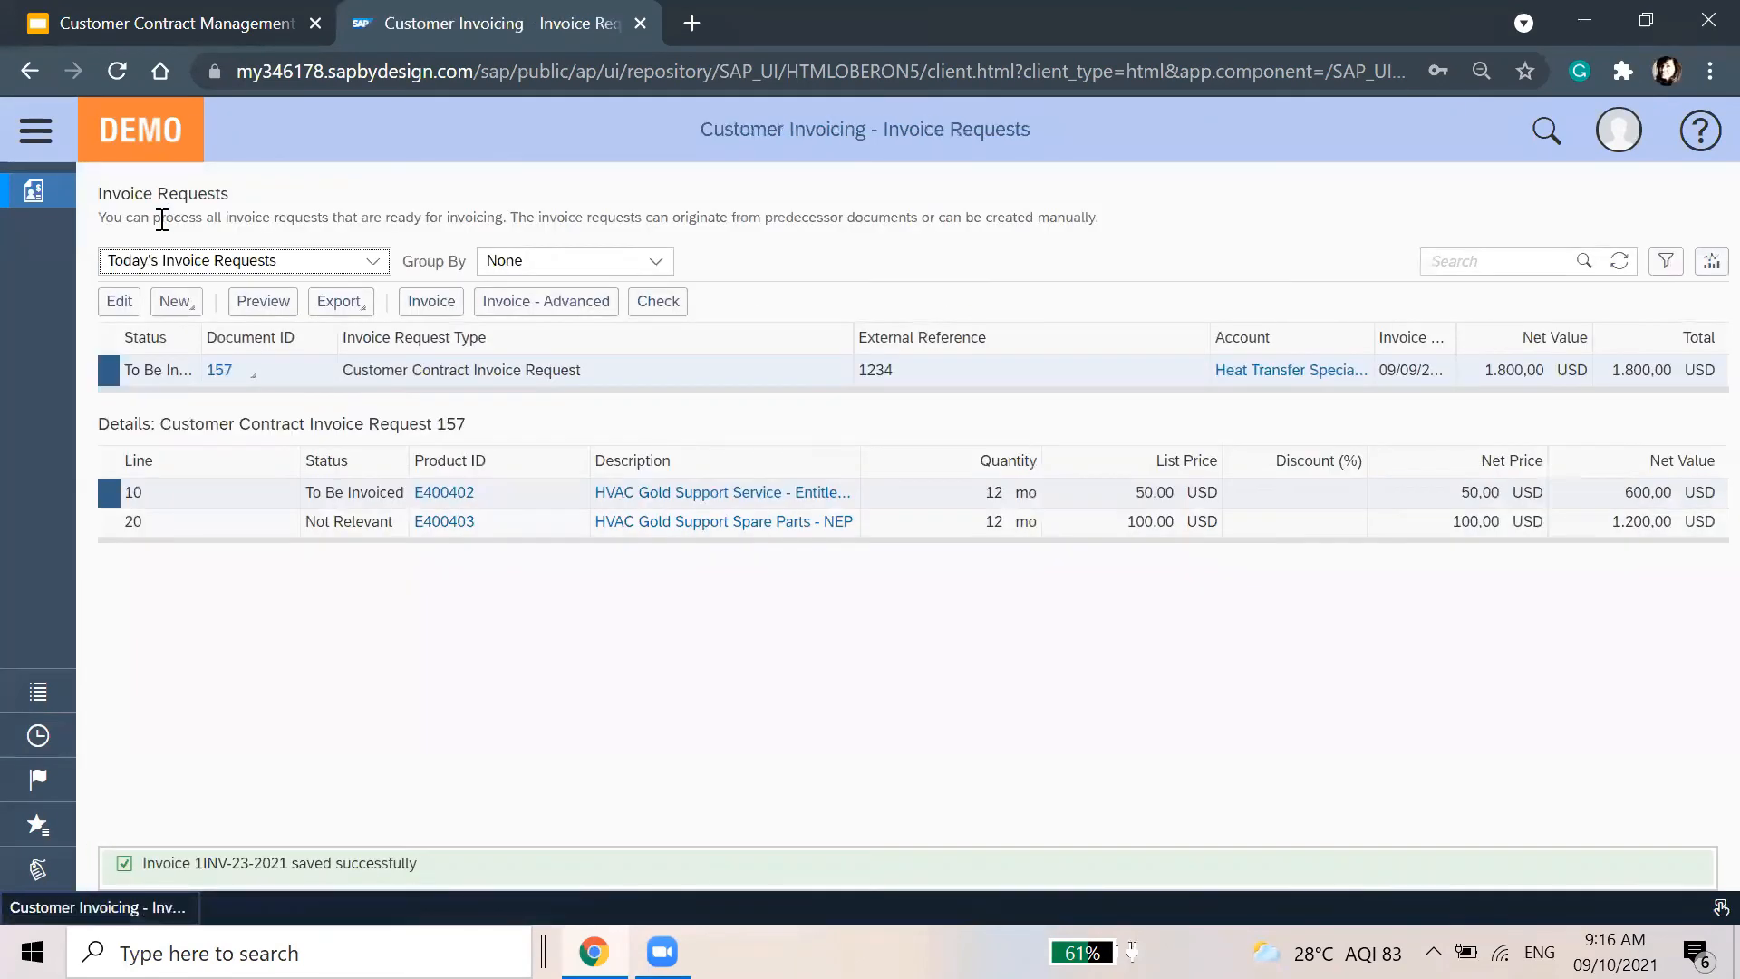
left_click(1619, 261)
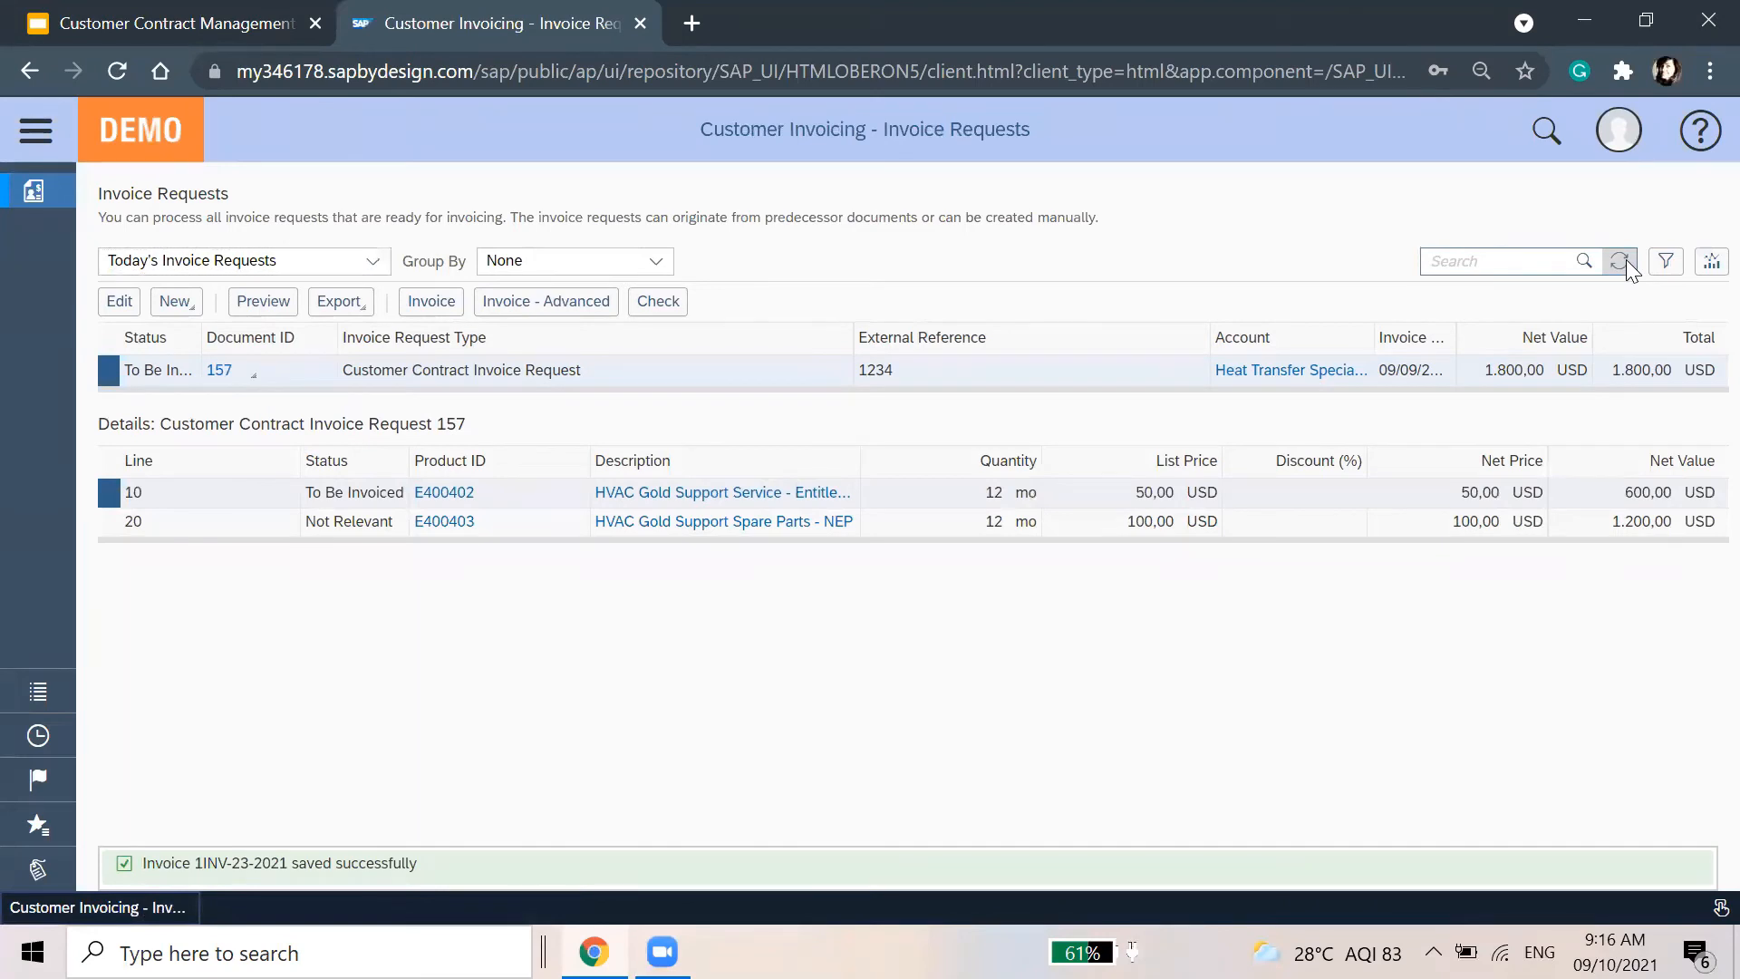
left_click(36, 132)
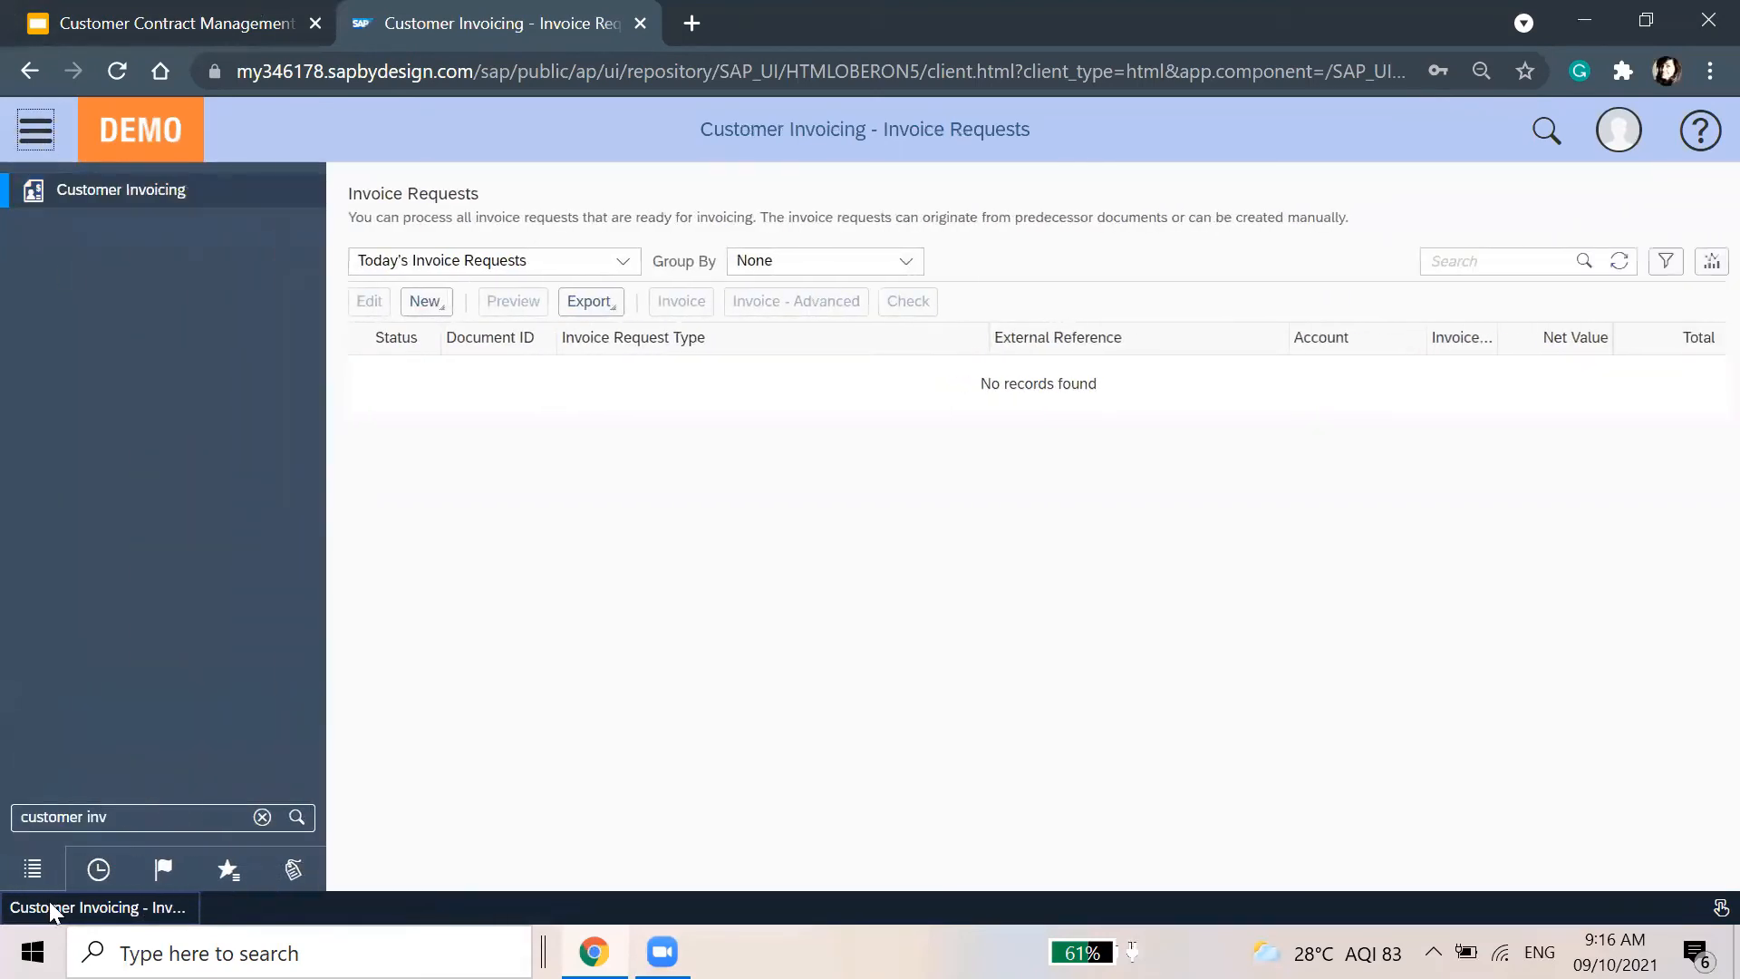
Open General Ledger > Journal Entries via the 'gener' navigation search
left_click(128, 813)
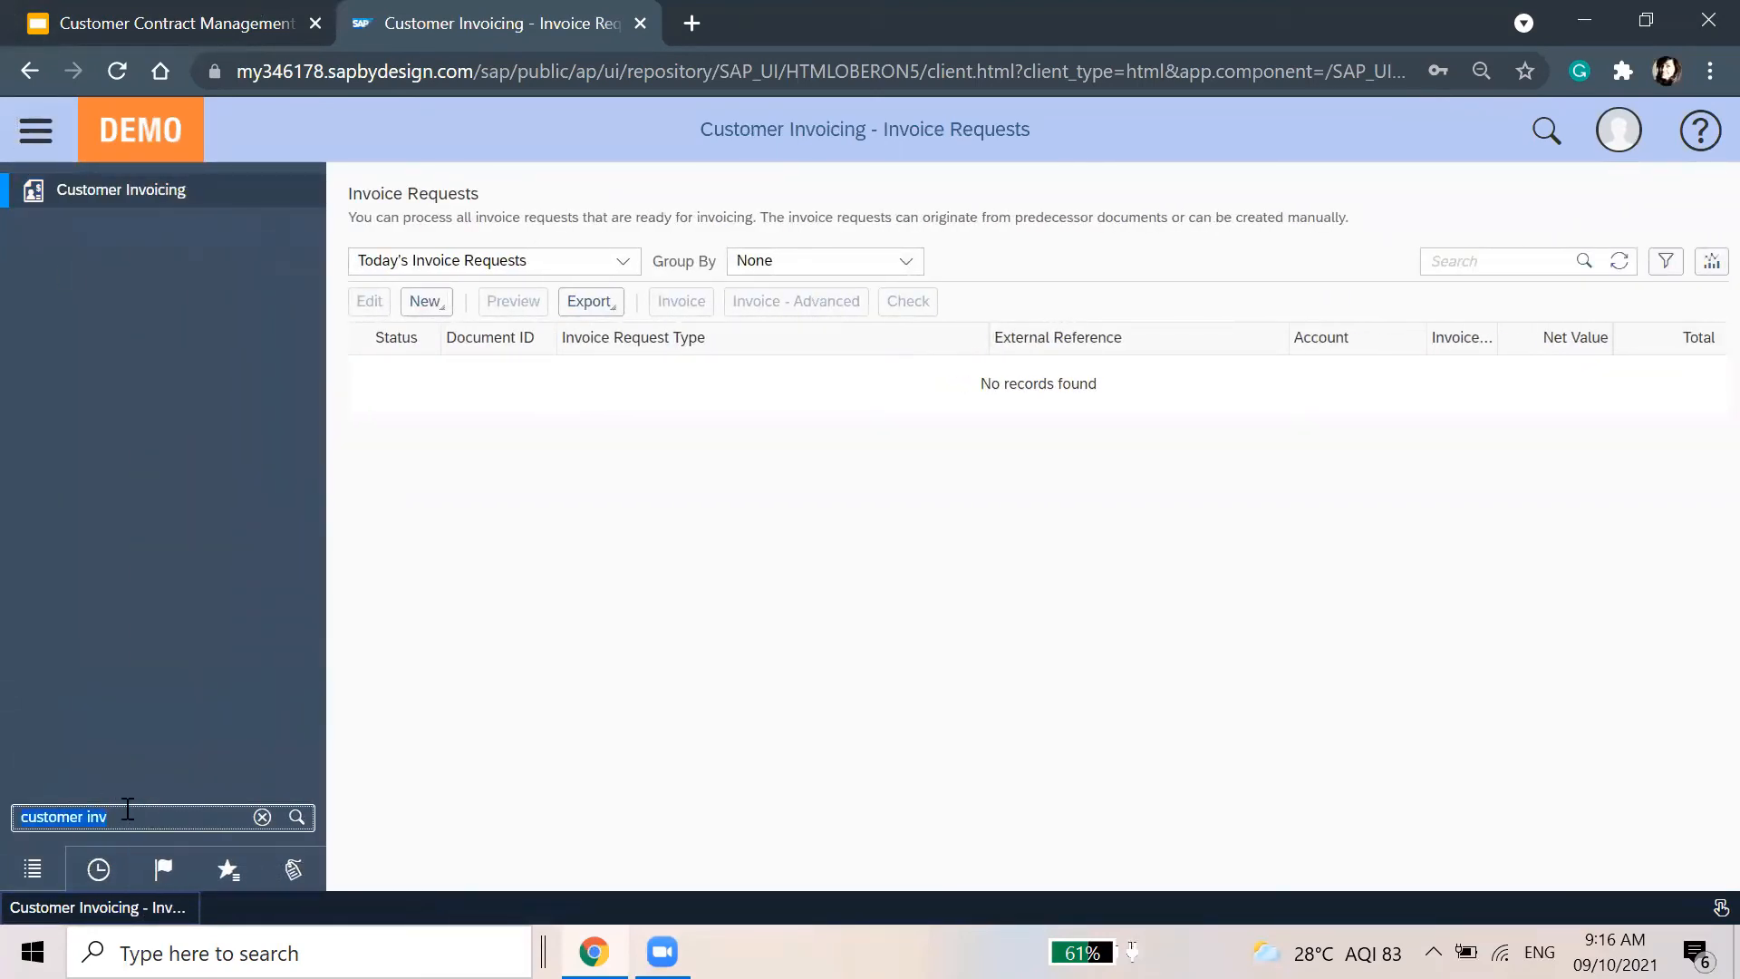
type("general")
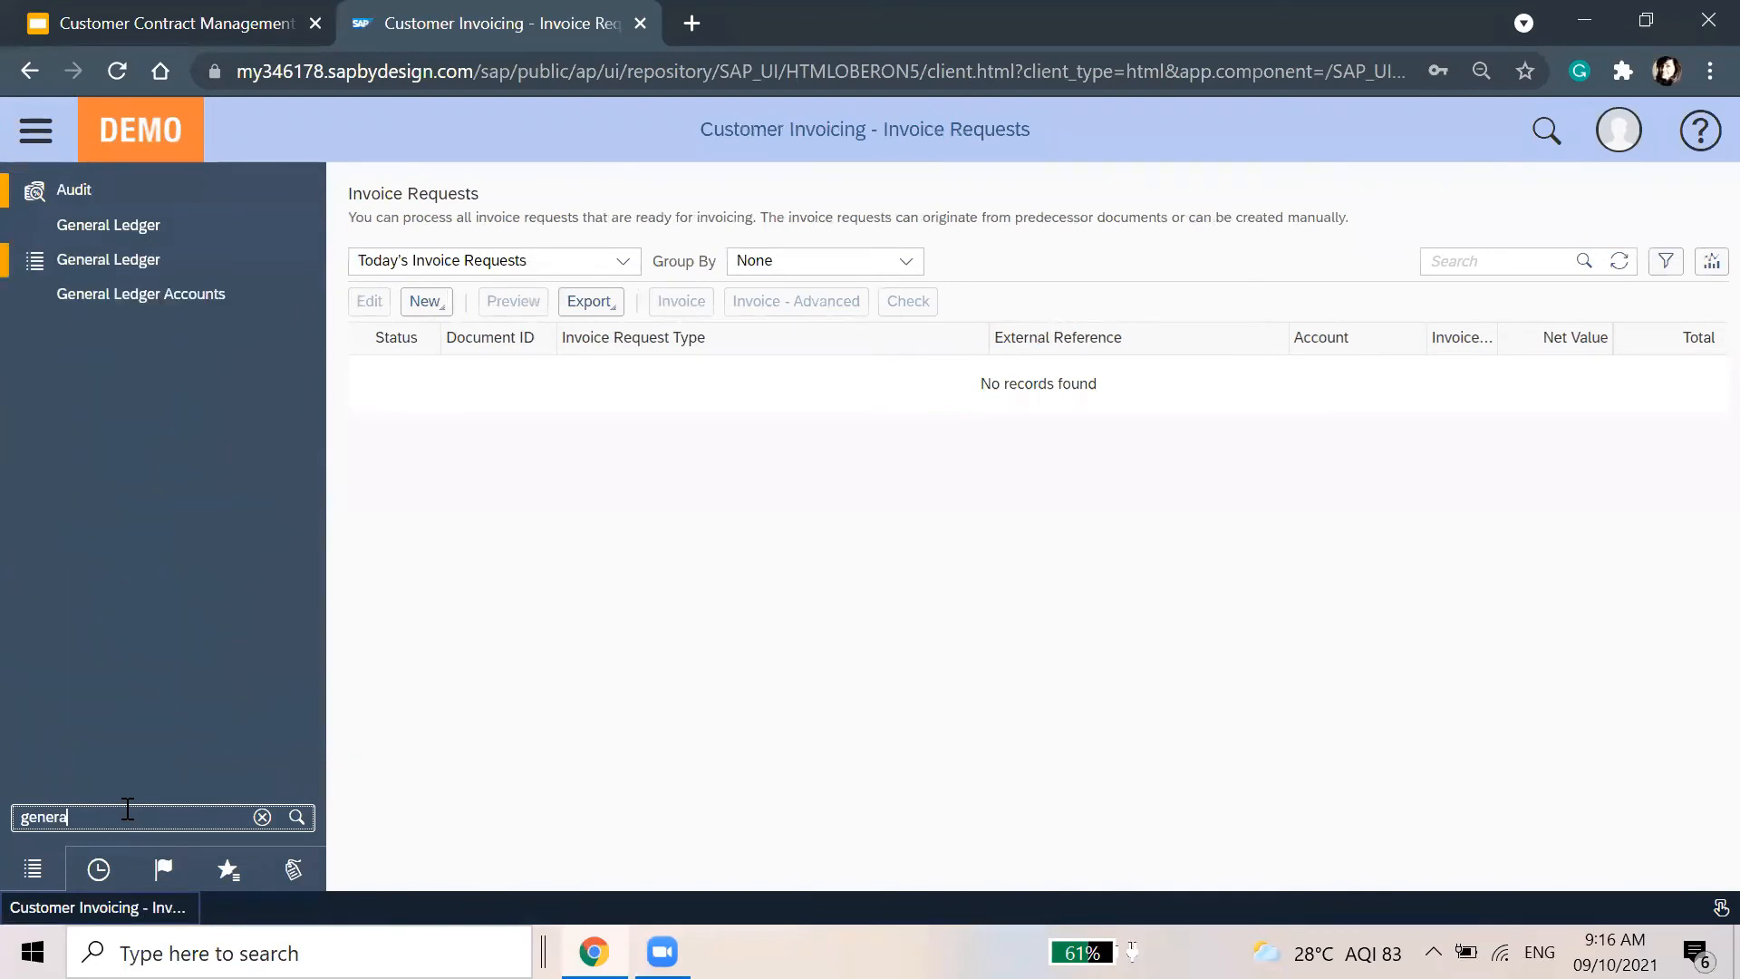
left_click(210, 261)
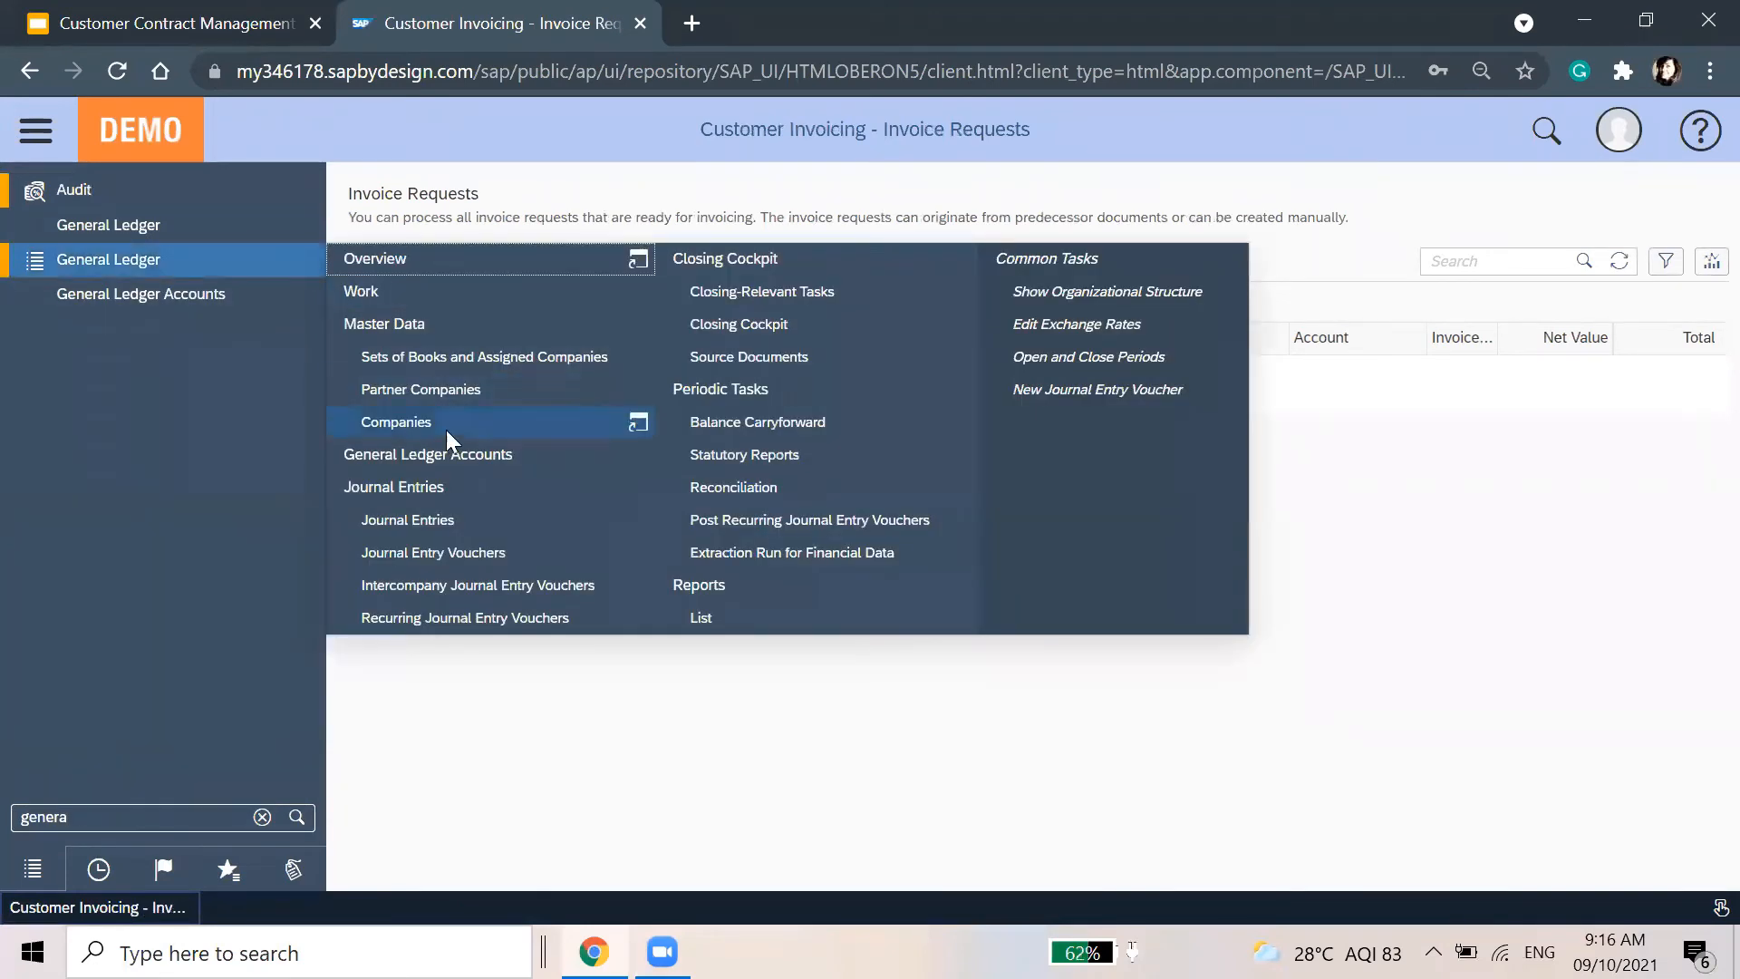
left_click(444, 520)
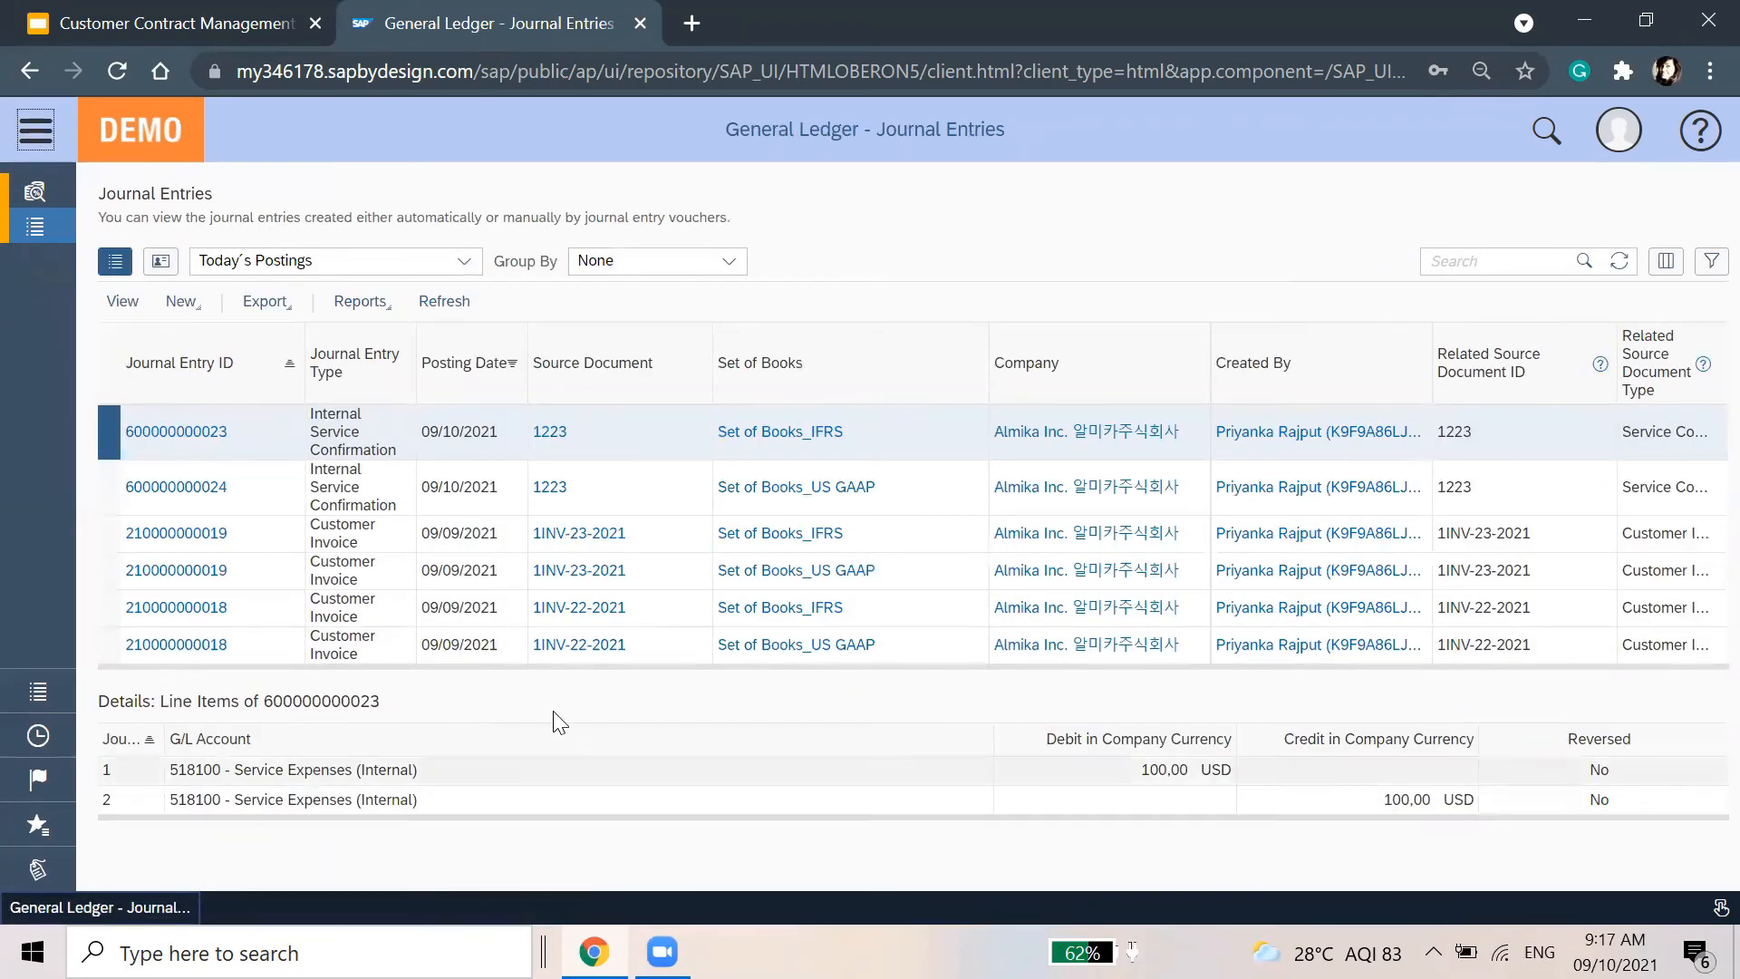
left_click(368, 476)
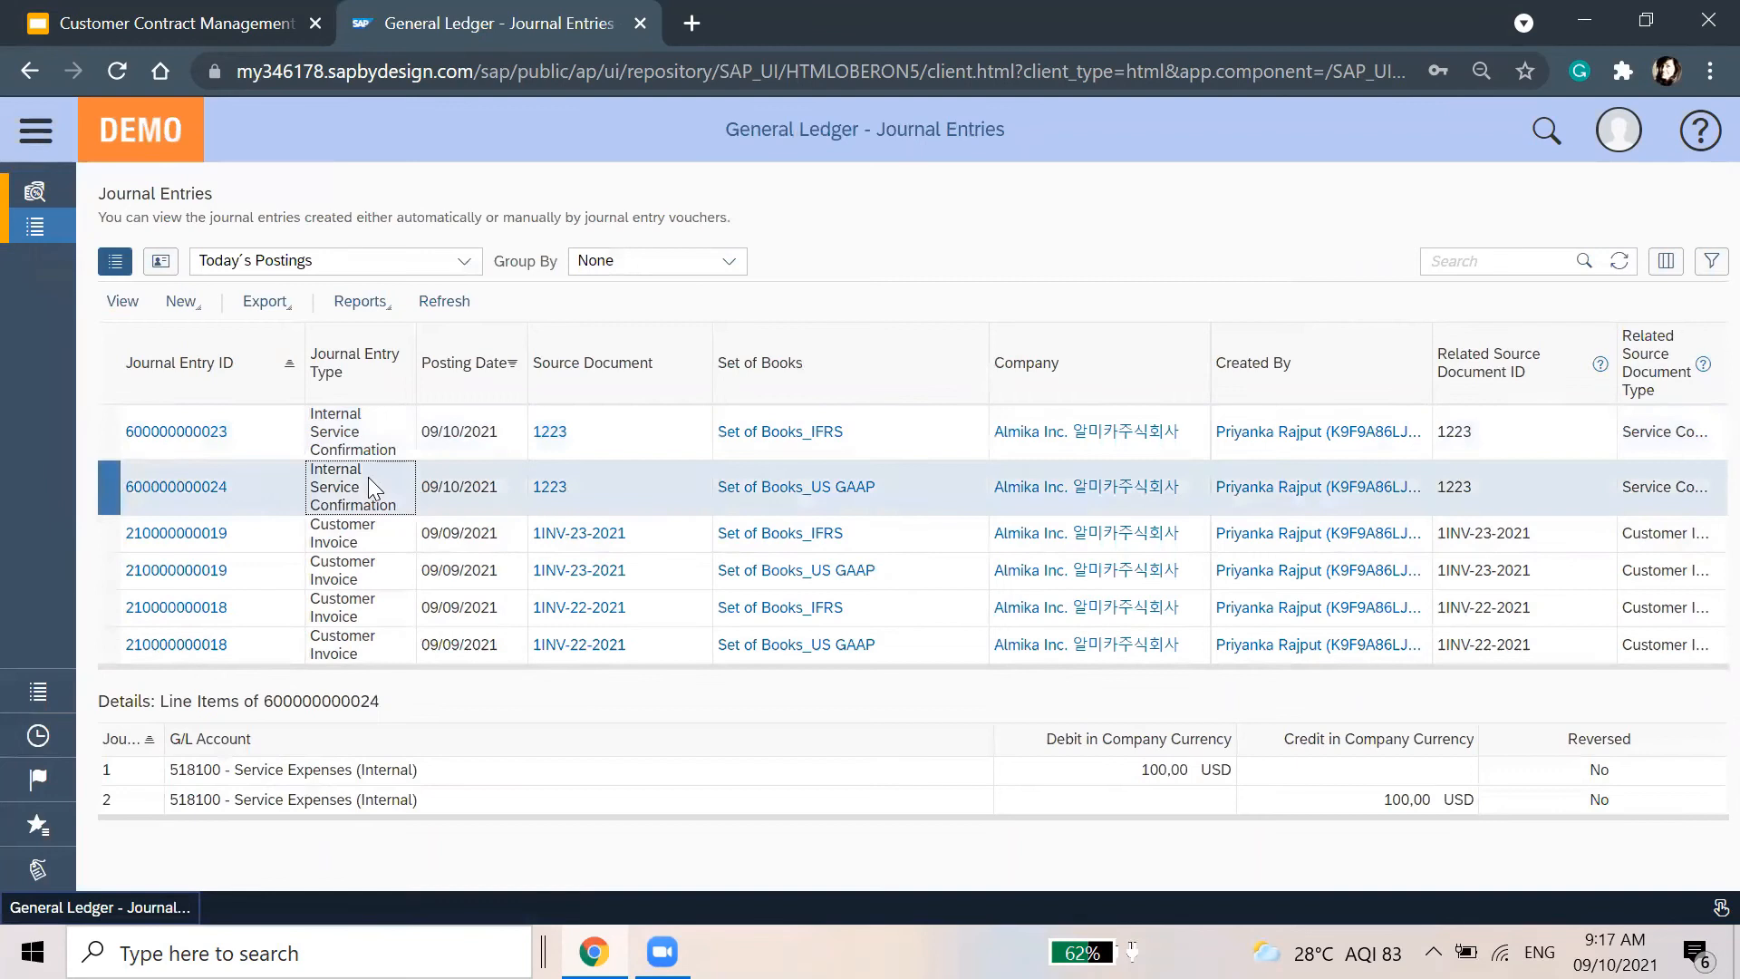
left_click(375, 532)
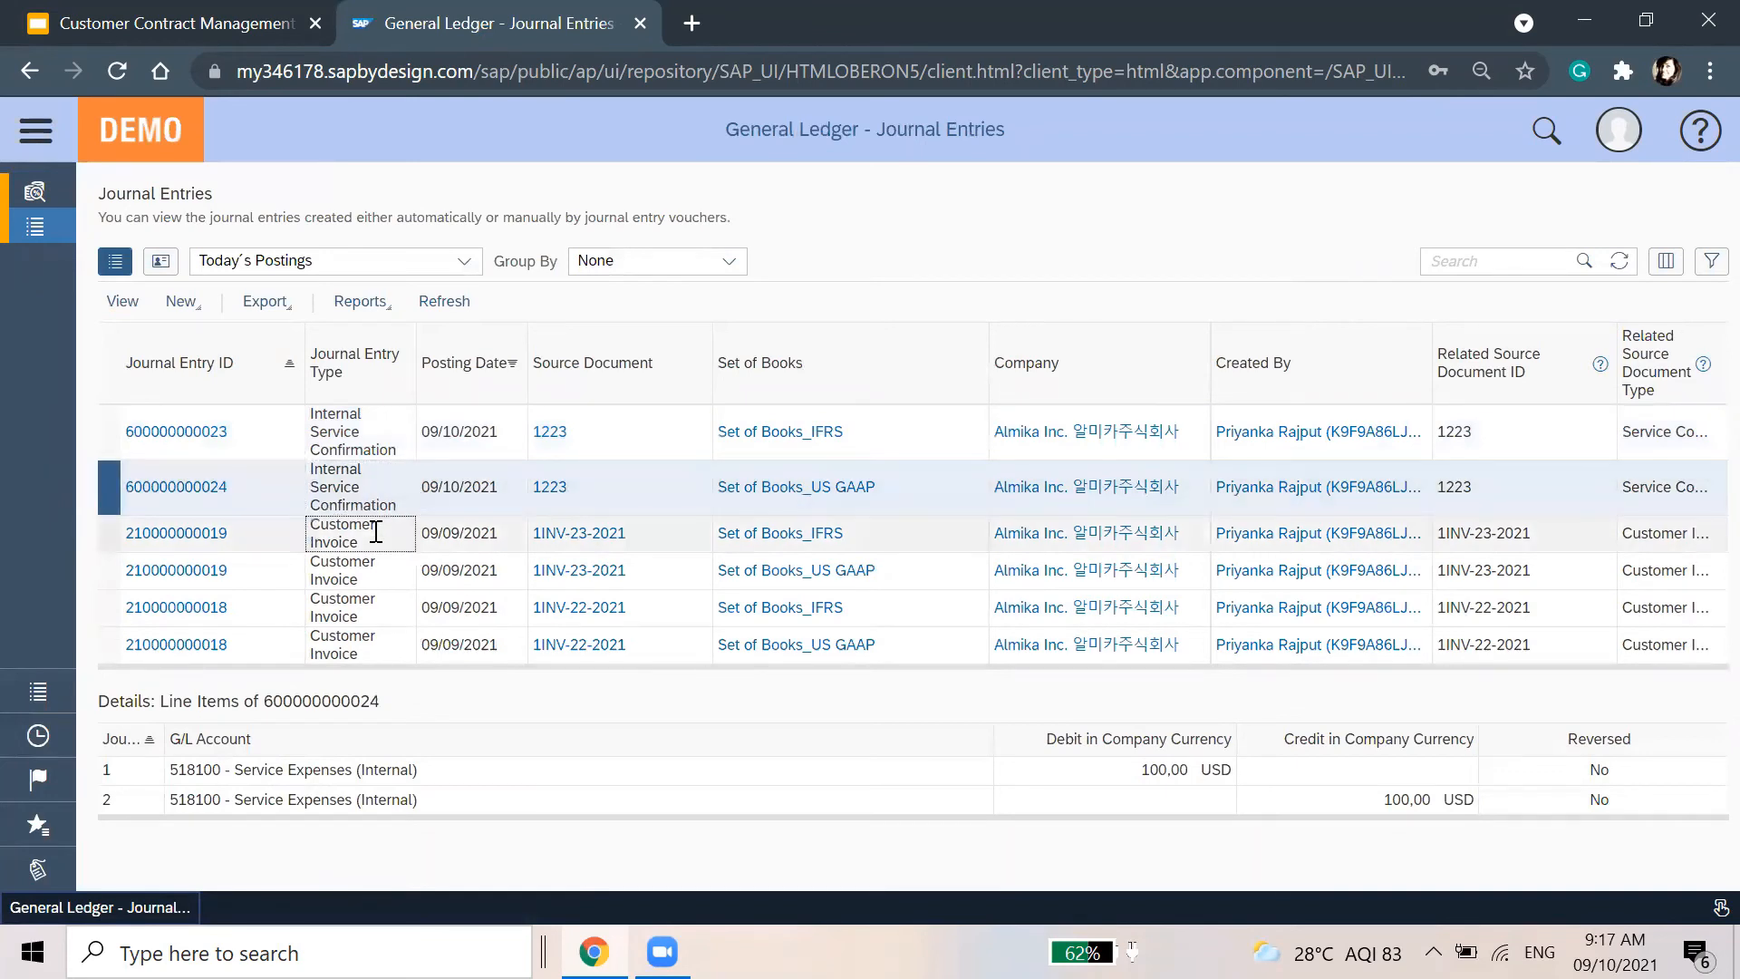
left_click(382, 584)
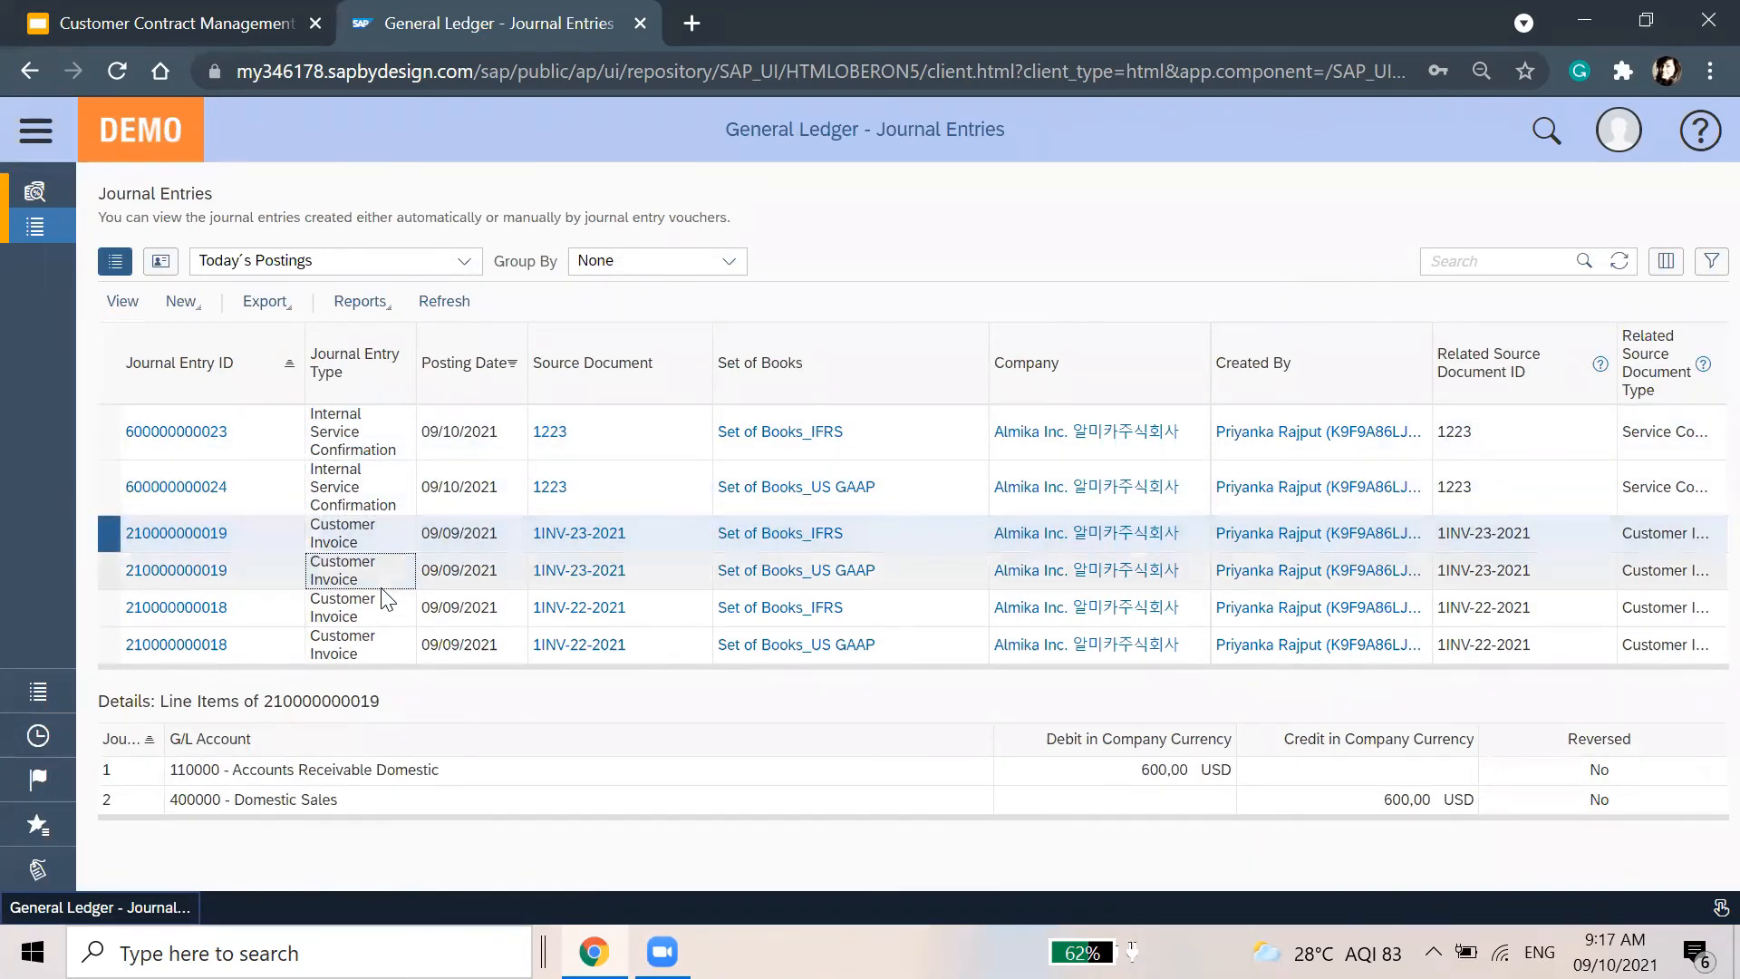
left_click(150, 554)
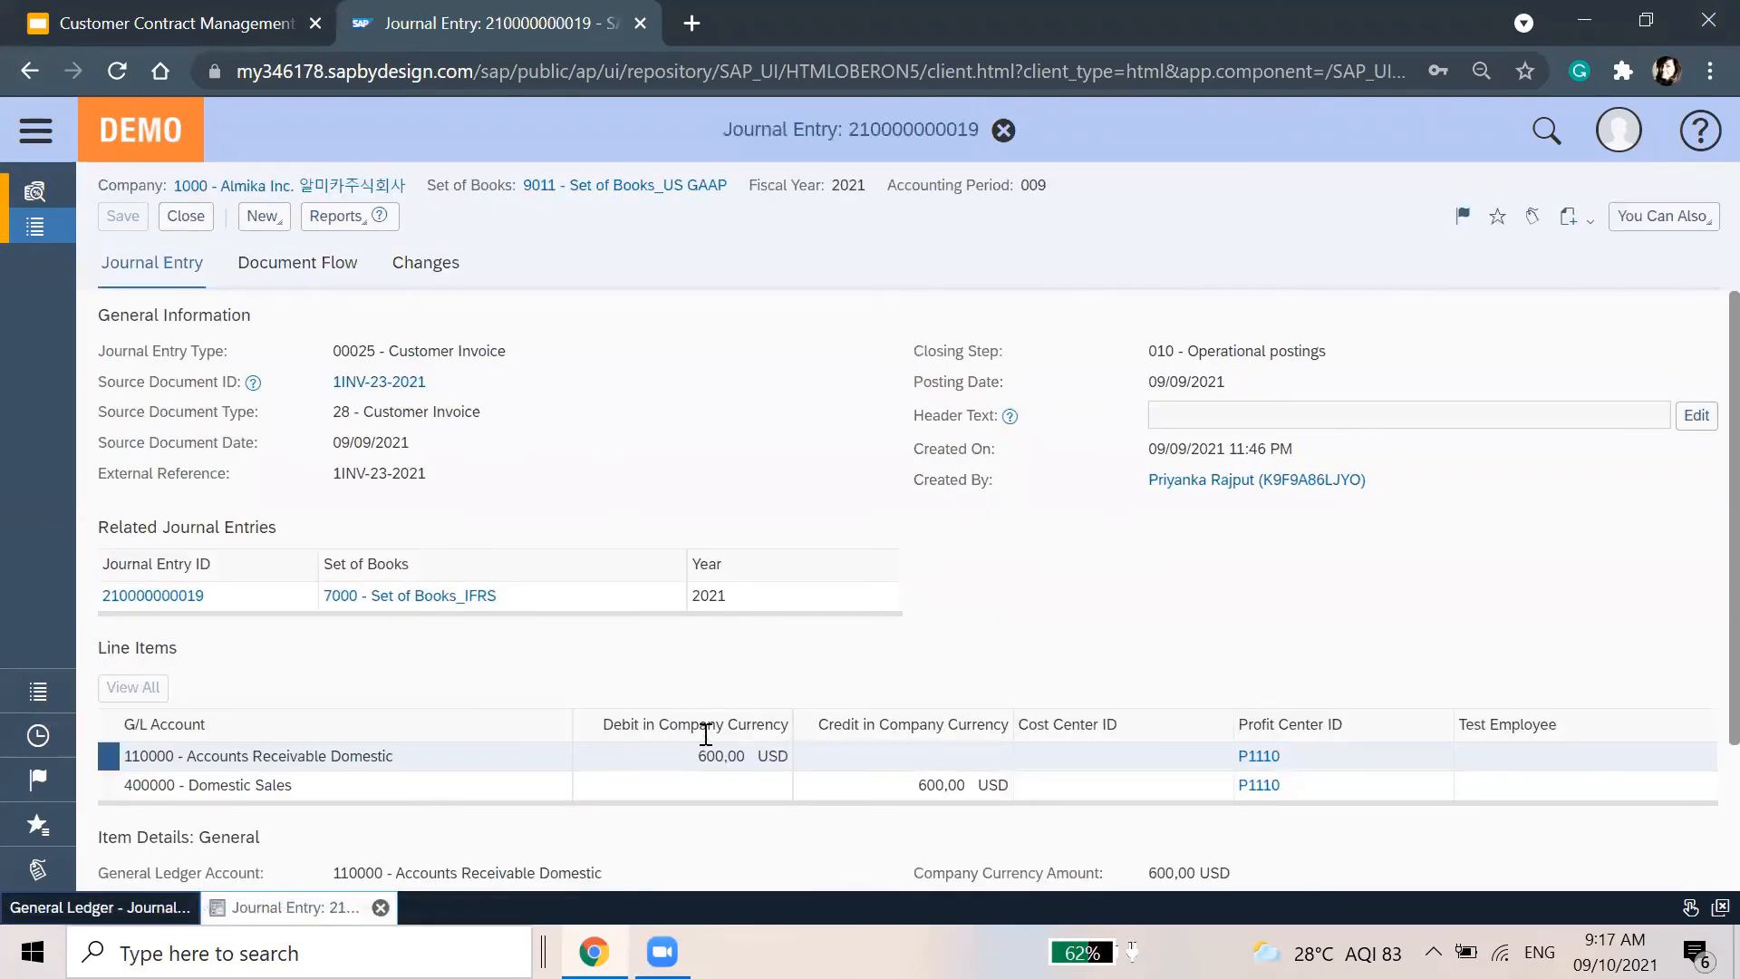
scroll(711, 747, "down", 2)
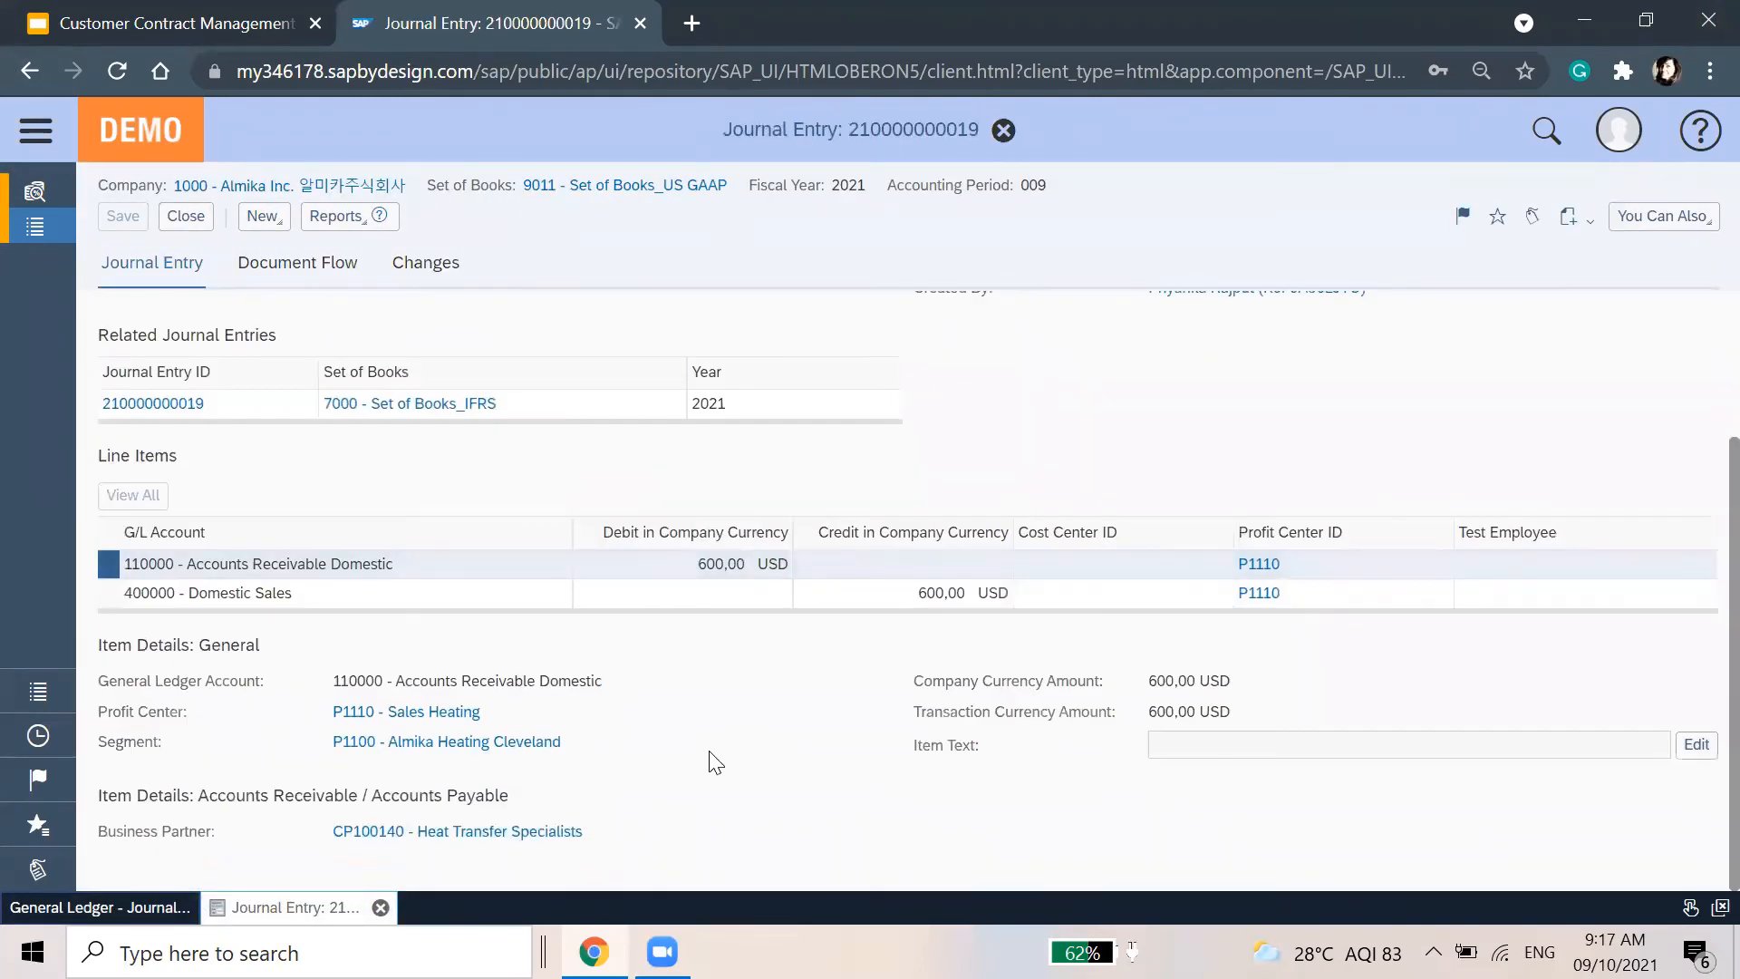
scroll(709, 403, "up", 2)
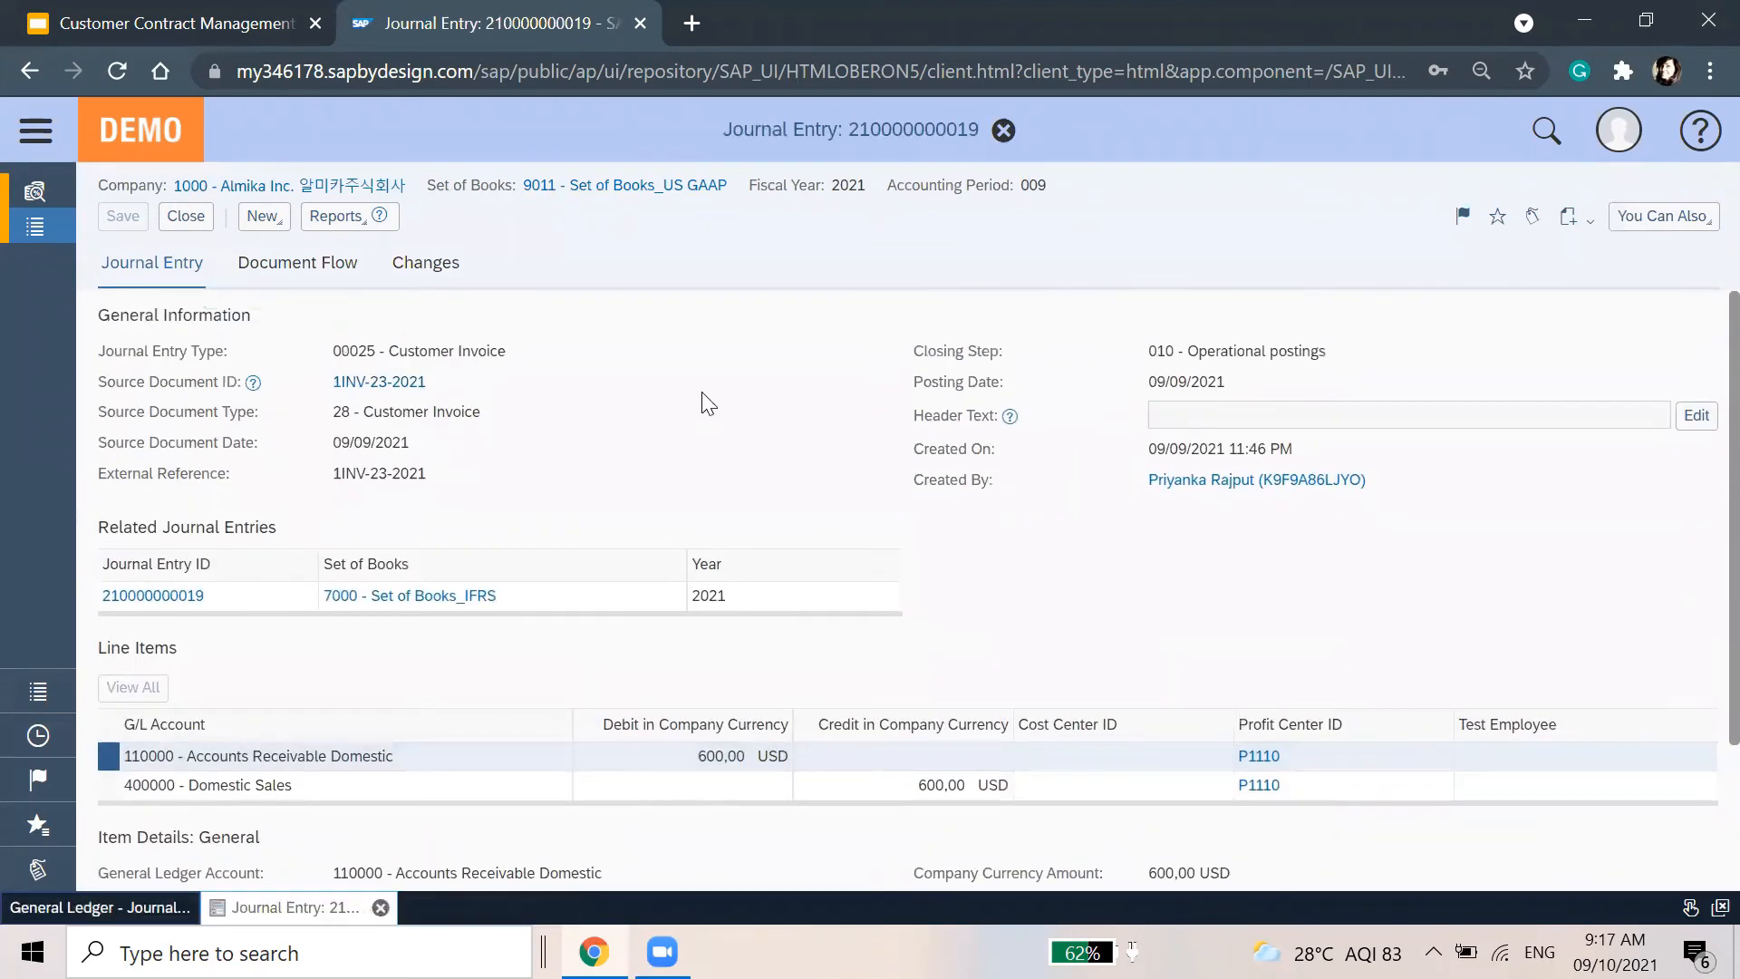
left_click(292, 263)
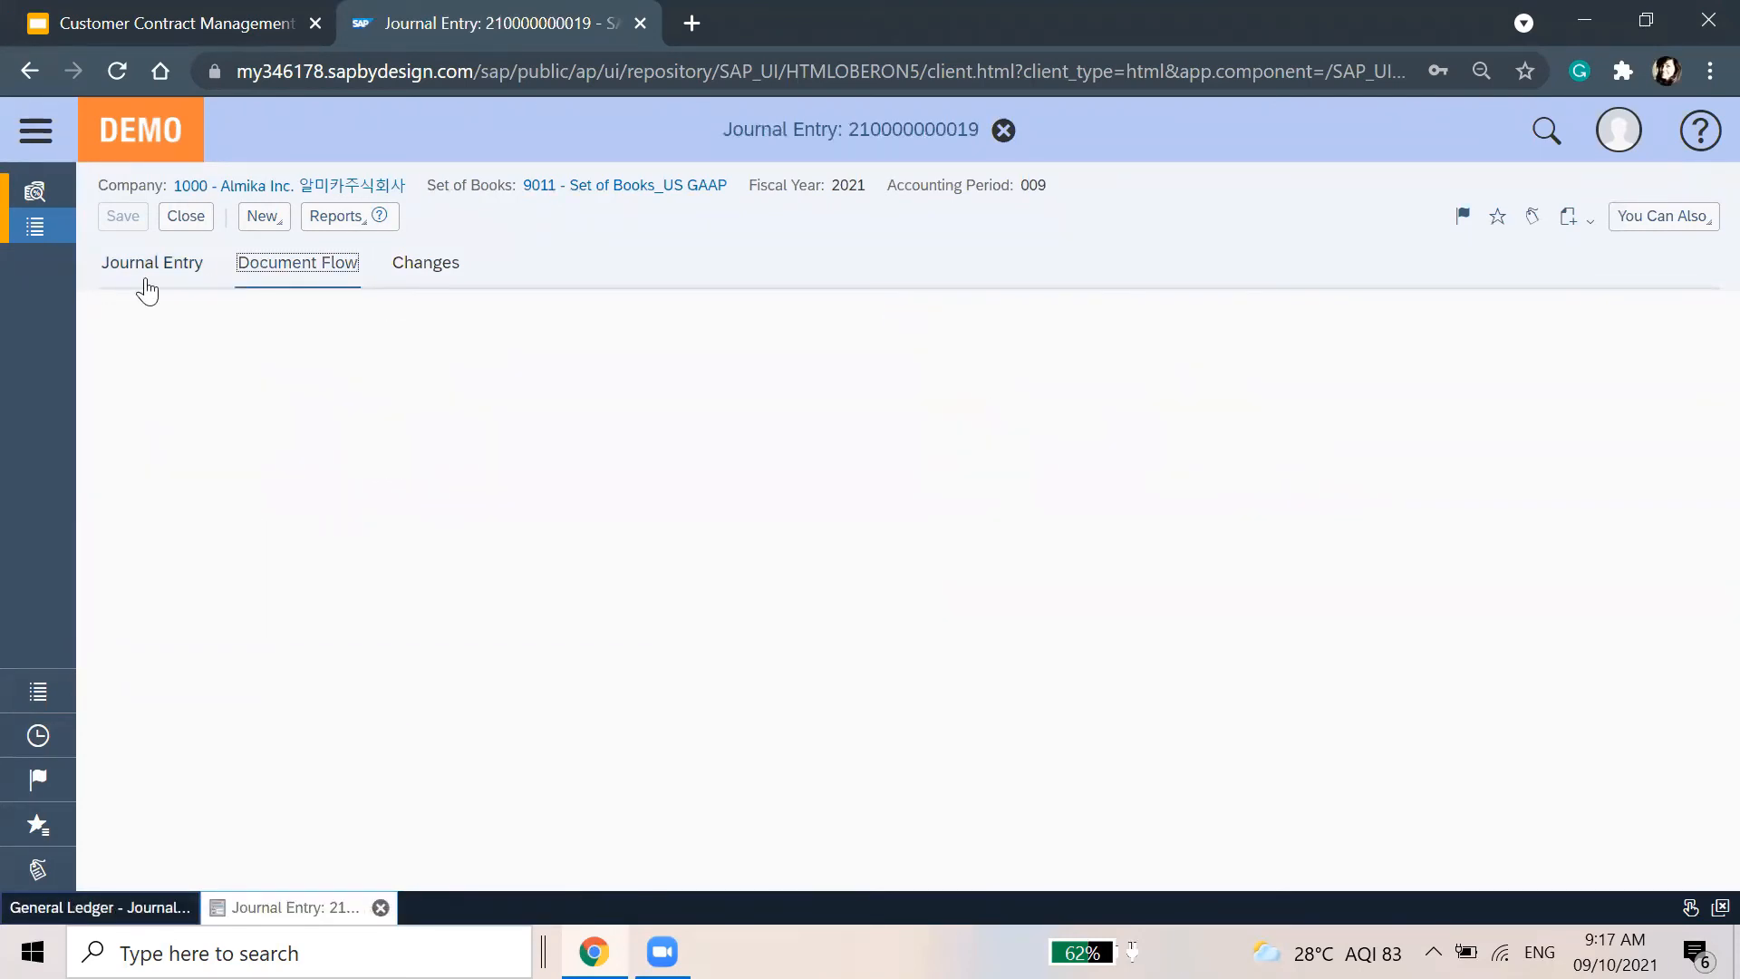
scroll(865, 669, "down", 1)
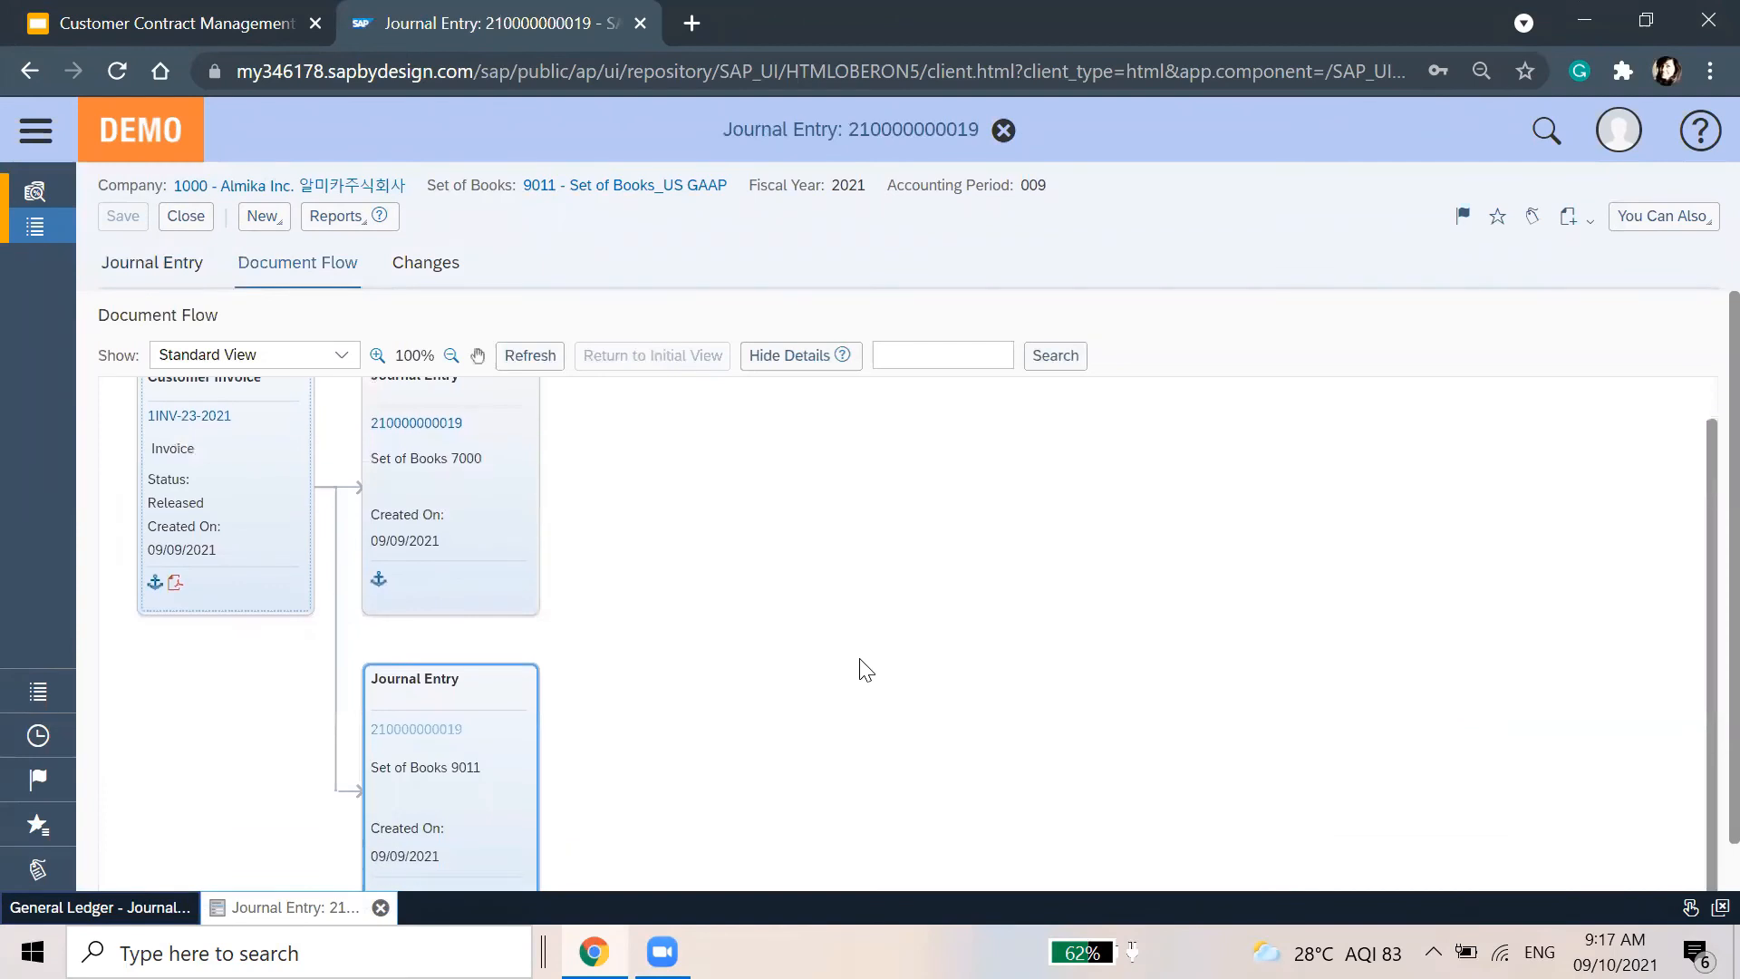
left_click(151, 262)
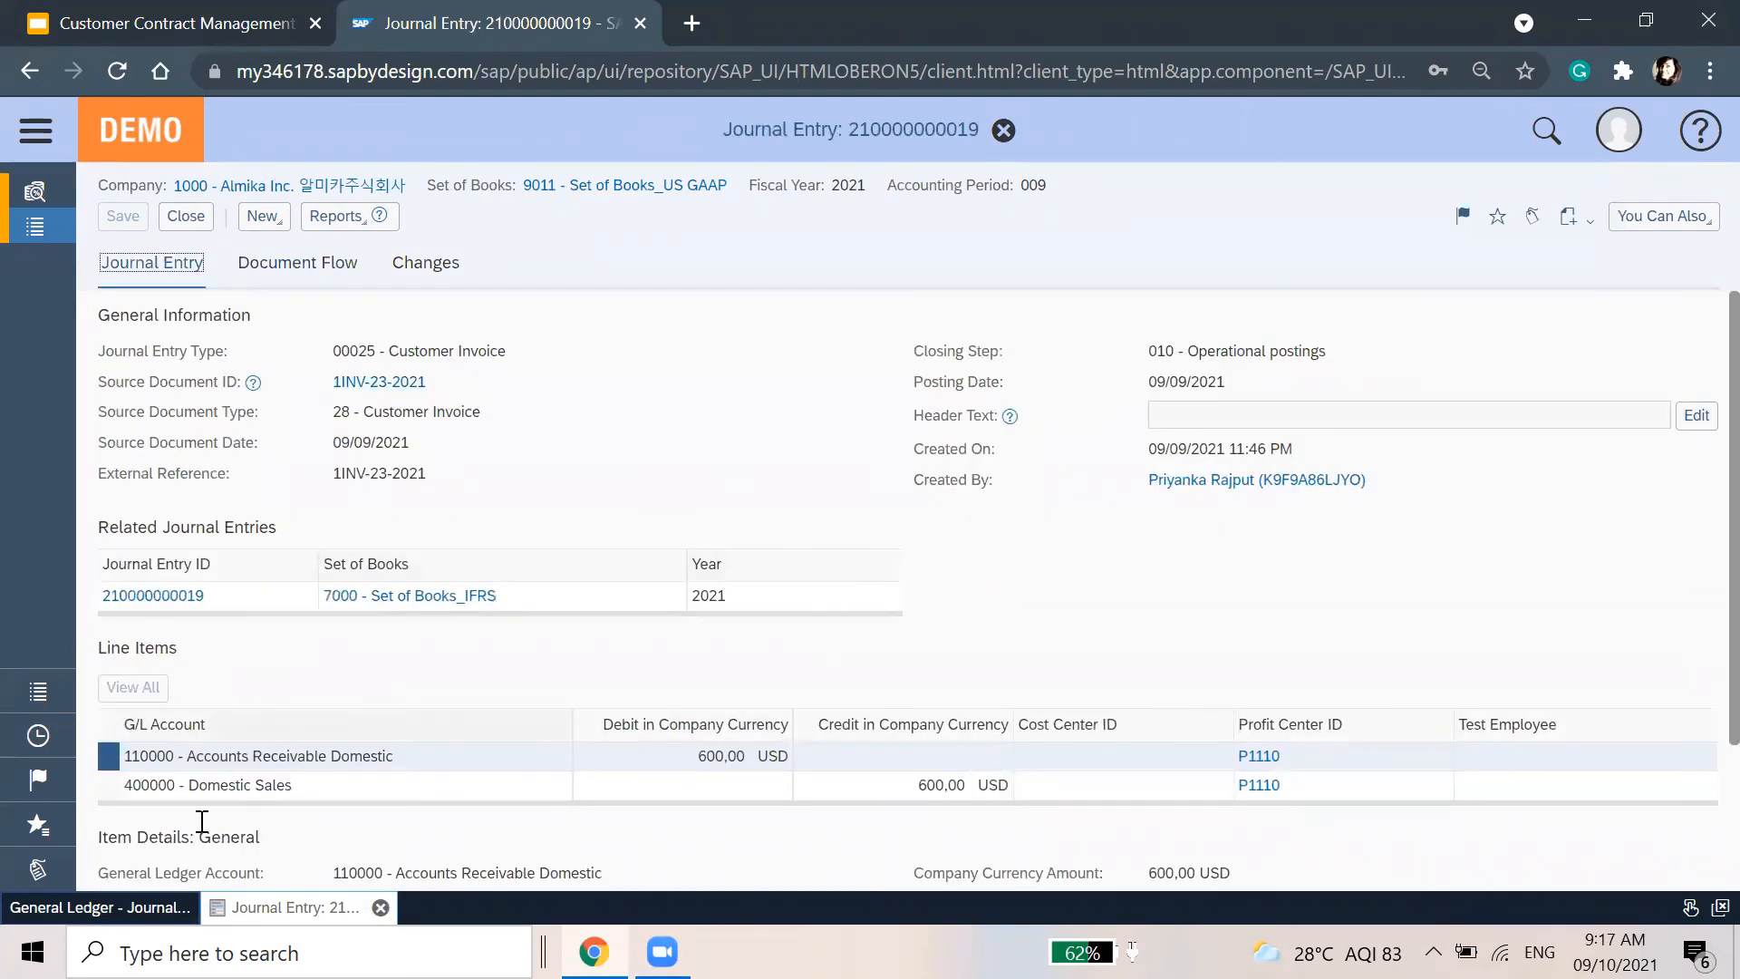
left_click(154, 909)
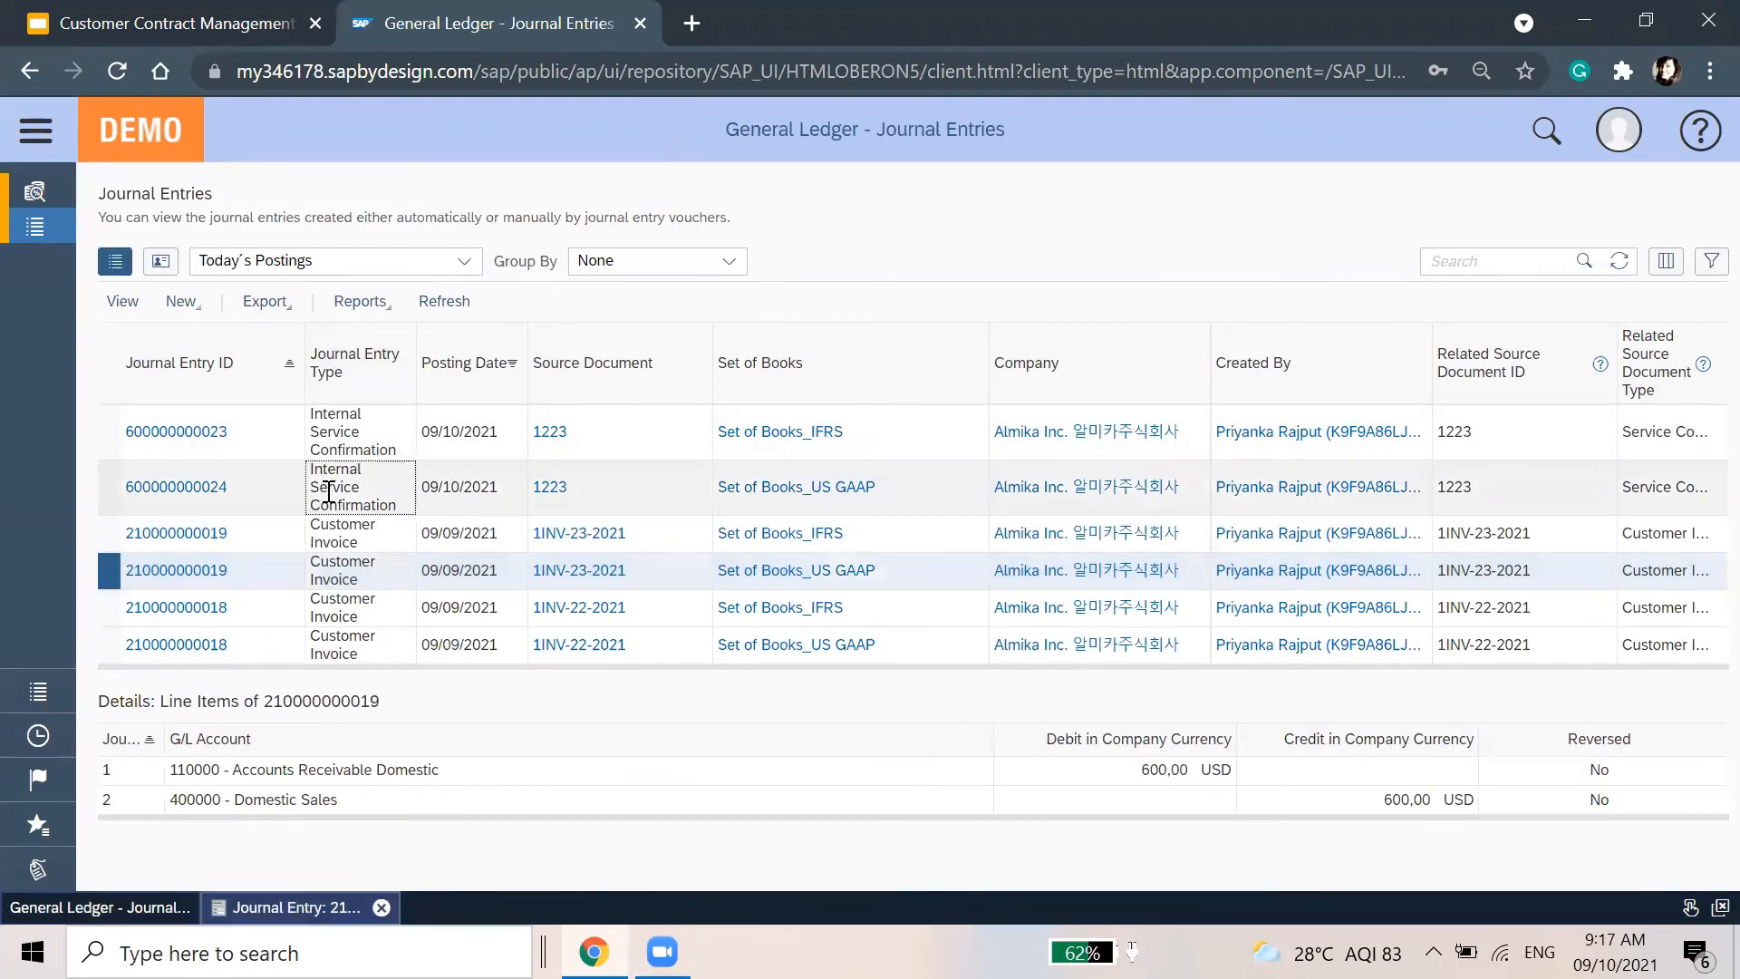
left_click(328, 492)
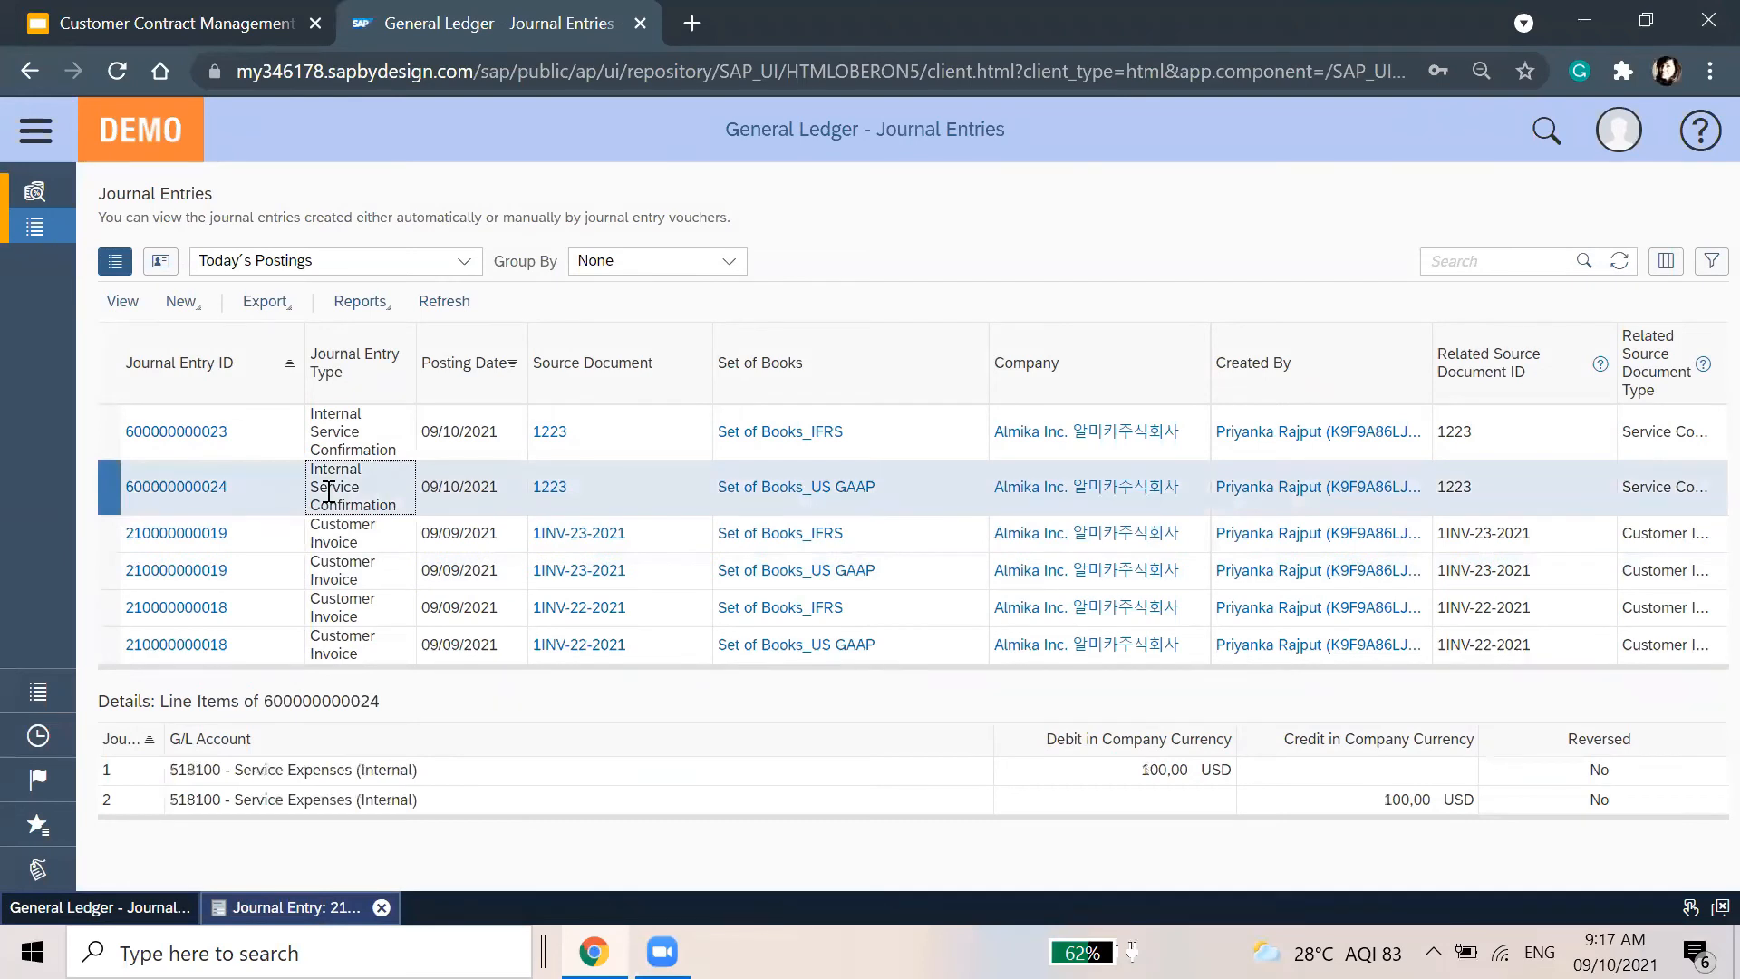
left_click(377, 543)
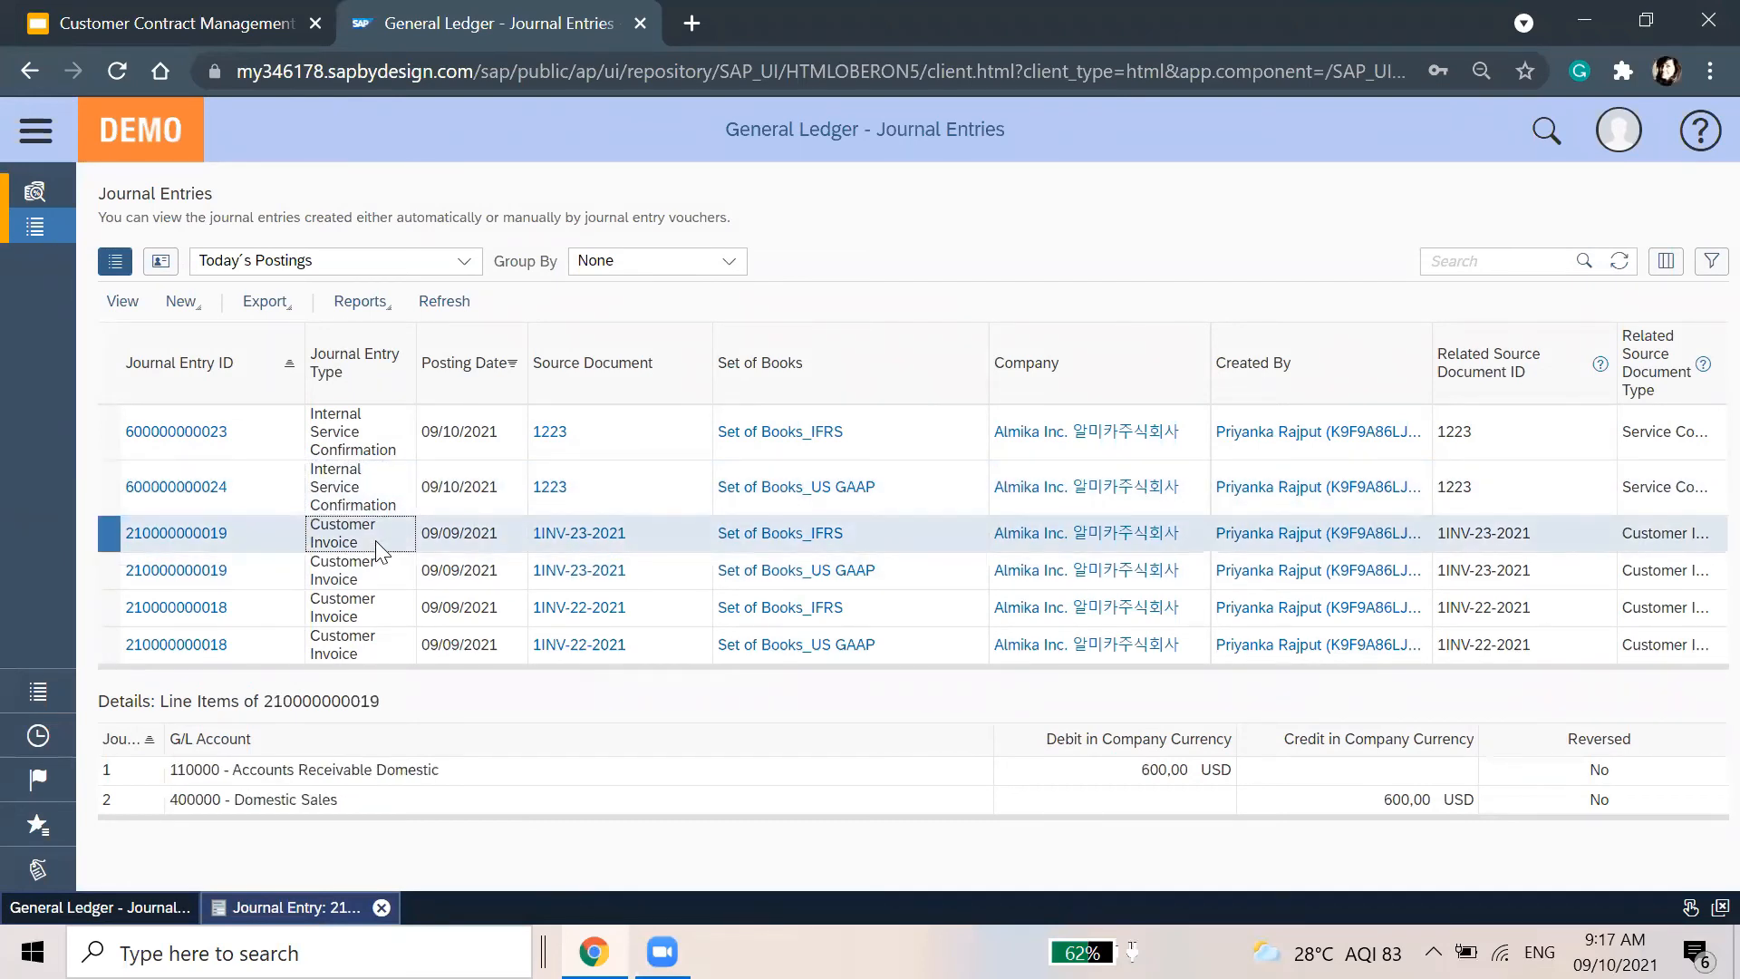
Search 'contra', list All Contracts under Service Entitlements > Contracts, and open contract 157 for editing
left_click(35, 129)
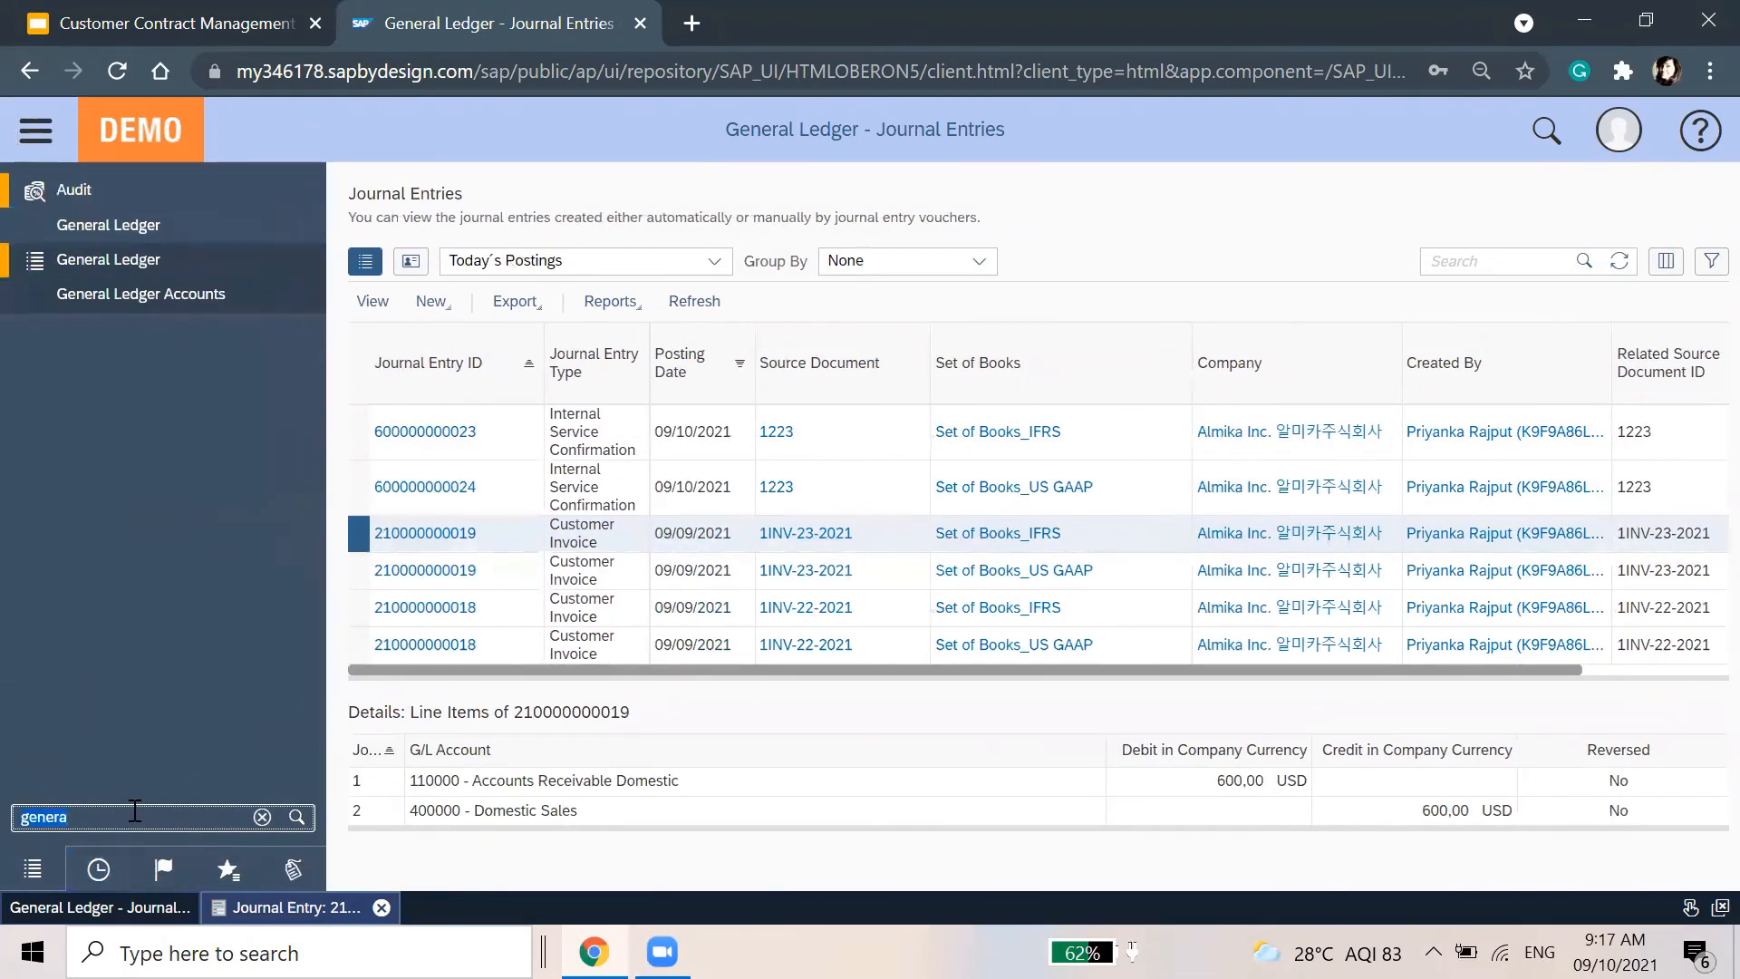
type("contract")
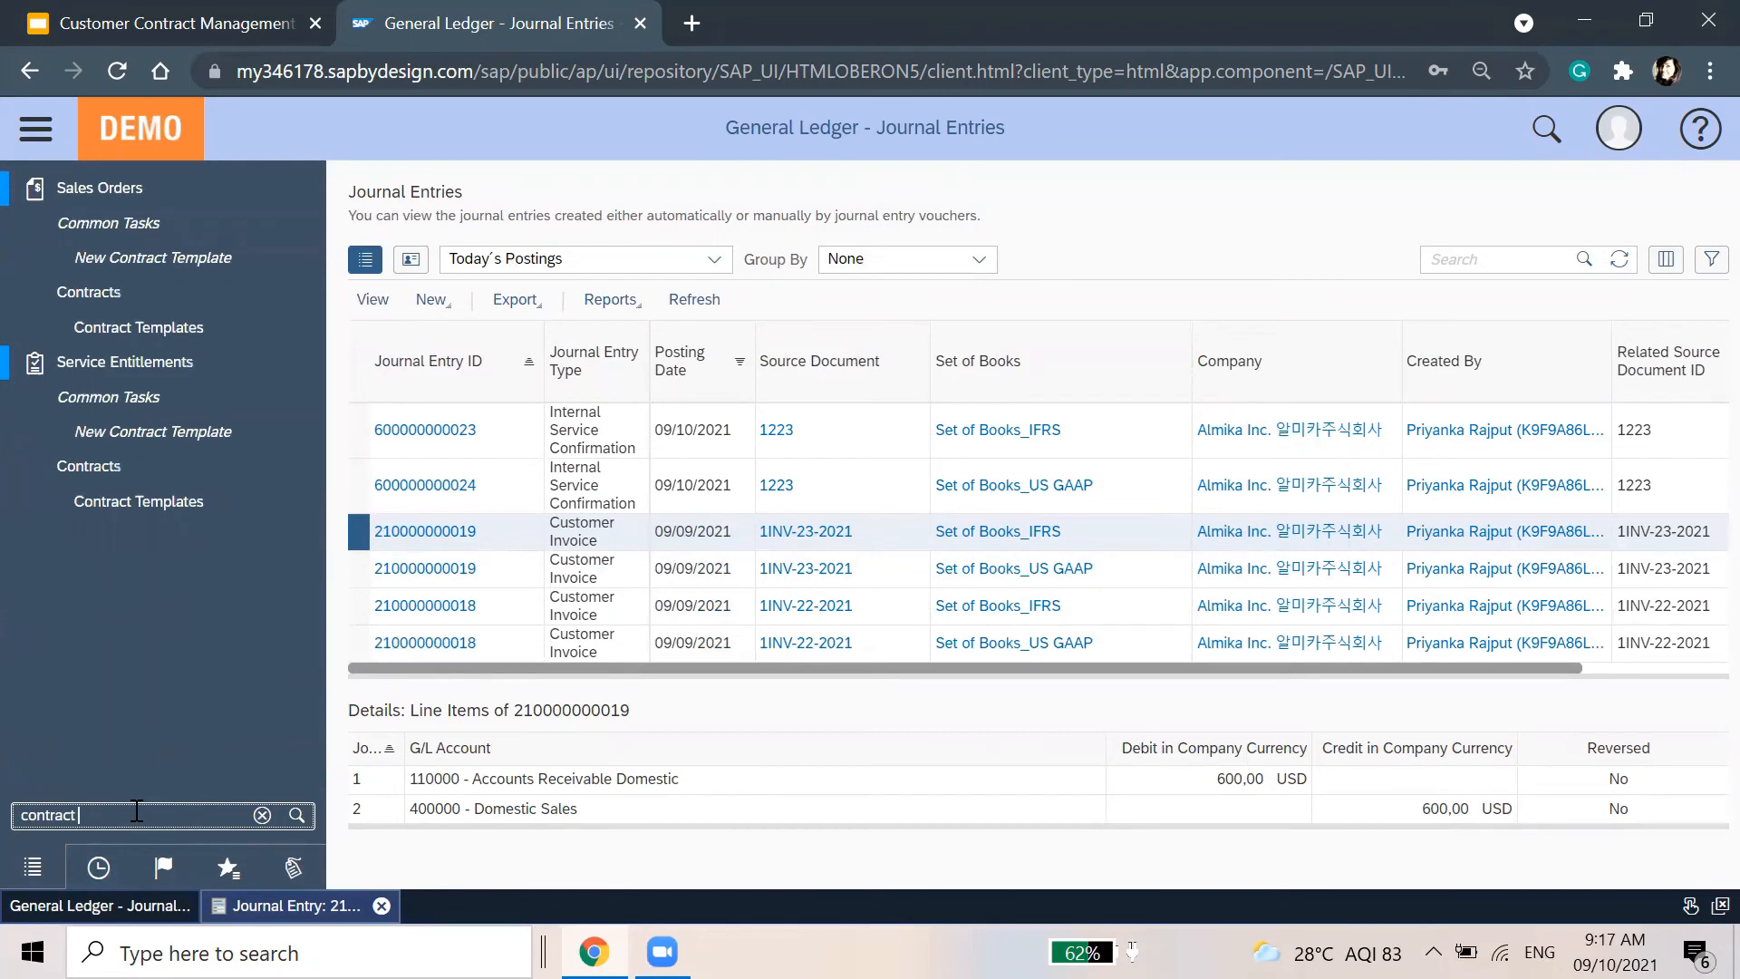
left_click(185, 468)
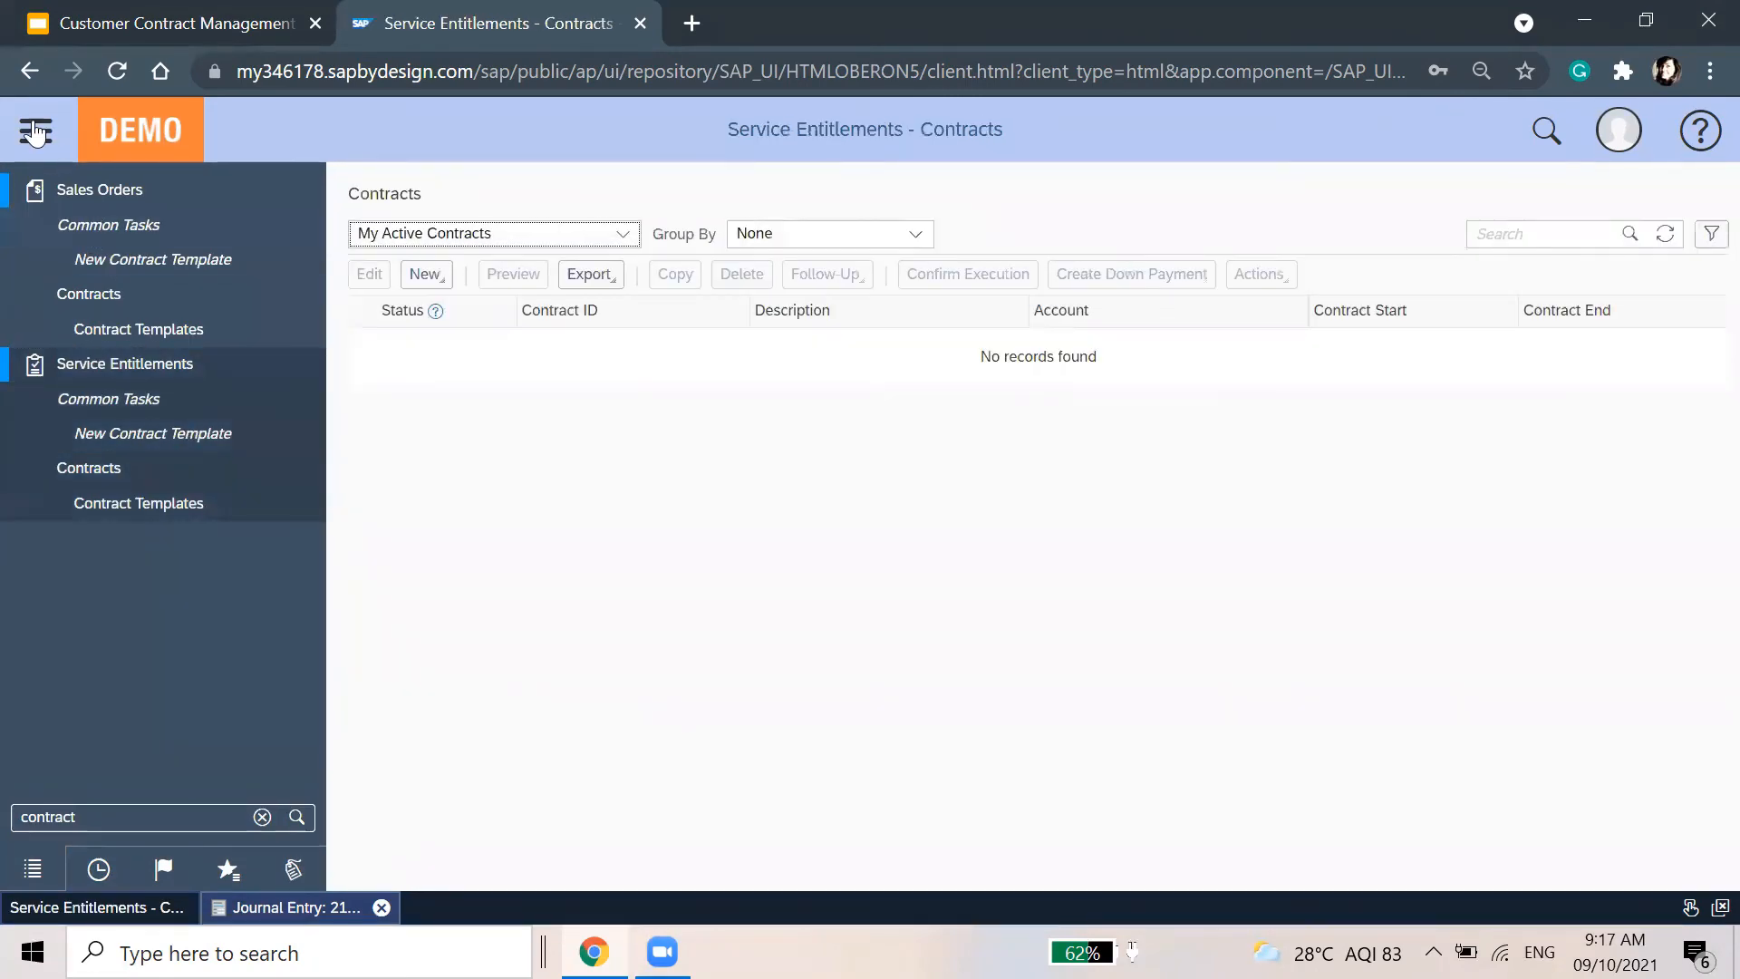
left_click(288, 237)
left_click(247, 471)
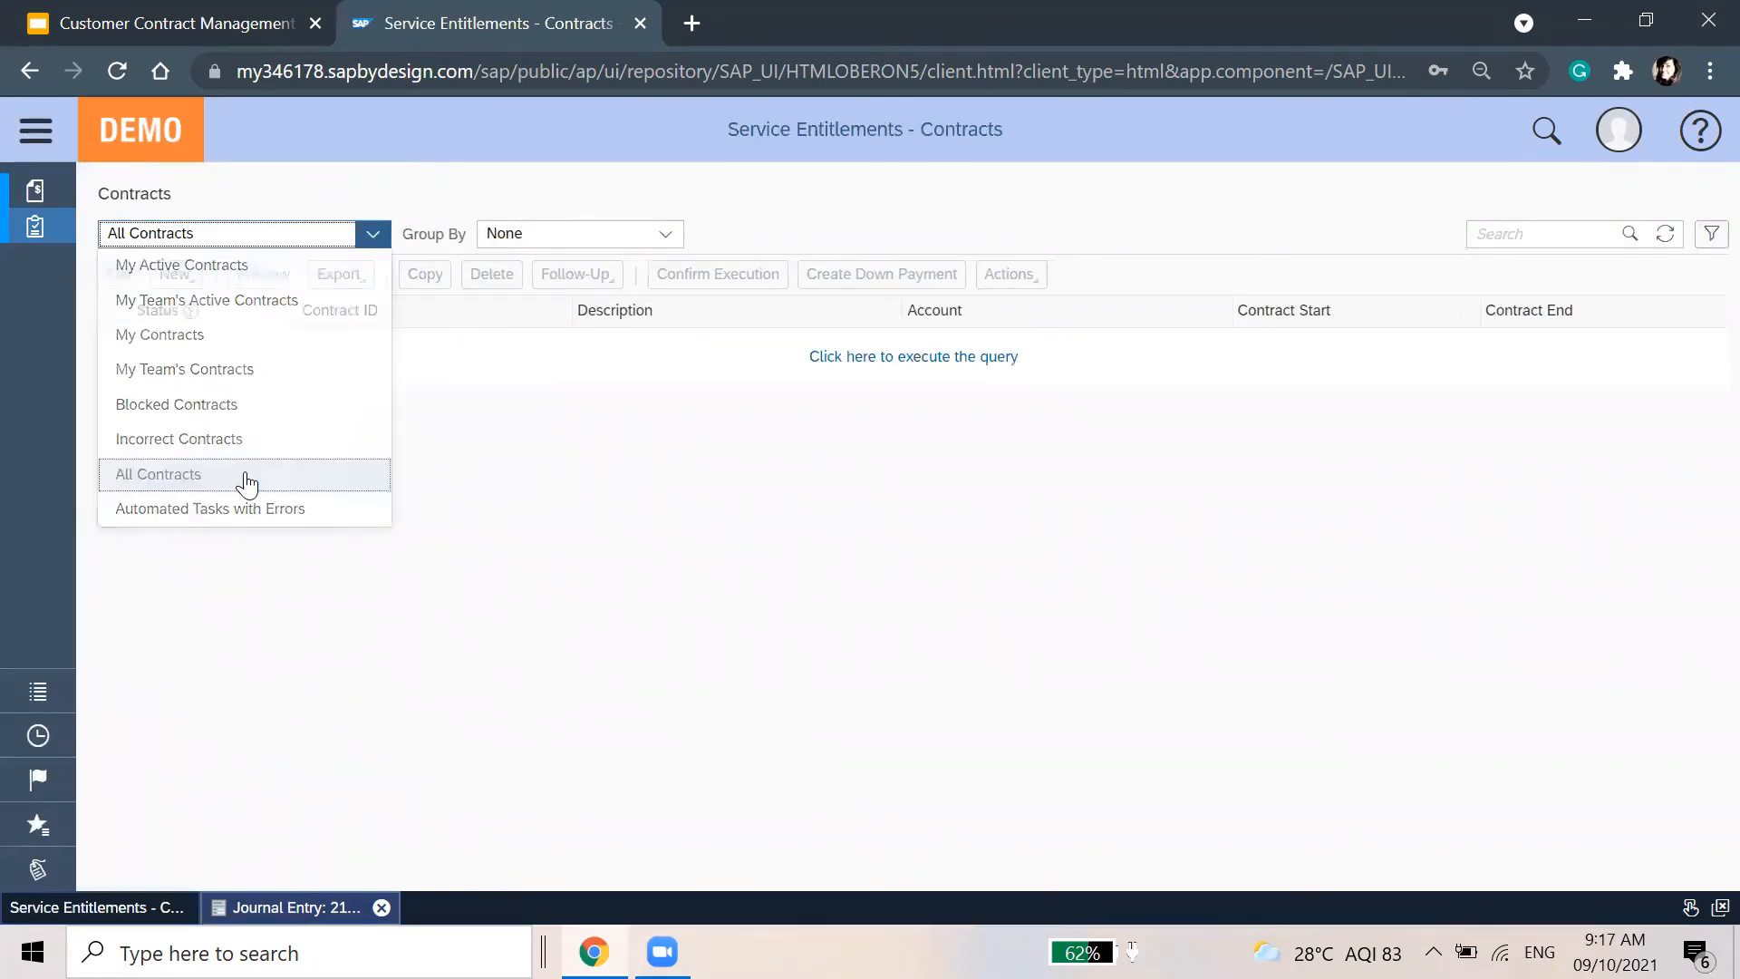
left_click(852, 355)
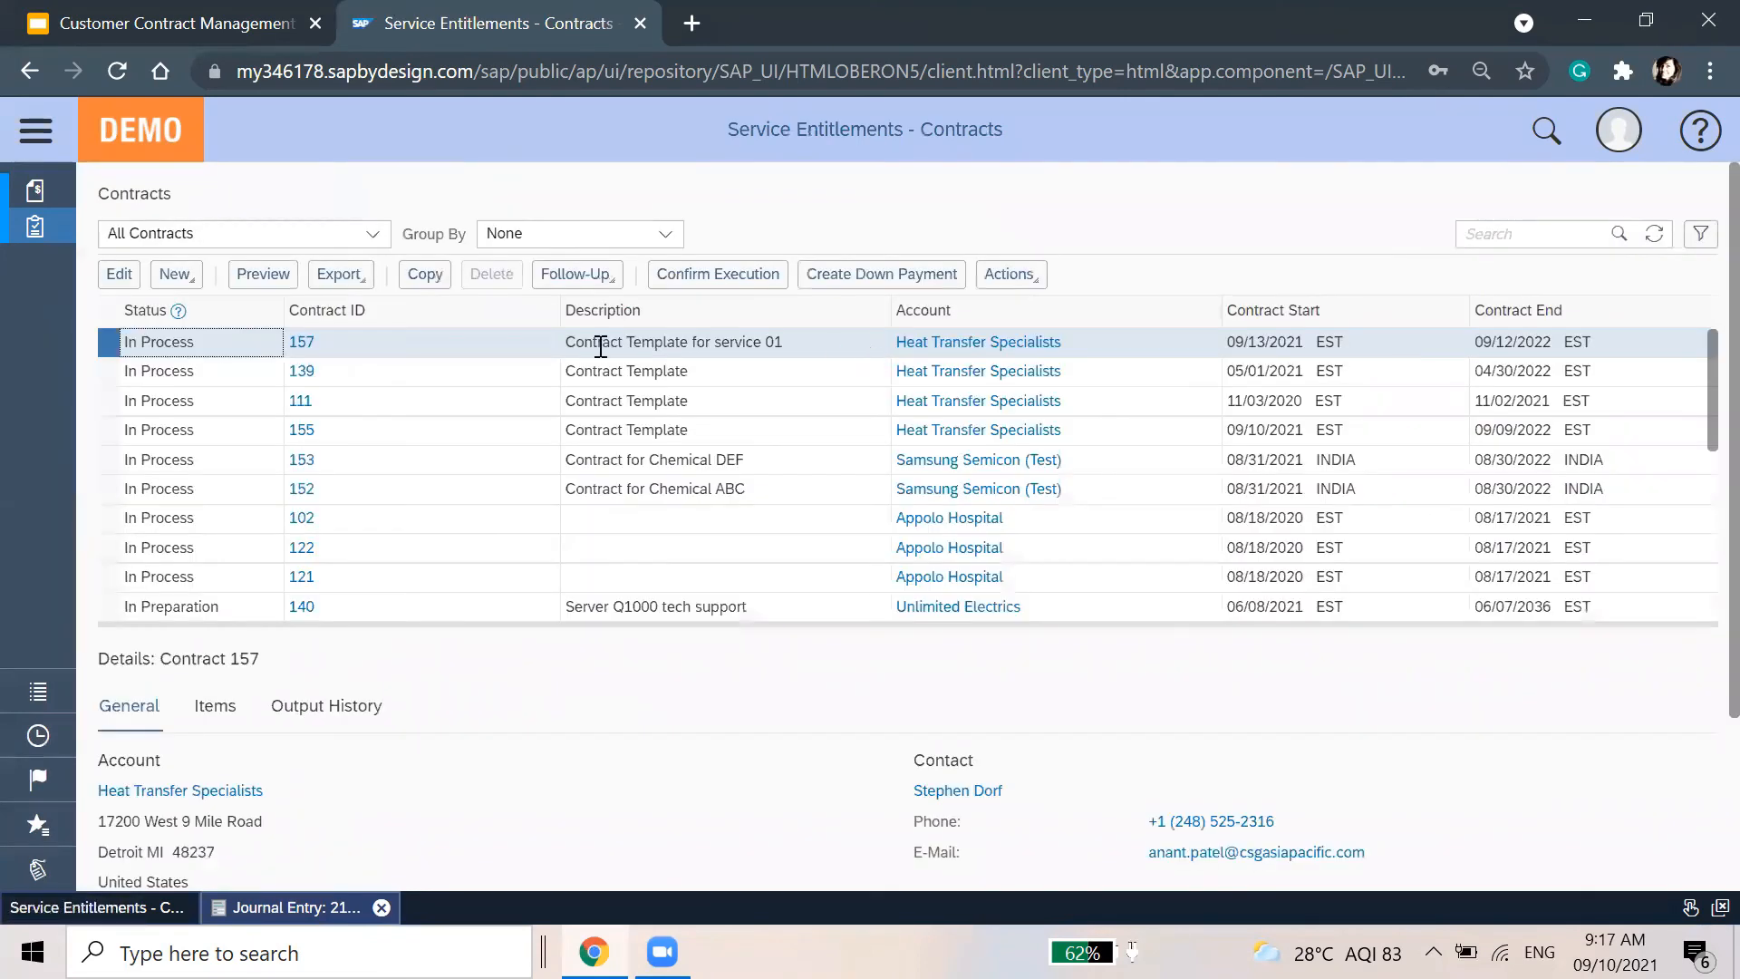
left_click(519, 441)
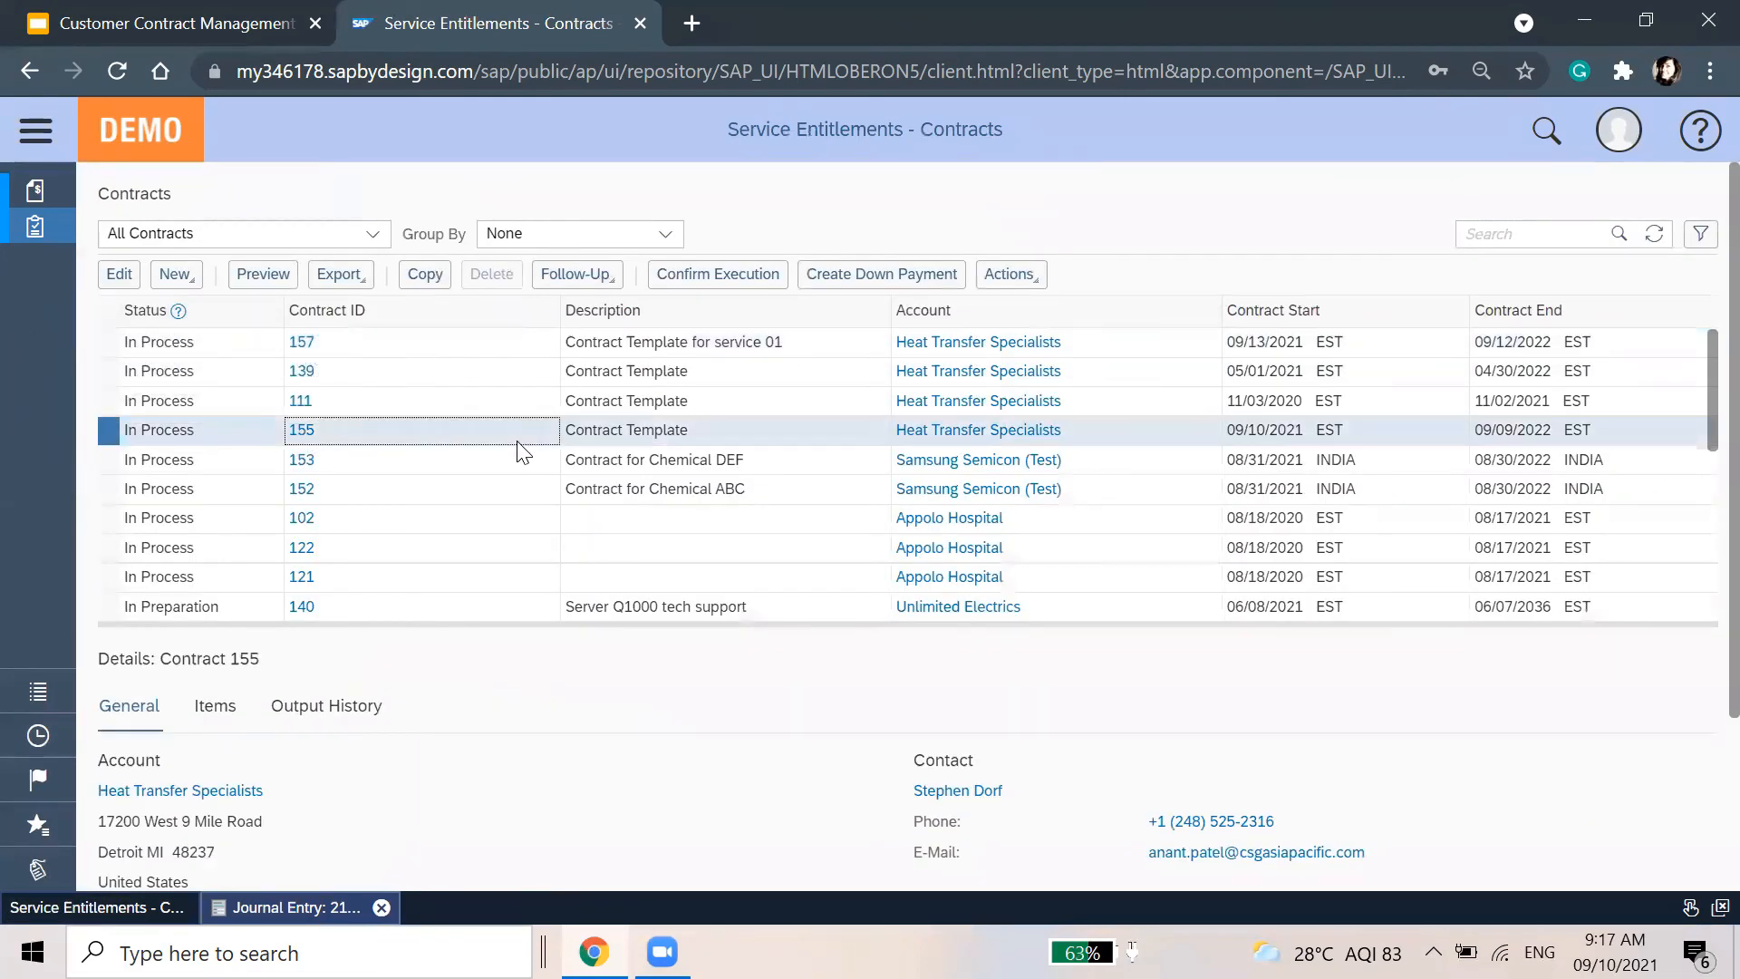
left_click(500, 346)
left_click(117, 275)
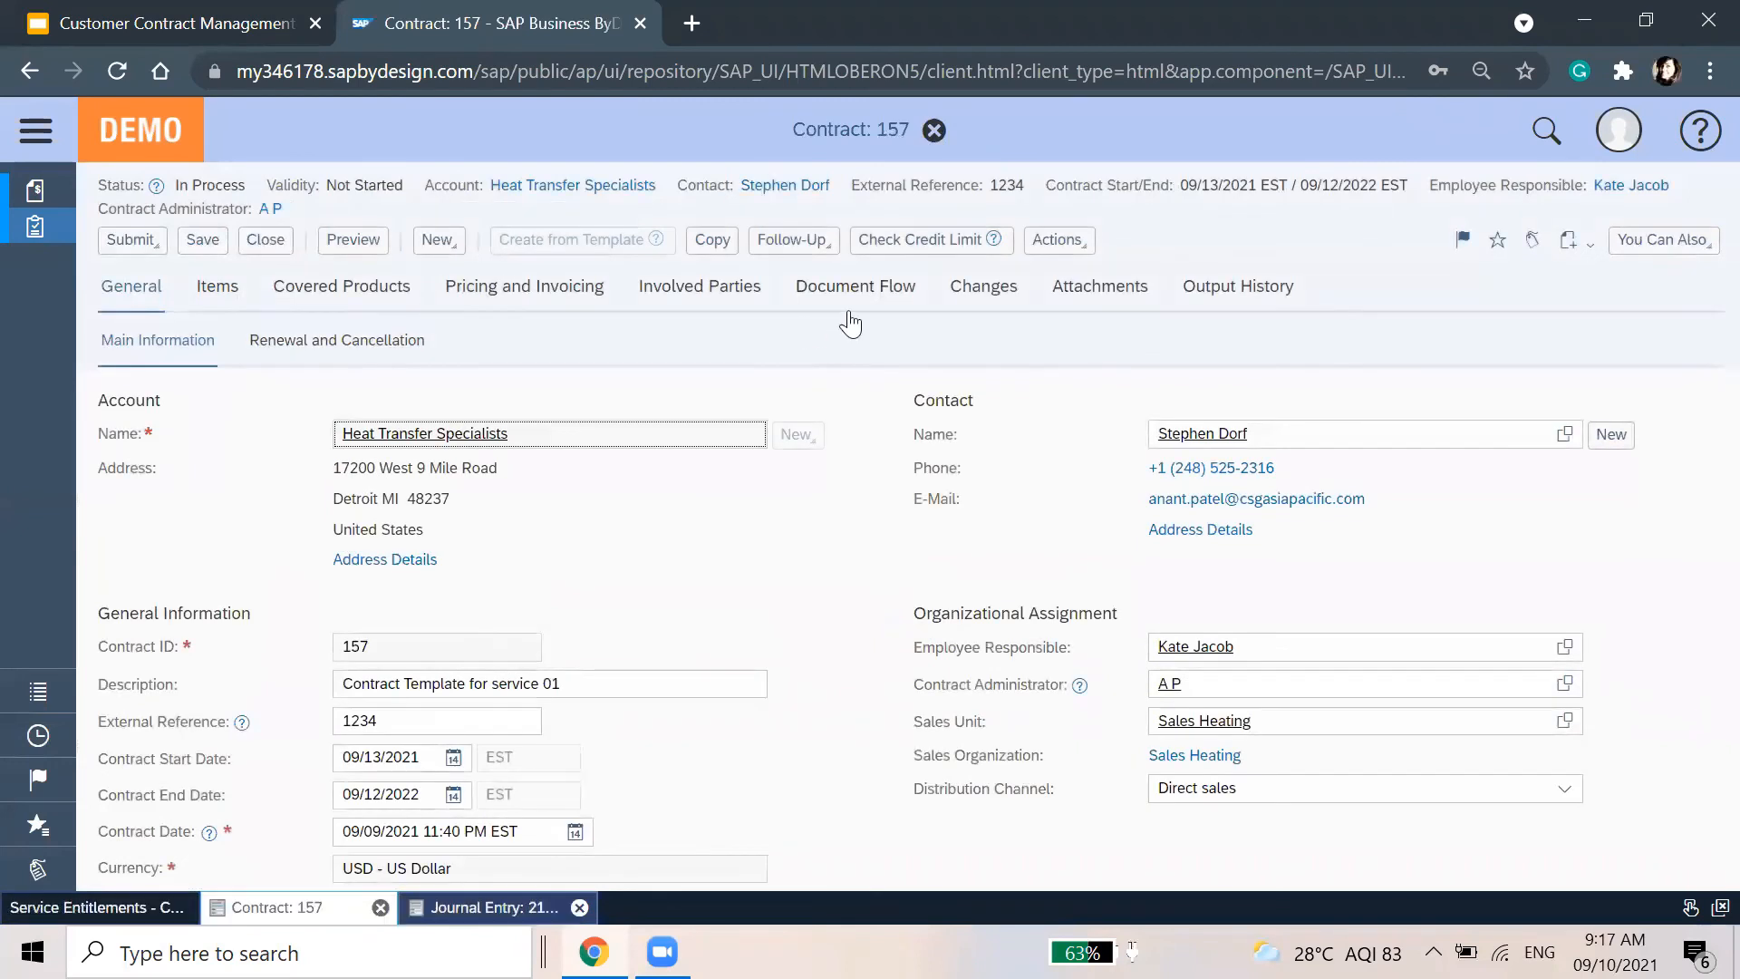
Show contract 157's document flow in Extended View, listing confirmation 1223 and invoice 1INV-23-2021
left_click(855, 299)
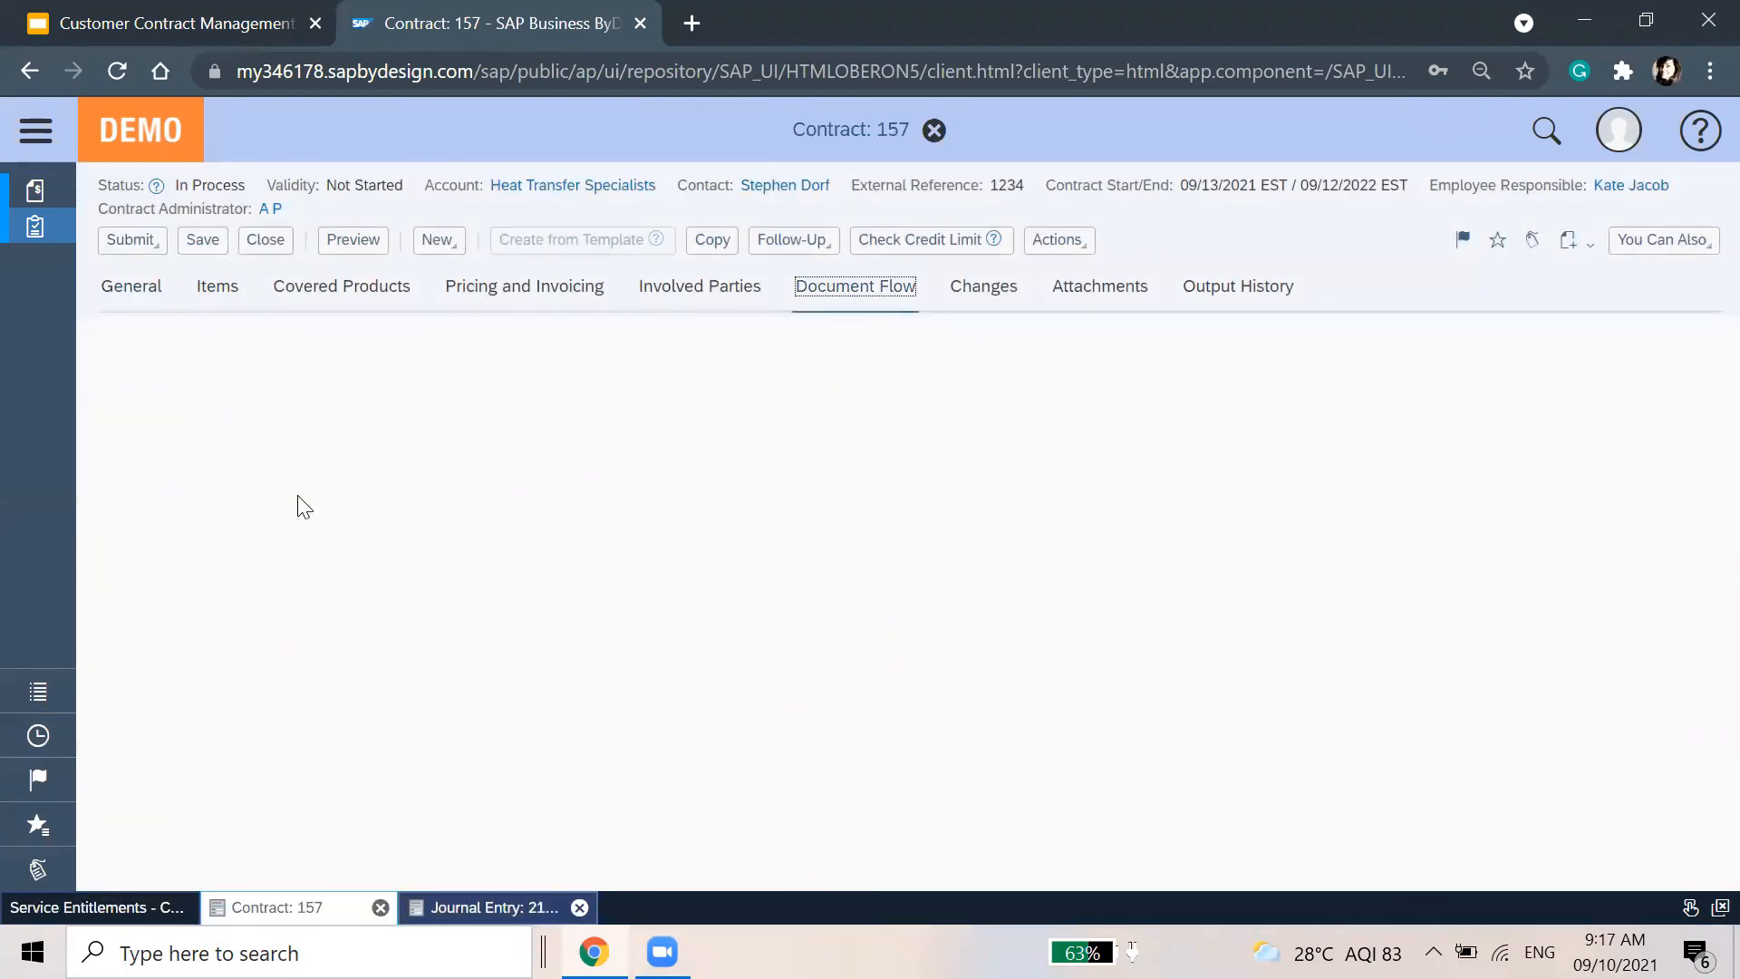
left_click(1327, 671)
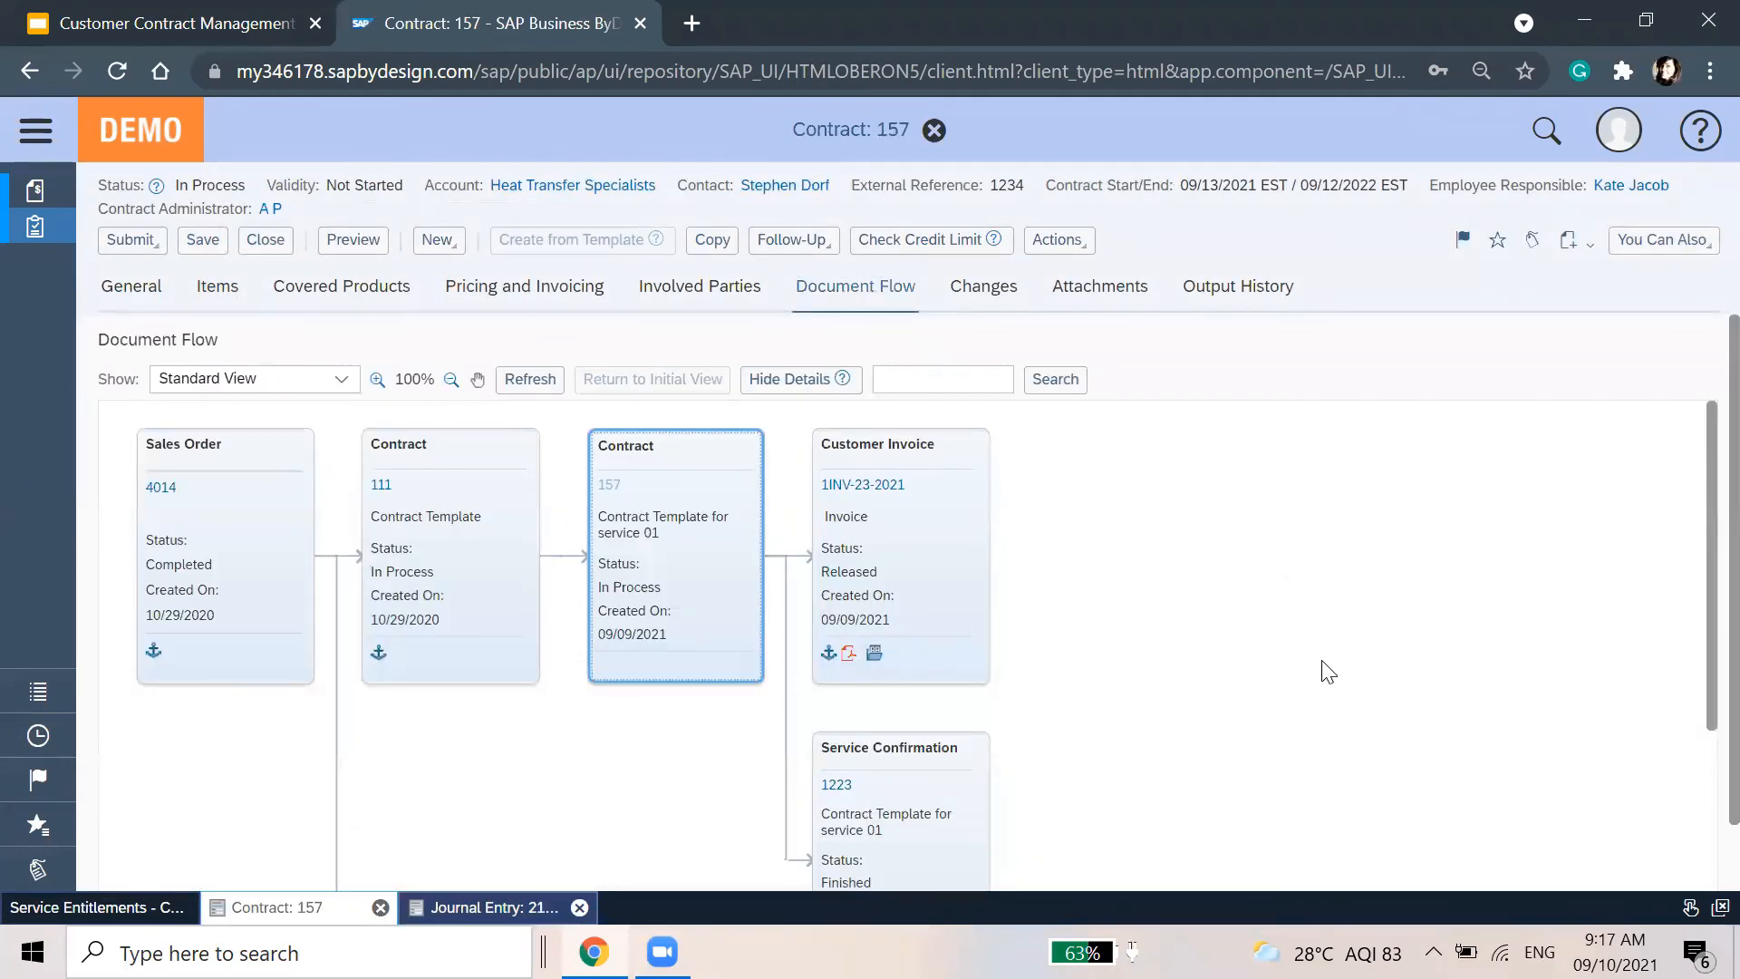
scroll(1327, 671, "down", 3)
scroll(1328, 671, "up", 3)
left_click(338, 378)
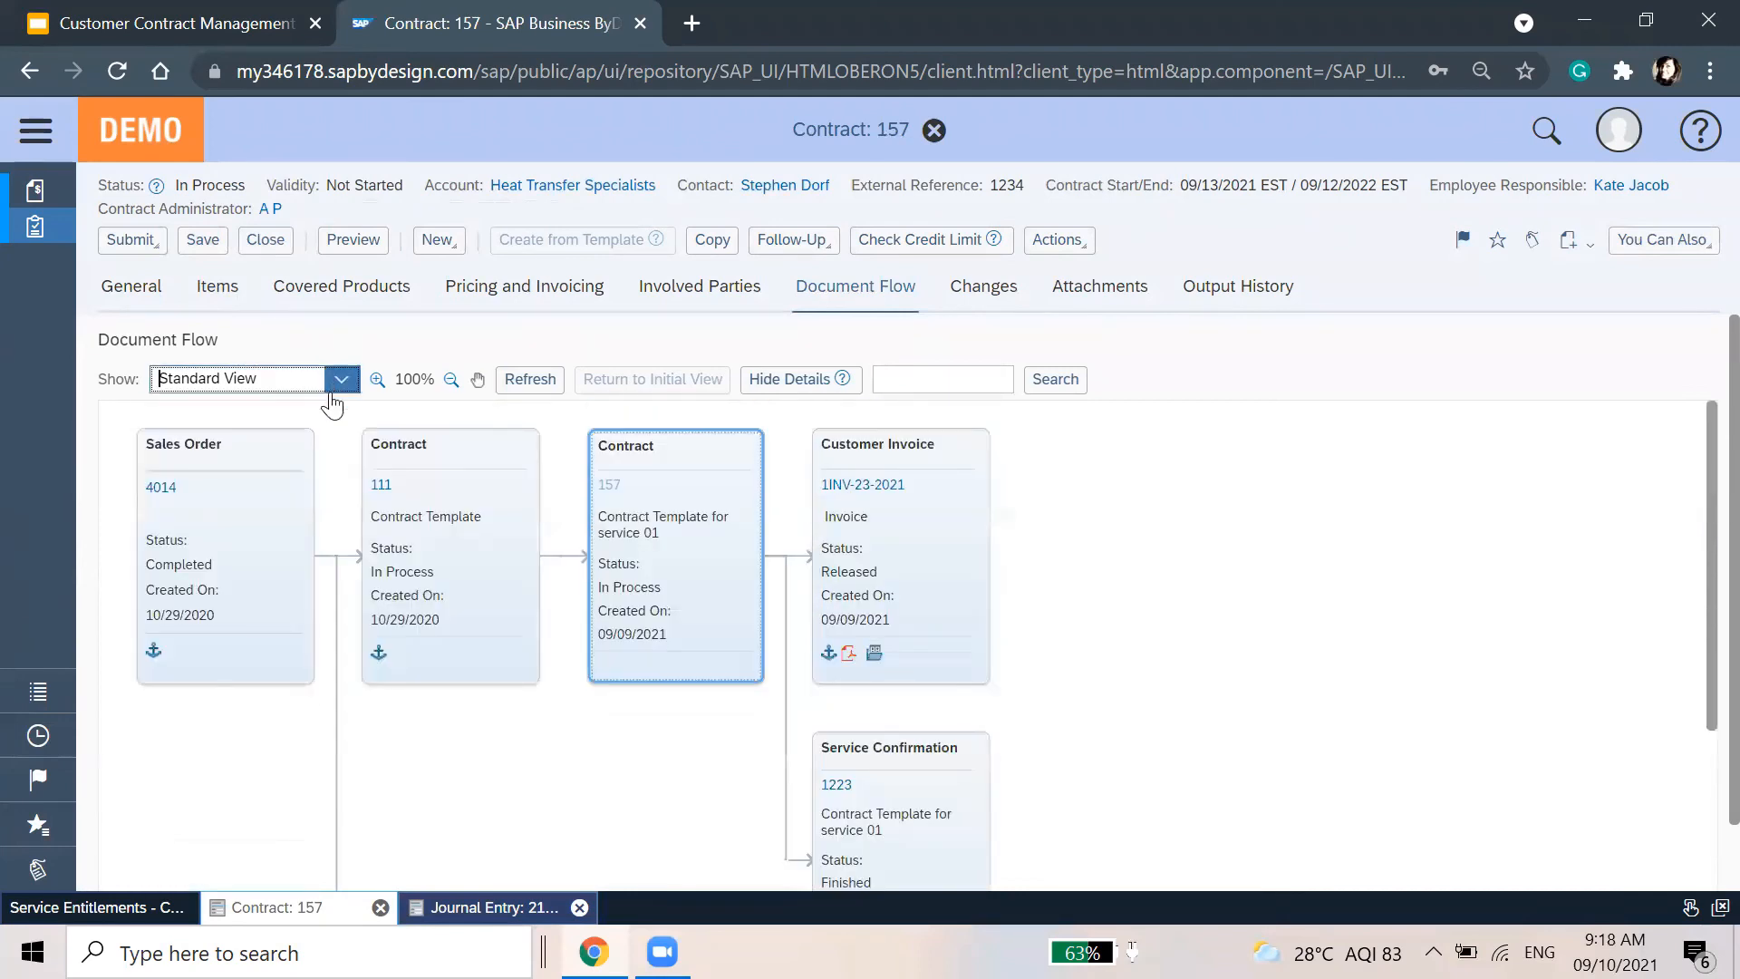
left_click(222, 447)
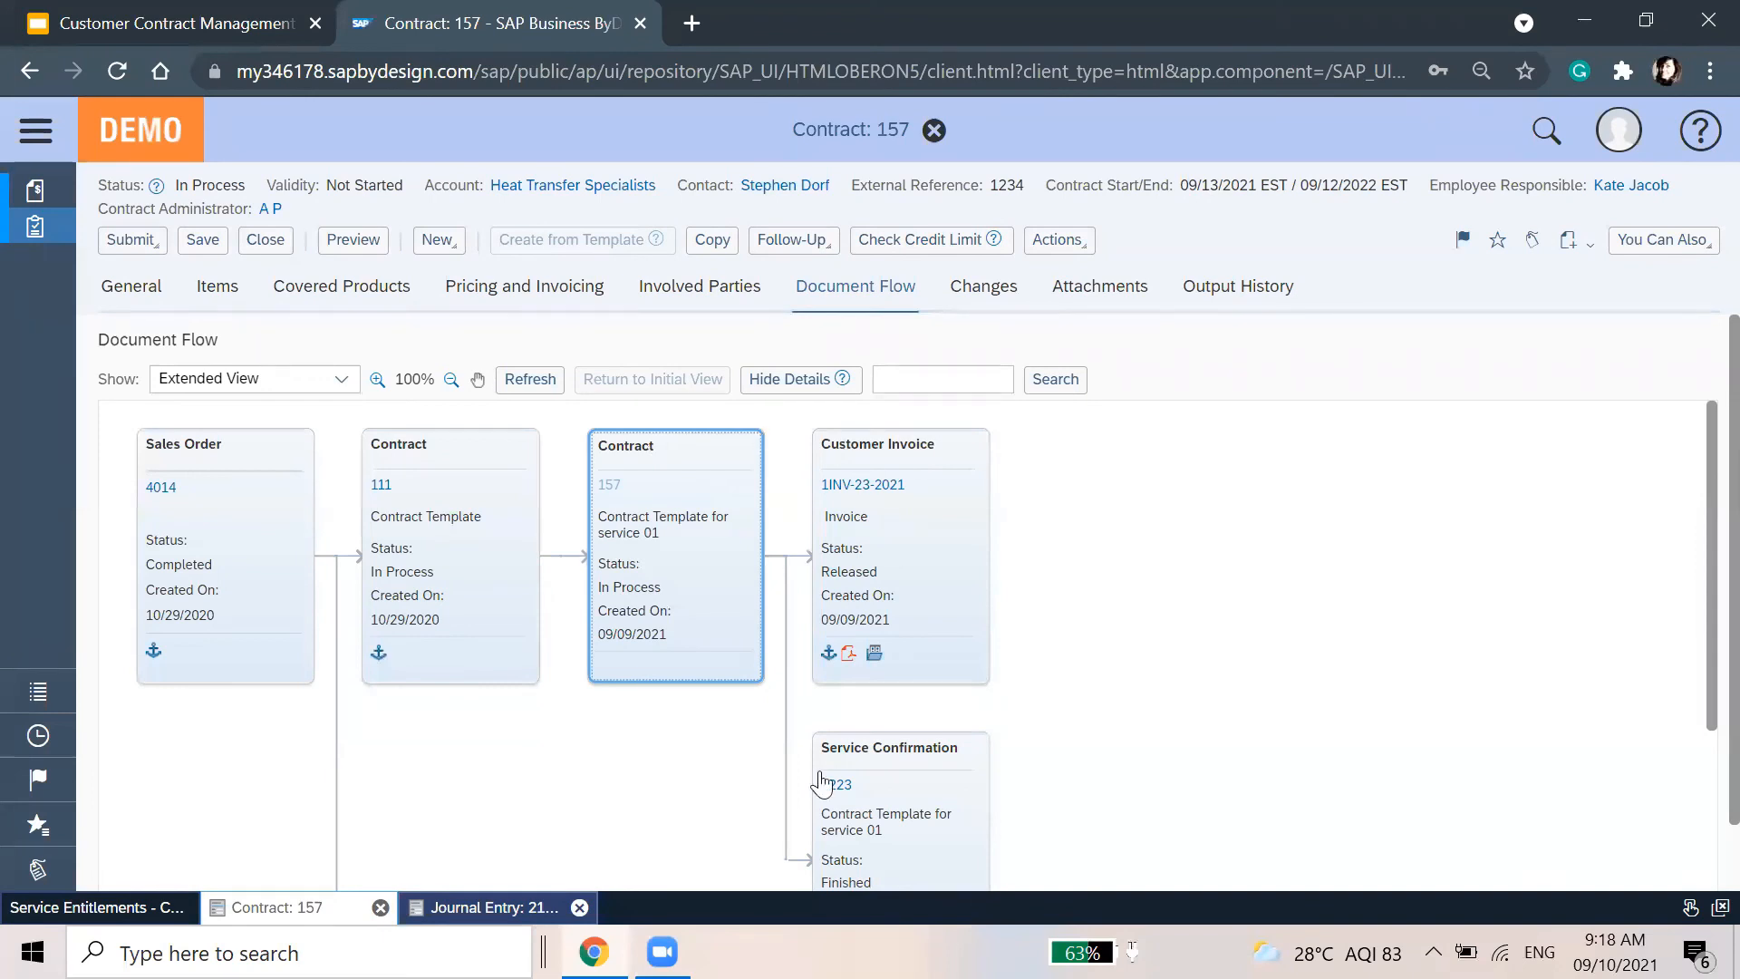
scroll(842, 743, "down", 2)
scroll(892, 769, "up", 2)
scroll(886, 635, "down", 3)
scroll(885, 712, "down", 1)
scroll(912, 766, "up", 4)
Close contract 157 and present the Google Slides deck from the Key Takeaways slide
left_click(932, 131)
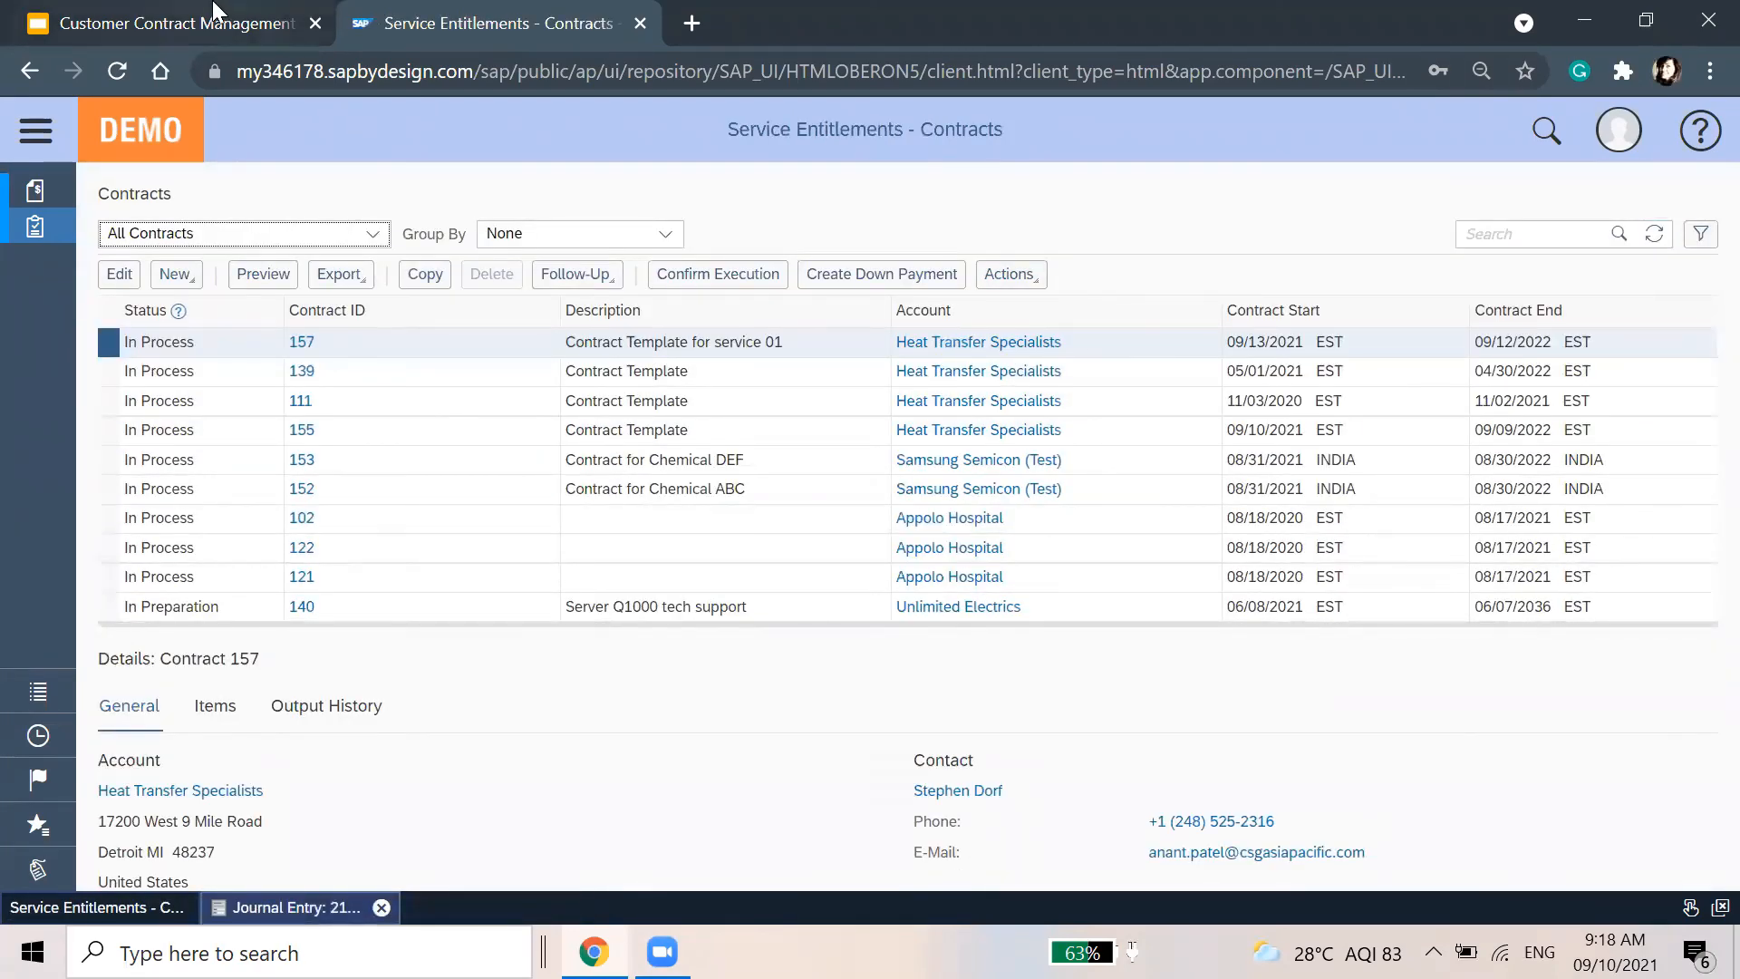
left_click(215, 9)
left_click(136, 779)
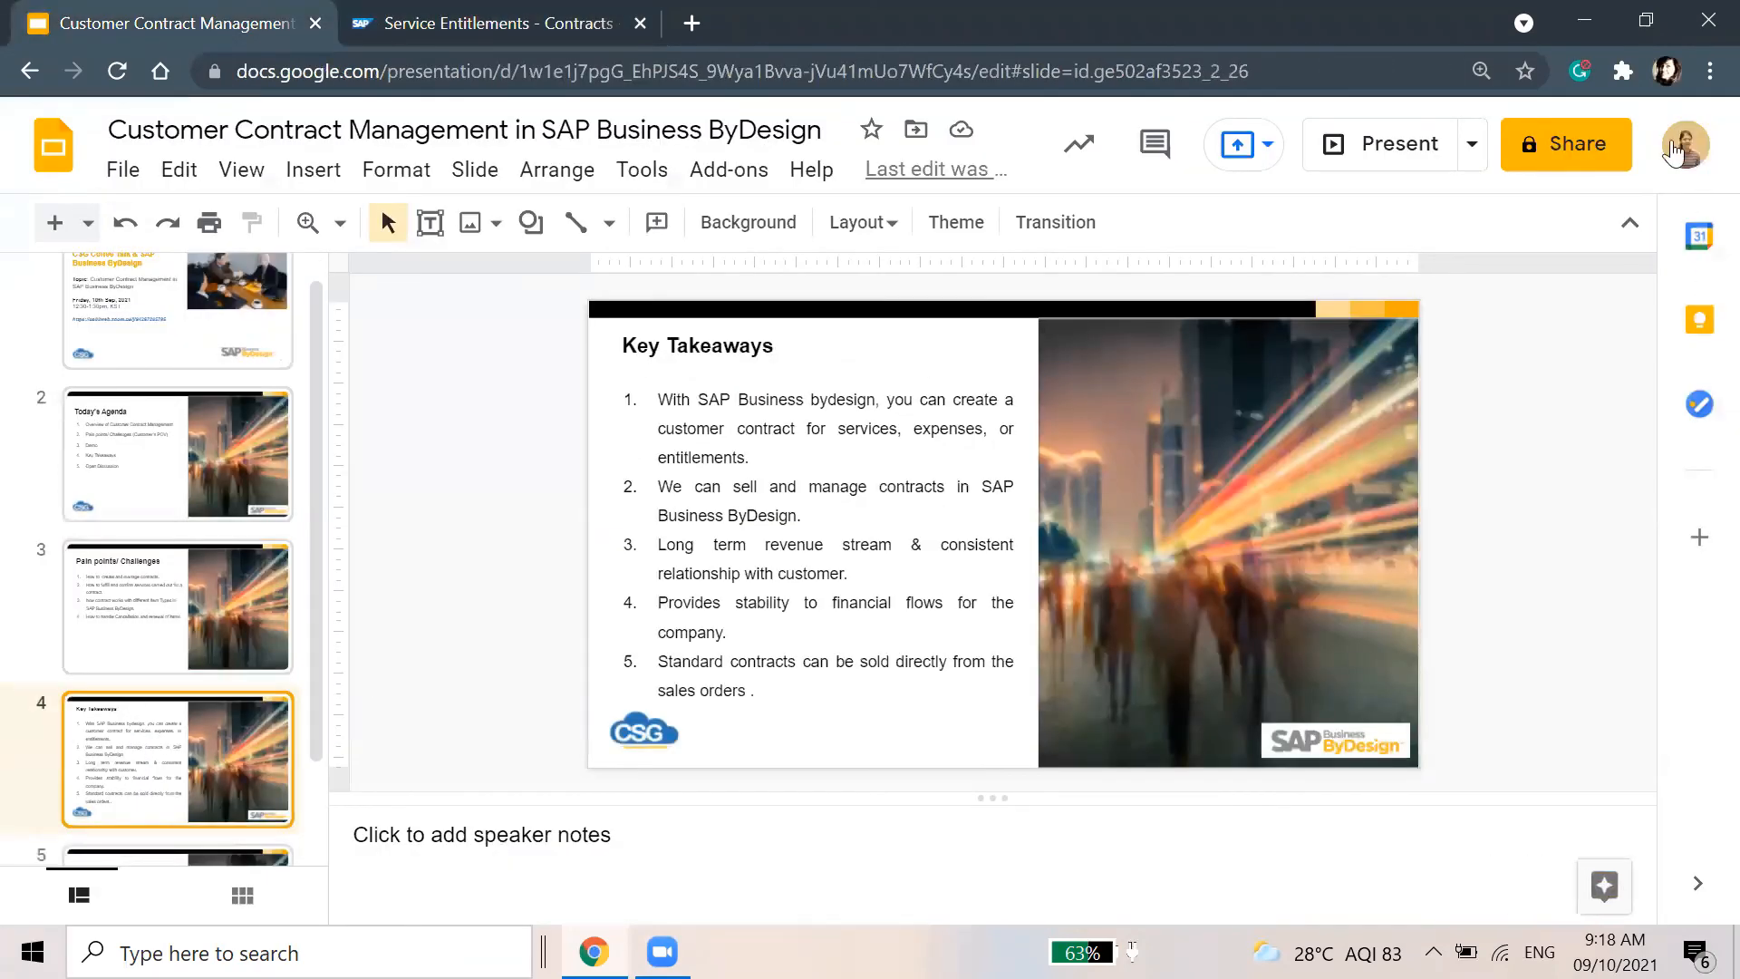
left_click(1370, 143)
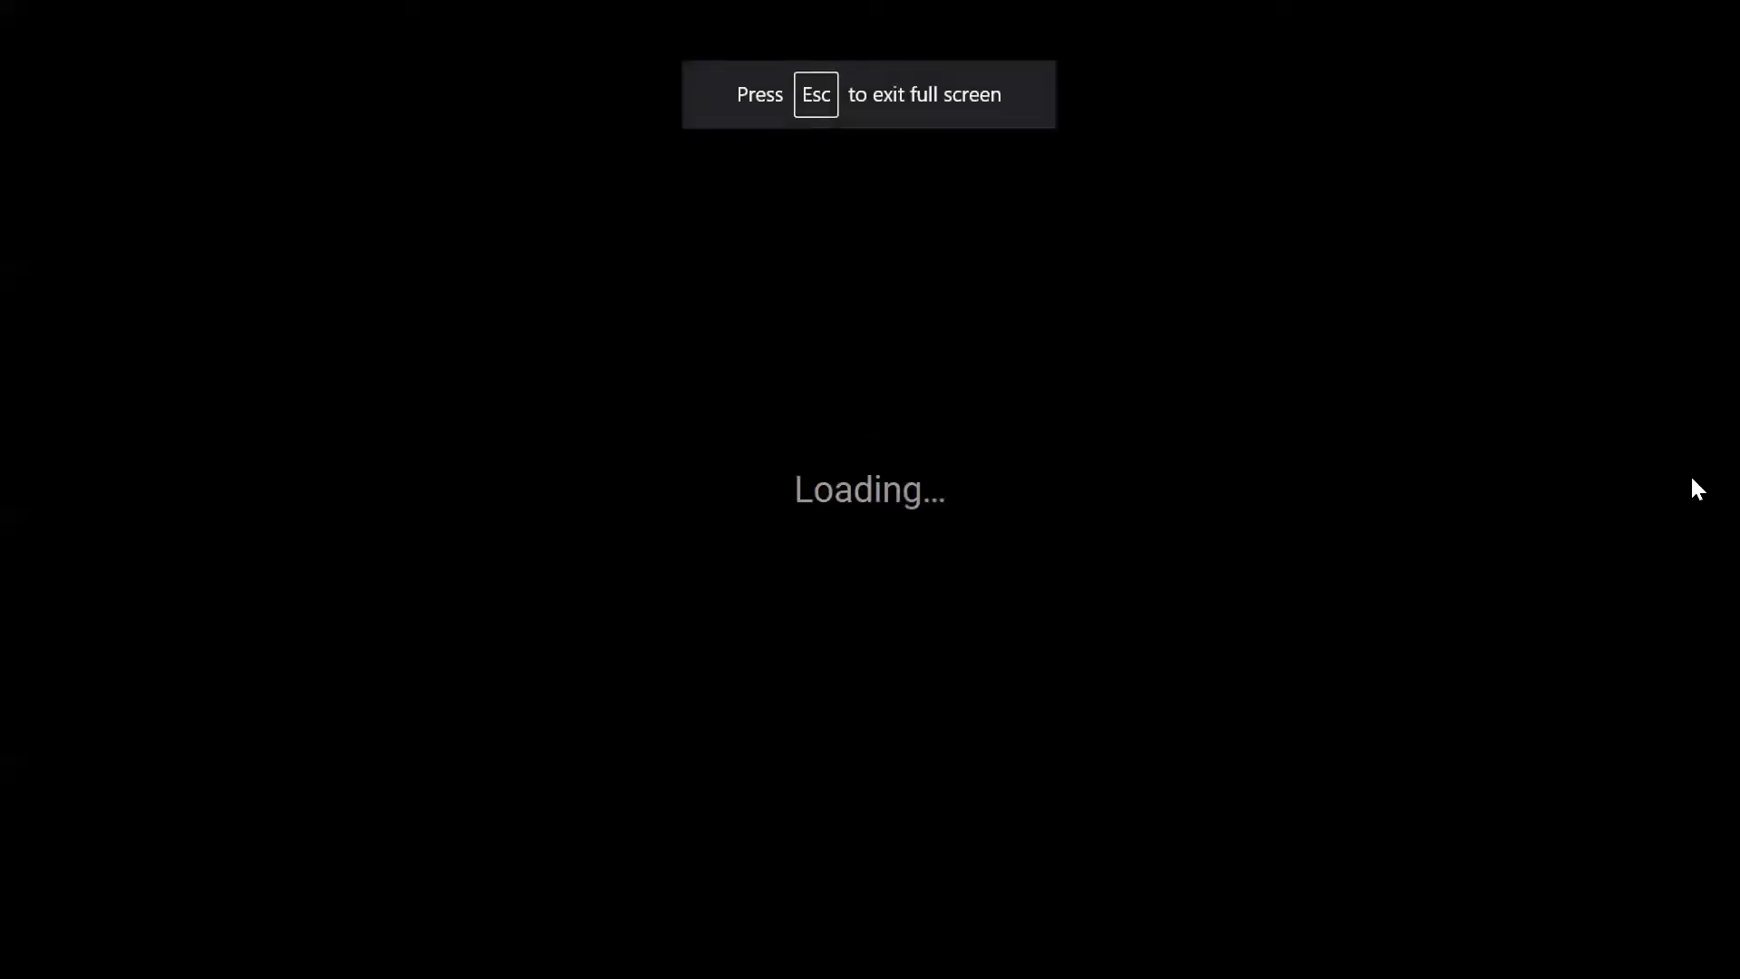